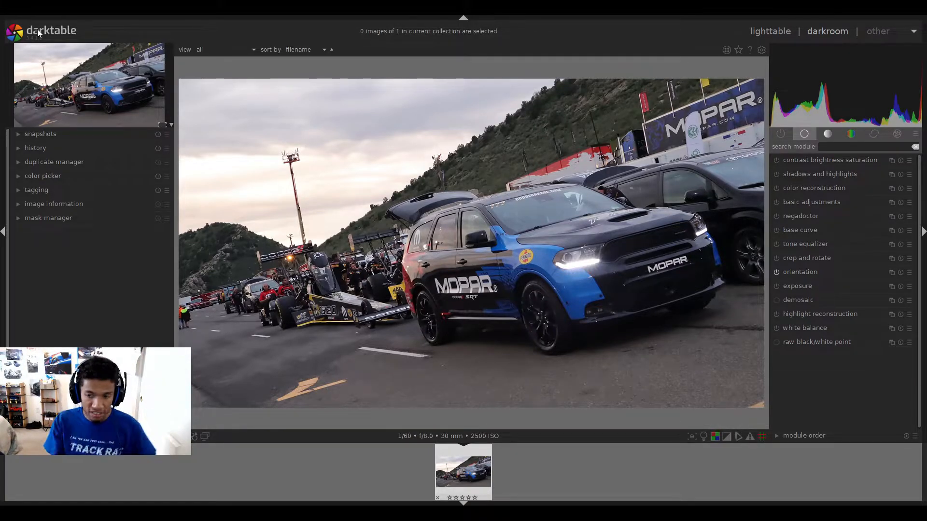
# - Enable the profiled denoise module on the photo and check its settings
pyautogui.click(875, 134)
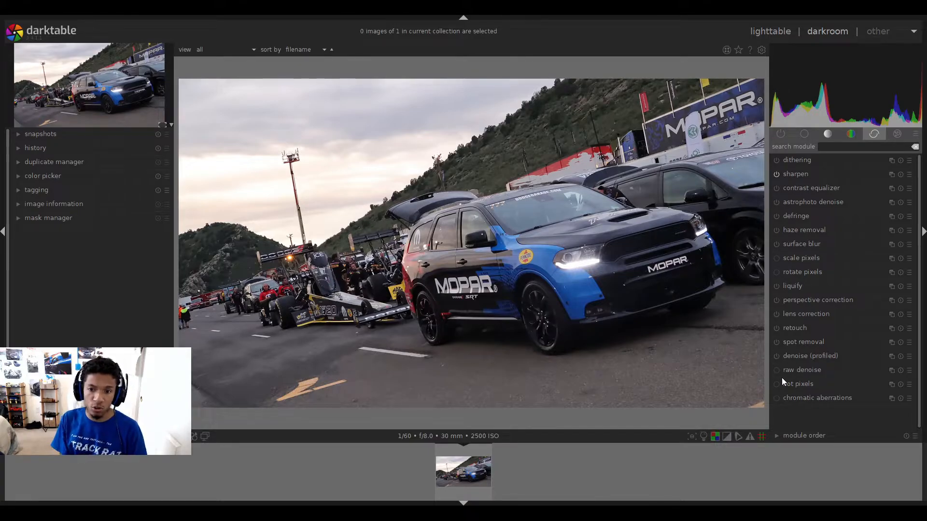
pyautogui.click(776, 357)
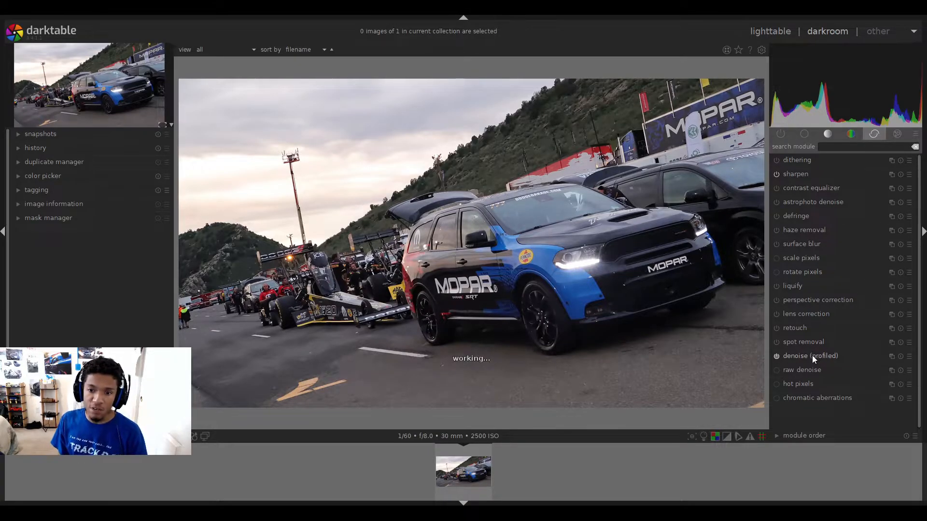
pyautogui.click(792, 358)
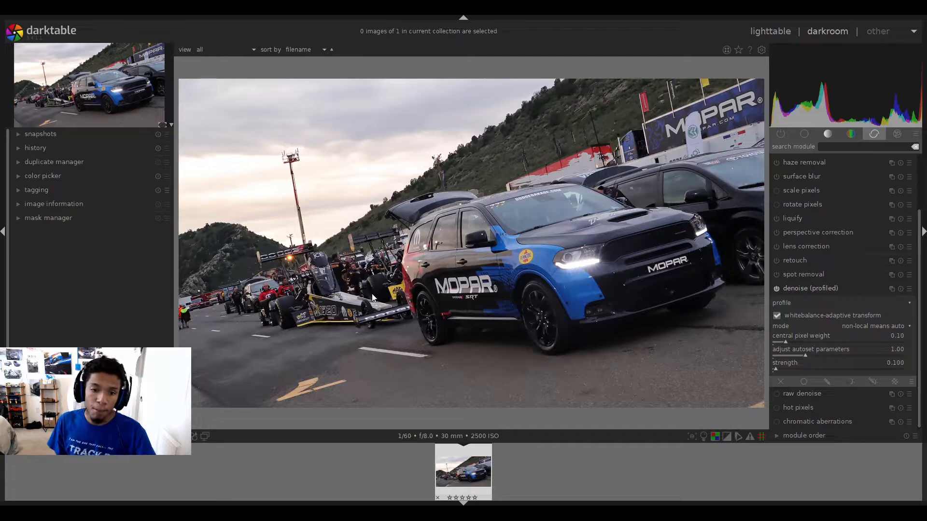
pyautogui.click(807, 293)
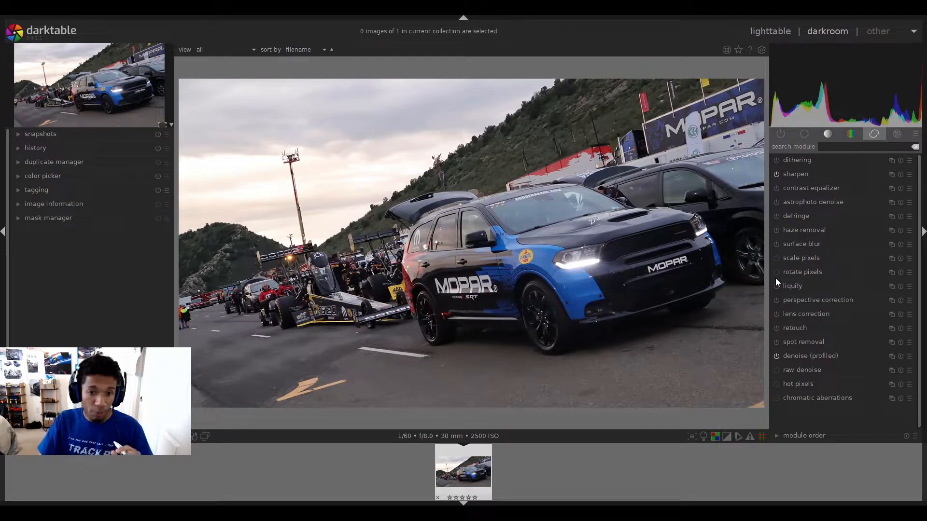
# - Enable lens correction, switching it off and on repeatedly to compare the photo with and without the correction
pyautogui.click(776, 315)
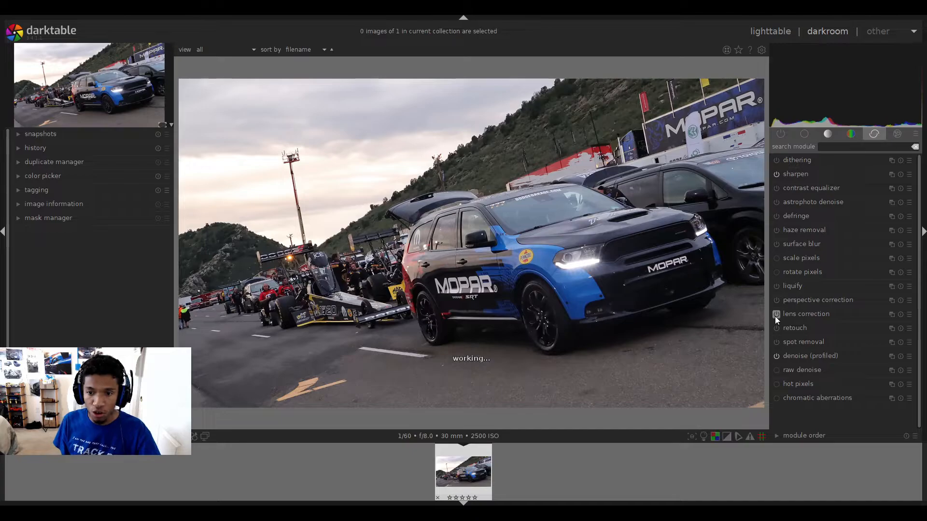
pyautogui.click(776, 316)
pyautogui.click(776, 315)
pyautogui.click(776, 316)
pyautogui.click(775, 316)
pyautogui.click(775, 316)
pyautogui.click(775, 317)
pyautogui.click(775, 317)
pyautogui.click(775, 317)
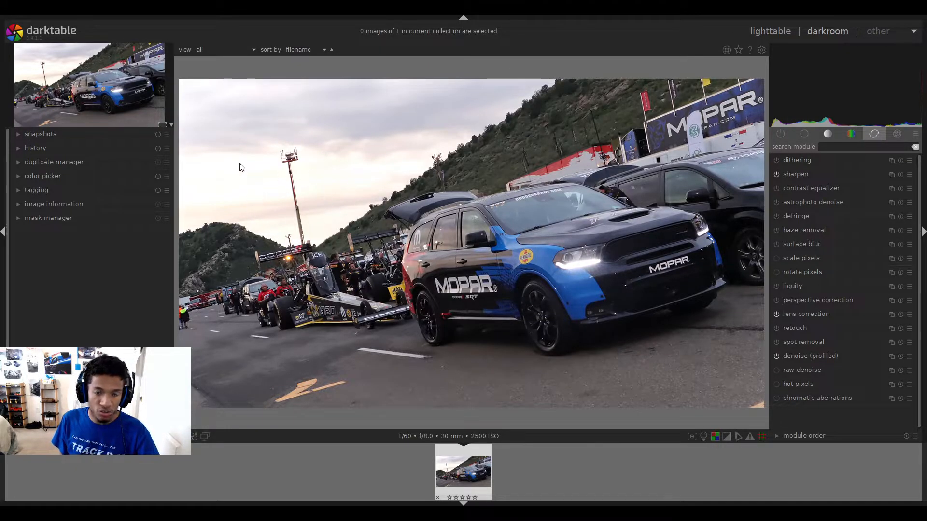
pyautogui.click(776, 314)
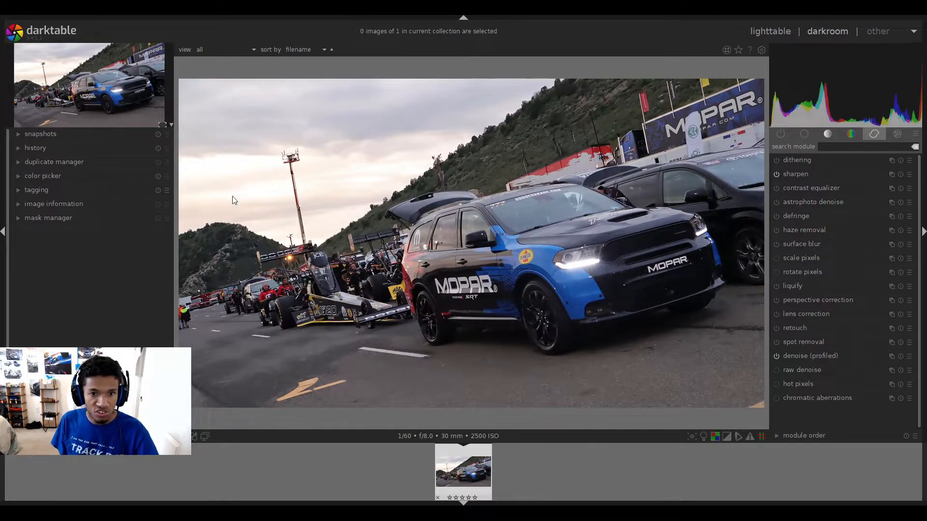
pyautogui.click(775, 318)
pyautogui.click(776, 318)
pyautogui.click(775, 318)
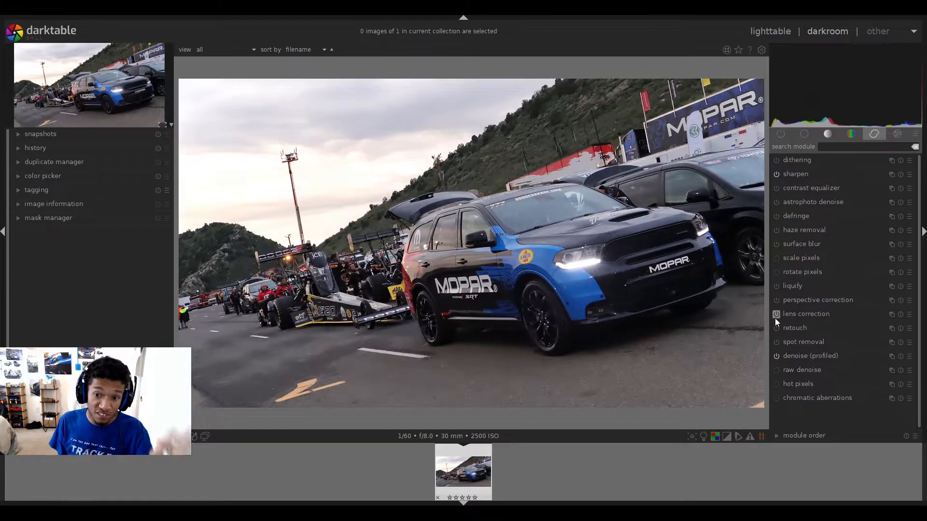
pyautogui.click(775, 318)
pyautogui.click(775, 318)
pyautogui.click(775, 318)
pyautogui.click(775, 318)
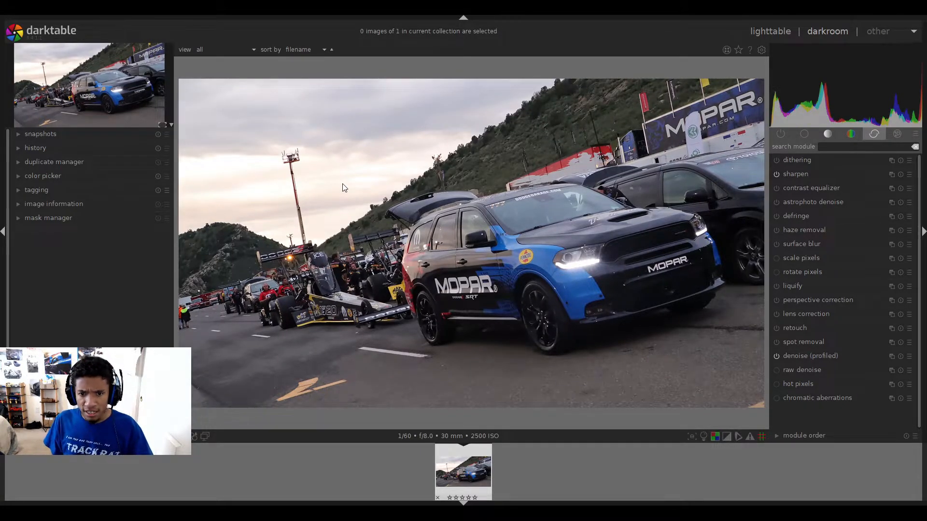
pyautogui.click(775, 314)
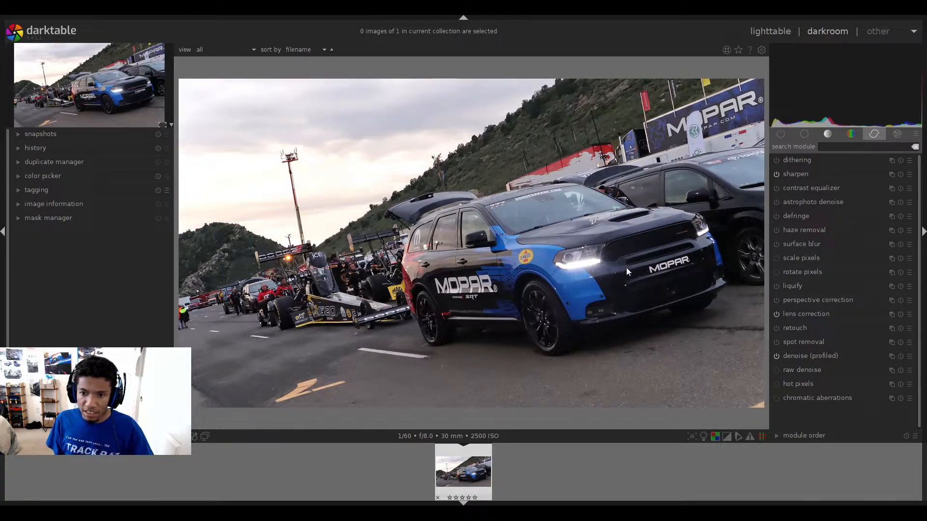
# - Check the camera and lens profile used by lens correction, and compare its effect on the photo once more
pyautogui.click(777, 311)
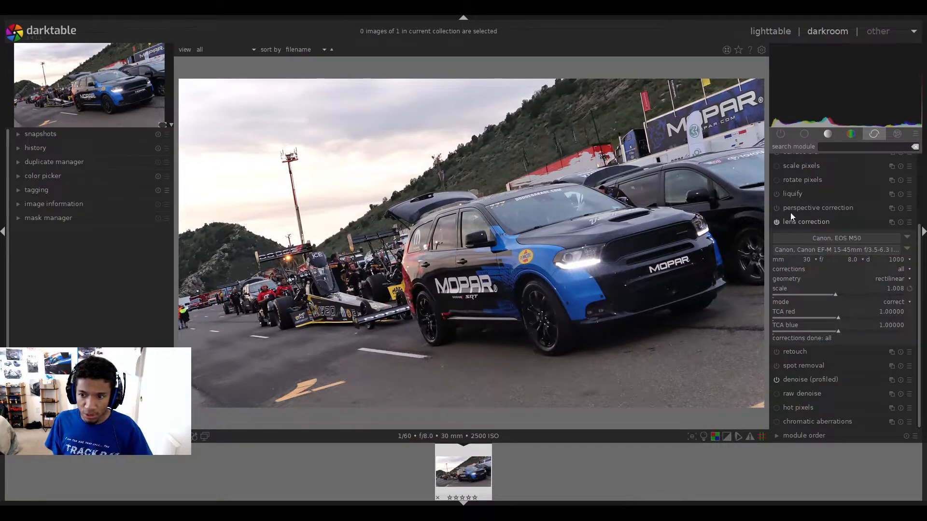
pyautogui.click(784, 236)
pyautogui.click(778, 316)
pyautogui.click(778, 316)
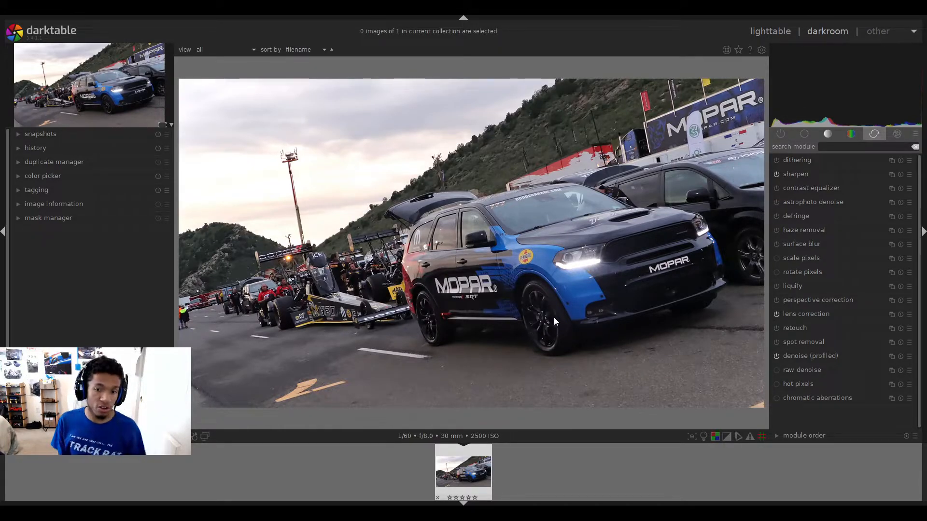
# - Examine the blue SUV's front wheel up close with profiled denoise off and on
pyautogui.scroll(1, 543, 322)
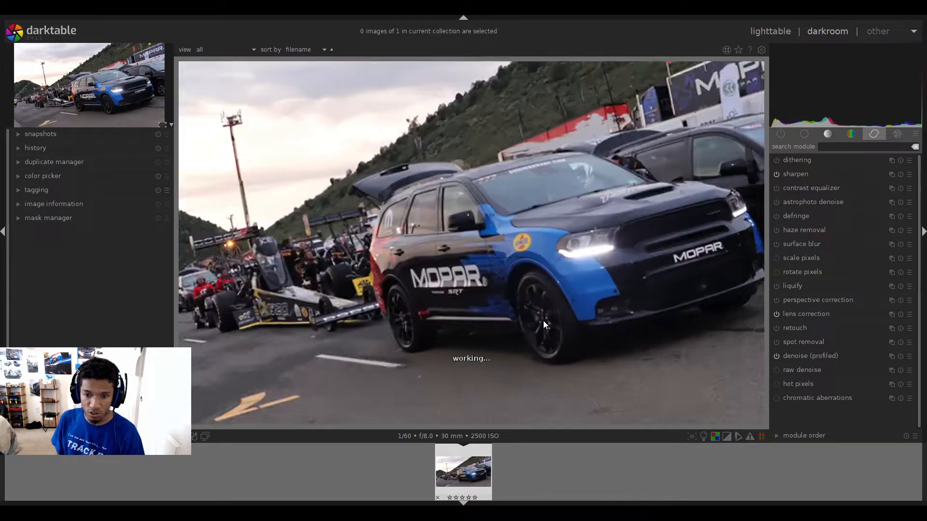
pyautogui.scroll(2, 543, 320)
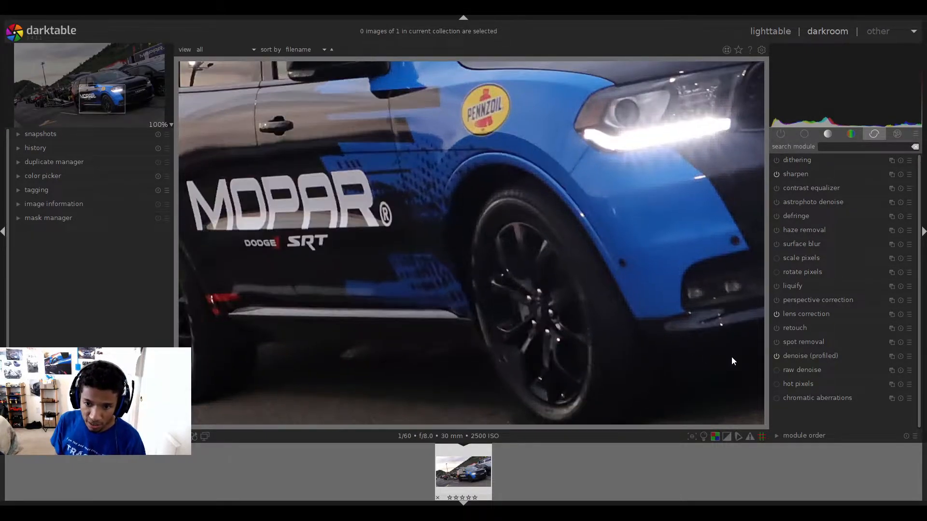
pyautogui.click(776, 356)
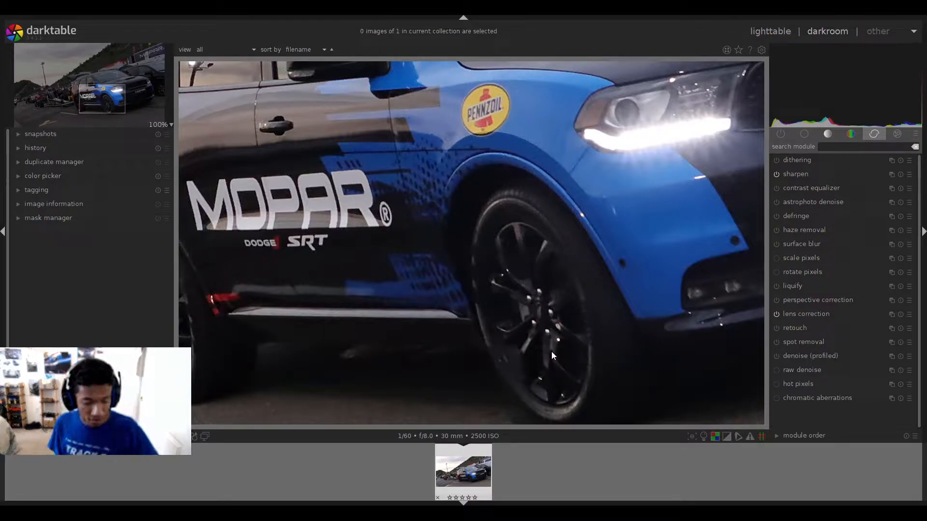
pyautogui.scroll(2, 551, 353)
pyautogui.scroll(5, 552, 352)
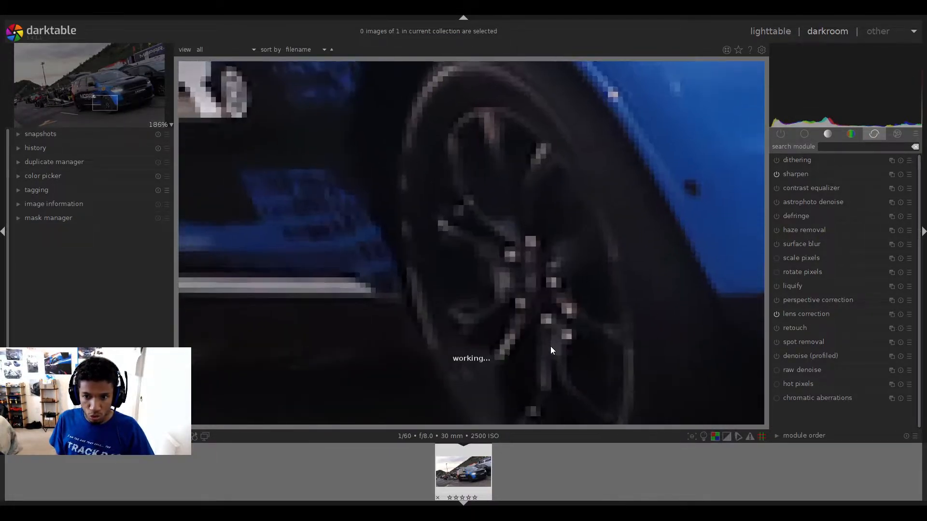
pyautogui.scroll(-1, 552, 345)
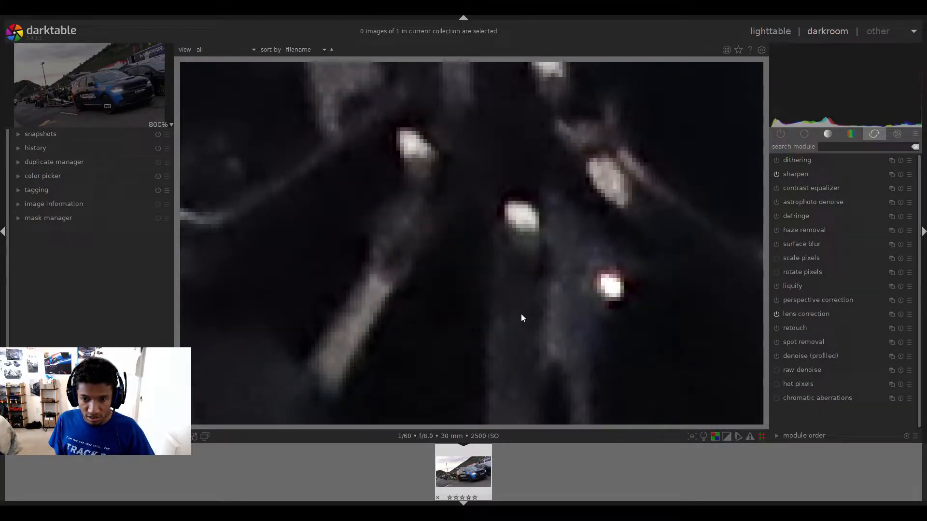
pyautogui.scroll(-3, 520, 314)
pyautogui.scroll(-1, 520, 312)
pyautogui.click(774, 354)
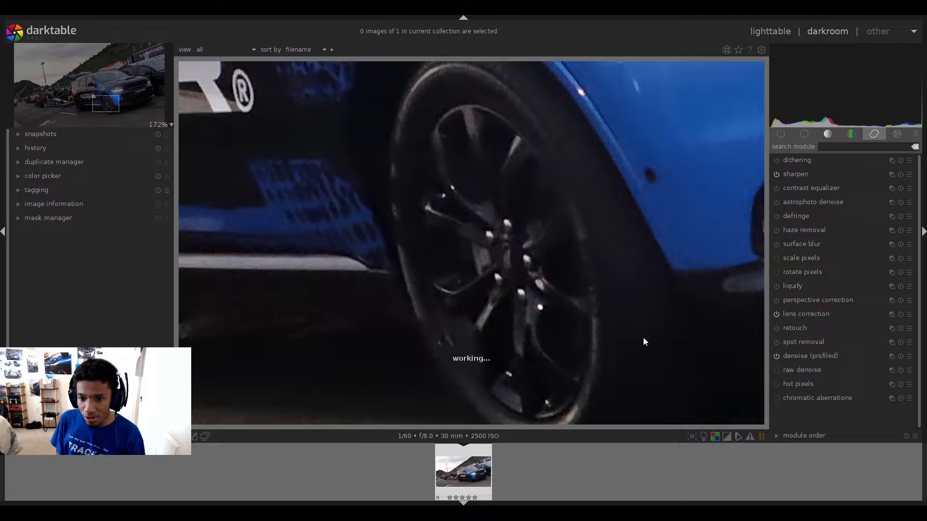
pyautogui.scroll(-3, 525, 277)
pyautogui.scroll(-3, 524, 279)
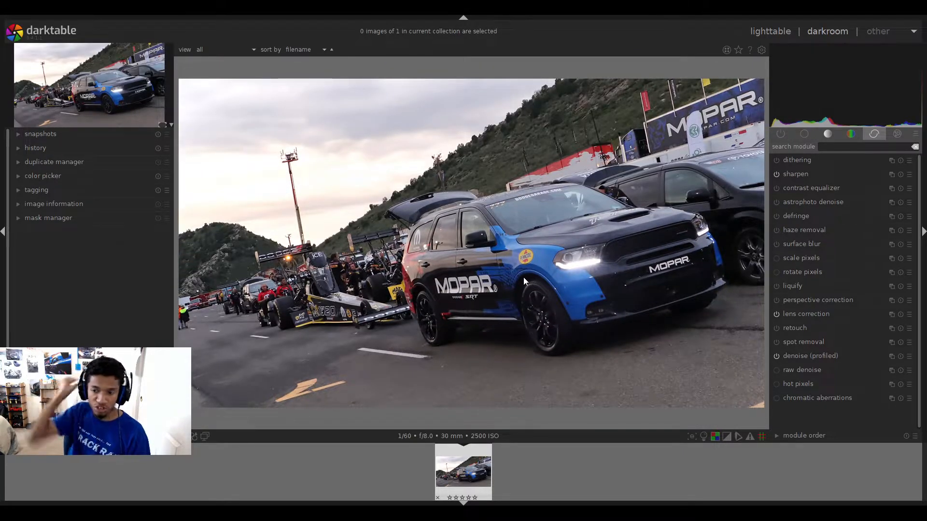
# - Try the shadows and highlights module on the photo
pyautogui.click(805, 135)
pyautogui.click(776, 175)
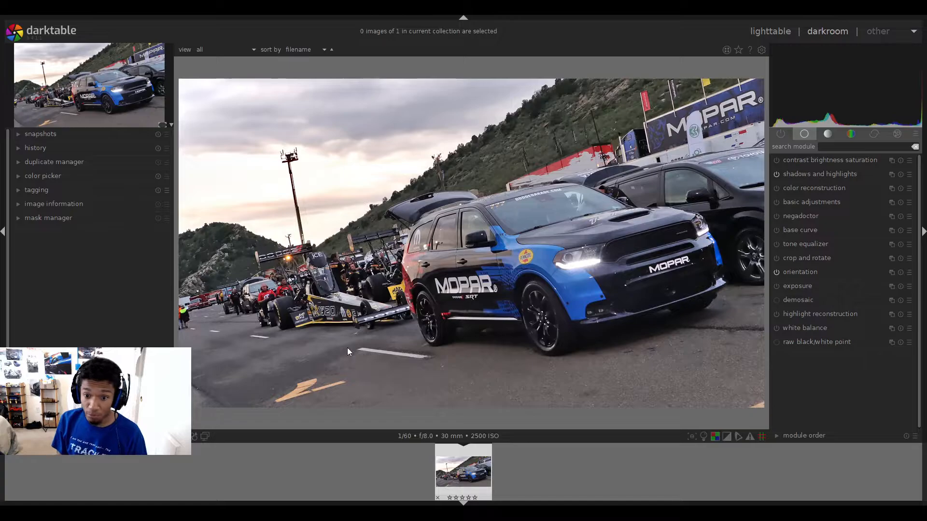
pyautogui.click(776, 174)
# - Try profiled denoise strengths of 0.050, 100 and 19.781 on the photo
pyautogui.click(874, 134)
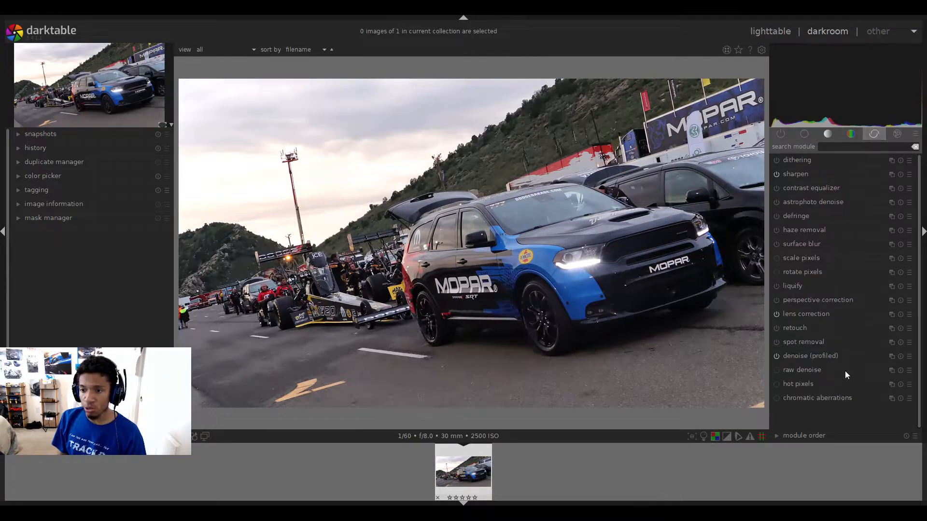
pyautogui.click(799, 356)
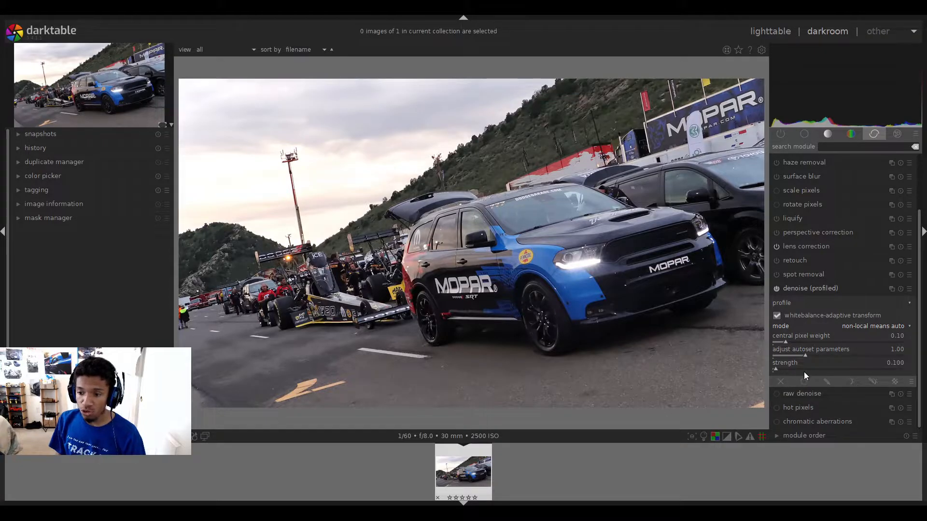
pyautogui.scroll(-5, 799, 364)
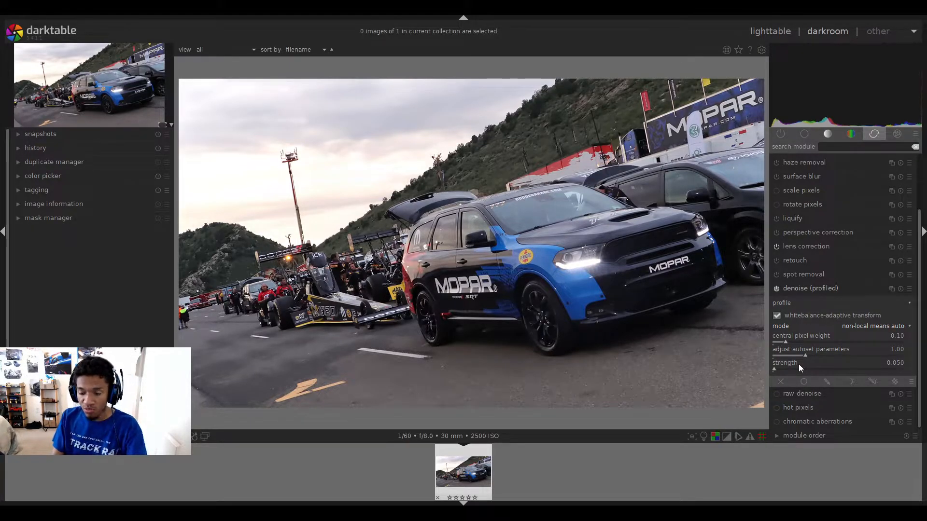
pyautogui.write('100')
pyautogui.press('Return')
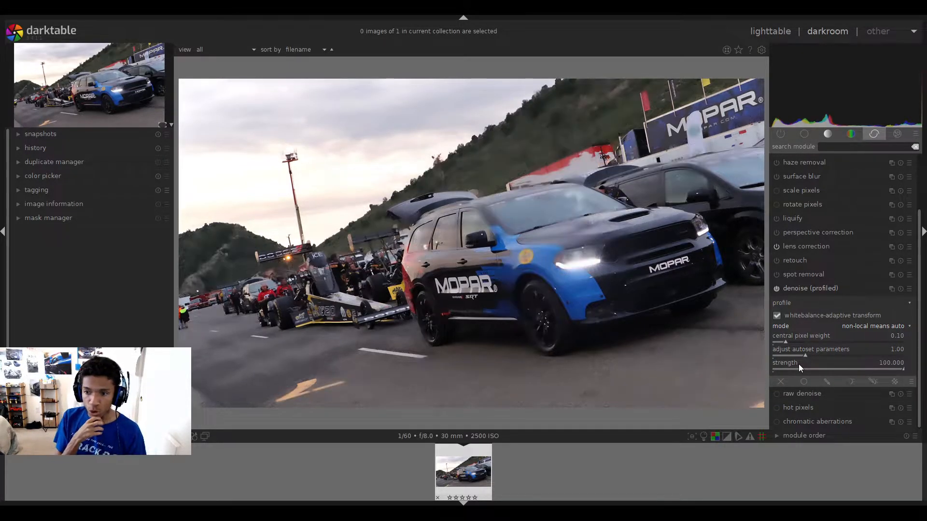
pyautogui.click(798, 364)
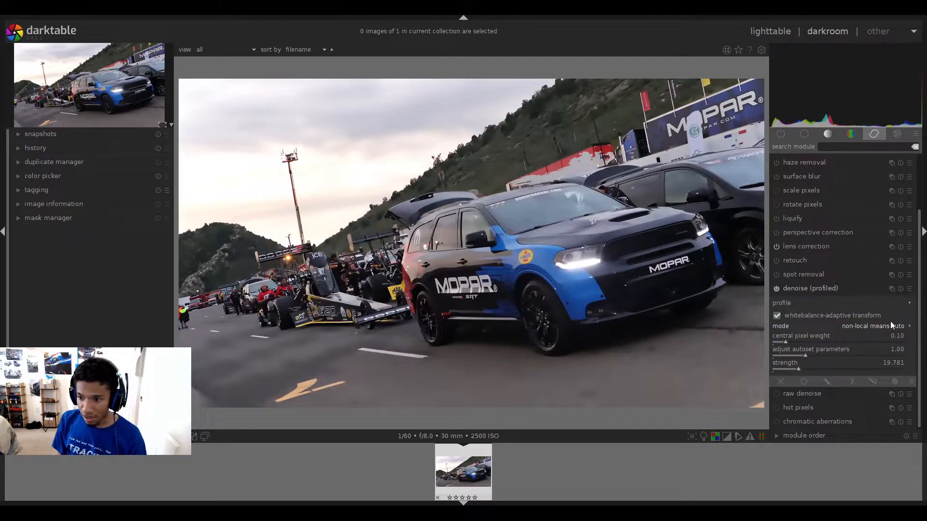
# - Reset the profiled denoise settings, using non-local means auto mode with a strength of 0.100
pyautogui.click(900, 288)
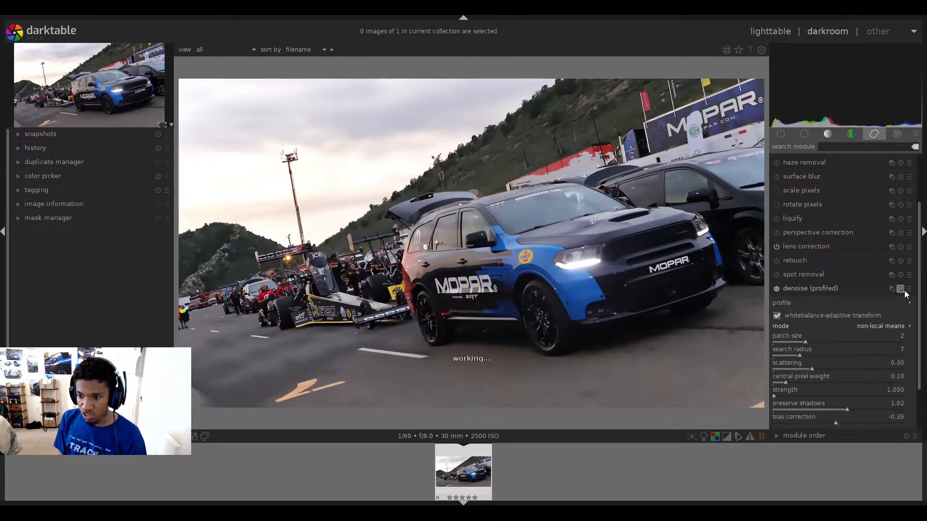
pyautogui.scroll(-1, 869, 323)
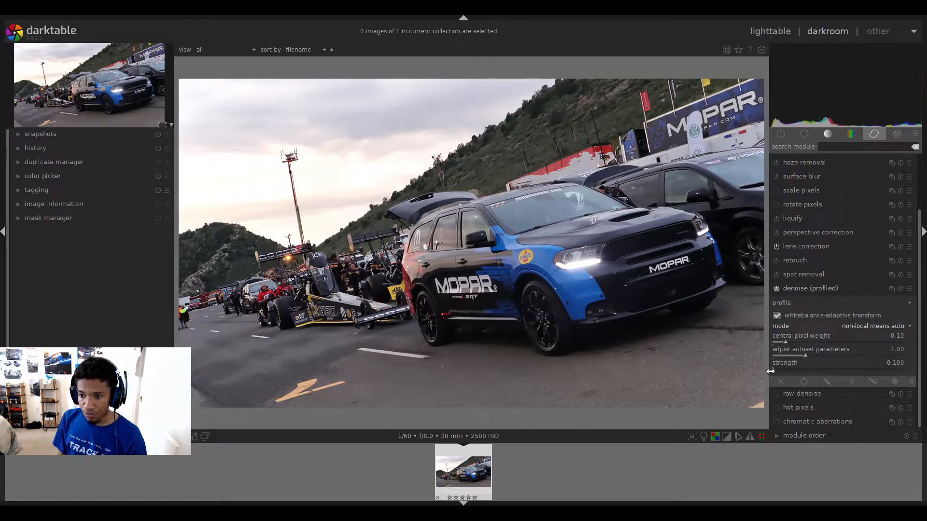
pyautogui.click(801, 292)
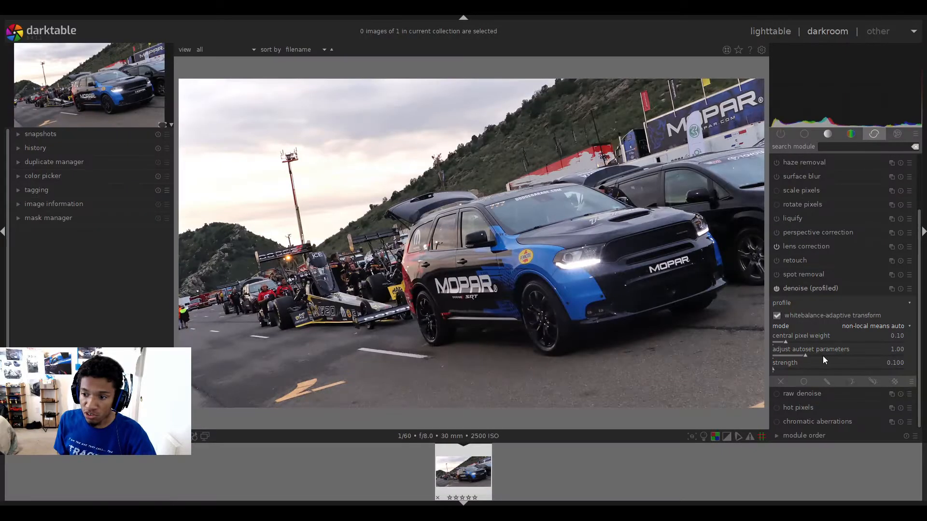
pyautogui.click(799, 290)
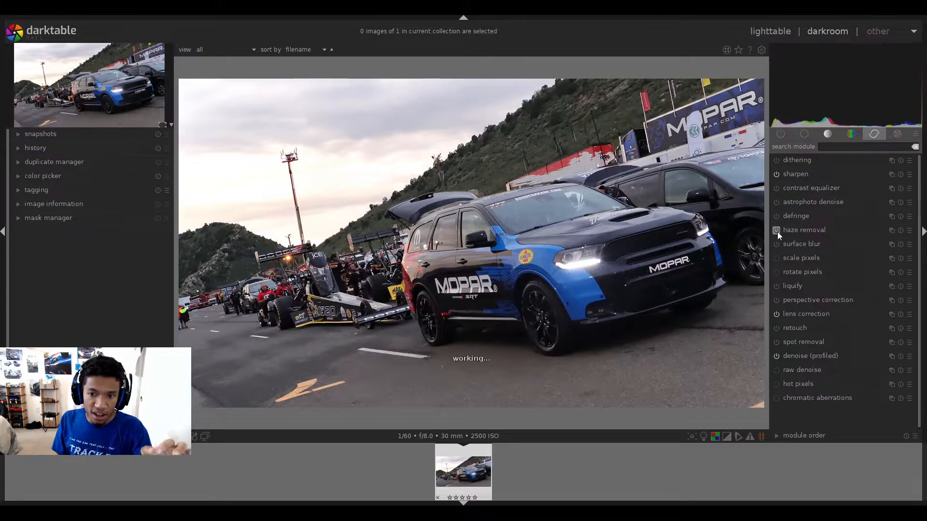
# - Enable haze removal on the photo and set its distance to 0.700
pyautogui.click(817, 233)
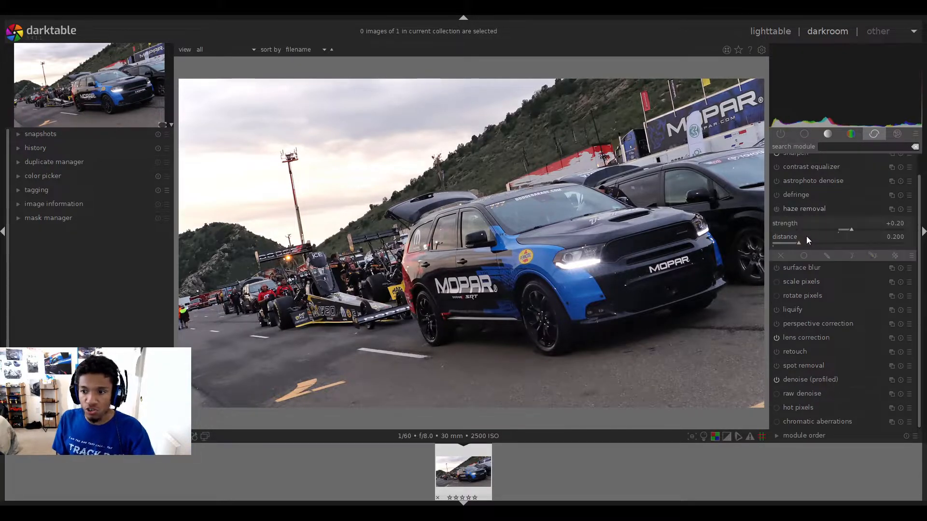
pyautogui.click(805, 243)
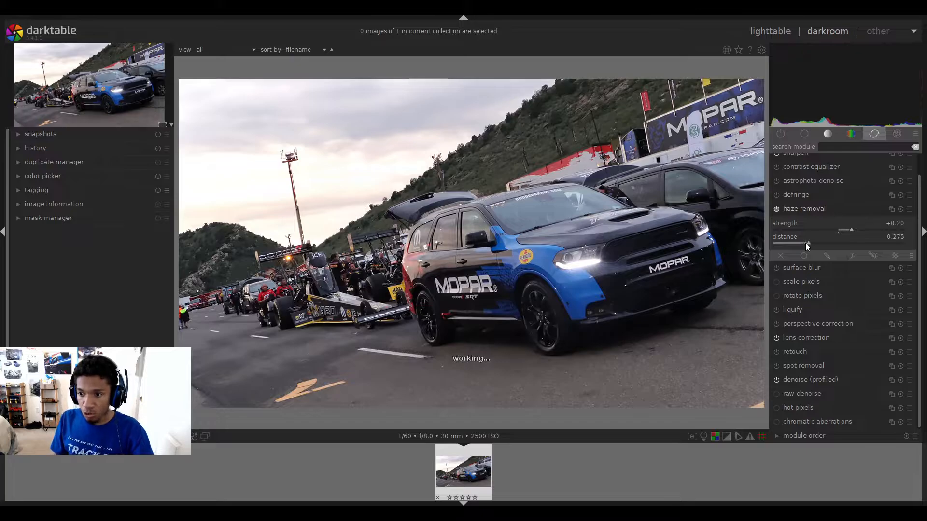
pyautogui.scroll(7, 805, 243)
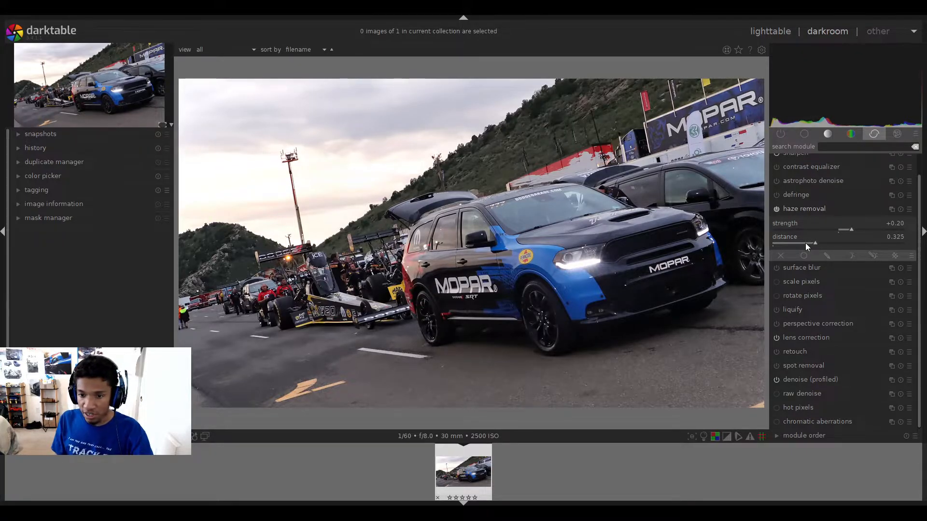
pyautogui.scroll(12, 805, 242)
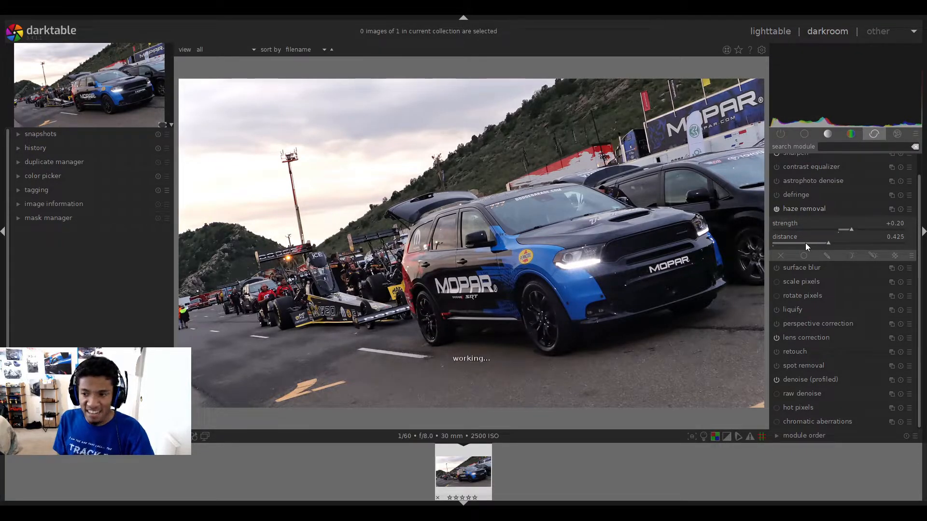
pyautogui.scroll(14, 805, 242)
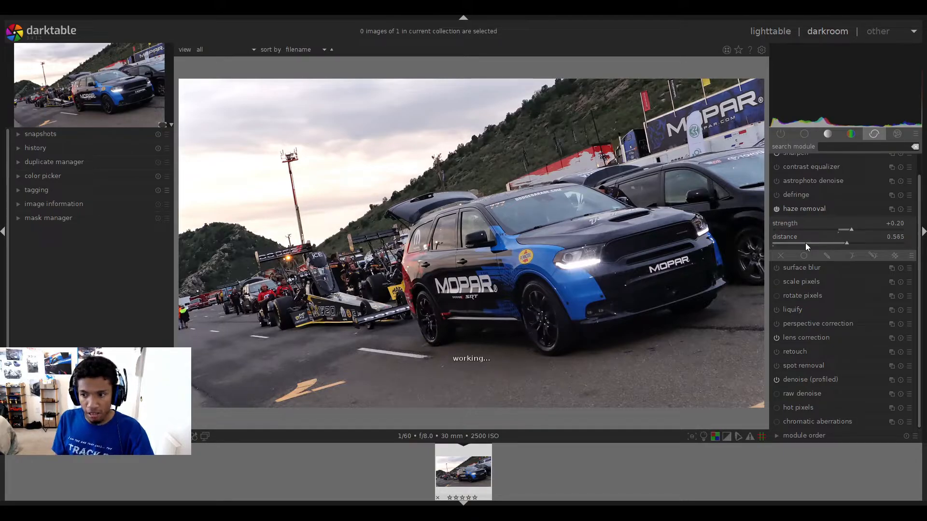
pyautogui.scroll(10, 806, 243)
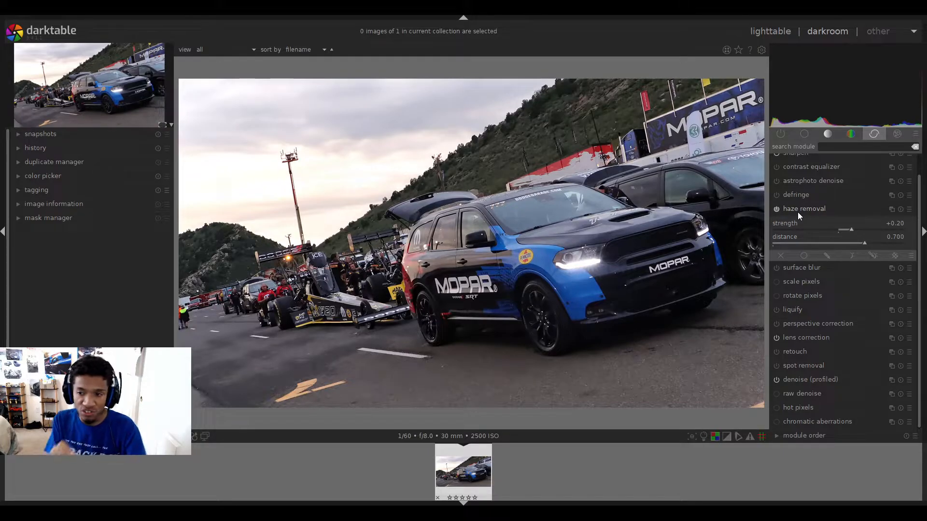
# - Set the haze removal distance to 1.000 and strength to +0.30, checking the photo with the module off and on
pyautogui.click(778, 210)
pyautogui.click(777, 210)
pyautogui.click(777, 210)
pyautogui.click(777, 210)
pyautogui.scroll(5, 864, 242)
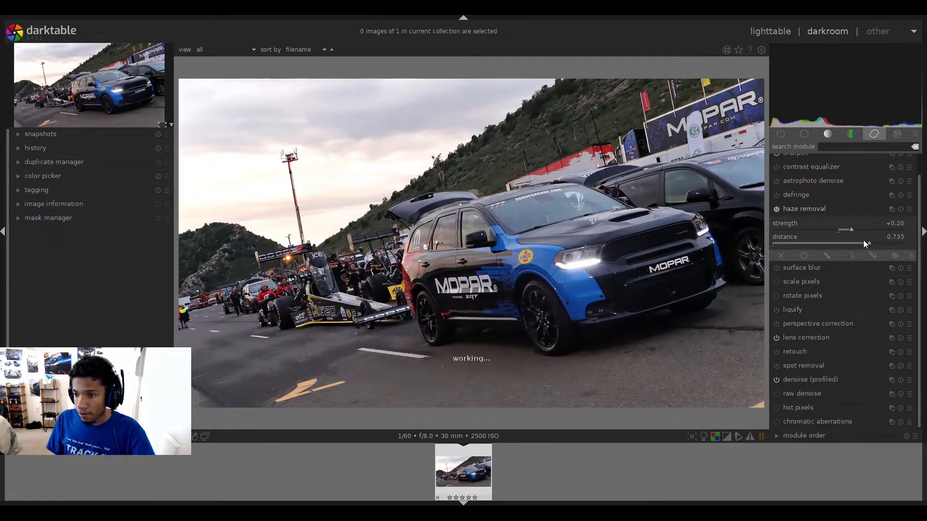
pyautogui.scroll(5, 865, 243)
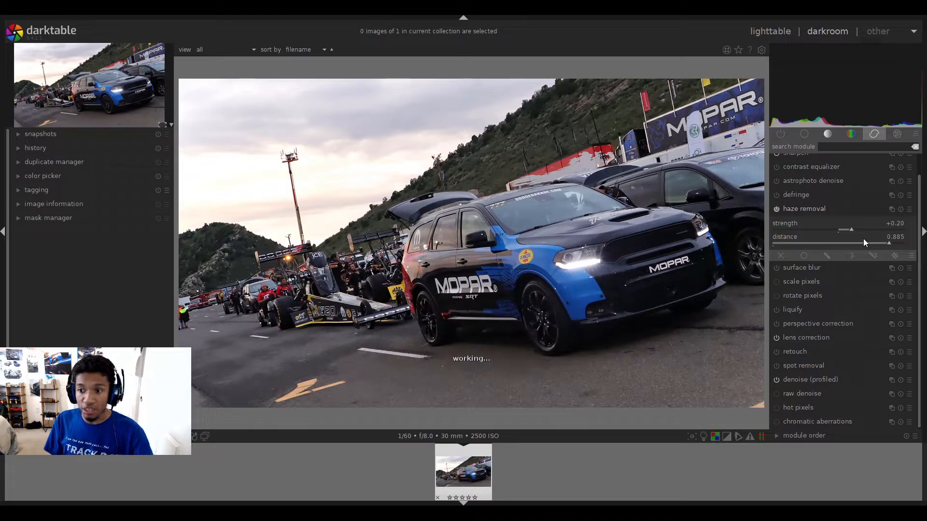
pyautogui.scroll(12, 863, 238)
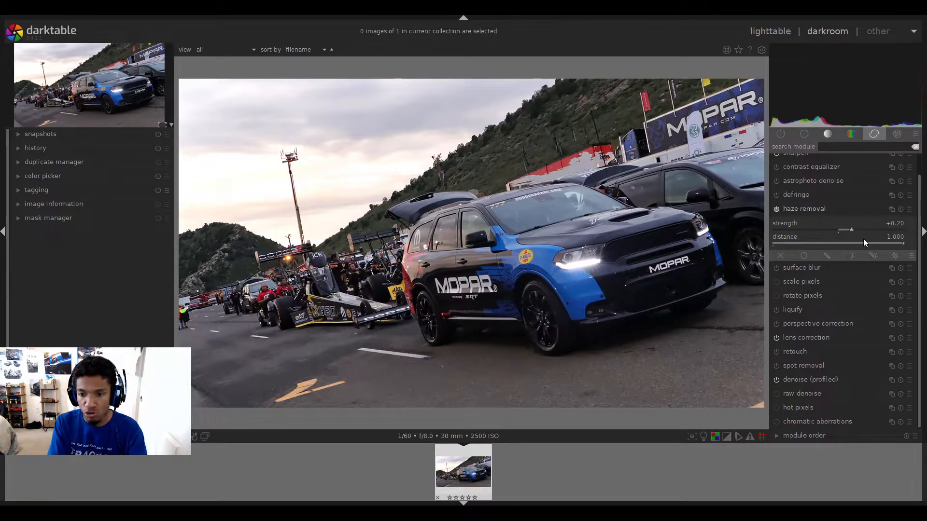
pyautogui.scroll(1, 855, 228)
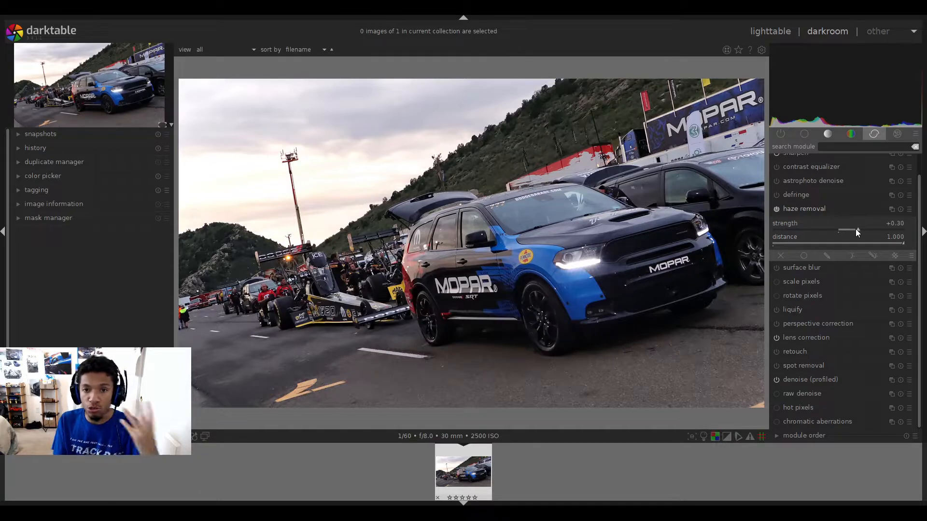
# - Compare the photo with and without haze removal, and set the haze removal strength to +0.32
pyautogui.click(813, 214)
pyautogui.click(778, 232)
pyautogui.click(779, 232)
pyautogui.click(778, 232)
pyautogui.click(778, 233)
pyautogui.click(778, 233)
pyautogui.click(778, 232)
pyautogui.click(778, 231)
pyautogui.click(778, 232)
pyautogui.click(778, 231)
pyautogui.click(779, 232)
pyautogui.click(778, 232)
pyautogui.click(778, 231)
pyautogui.click(795, 231)
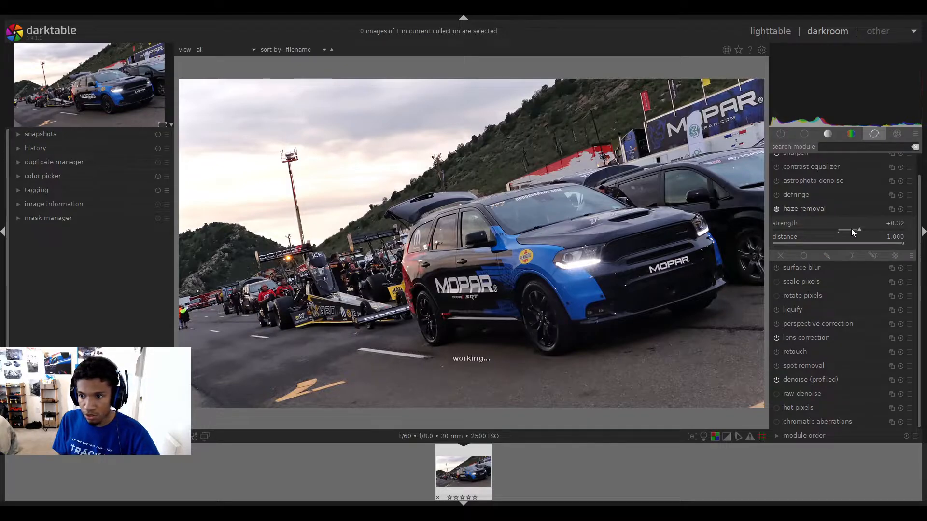
pyautogui.click(823, 210)
# - Enable local contrast on the photo and set its shadows to 30%
pyautogui.click(834, 137)
pyautogui.click(831, 137)
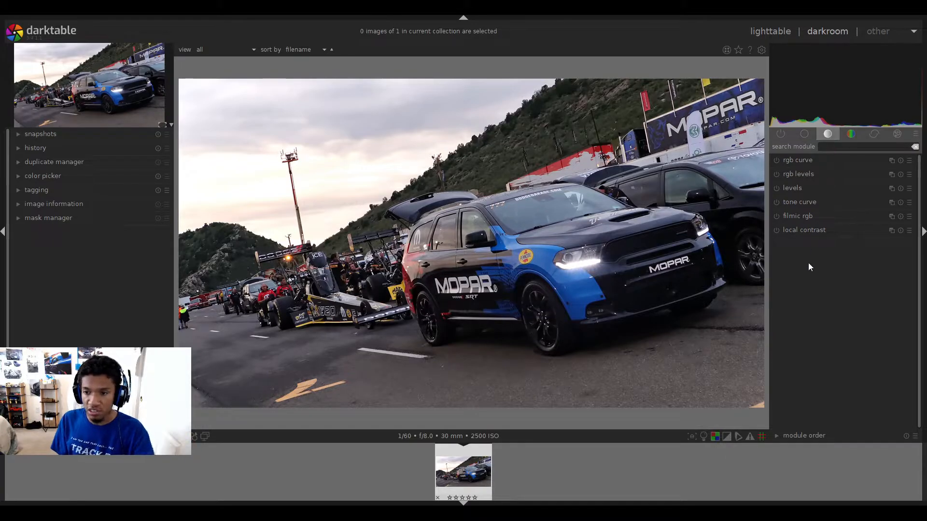
pyautogui.click(776, 231)
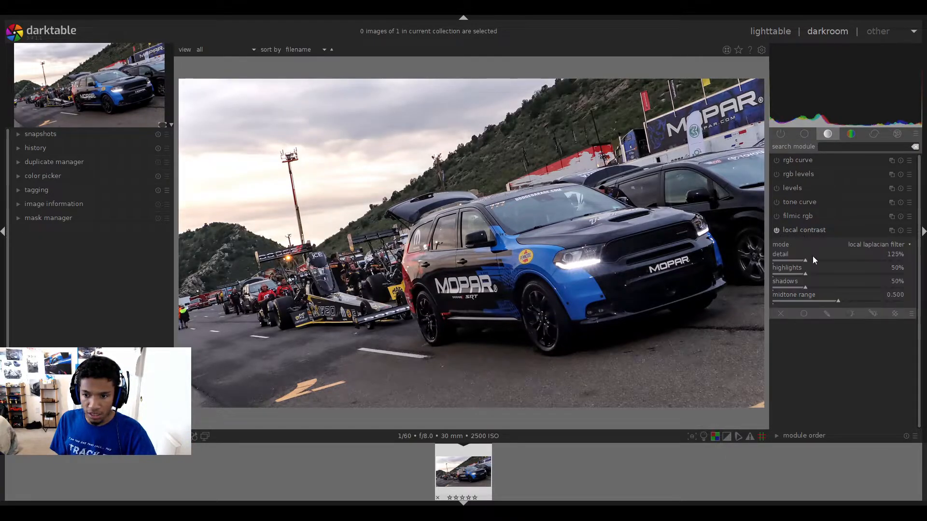
pyautogui.scroll(-10, 810, 288)
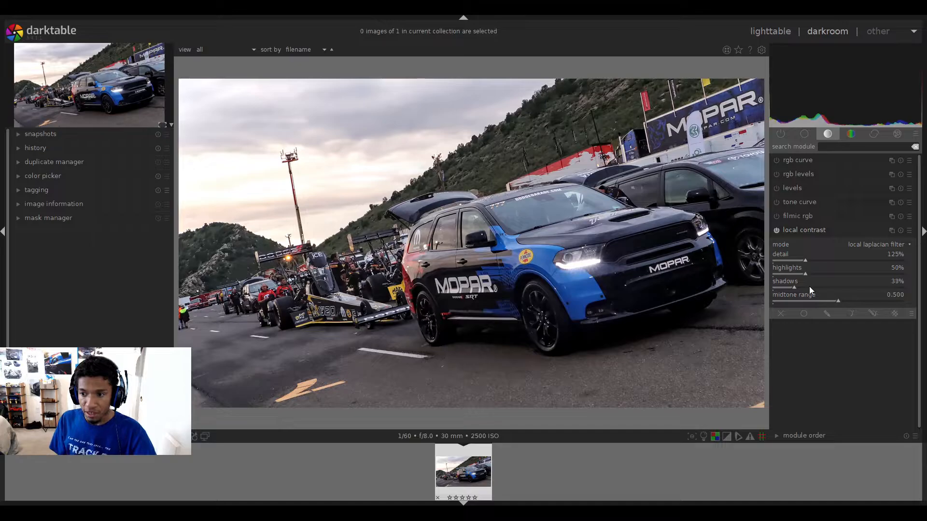
pyautogui.scroll(-1, 809, 286)
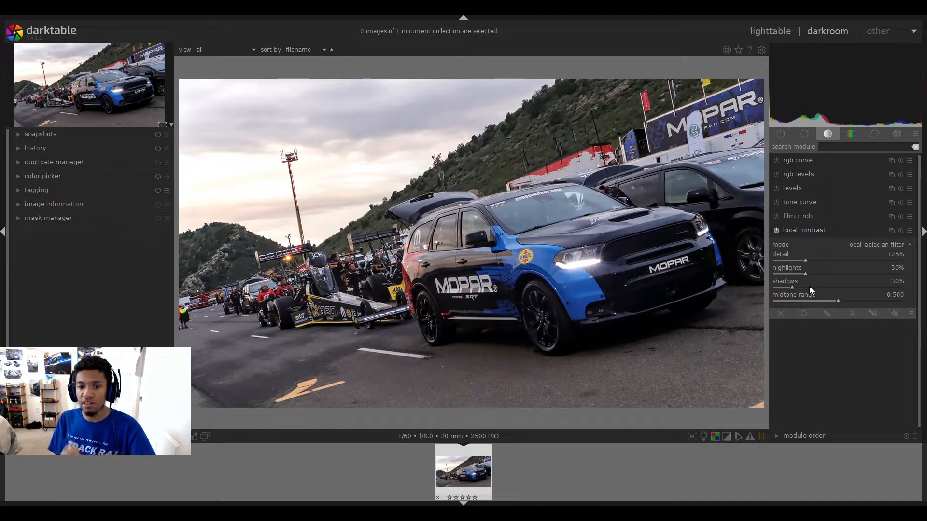
# - Try a local contrast detail of 139% and compare the photo with the module off and on
pyautogui.click(775, 232)
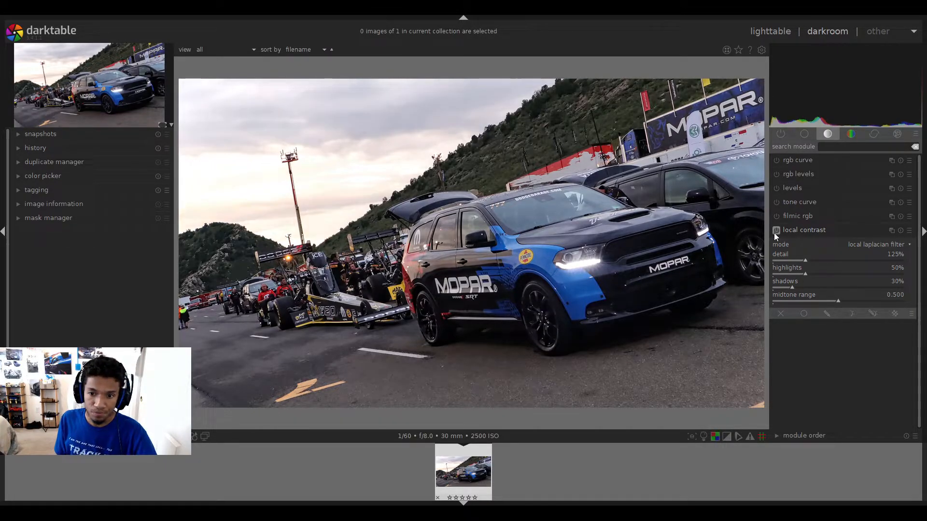
pyautogui.scroll(2, 812, 263)
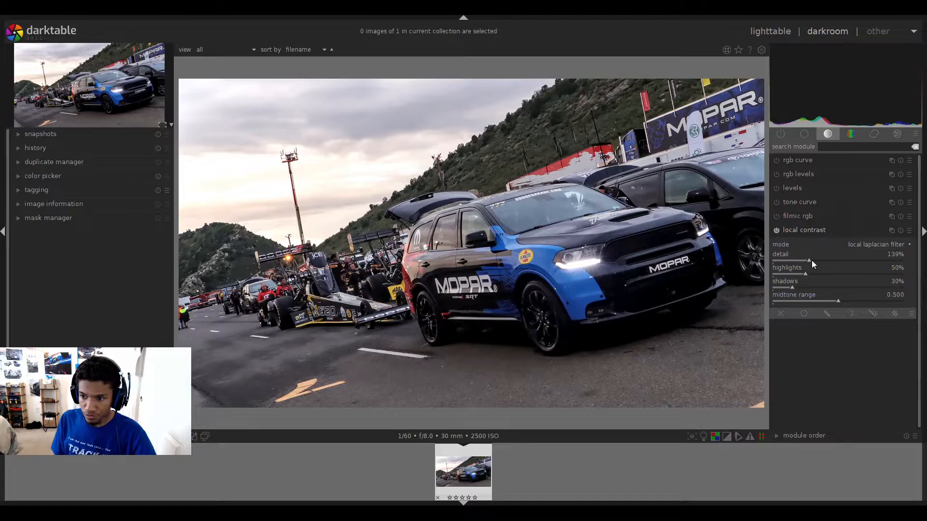
pyautogui.click(775, 231)
pyautogui.click(775, 230)
pyautogui.click(775, 231)
pyautogui.click(774, 231)
pyautogui.click(775, 231)
pyautogui.click(774, 230)
pyautogui.click(775, 231)
pyautogui.click(775, 231)
# - Try a local contrast detail of 150% and compare the photo with the module off and on
pyautogui.scroll(2, 812, 258)
pyautogui.click(775, 232)
pyautogui.click(775, 232)
pyautogui.click(775, 232)
pyautogui.click(775, 233)
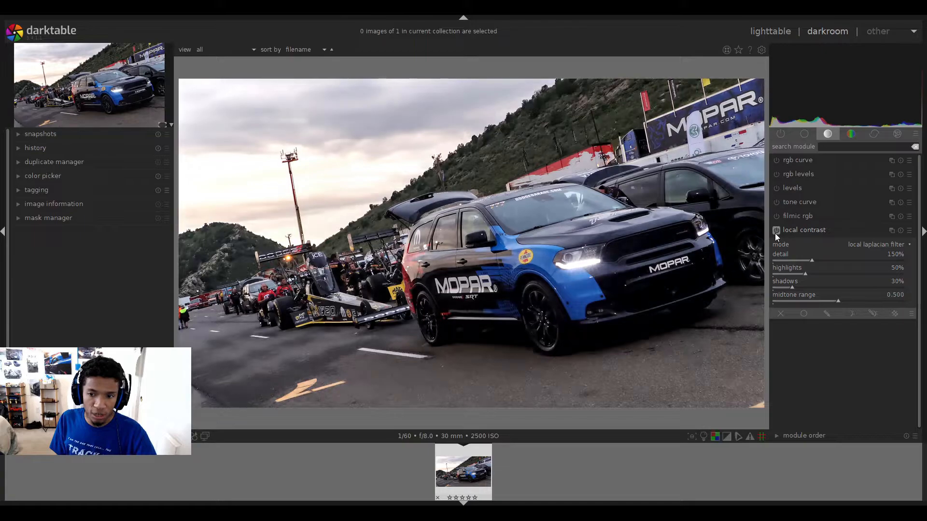
pyautogui.click(775, 233)
pyautogui.click(775, 233)
pyautogui.click(774, 233)
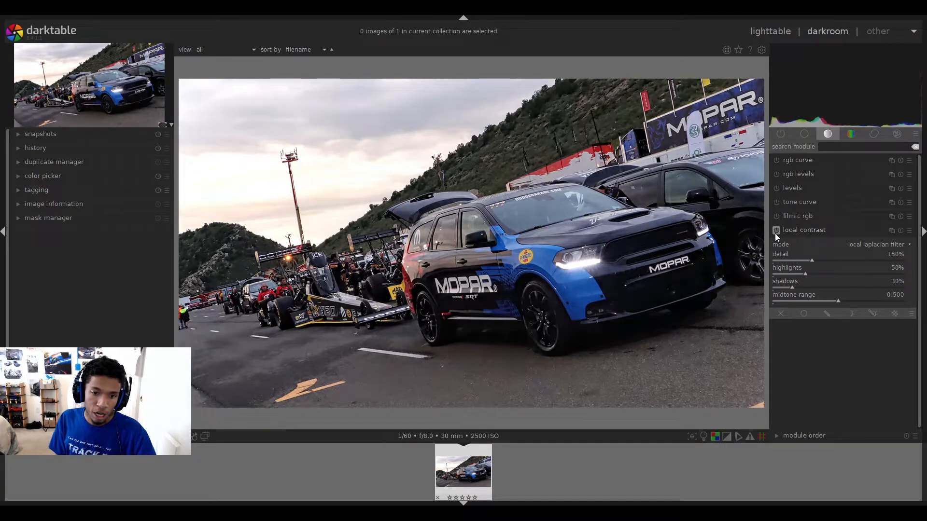
pyautogui.click(775, 233)
pyautogui.click(775, 233)
pyautogui.click(775, 233)
pyautogui.click(775, 233)
pyautogui.click(775, 233)
pyautogui.click(775, 233)
pyautogui.click(775, 234)
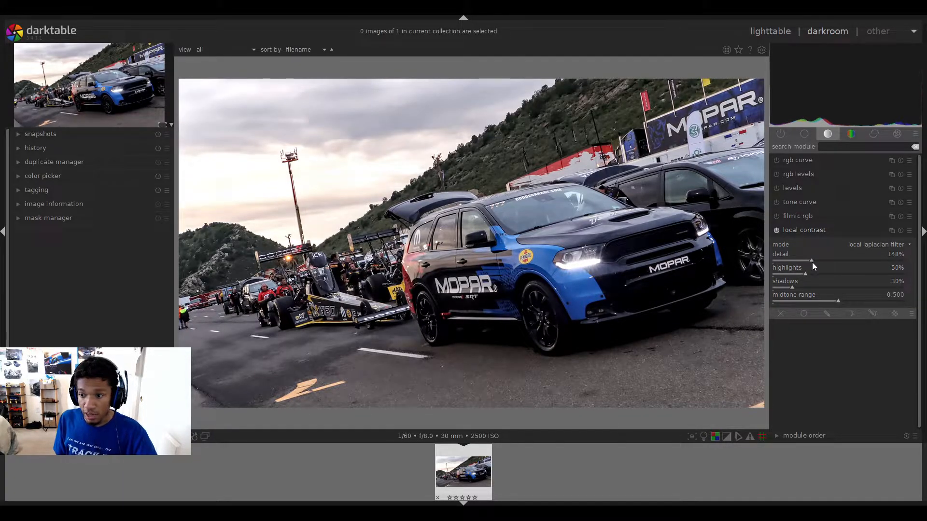
# - Set the local contrast detail to 145% and compare the photo with and without it
pyautogui.scroll(-3, 809, 262)
pyautogui.click(775, 231)
pyautogui.click(775, 232)
pyautogui.click(775, 232)
pyautogui.click(775, 231)
pyautogui.click(775, 232)
pyautogui.click(775, 232)
pyautogui.click(775, 231)
pyautogui.click(775, 232)
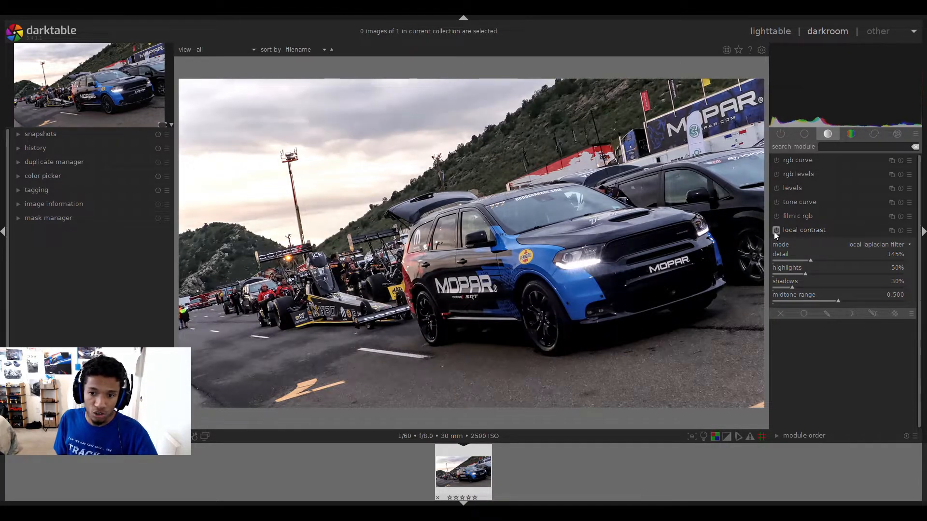
pyautogui.click(775, 232)
pyautogui.click(775, 232)
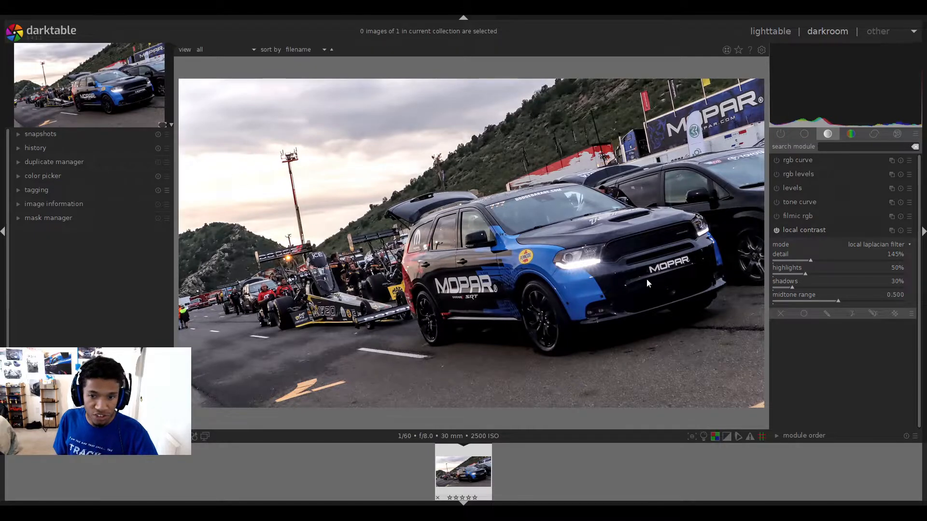
pyautogui.click(799, 231)
# - Enable shadows and highlights on the photo and open its settings
pyautogui.click(803, 135)
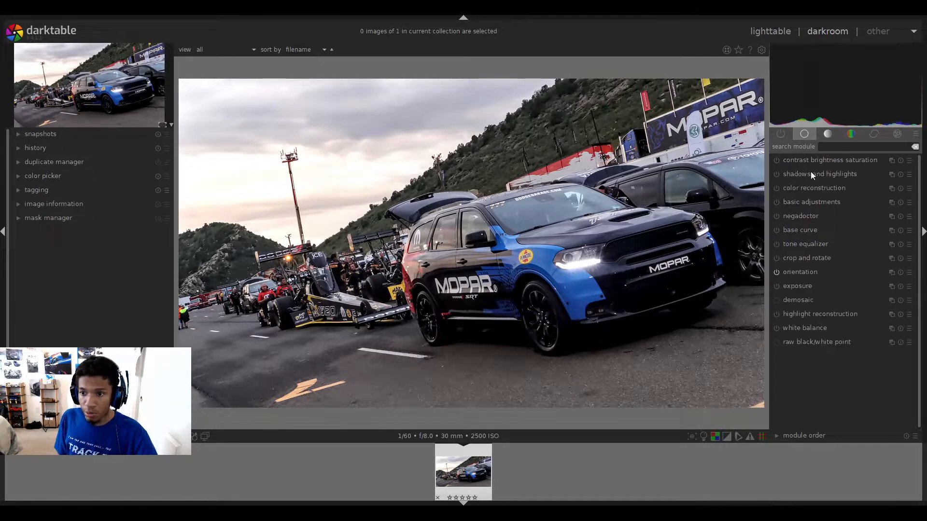
pyautogui.click(776, 175)
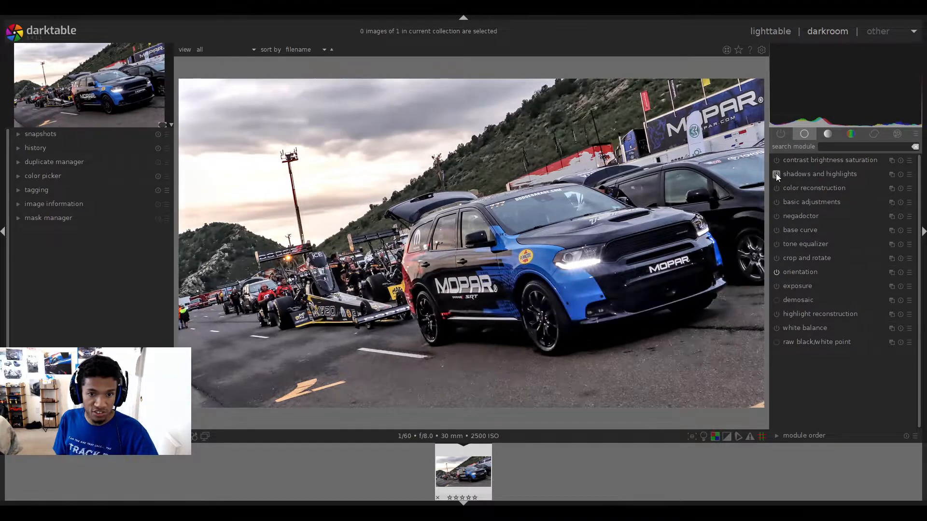
pyautogui.click(776, 174)
pyautogui.click(777, 174)
pyautogui.click(799, 176)
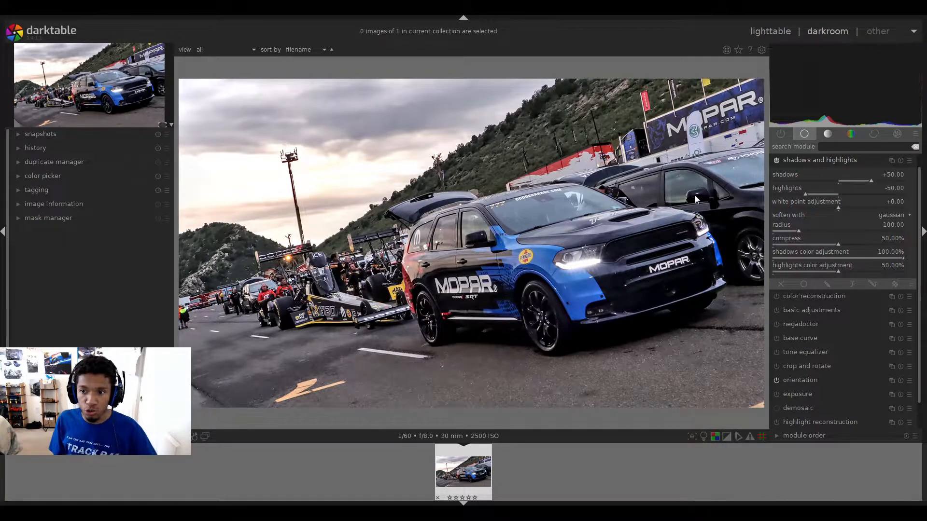
# - Compare the photo with and without shadows and highlights to judge the effect on the sky, hillside and vehicles
pyautogui.click(776, 161)
pyautogui.click(776, 160)
pyautogui.click(776, 160)
pyautogui.click(776, 160)
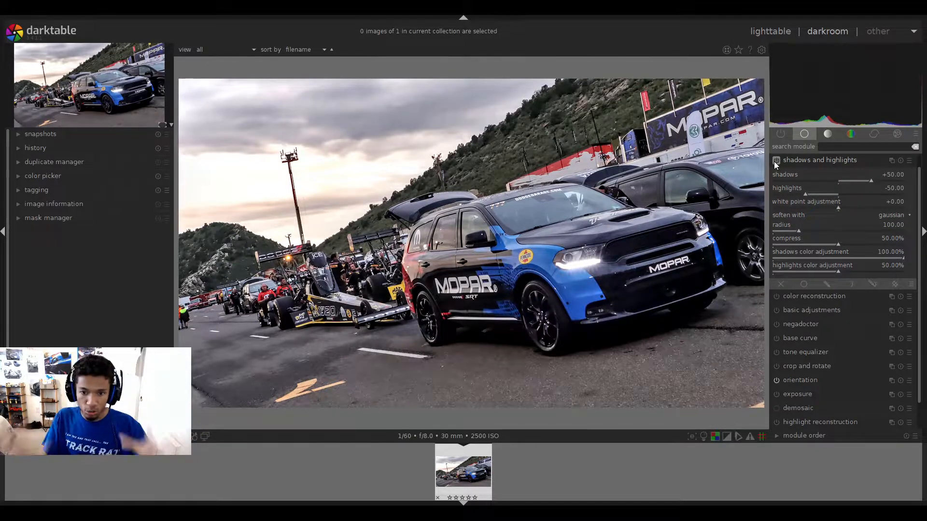
pyautogui.click(776, 162)
pyautogui.click(777, 161)
pyautogui.click(777, 162)
pyautogui.click(777, 161)
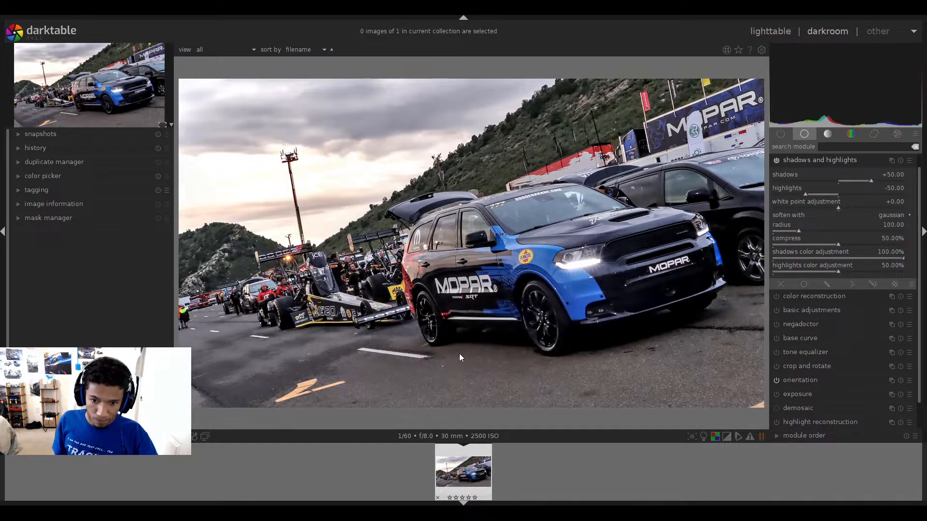
pyautogui.click(776, 162)
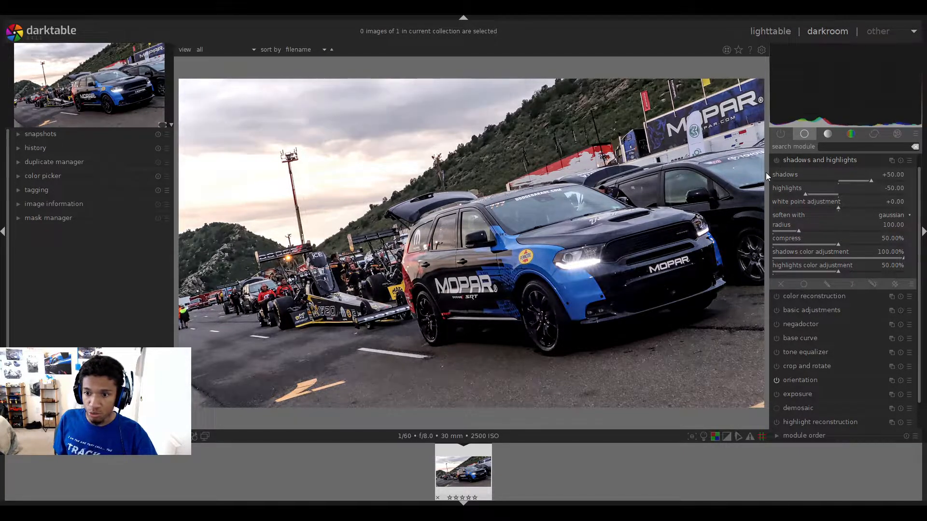
pyautogui.click(776, 161)
pyautogui.click(777, 161)
pyautogui.click(776, 161)
pyautogui.click(777, 161)
pyautogui.click(777, 161)
pyautogui.click(777, 161)
pyautogui.click(777, 161)
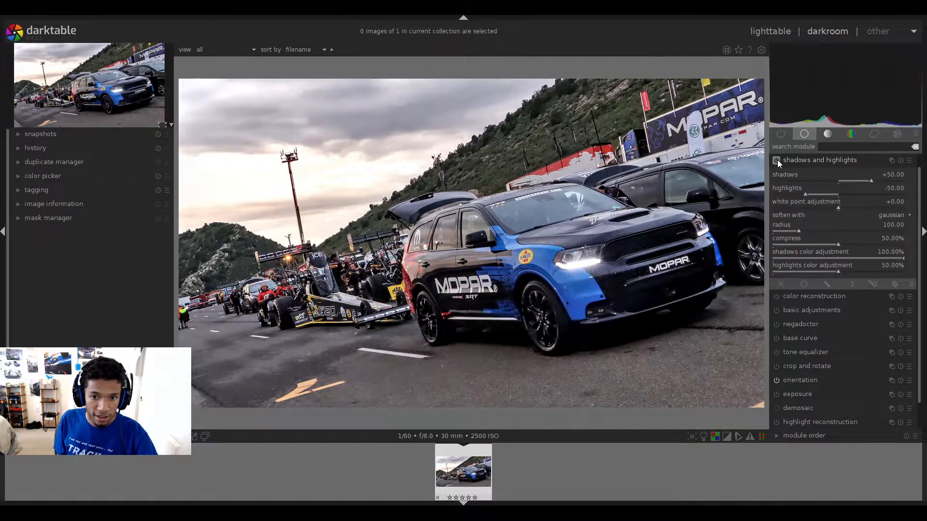
pyautogui.click(777, 161)
pyautogui.click(776, 161)
pyautogui.click(777, 161)
pyautogui.click(777, 161)
# - Try shadows values of +40.00 and +50.00 in shadows and highlights, comparing the photo with the module off and on
pyautogui.scroll(-10, 839, 181)
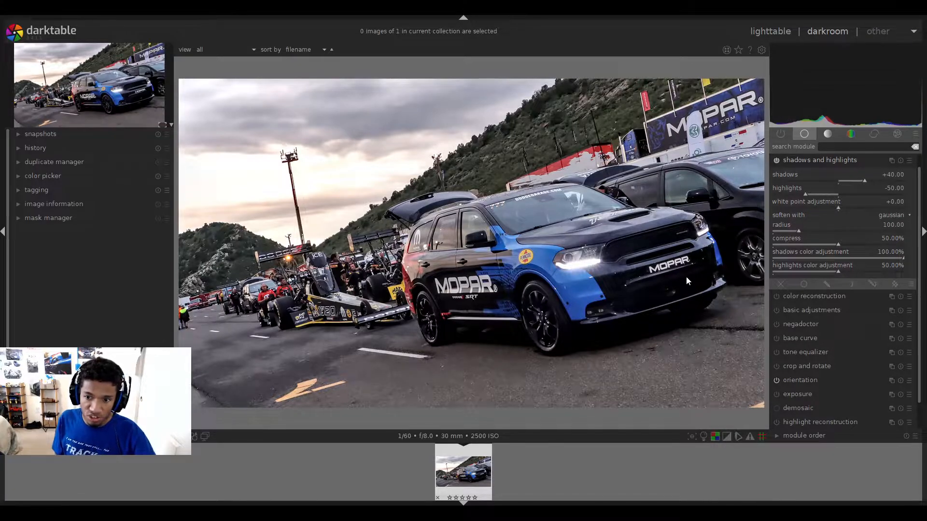
pyautogui.click(774, 162)
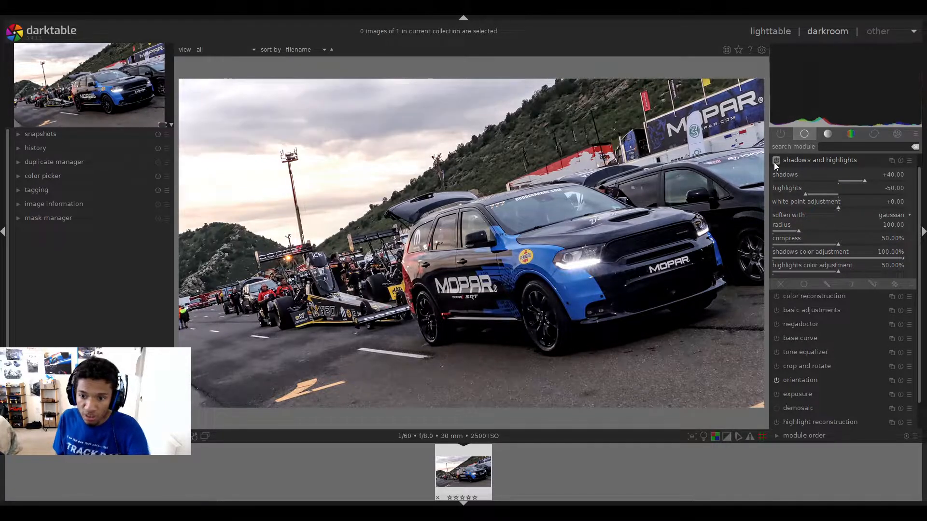
pyautogui.click(775, 162)
pyautogui.click(775, 162)
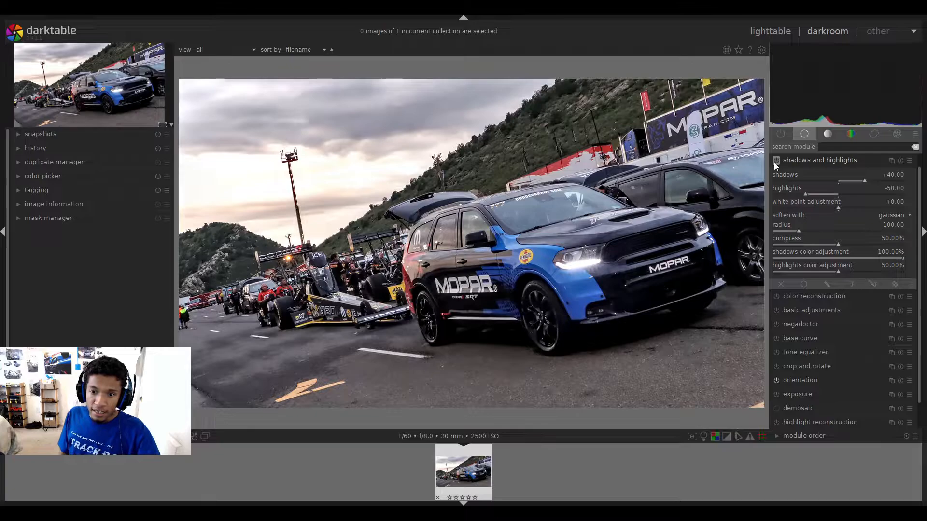
pyautogui.scroll(10, 842, 183)
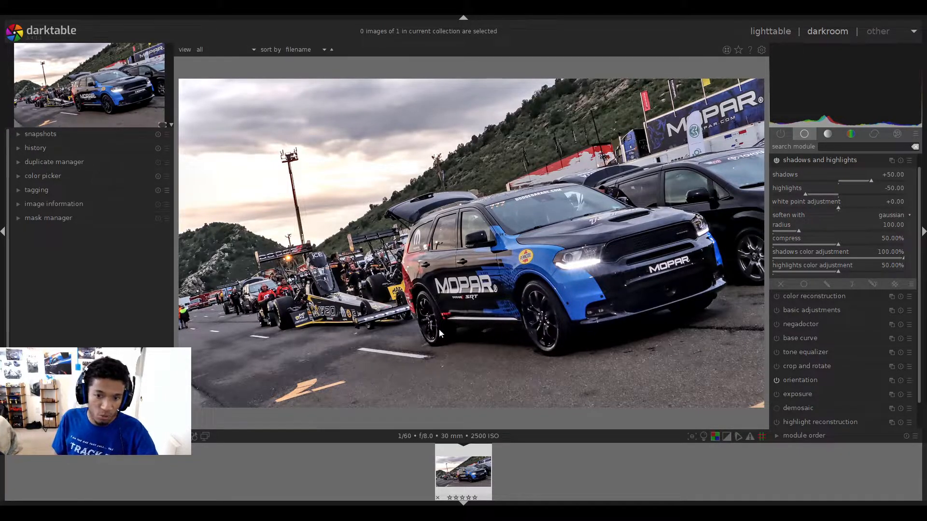
pyautogui.scroll(-10, 842, 181)
pyautogui.click(778, 163)
pyautogui.click(778, 162)
pyautogui.click(778, 162)
pyautogui.click(778, 162)
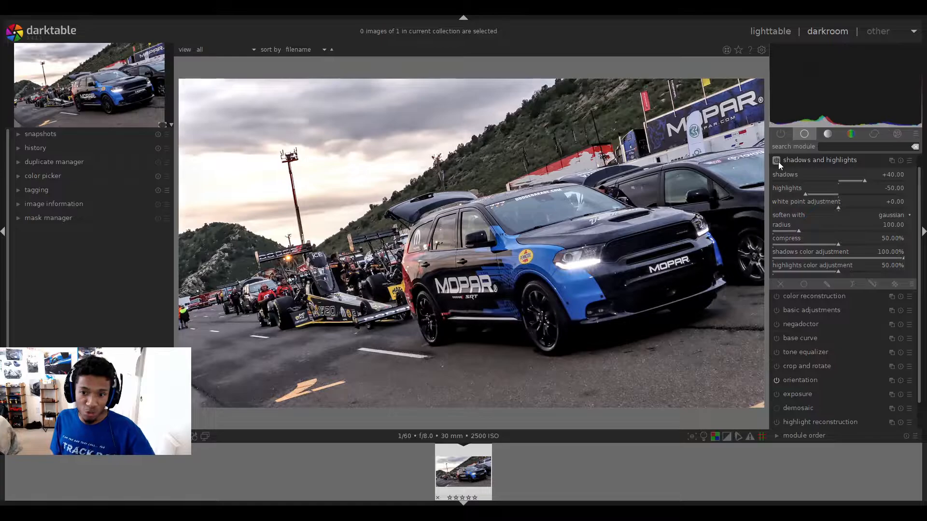
# - Set the shadows value in shadows and highlights to +35.00
pyautogui.scroll(-5, 852, 187)
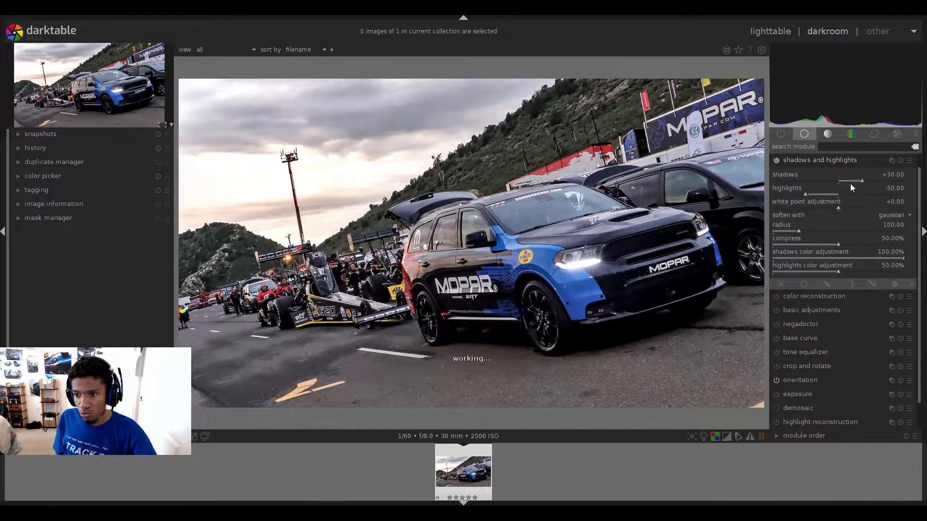
pyautogui.click(777, 161)
pyautogui.click(777, 161)
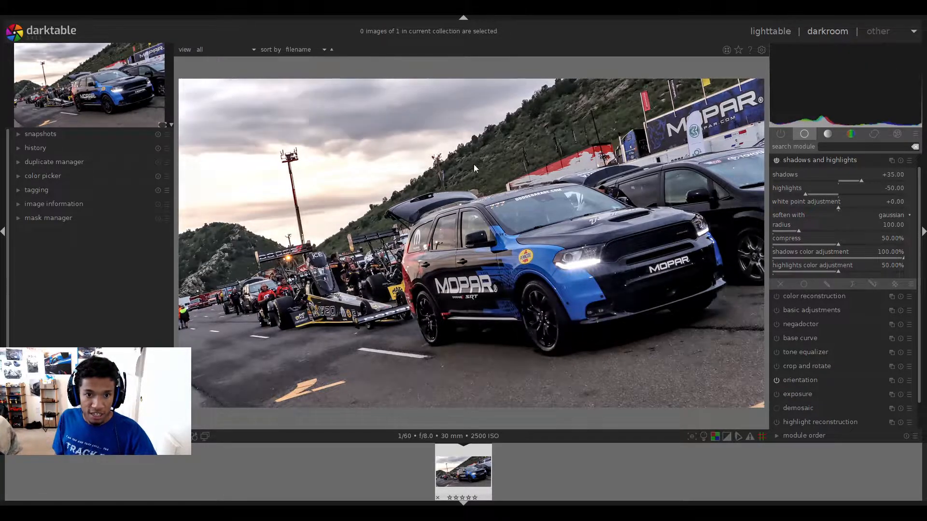
# - Compare the photo with and without the current shadows and highlights adjustment
pyautogui.click(776, 161)
pyautogui.click(776, 160)
pyautogui.click(776, 160)
pyautogui.click(776, 160)
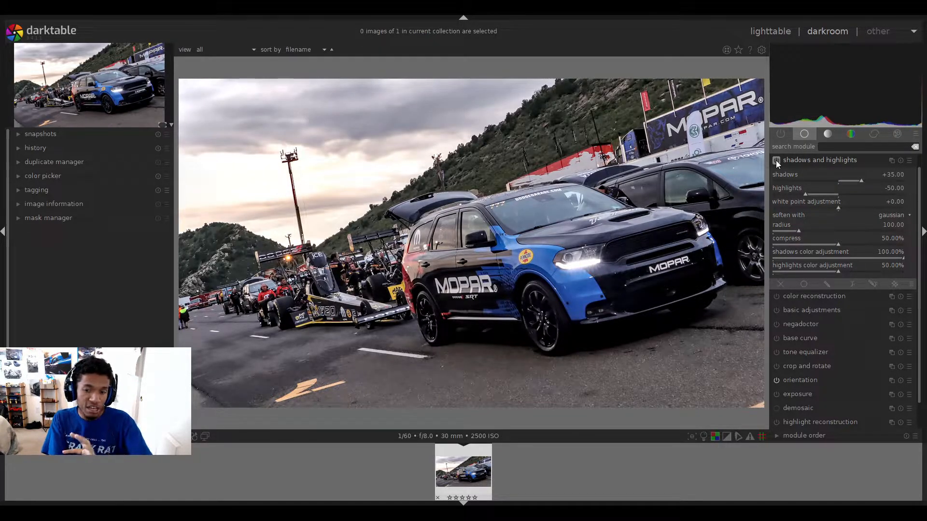
pyautogui.click(776, 161)
pyautogui.click(776, 161)
pyautogui.click(776, 161)
pyautogui.click(776, 160)
pyautogui.click(775, 160)
pyautogui.click(776, 161)
pyautogui.click(776, 160)
pyautogui.click(776, 160)
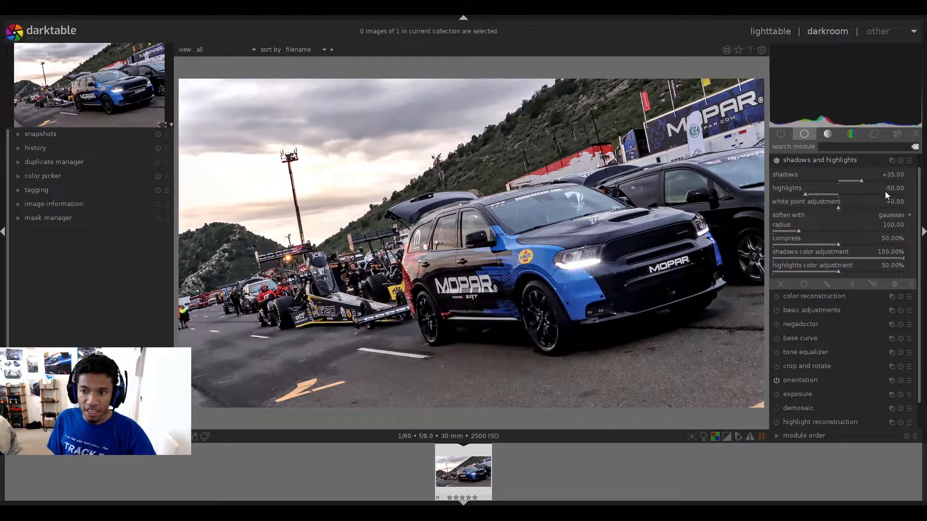
pyautogui.click(775, 163)
pyautogui.click(775, 163)
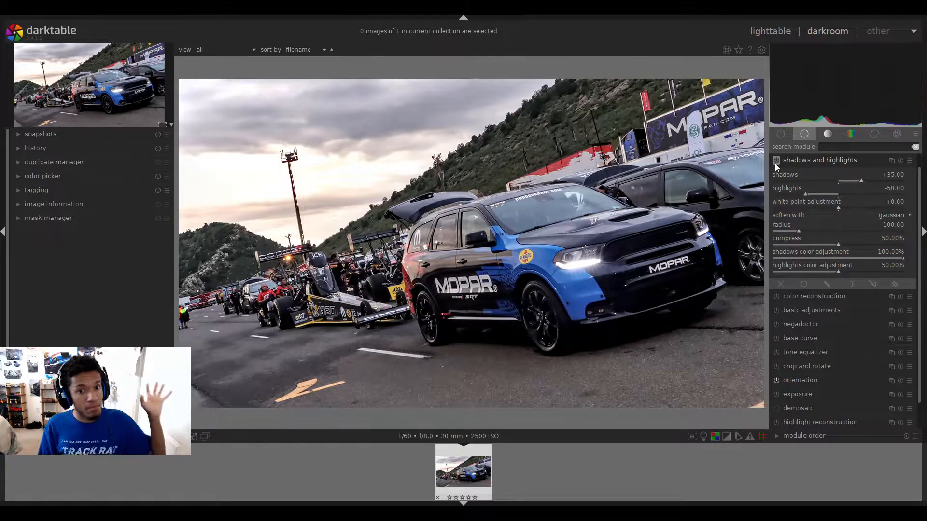
pyautogui.click(775, 163)
pyautogui.click(776, 163)
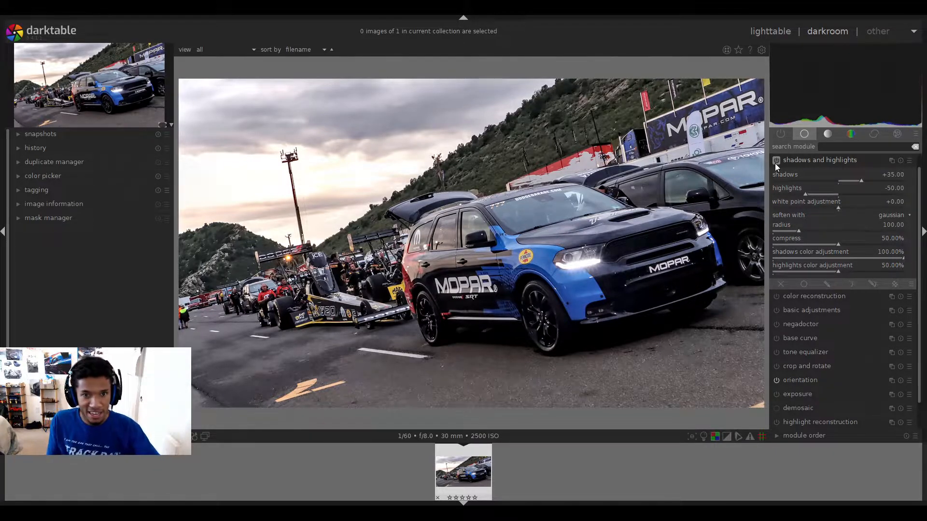
# - Try a highlights value of -40.00 in shadows and highlights, comparing the photo with the module off and on
pyautogui.click(775, 161)
pyautogui.click(775, 161)
pyautogui.click(775, 162)
pyautogui.click(776, 163)
pyautogui.scroll(6, 821, 192)
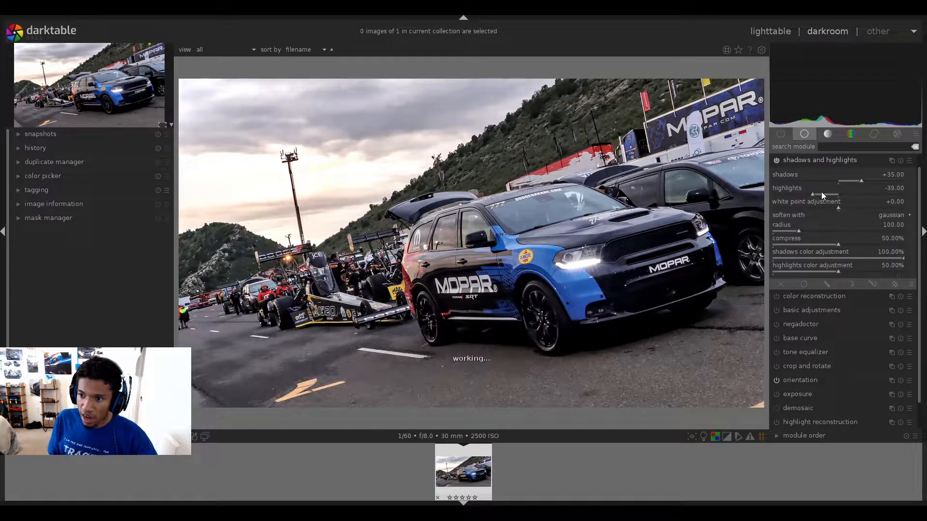
pyautogui.click(777, 164)
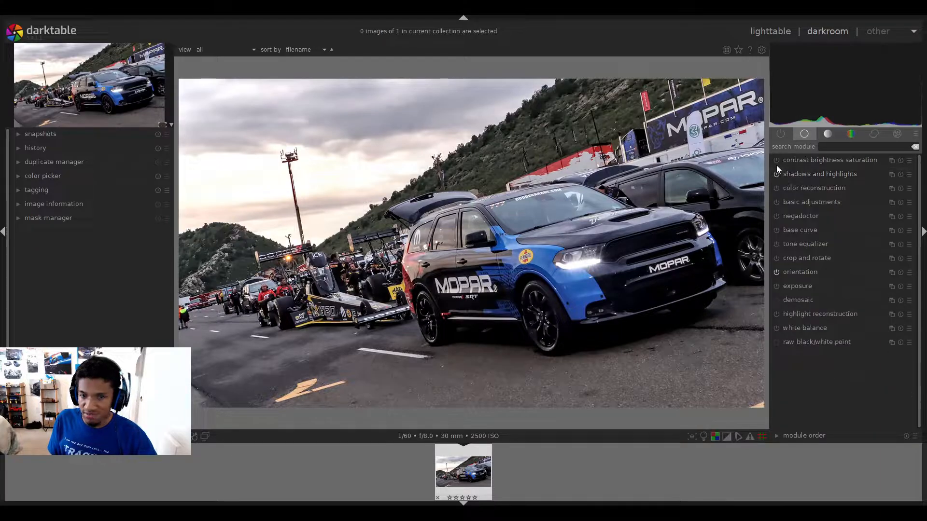
pyautogui.click(782, 173)
pyautogui.click(775, 160)
pyautogui.click(775, 159)
pyautogui.click(775, 159)
pyautogui.click(776, 161)
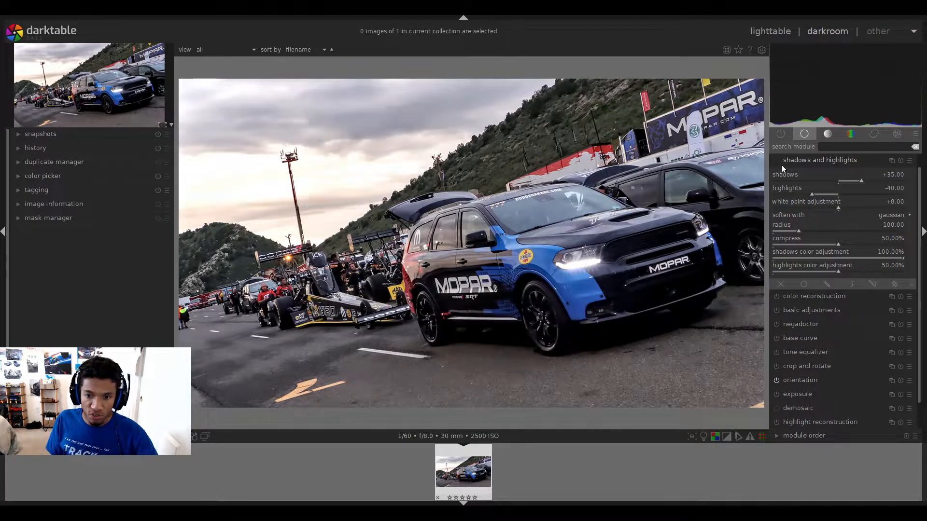
# - Try a highlights value of -43.00 in shadows and highlights, comparing the photo with the module off and on
pyautogui.scroll(-2, 826, 193)
pyautogui.click(775, 162)
pyautogui.click(775, 162)
pyautogui.click(775, 162)
pyautogui.click(776, 162)
pyautogui.click(776, 162)
pyautogui.click(776, 162)
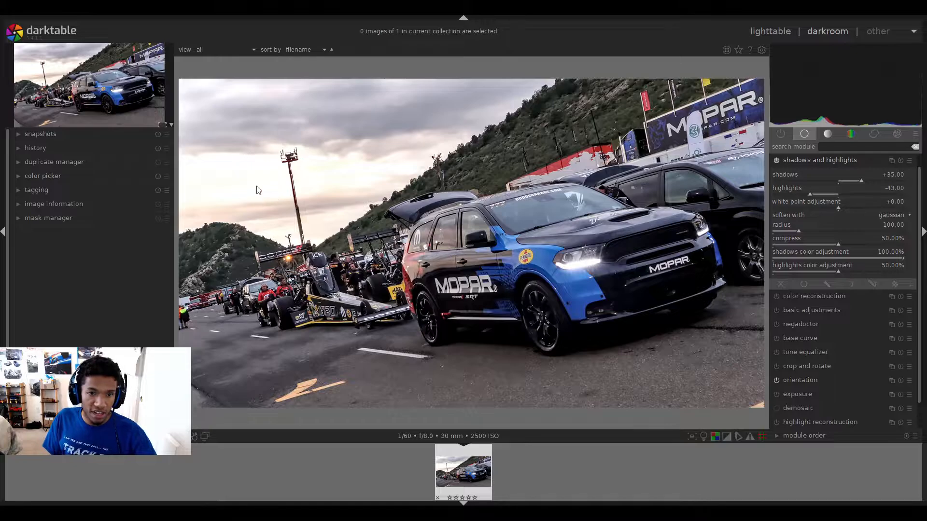
pyautogui.click(775, 161)
pyautogui.click(775, 161)
pyautogui.click(775, 161)
pyautogui.click(776, 160)
# - Set the highlights value in shadows and highlights to +0.00 and collapse the module
pyautogui.scroll(16, 827, 189)
pyautogui.scroll(2, 827, 194)
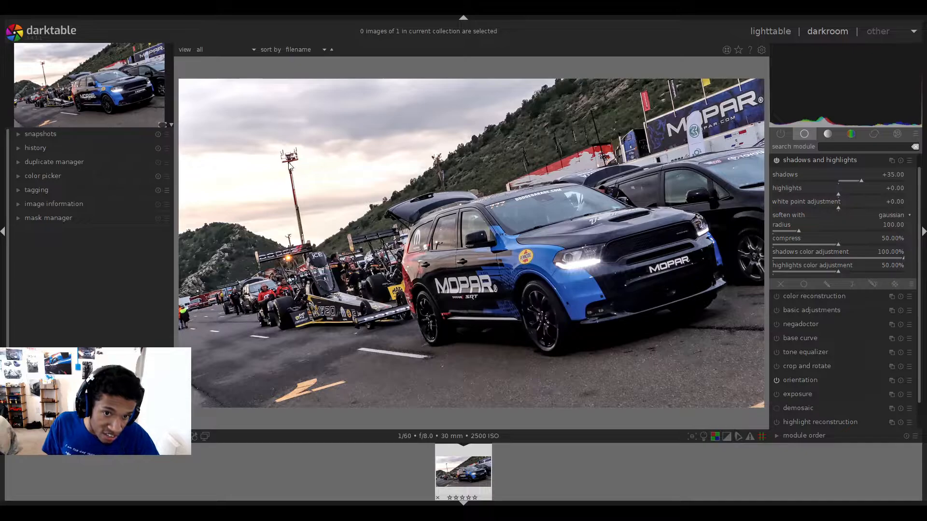
pyautogui.click(810, 161)
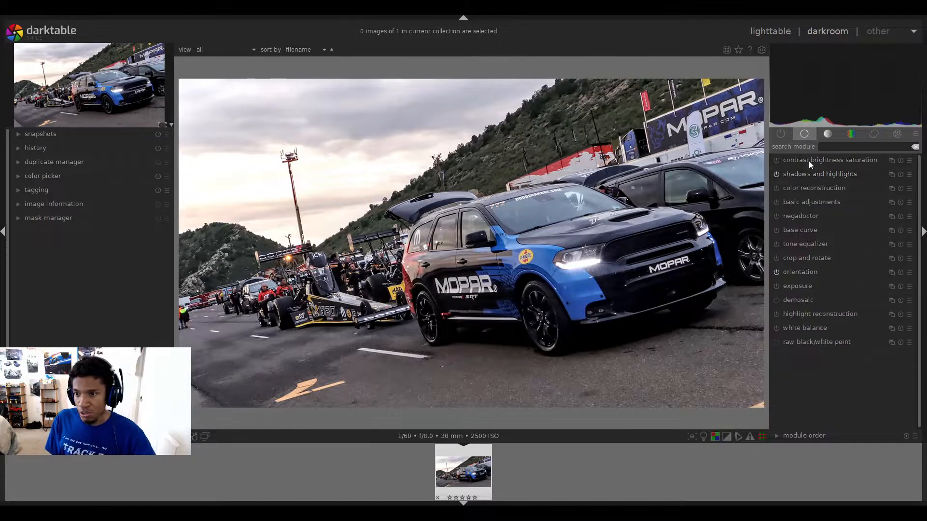
# - Switch on color zones and raise the saturation of the reds, checking the photo with the module off and on
pyautogui.click(827, 135)
pyautogui.click(850, 134)
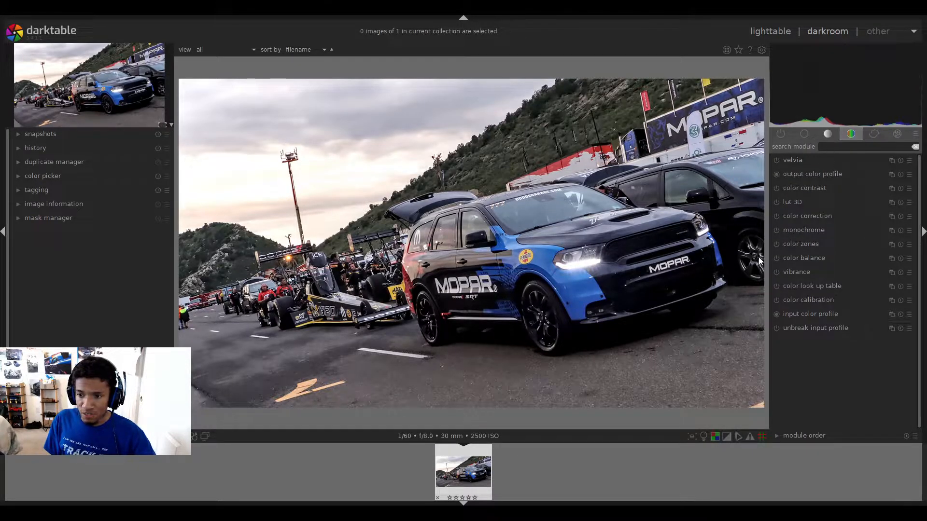
pyautogui.click(776, 244)
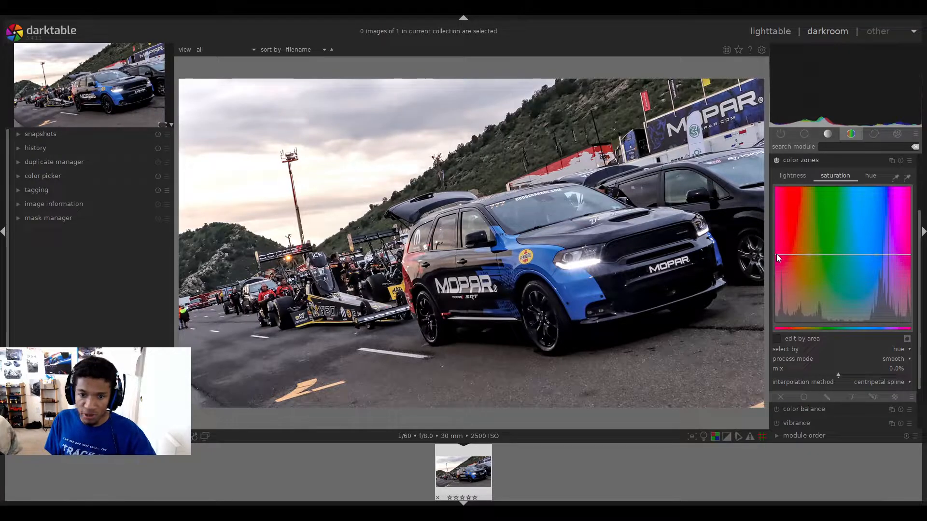
pyautogui.moveTo(762, 232); pyautogui.dragTo(759, 223)
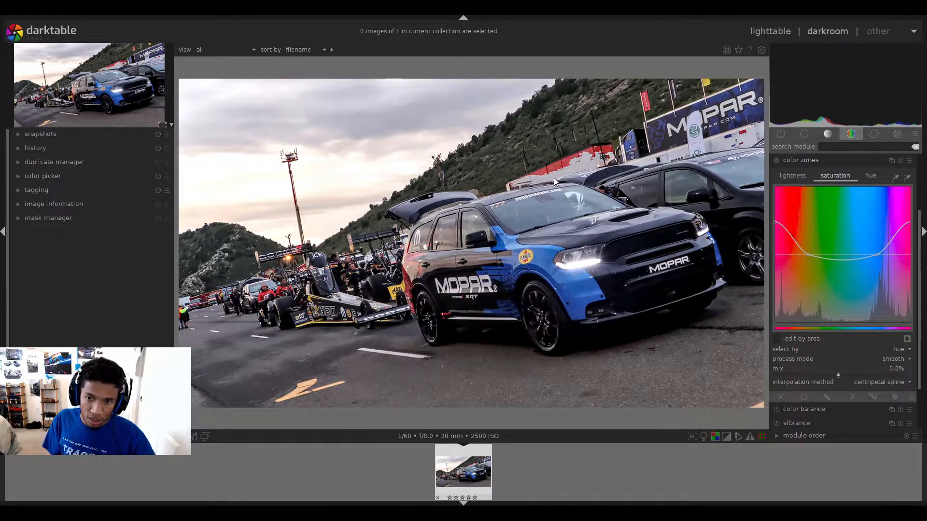
pyautogui.click(776, 160)
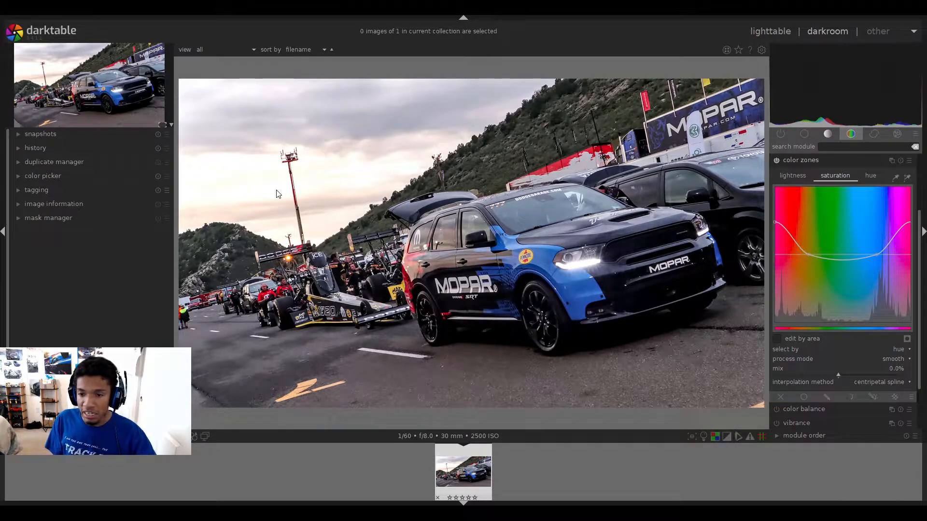
# - Raise the saturation of the blues in color zones and compare the photo with the module off and on
pyautogui.moveTo(876, 254); pyautogui.dragTo(878, 226)
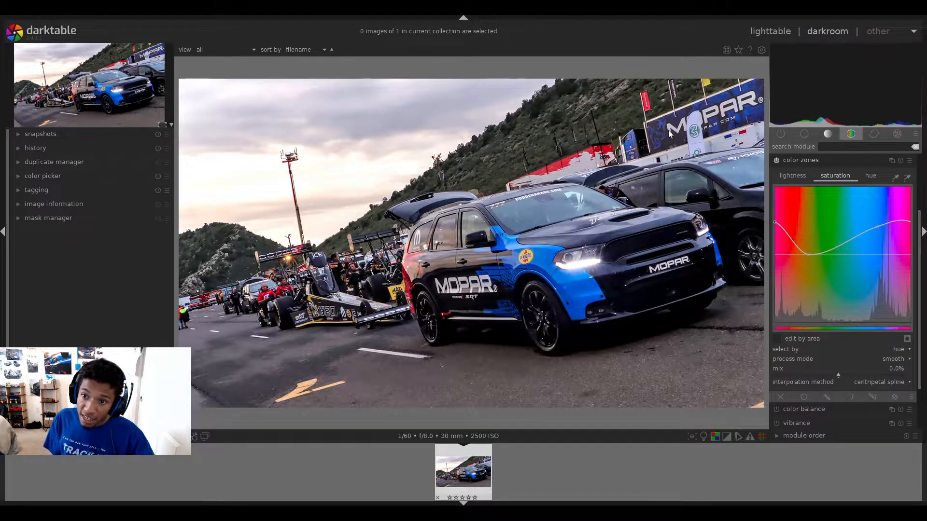
pyautogui.click(776, 163)
pyautogui.click(777, 162)
pyautogui.click(777, 162)
pyautogui.click(778, 162)
pyautogui.click(777, 162)
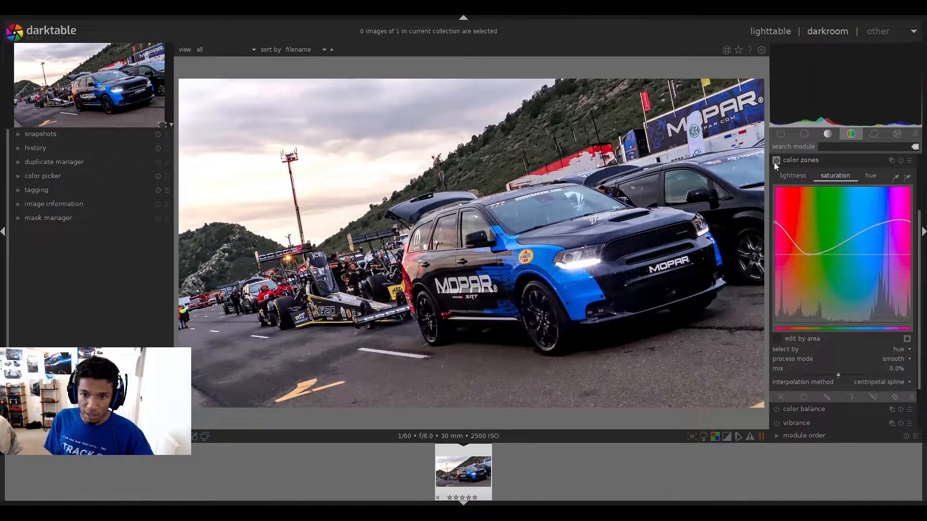
# - Raise the green-yellow part of the color zones saturation curve level with the reds and blues, comparing the photo off and on
pyautogui.moveTo(807, 256); pyautogui.dragTo(807, 227)
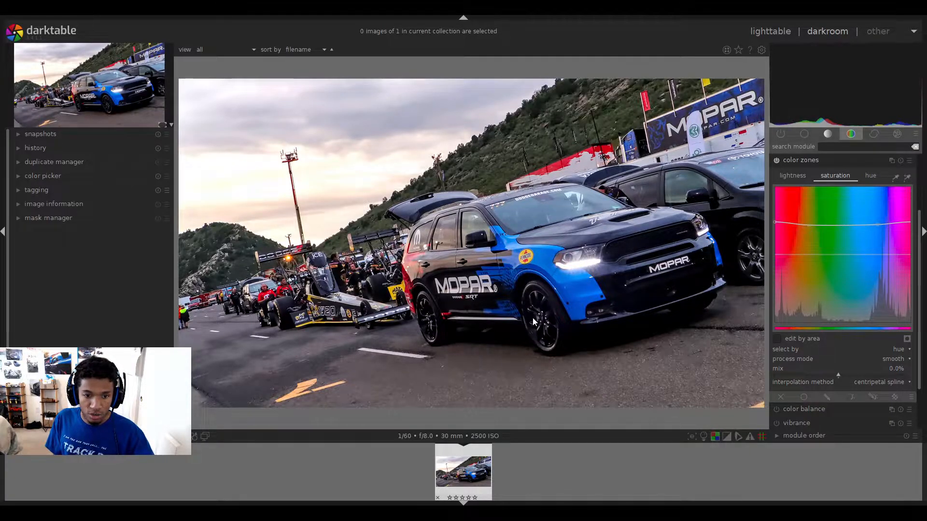
pyautogui.click(777, 162)
pyautogui.click(777, 162)
pyautogui.click(777, 161)
pyautogui.click(778, 161)
pyautogui.click(777, 162)
pyautogui.click(777, 162)
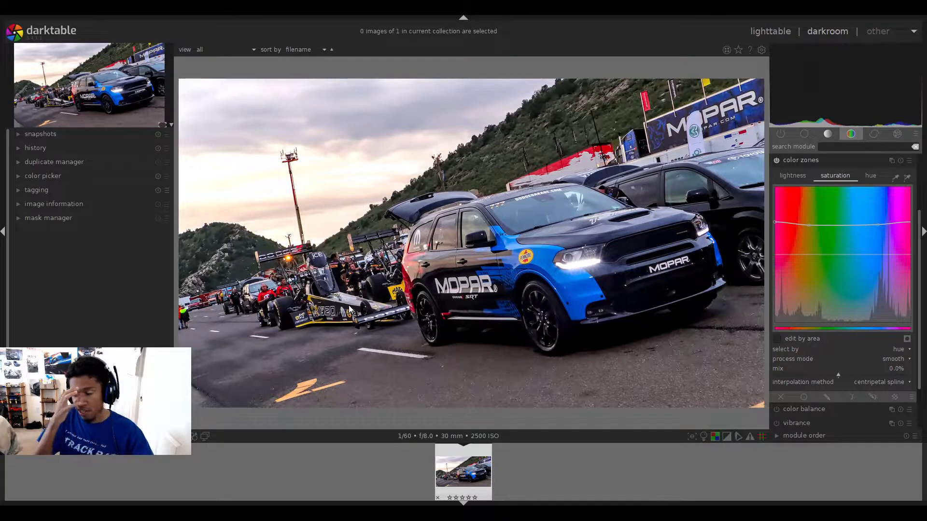
# - Compare the photo with and without color zones, examining the sky, hillside and vehicles, and collapse the module
pyautogui.click(777, 162)
pyautogui.click(776, 162)
pyautogui.click(776, 163)
pyautogui.click(776, 162)
pyautogui.click(776, 162)
pyautogui.click(776, 162)
pyautogui.click(777, 163)
pyautogui.click(776, 162)
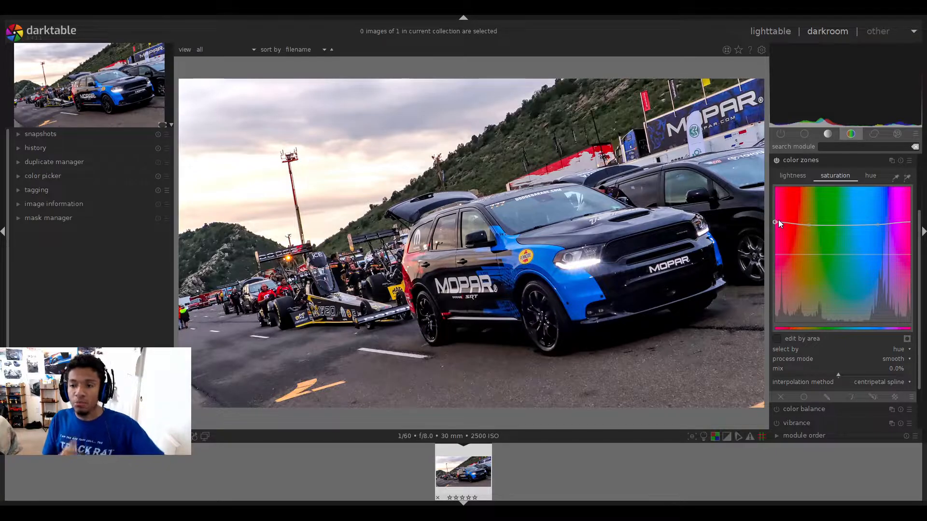
pyautogui.click(777, 161)
pyautogui.click(778, 160)
pyautogui.click(778, 161)
pyautogui.click(778, 161)
pyautogui.click(778, 160)
pyautogui.click(776, 160)
pyautogui.click(776, 160)
pyautogui.click(776, 161)
pyautogui.click(776, 160)
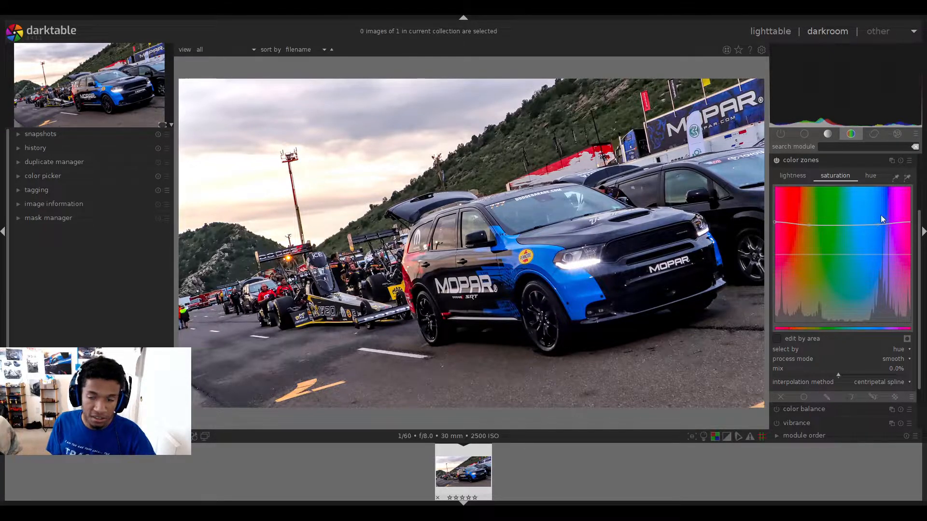
pyautogui.click(775, 161)
pyautogui.click(775, 161)
pyautogui.click(775, 161)
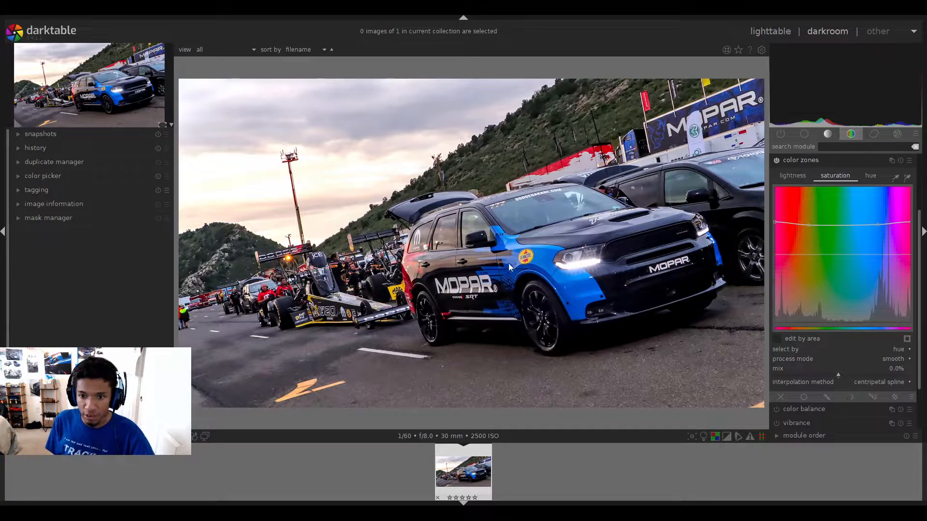
pyautogui.click(777, 161)
pyautogui.click(777, 161)
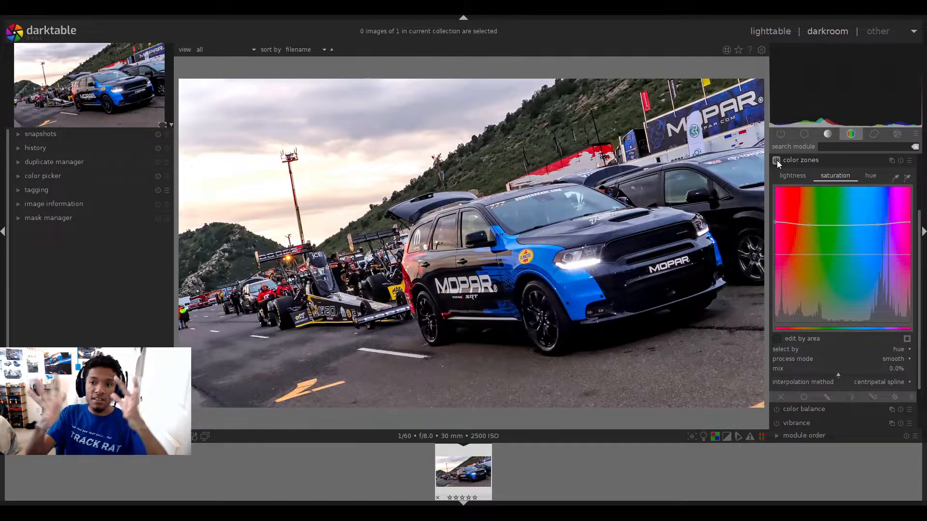
pyautogui.click(777, 162)
pyautogui.click(776, 162)
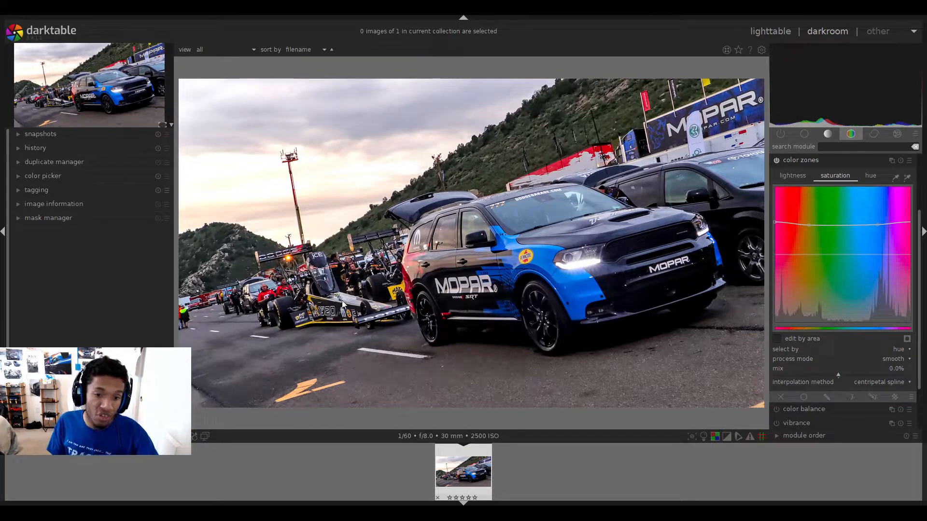
pyautogui.click(789, 161)
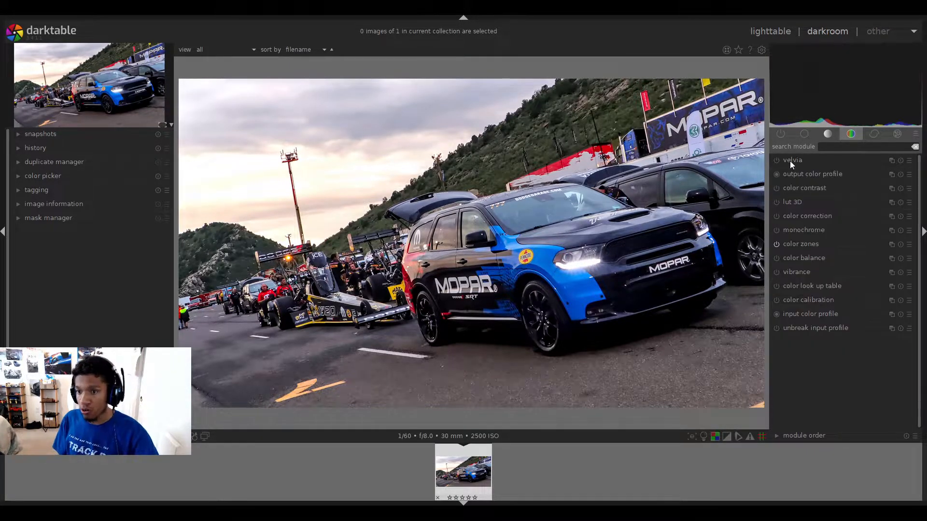
# - Try the velvia module on the photo, comparing the image with it on and off, and leave it off
pyautogui.click(826, 133)
pyautogui.click(845, 135)
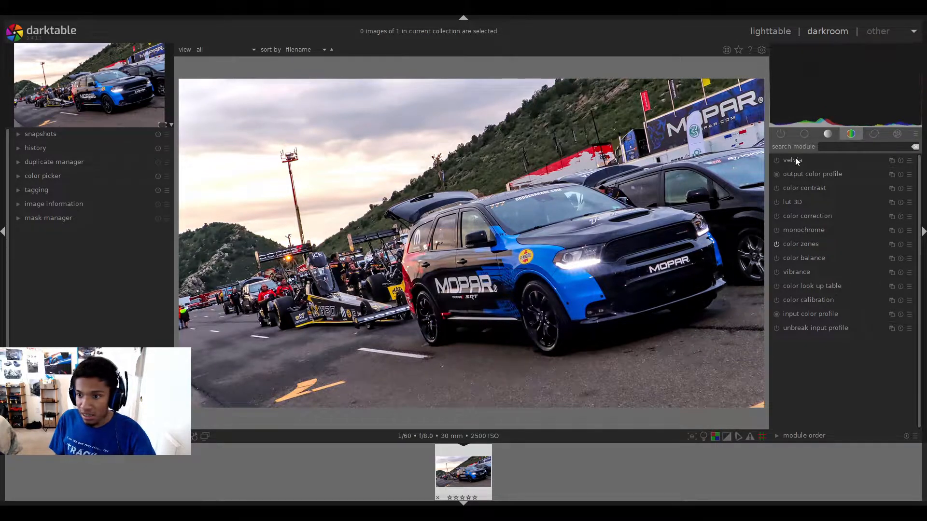
pyautogui.click(777, 160)
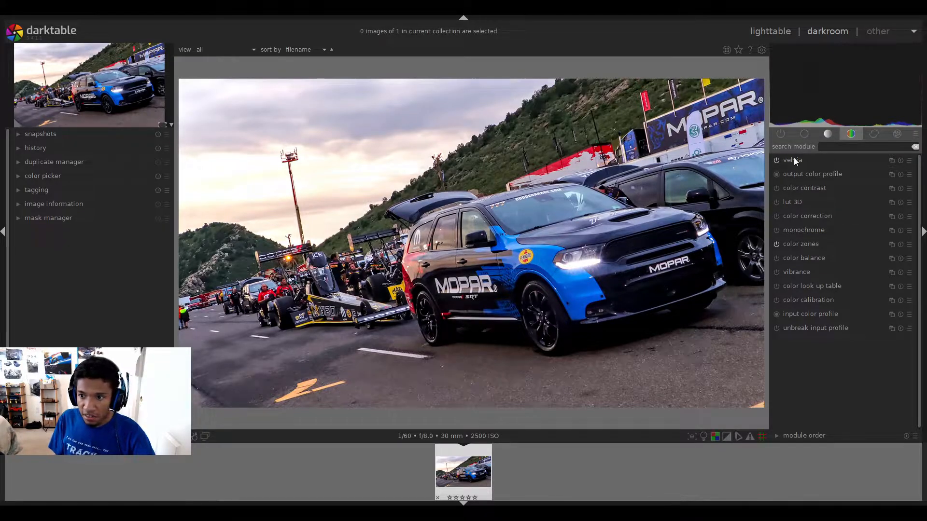
pyautogui.click(777, 160)
pyautogui.click(777, 161)
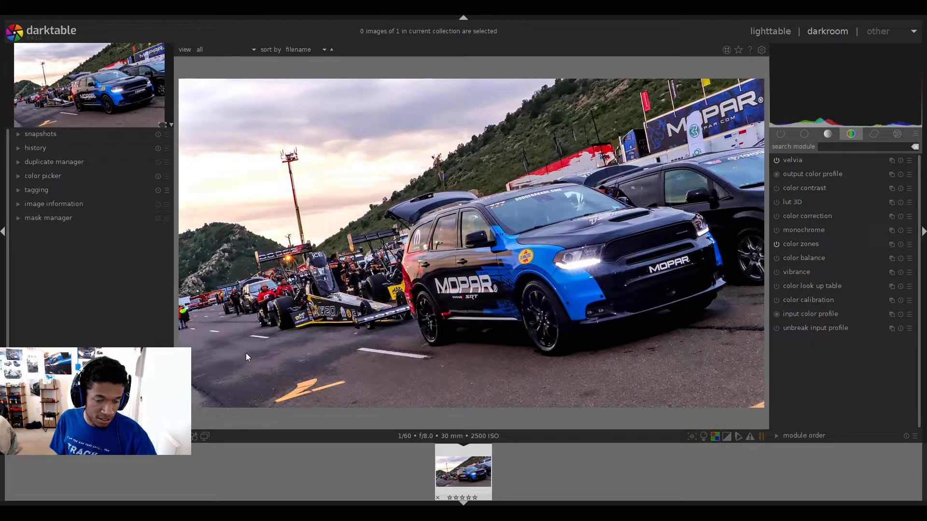
pyautogui.click(777, 161)
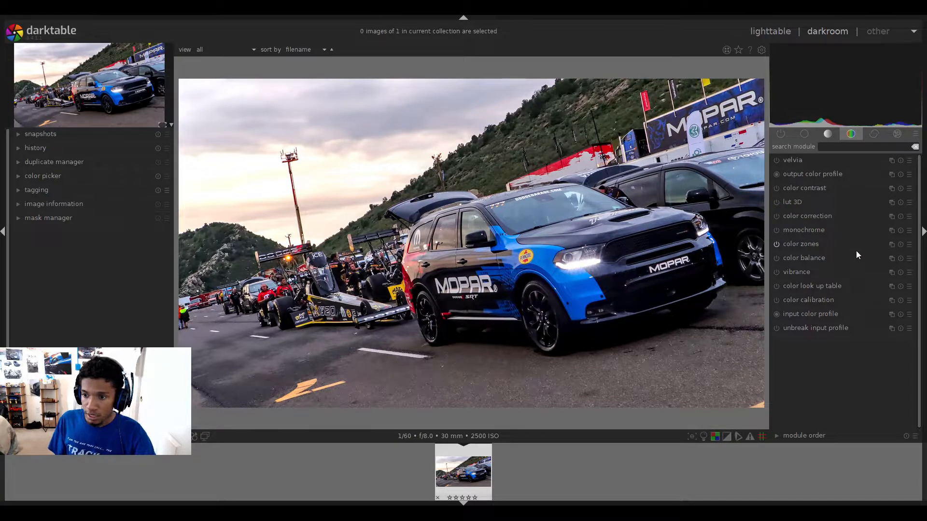
# - Add a second color zones instance, paint a drawn brush mask over the green hillside behind the vehicles, and hide the mask outline
pyautogui.click(801, 244)
pyautogui.scroll(-3, 921, 290)
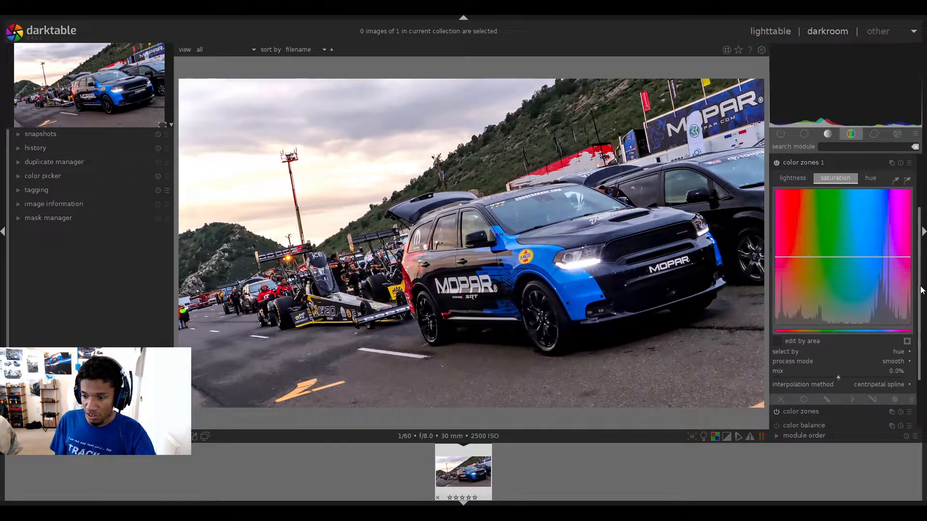
pyautogui.scroll(-3, 922, 290)
pyautogui.click(860, 395)
pyautogui.moveTo(465, 158)
pyautogui.mouseDown()
pyautogui.moveTo(587, 73)
pyautogui.moveTo(606, 69)
pyautogui.moveTo(586, 89)
pyautogui.moveTo(743, 74)
pyautogui.mouseUp()
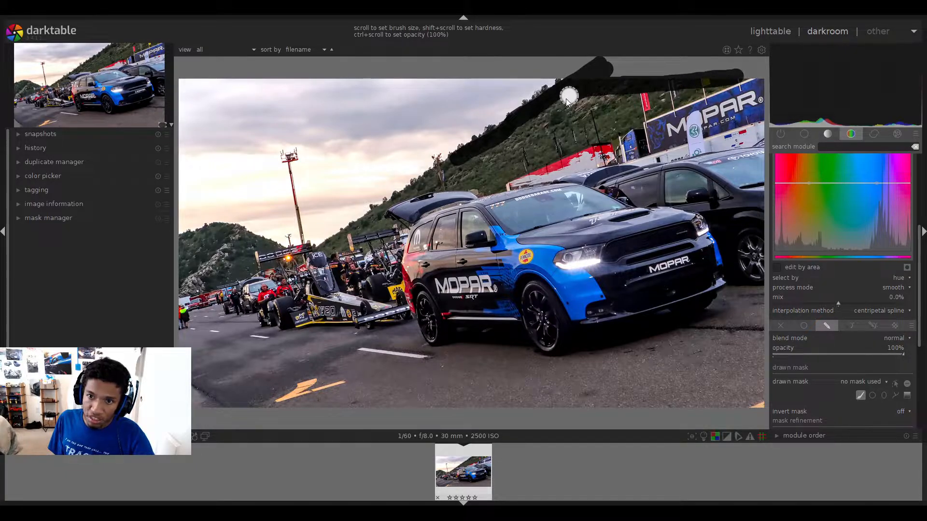
pyautogui.moveTo(517, 143)
pyautogui.mouseDown()
pyautogui.moveTo(587, 95)
pyautogui.moveTo(493, 160)
pyautogui.moveTo(600, 101)
pyautogui.moveTo(703, 81)
pyautogui.moveTo(527, 150)
pyautogui.moveTo(690, 90)
pyautogui.moveTo(494, 179)
pyautogui.moveTo(444, 174)
pyautogui.moveTo(455, 182)
pyautogui.moveTo(395, 197)
pyautogui.moveTo(350, 233)
pyautogui.moveTo(373, 216)
pyautogui.moveTo(390, 225)
pyautogui.moveTo(335, 241)
pyautogui.moveTo(348, 229)
pyautogui.moveTo(334, 244)
pyautogui.mouseUp()
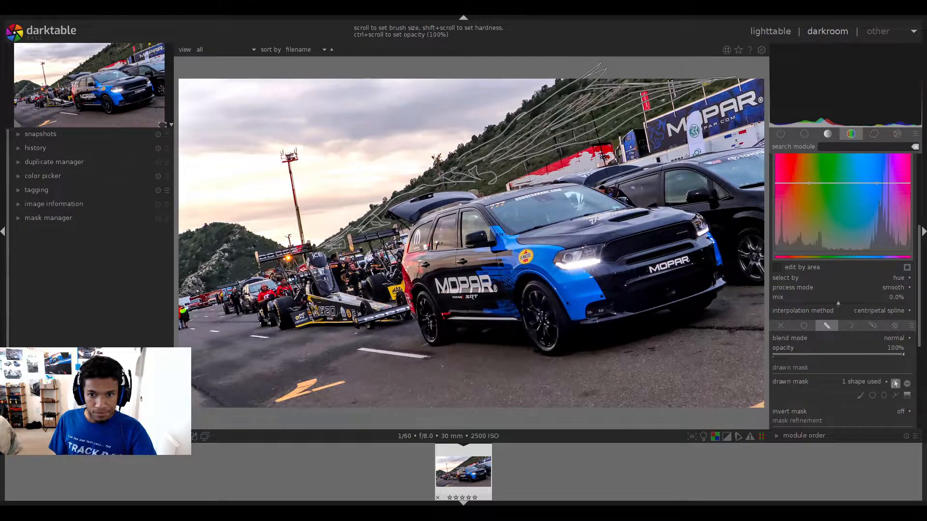
pyautogui.click(895, 383)
# - Raise the green saturation in the masked color zones instance to the curve's maximum, keeping the yellow point on the centre line
pyautogui.scroll(3, 923, 290)
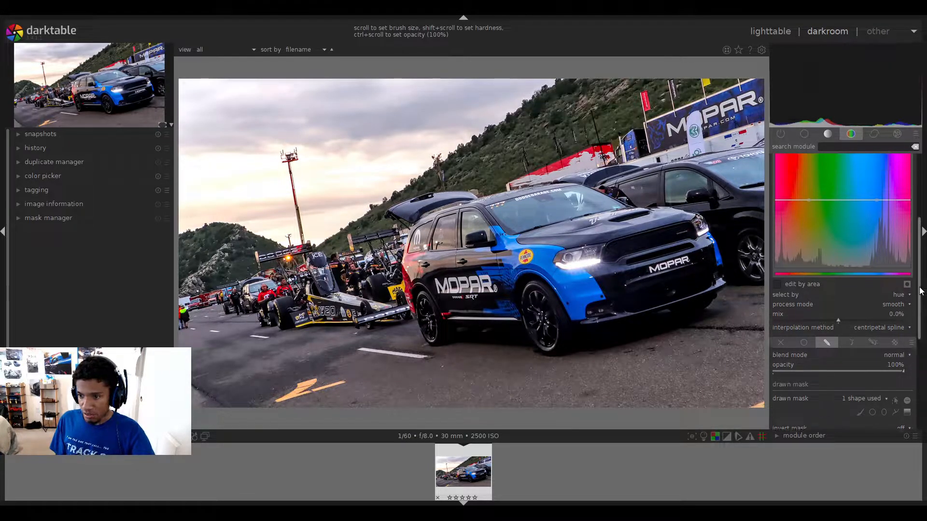
pyautogui.moveTo(827, 257); pyautogui.dragTo(824, 201)
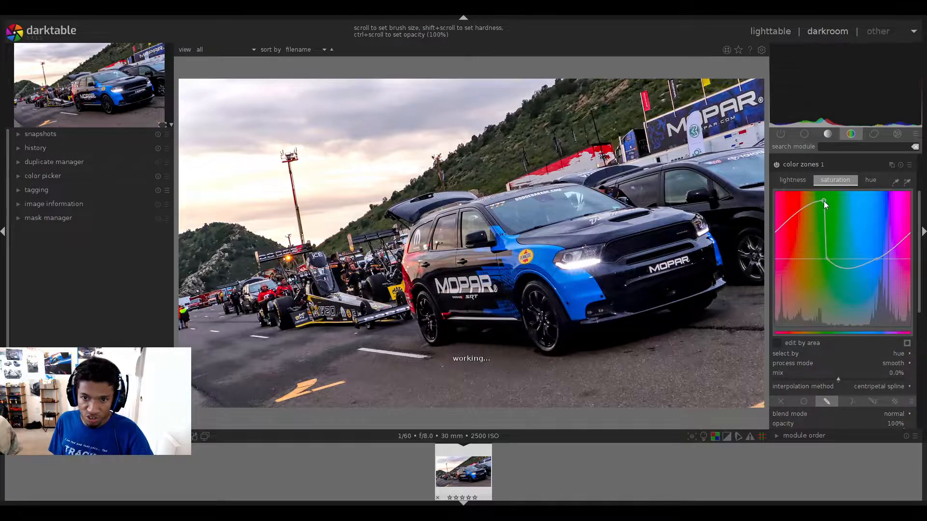
pyautogui.doubleClick(824, 202)
pyautogui.moveTo(829, 259); pyautogui.dragTo(830, 169)
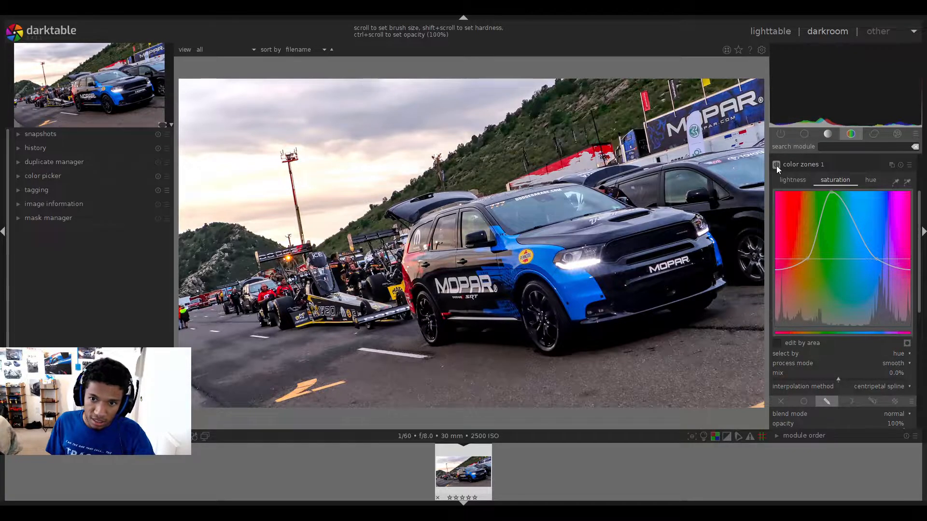
pyautogui.moveTo(807, 256); pyautogui.dragTo(807, 205)
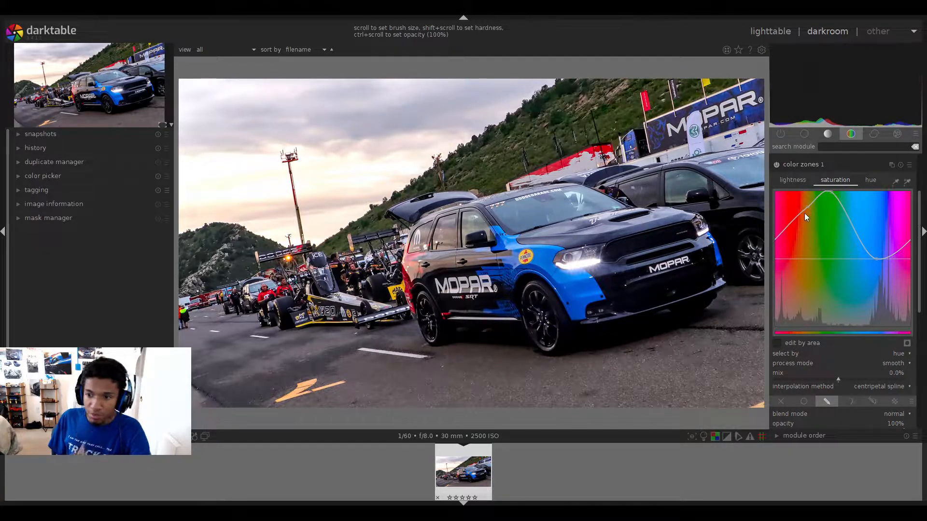
pyautogui.moveTo(807, 218); pyautogui.dragTo(809, 260)
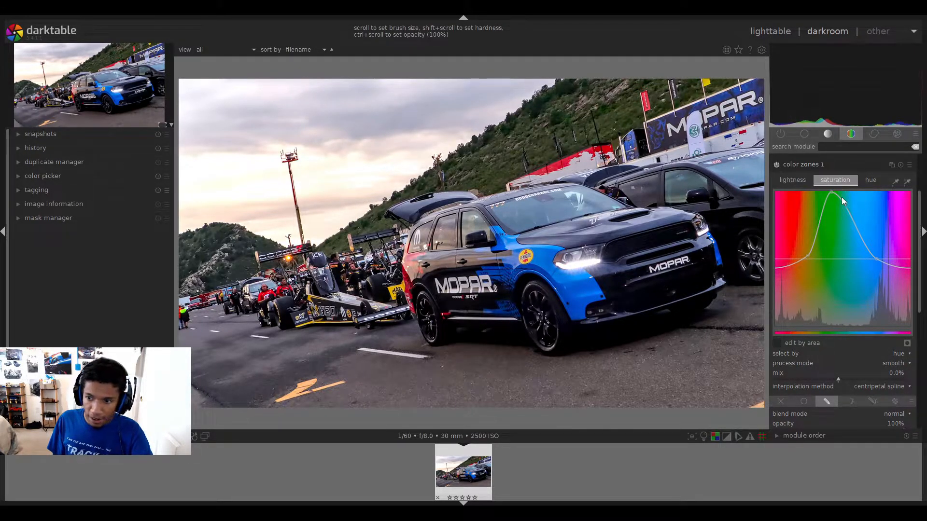
# - Add a yellow-green point partway up the masked instance's saturation curve and lower the green peak slightly below maximum
pyautogui.moveTo(830, 195); pyautogui.dragTo(820, 192)
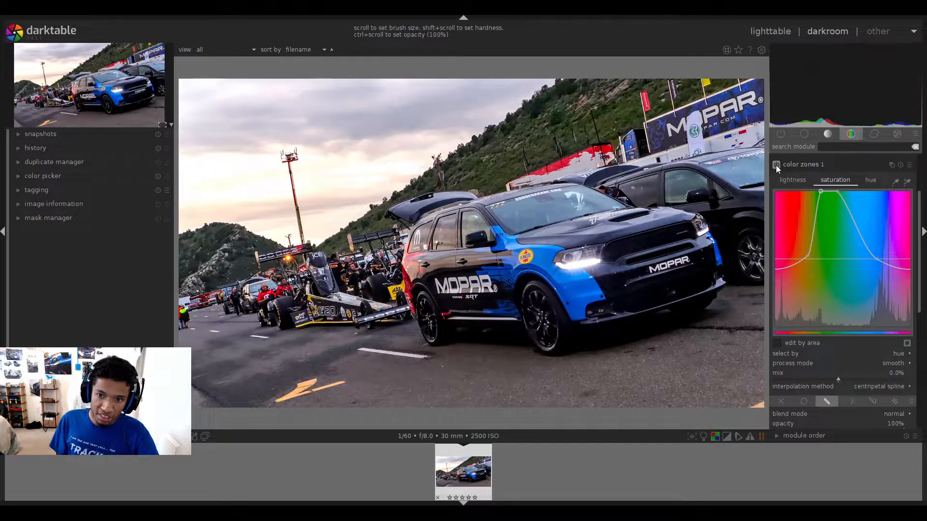
pyautogui.moveTo(821, 192); pyautogui.dragTo(822, 213)
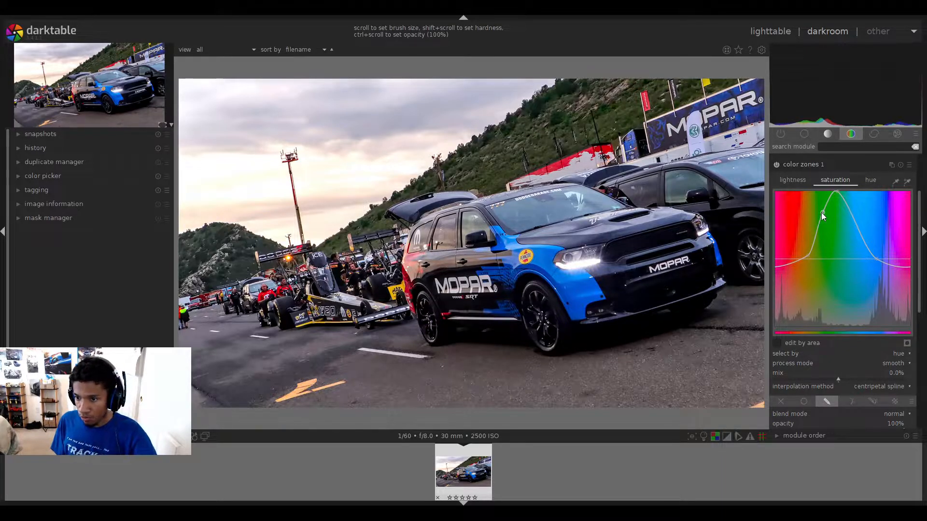
pyautogui.moveTo(836, 192); pyautogui.dragTo(836, 197)
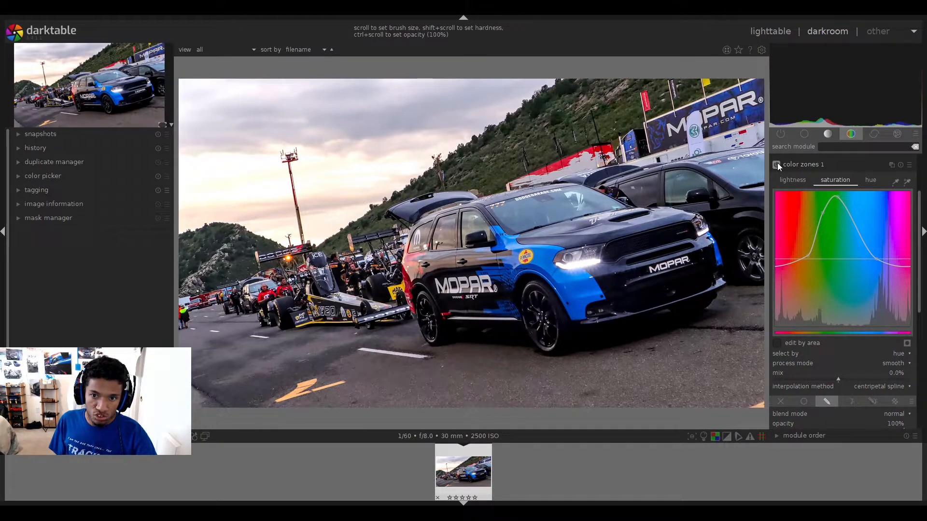
# - Fine-tune the green saturation peak just below maximum in the hillside color zones instance and collapse the module
pyautogui.moveTo(837, 197); pyautogui.dragTo(836, 195)
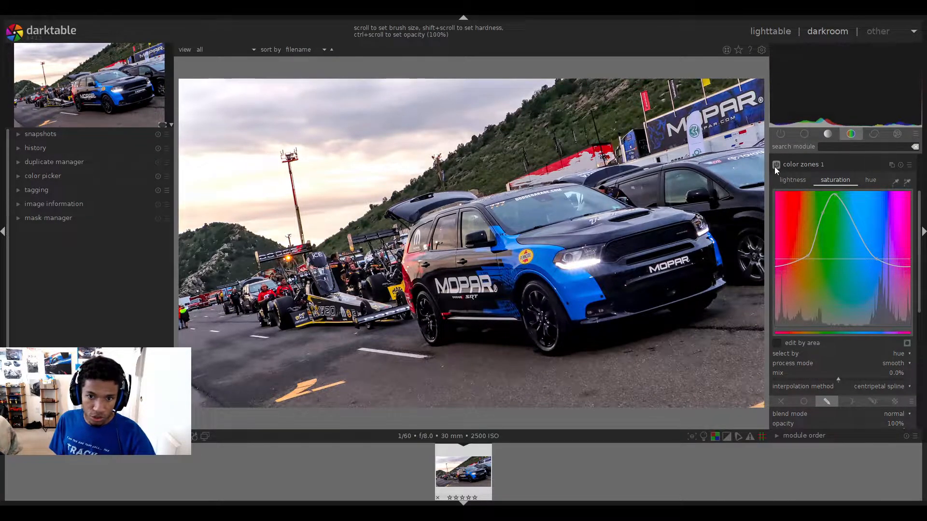
pyautogui.moveTo(836, 196); pyautogui.dragTo(836, 196)
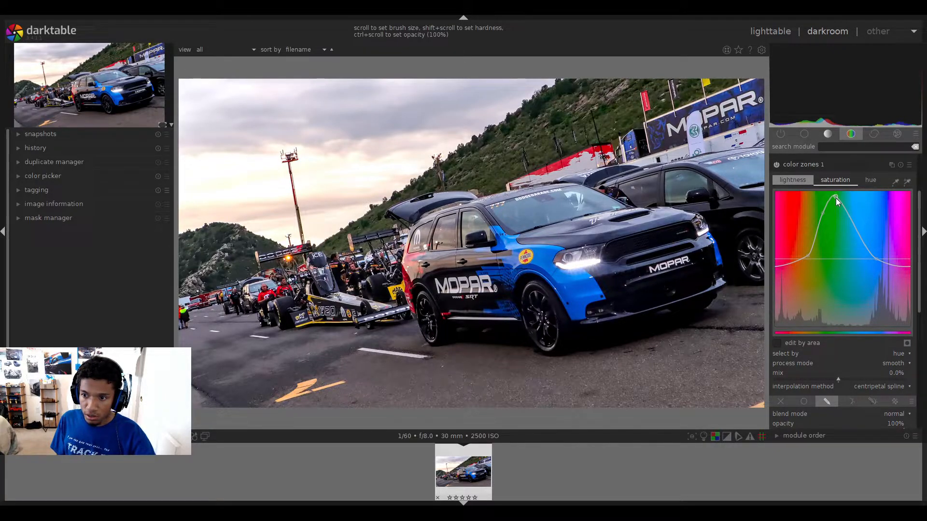
pyautogui.click(795, 164)
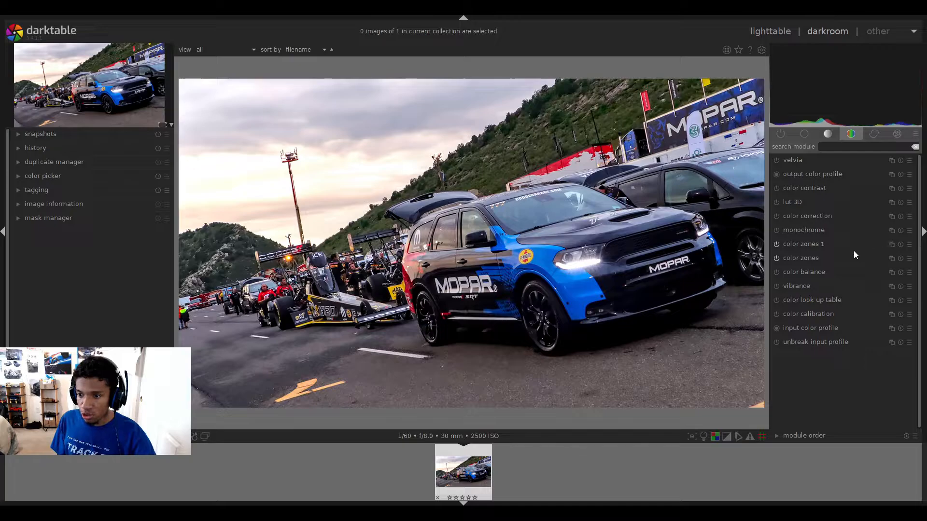
# - Add a third color zones instance, paint a drawn brush mask over the distant hill behind the dragsters, and hide the mask outline
pyautogui.click(821, 241)
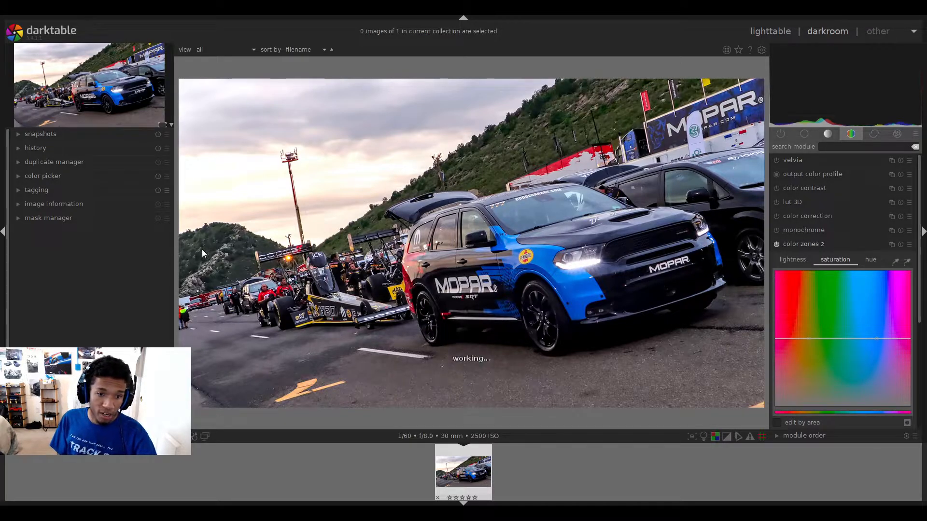
pyautogui.scroll(-3, 920, 306)
pyautogui.click(827, 372)
pyautogui.click(861, 381)
pyautogui.moveTo(192, 243)
pyautogui.mouseDown()
pyautogui.moveTo(217, 233)
pyautogui.moveTo(201, 239)
pyautogui.moveTo(219, 240)
pyautogui.moveTo(186, 279)
pyautogui.moveTo(180, 275)
pyautogui.moveTo(220, 237)
pyautogui.moveTo(239, 236)
pyautogui.moveTo(182, 290)
pyautogui.moveTo(208, 285)
pyautogui.moveTo(249, 249)
pyautogui.moveTo(221, 280)
pyautogui.moveTo(252, 272)
pyautogui.moveTo(238, 273)
pyautogui.moveTo(250, 250)
pyautogui.moveTo(266, 249)
pyautogui.moveTo(254, 242)
pyautogui.moveTo(271, 247)
pyautogui.moveTo(229, 261)
pyautogui.mouseUp()
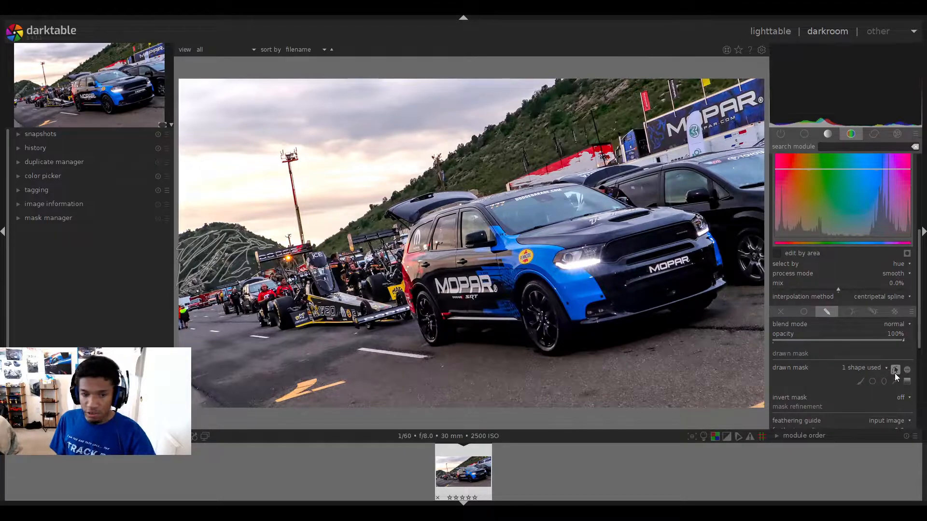
pyautogui.click(895, 370)
# - In the distant hill's saturation curve, anchor yellow on the centre line, pull blue below it, and raise green to the maximum
pyautogui.scroll(3, 919, 290)
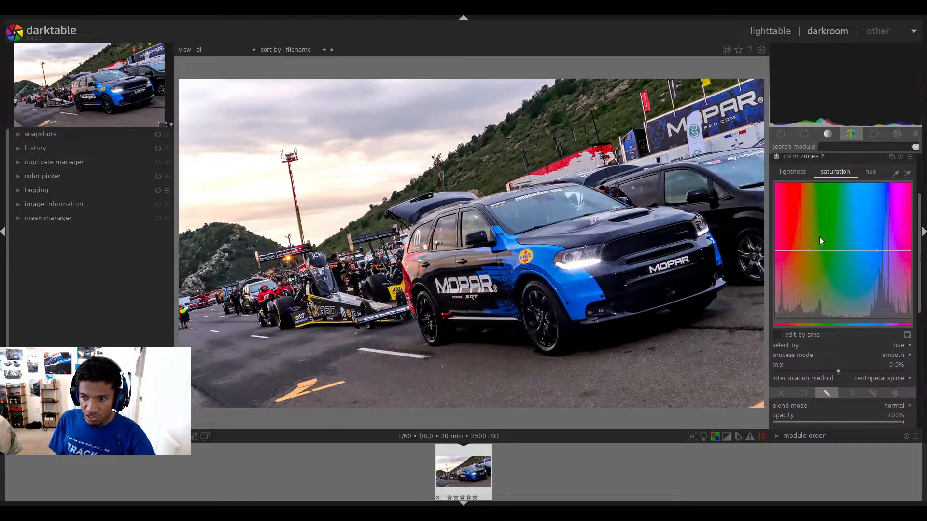
pyautogui.moveTo(830, 251); pyautogui.dragTo(809, 250)
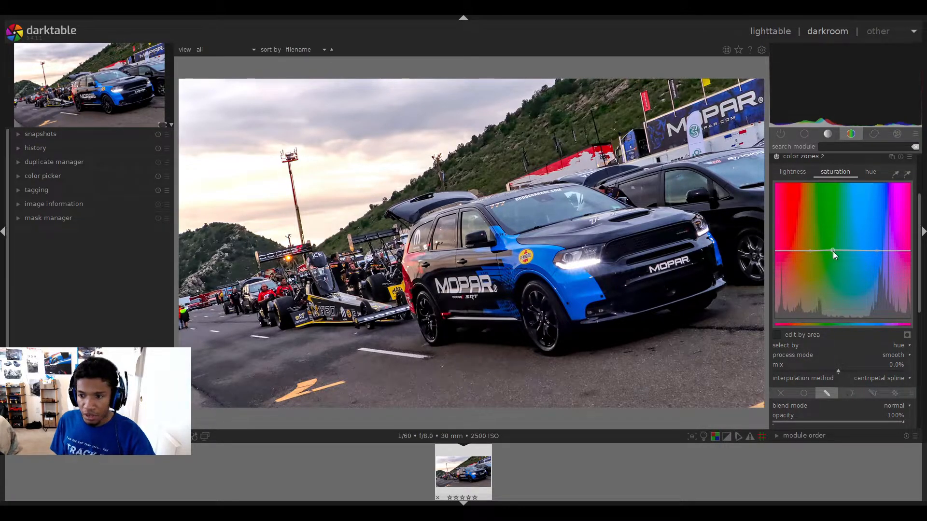
pyautogui.moveTo(827, 251); pyautogui.dragTo(829, 224)
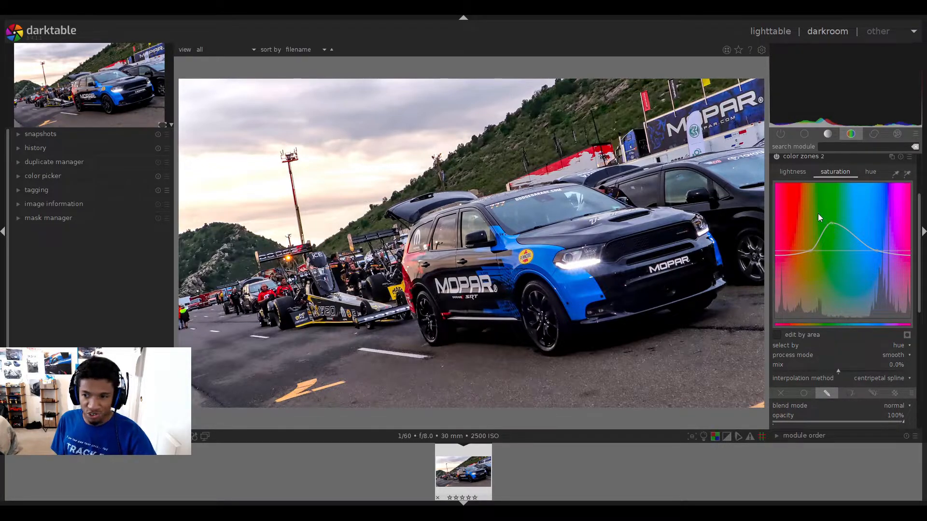
pyautogui.moveTo(875, 252); pyautogui.dragTo(879, 289)
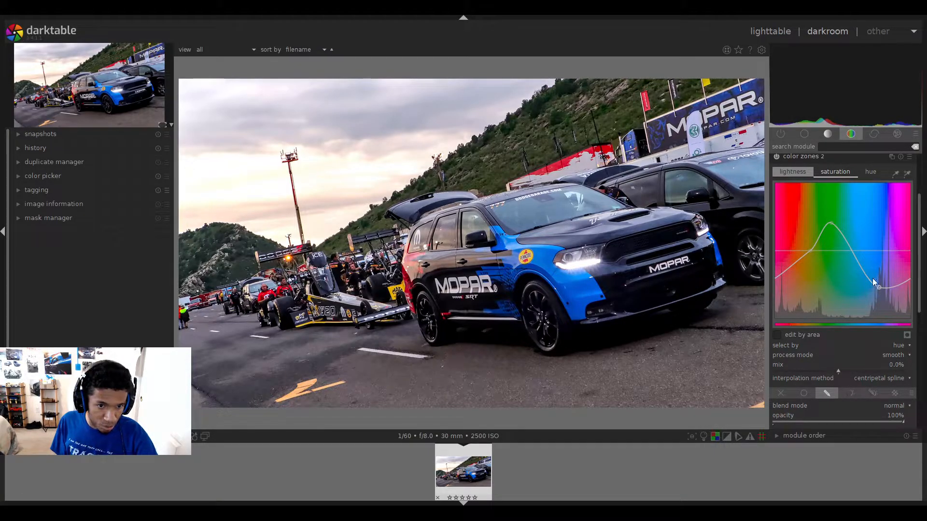
pyautogui.moveTo(829, 231); pyautogui.dragTo(830, 214)
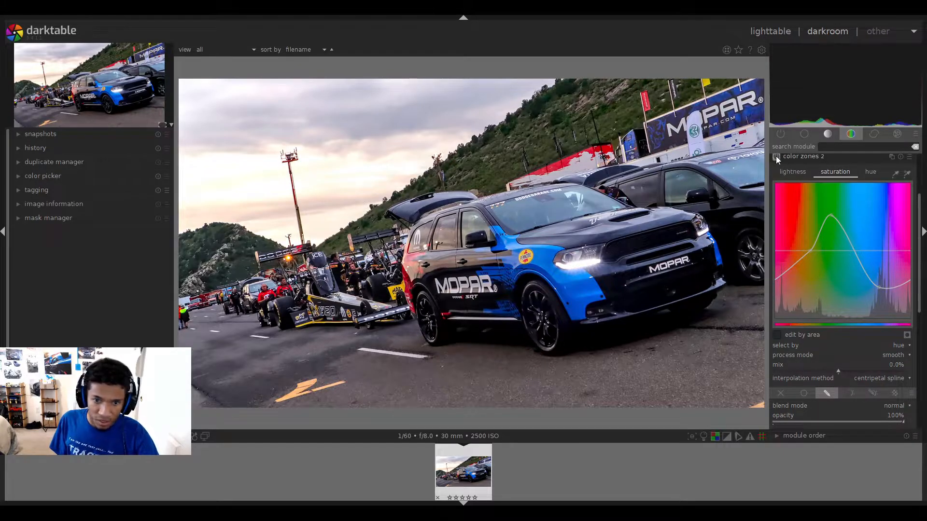
pyautogui.moveTo(836, 222); pyautogui.dragTo(827, 182)
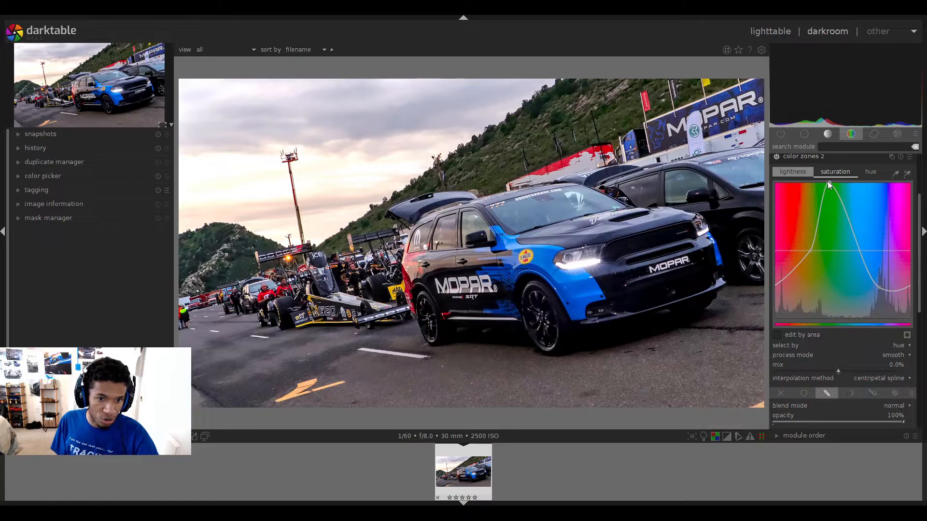
# - Try the blue point at the centre line and at minimum saturation, then set it about two-thirds of the way below centre
pyautogui.moveTo(879, 286); pyautogui.dragTo(875, 250)
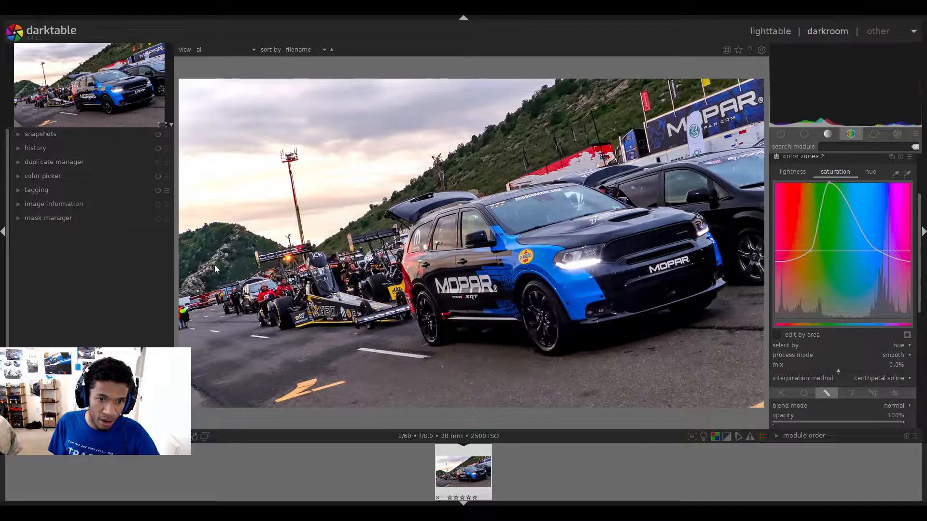
pyautogui.moveTo(876, 250); pyautogui.dragTo(872, 338)
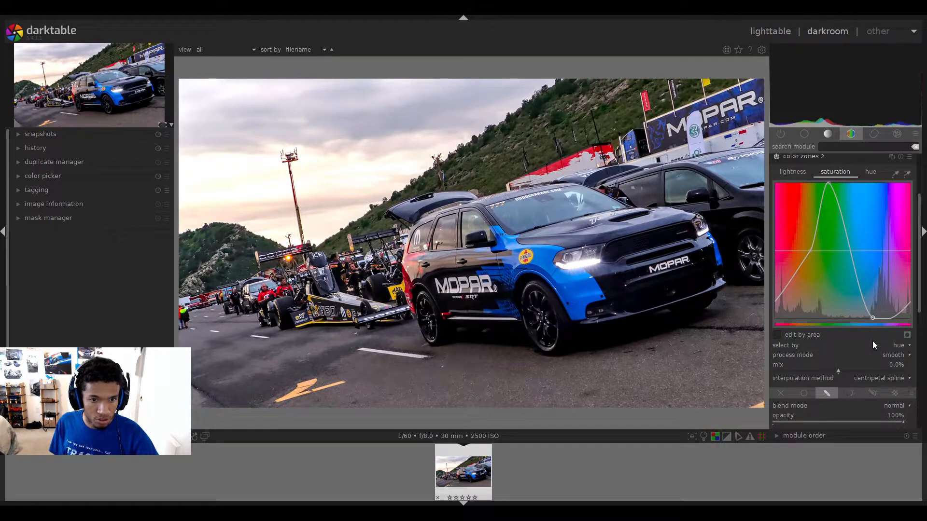
pyautogui.moveTo(870, 318); pyautogui.dragTo(870, 354)
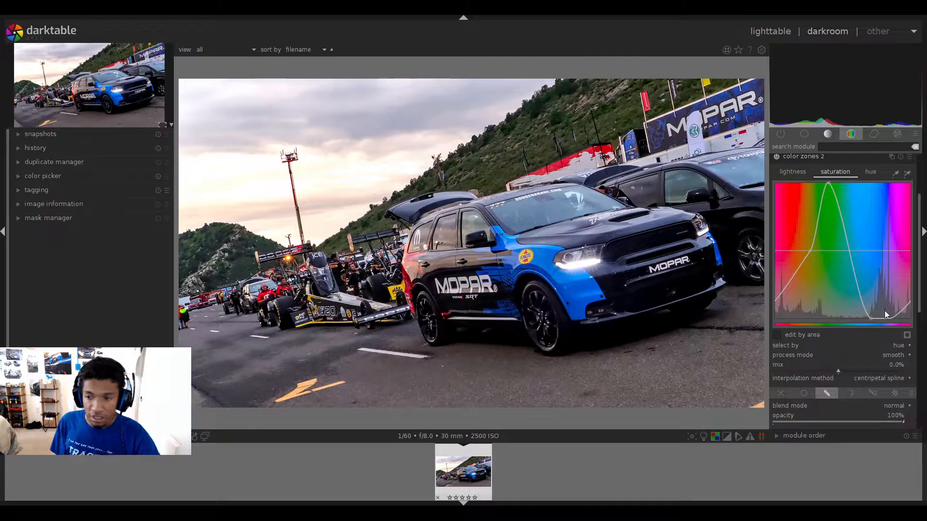
pyautogui.moveTo(871, 319); pyautogui.dragTo(871, 294)
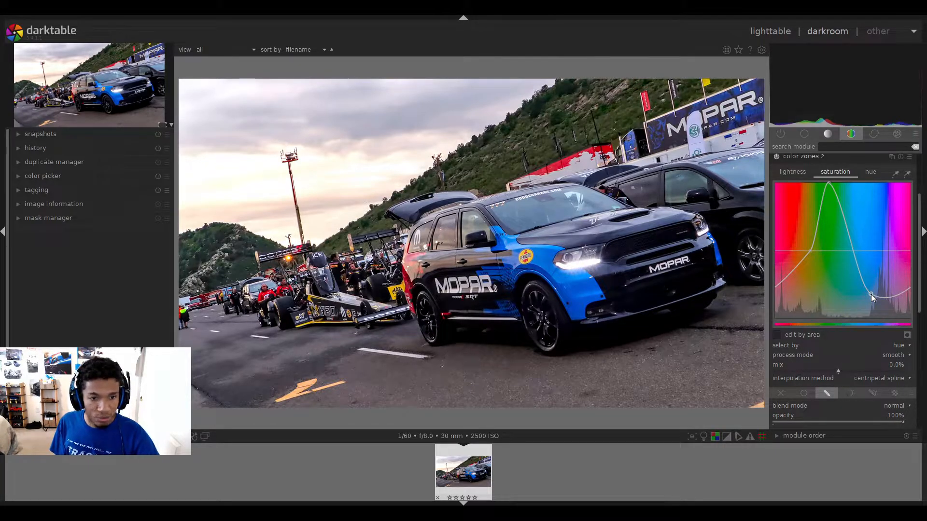
# - Lower the distant hill's green saturation peak to about halfway between the centre line and maximum, and collapse the module
pyautogui.scroll(1, 922, 285)
pyautogui.scroll(2, 922, 285)
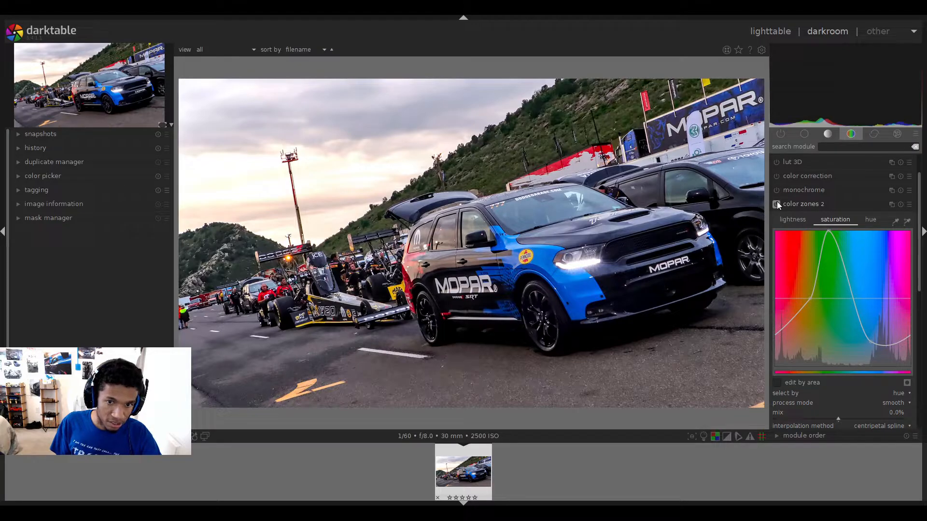
pyautogui.moveTo(826, 232); pyautogui.dragTo(828, 248)
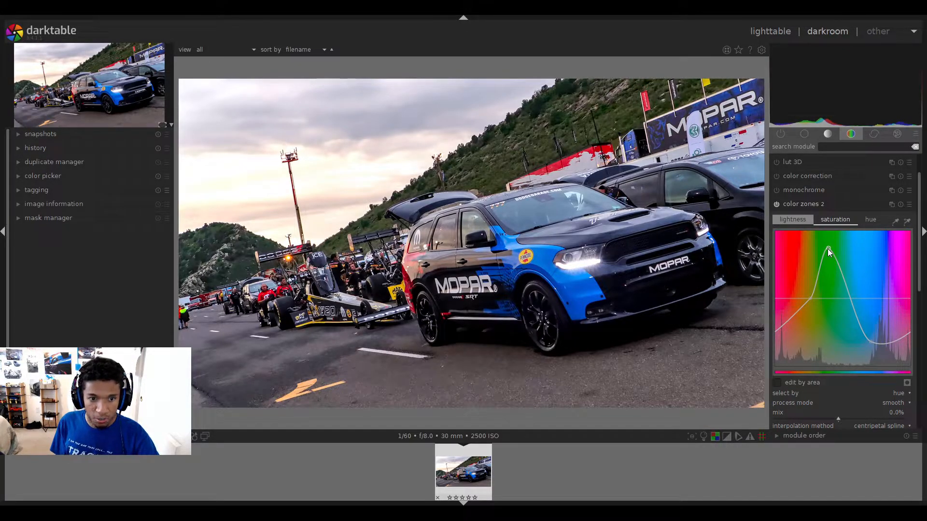
pyautogui.click(809, 205)
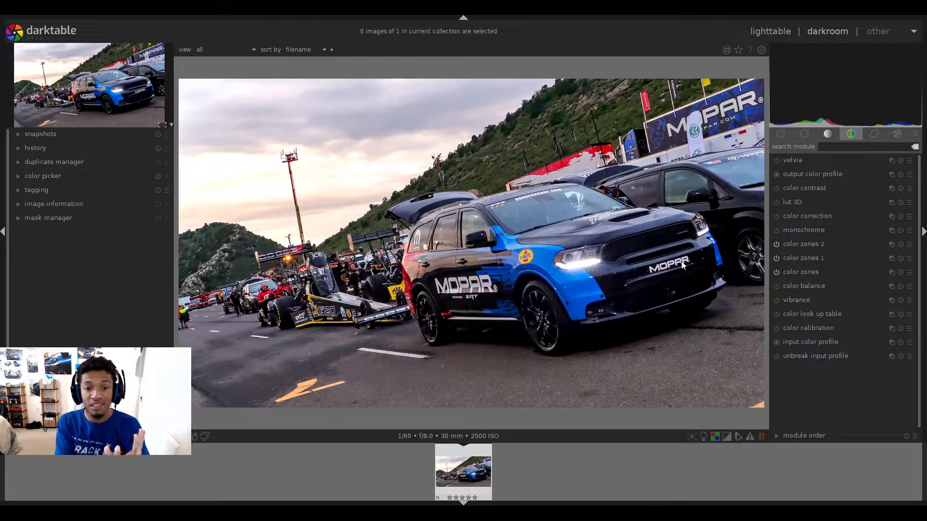
pyautogui.click(793, 243)
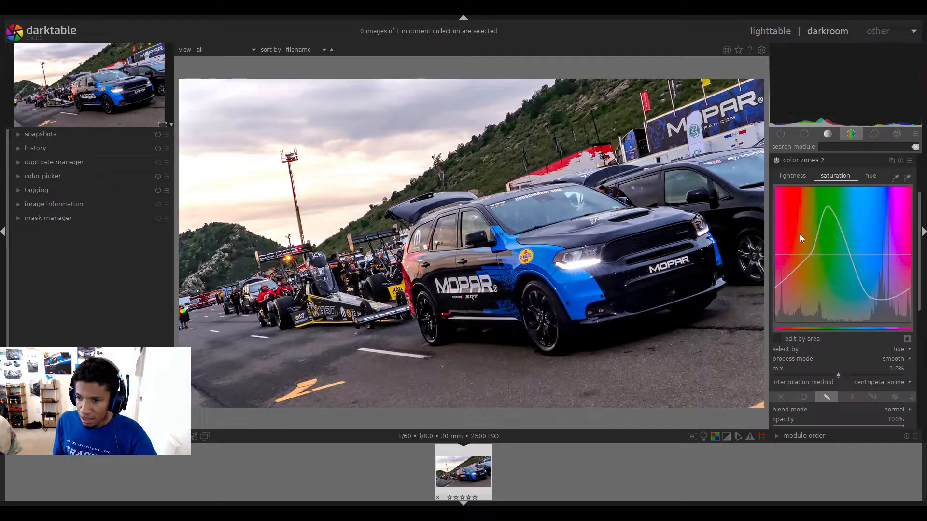
pyautogui.click(792, 162)
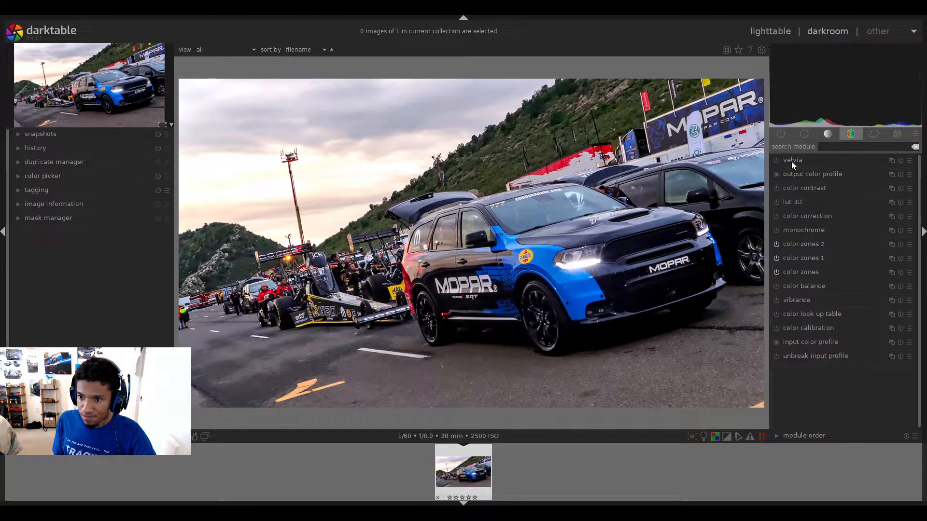
pyautogui.click(776, 243)
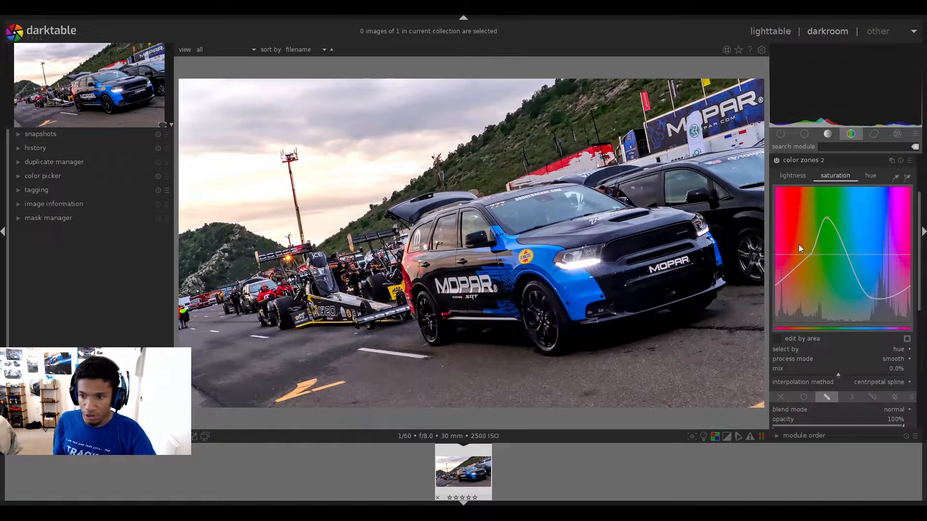
pyautogui.click(802, 160)
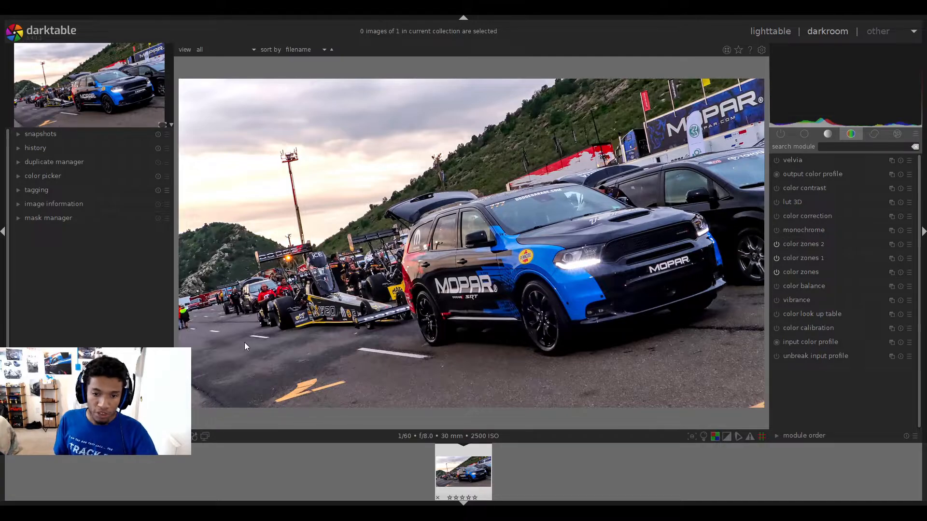
# - Add a fourth color zones instance, paint a drawn brush mask over the body of the 1320 dragster, and hide the mask outline
pyautogui.scroll(4, 253, 332)
pyautogui.scroll(2, 253, 330)
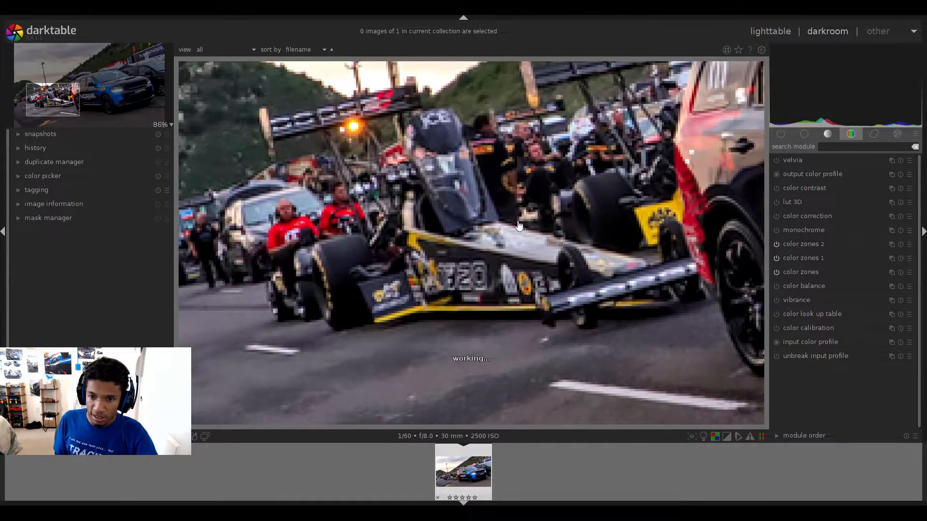
pyautogui.moveTo(519, 220); pyautogui.dragTo(486, 257)
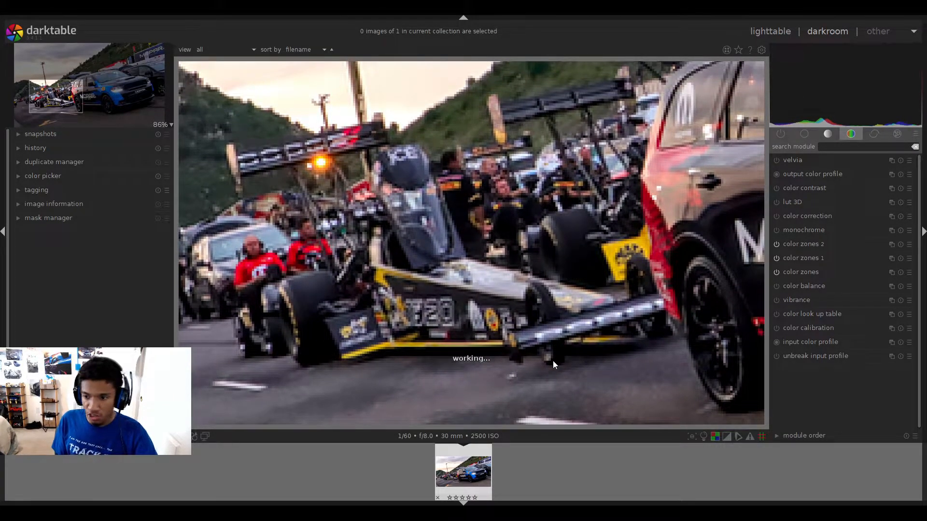
pyautogui.click(868, 251)
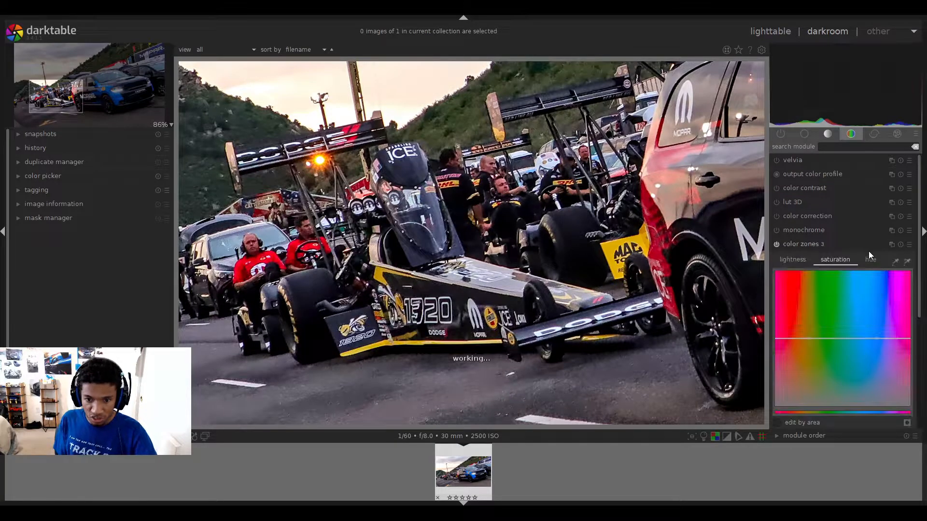
pyautogui.scroll(-3, 924, 285)
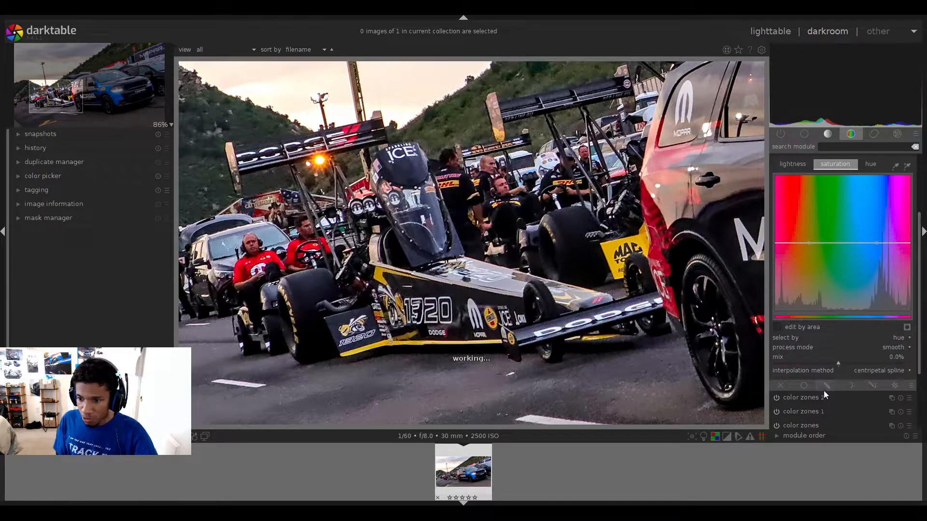
pyautogui.scroll(-4, 921, 299)
pyautogui.click(861, 330)
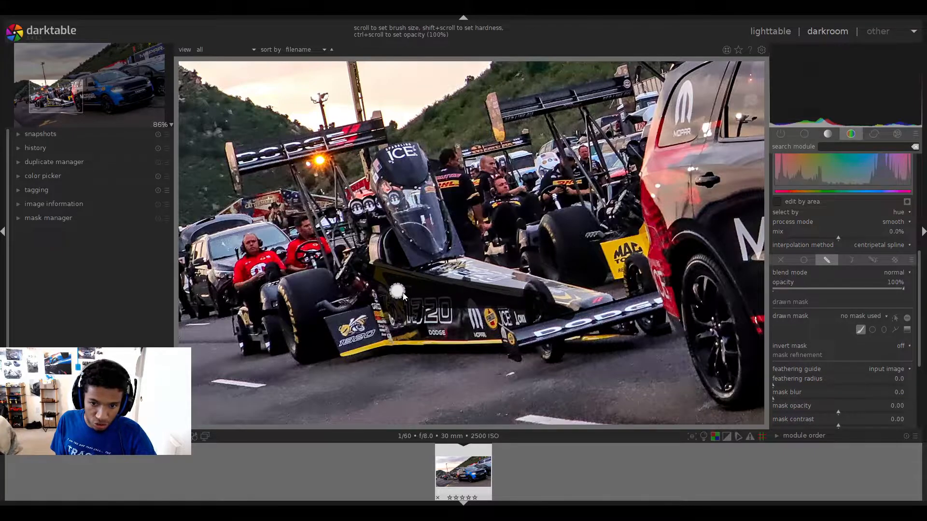
pyautogui.scroll(6, 509, 307)
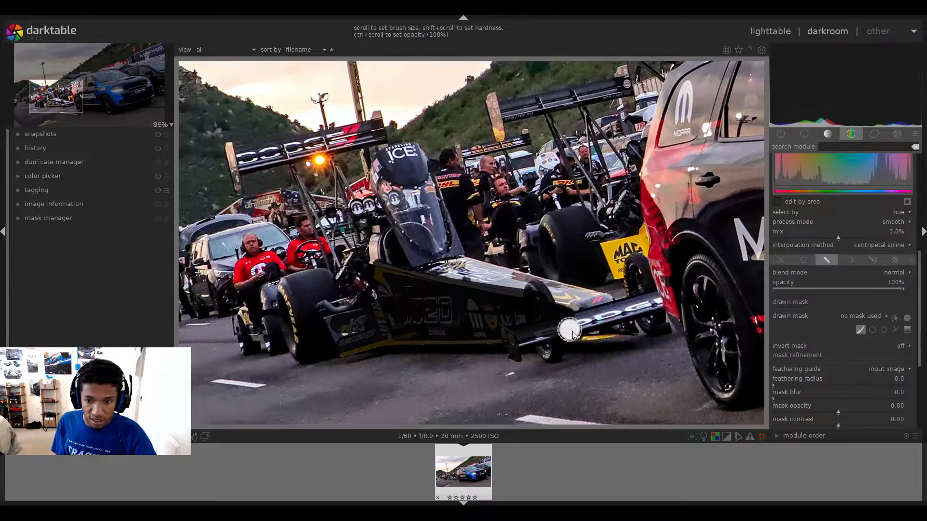
pyautogui.moveTo(595, 314)
pyautogui.mouseDown()
pyautogui.moveTo(405, 280)
pyautogui.moveTo(600, 301)
pyautogui.moveTo(476, 269)
pyautogui.mouseUp()
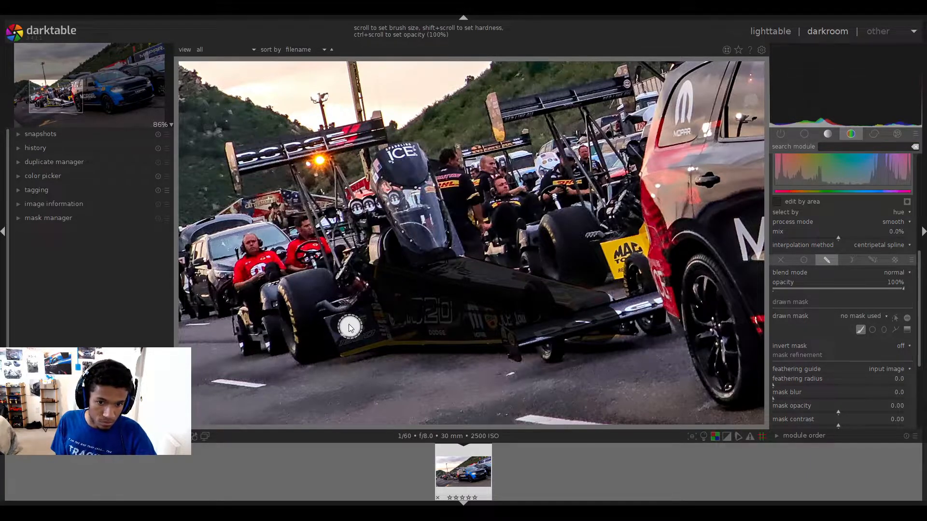
pyautogui.moveTo(411, 263)
pyautogui.mouseDown()
pyautogui.moveTo(372, 306)
pyautogui.moveTo(409, 255)
pyautogui.moveTo(451, 255)
pyautogui.moveTo(465, 286)
pyautogui.mouseUp()
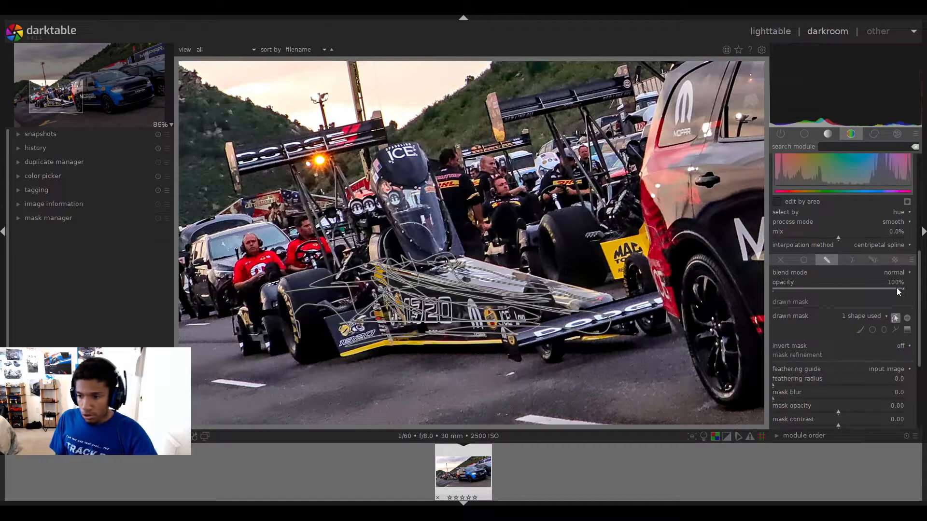
pyautogui.click(896, 319)
# - Raise the yellow saturation in the dragster's color zones instance to roughly a third of the way above the centre line
pyautogui.scroll(5, 920, 299)
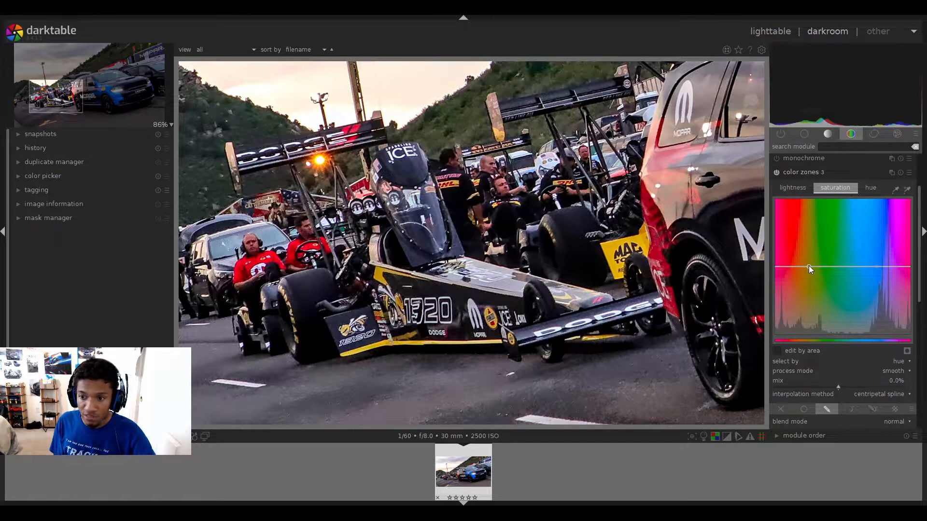
pyautogui.moveTo(809, 265); pyautogui.dragTo(807, 248)
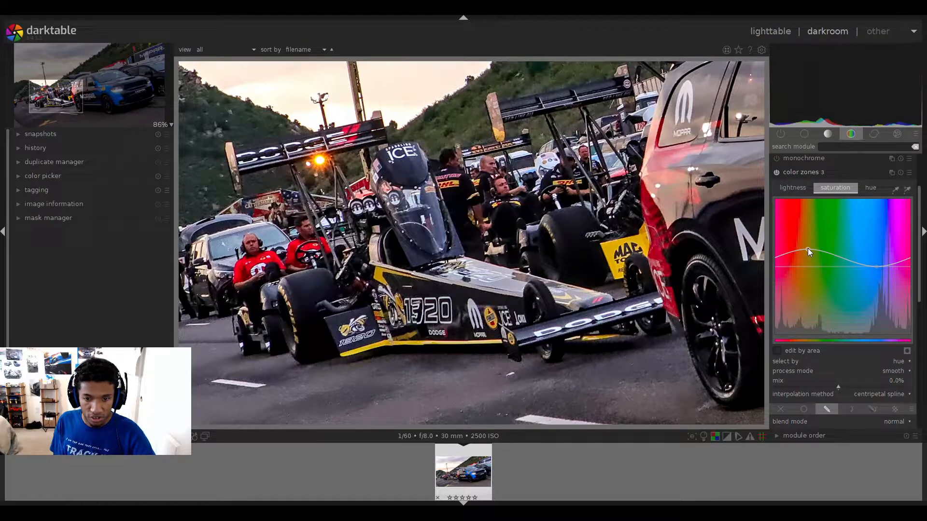
pyautogui.scroll(-2, 639, 265)
pyautogui.scroll(-1, 638, 265)
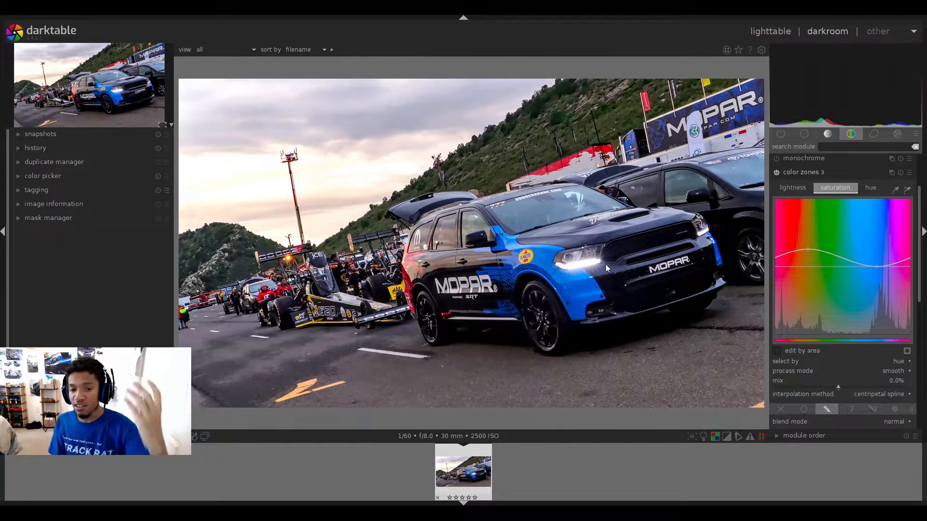
pyautogui.moveTo(920, 275); pyautogui.dragTo(921, 257)
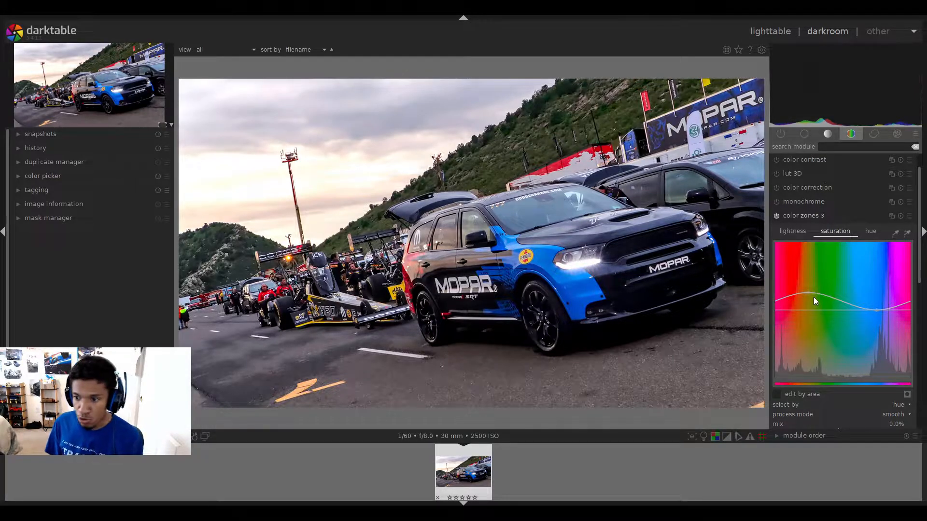
pyautogui.moveTo(809, 294); pyautogui.dragTo(808, 291)
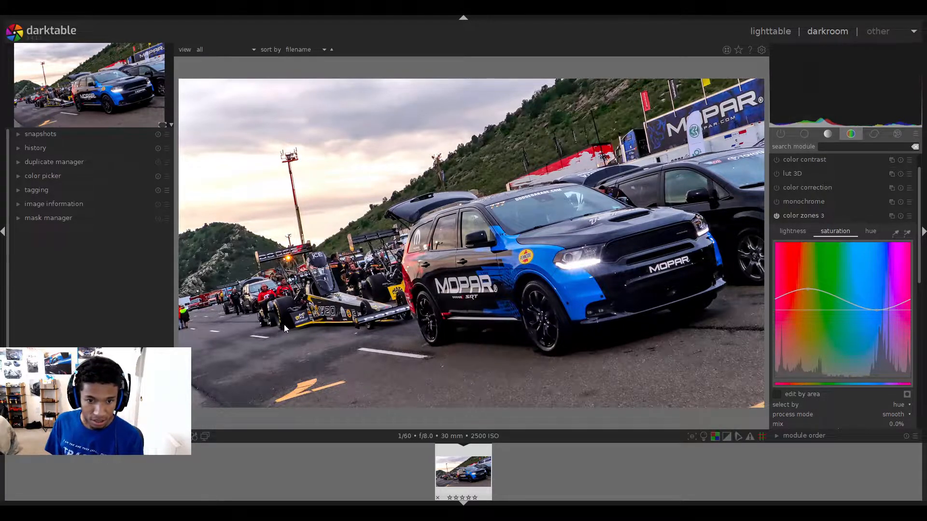
# - Inspect the dragster up close, collapse its color zones instance, and rename that instance "Top Fuel Yellow Coloring"
pyautogui.scroll(4, 274, 250)
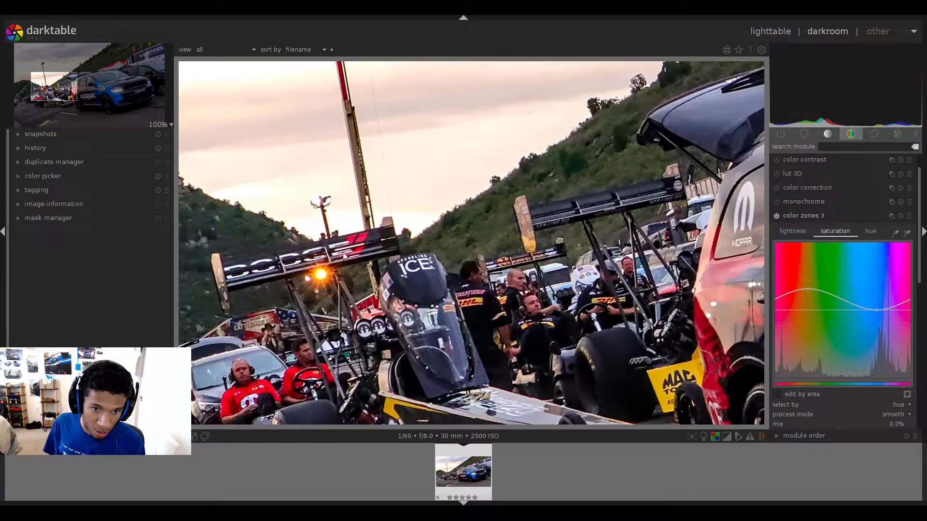
pyautogui.scroll(-4, 369, 286)
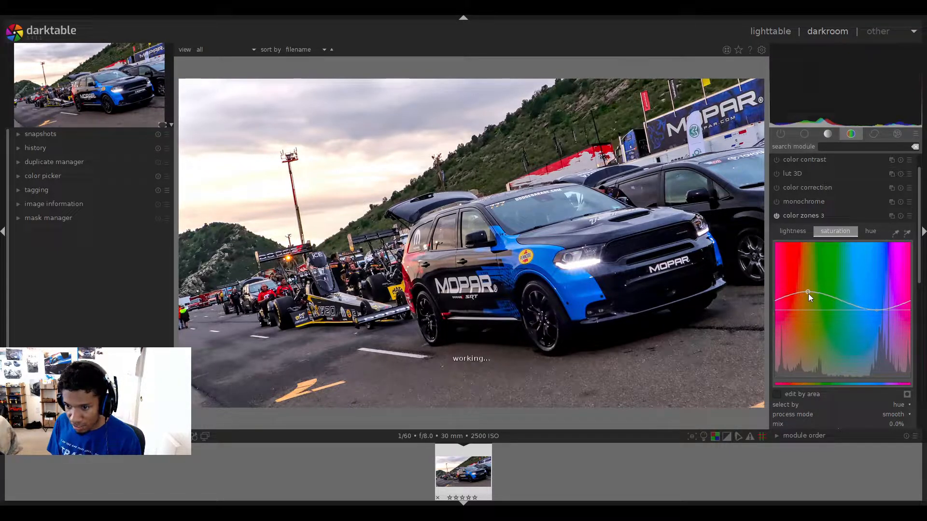
pyautogui.click(806, 217)
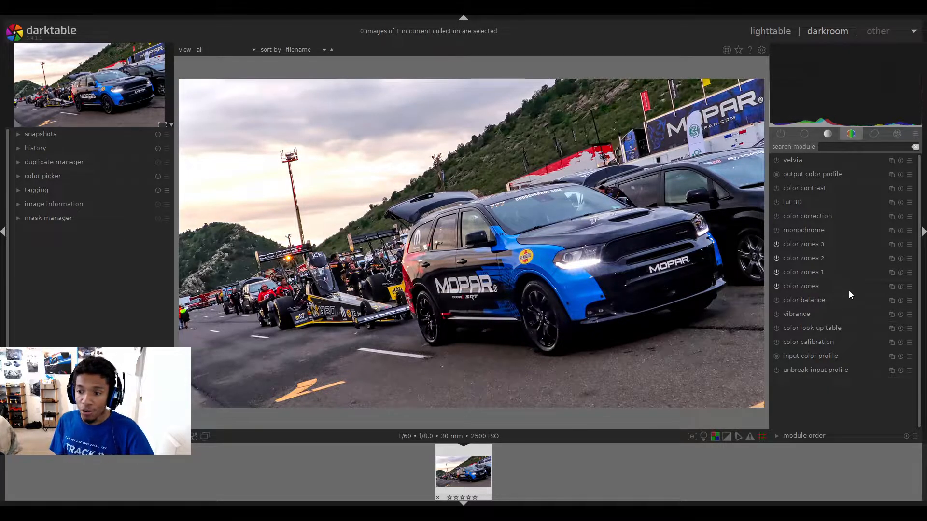
pyautogui.keyDown('ctrl'); pyautogui.click(842, 240); pyautogui.keyUp('ctrl')
pyautogui.click(840, 245)
pyautogui.write('Top Fuel Yellow ')
pyautogui.write('Coloring')
pyautogui.press('Return')
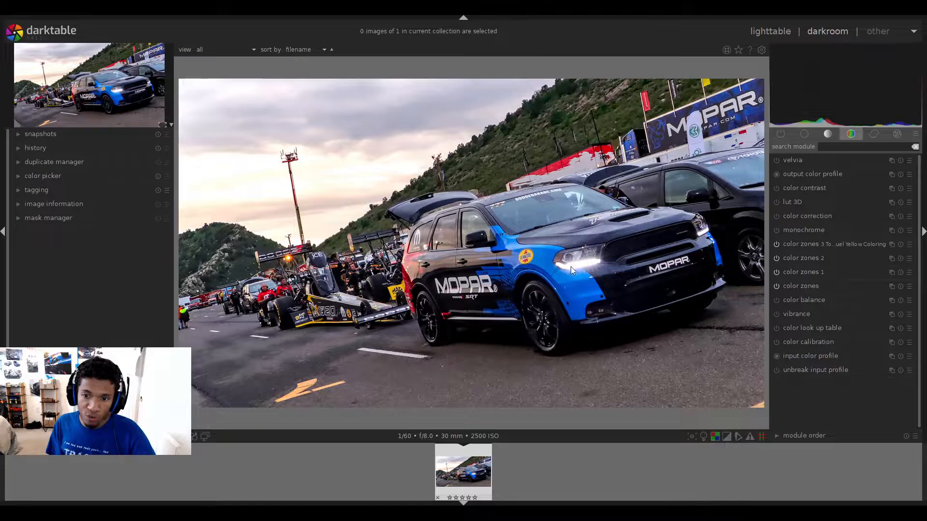
# - Raise the blue saturation in the original color zones instance to about halfway between centre and maximum, and collapse the module
pyautogui.click(817, 288)
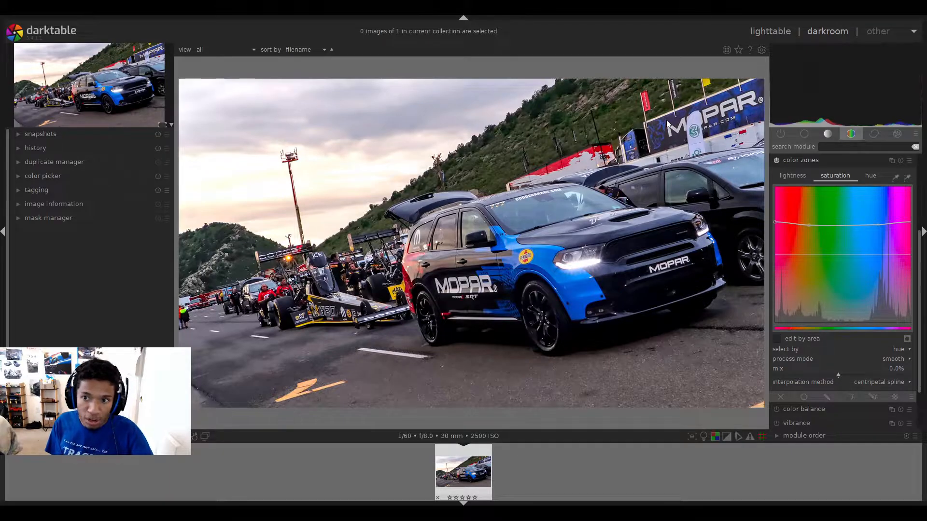
pyautogui.moveTo(877, 225); pyautogui.dragTo(877, 222)
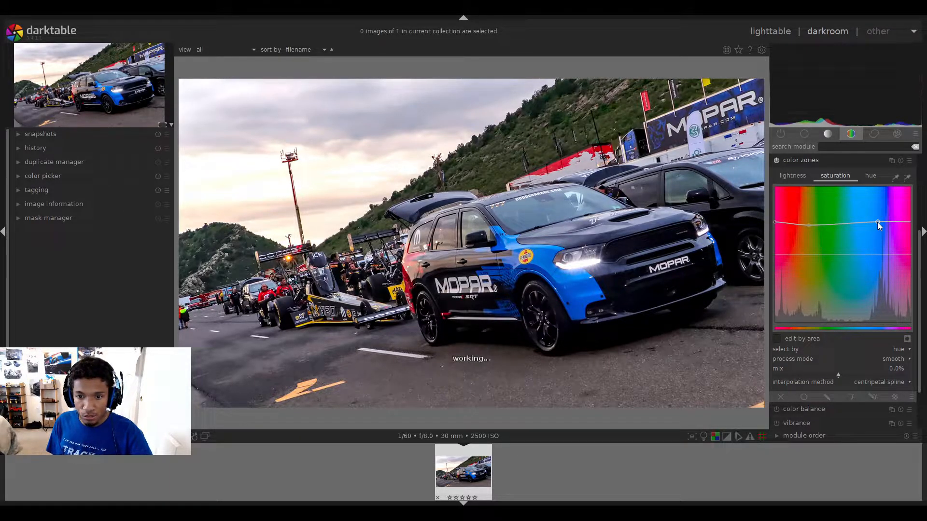
pyautogui.click(799, 161)
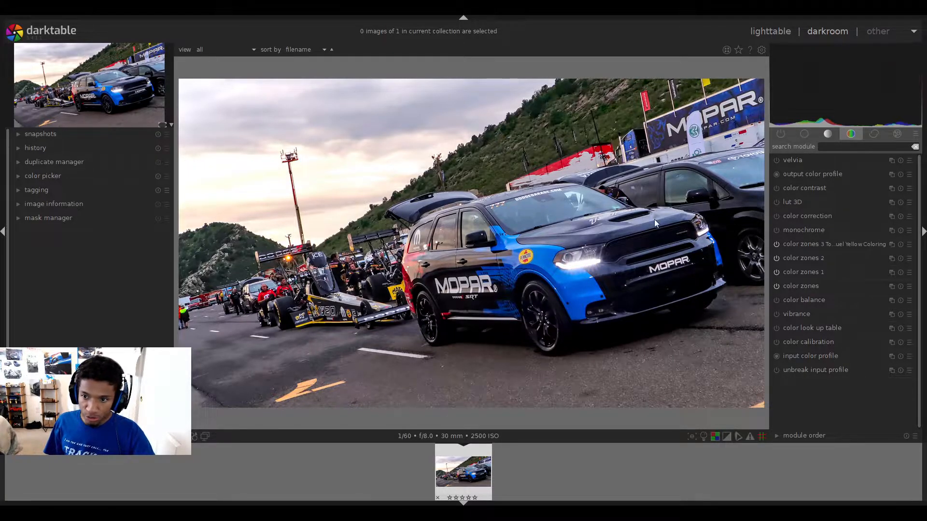
# - Enable local contrast, set its detail to 145%, and collapse the module
pyautogui.click(827, 133)
pyautogui.click(776, 231)
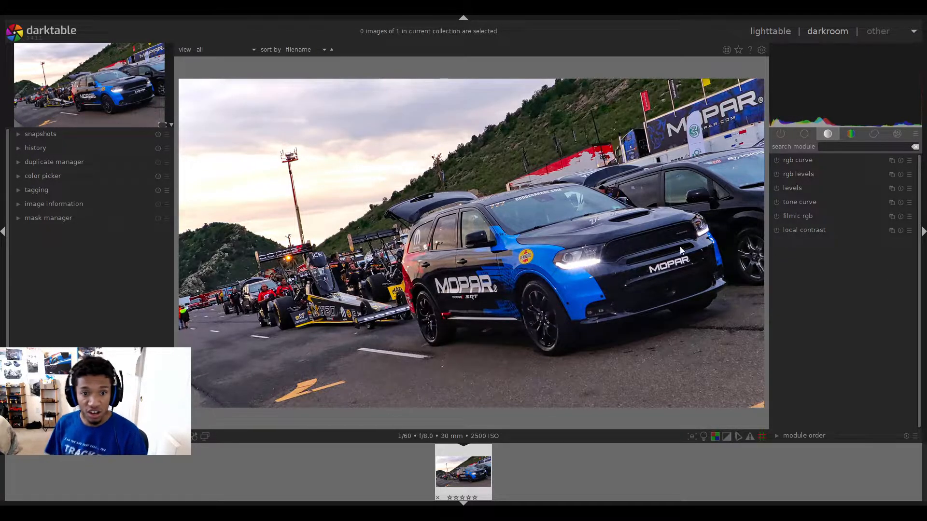
pyautogui.click(776, 230)
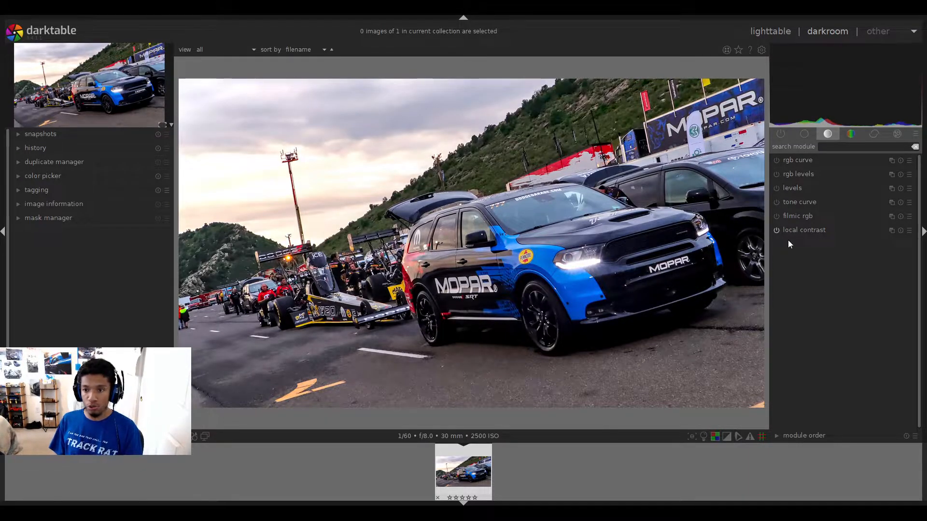
pyautogui.click(801, 232)
pyautogui.scroll(3, 808, 265)
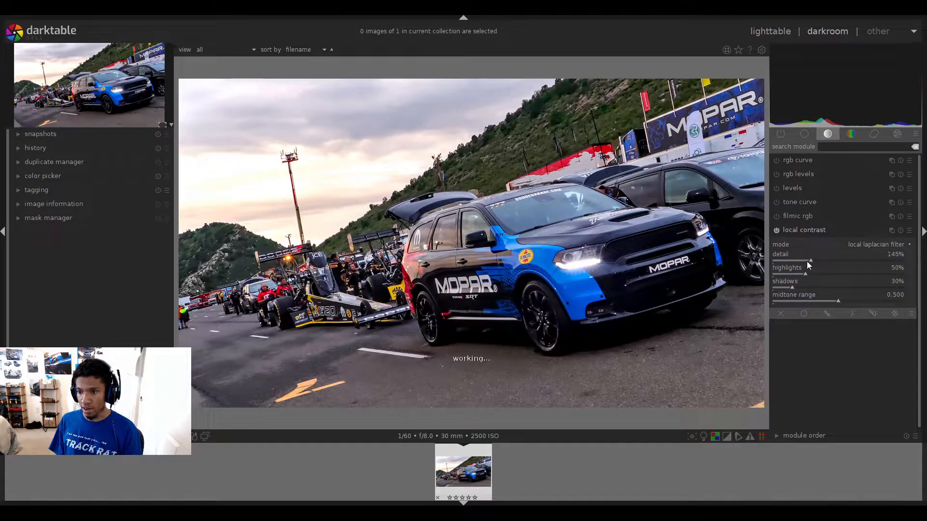
pyautogui.click(792, 230)
# - Raise the haze removal strength to +0.34 and collapse the module
pyautogui.click(875, 134)
pyautogui.click(811, 215)
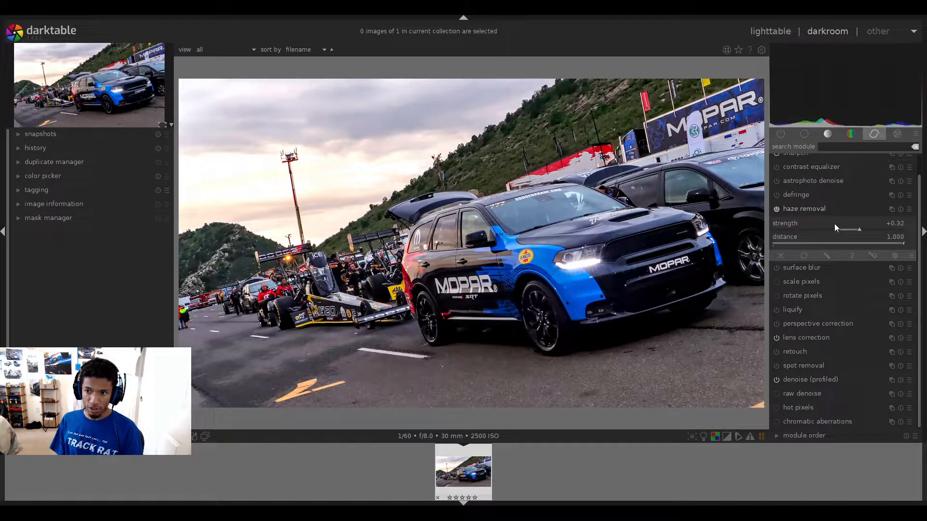
pyautogui.scroll(1, 839, 227)
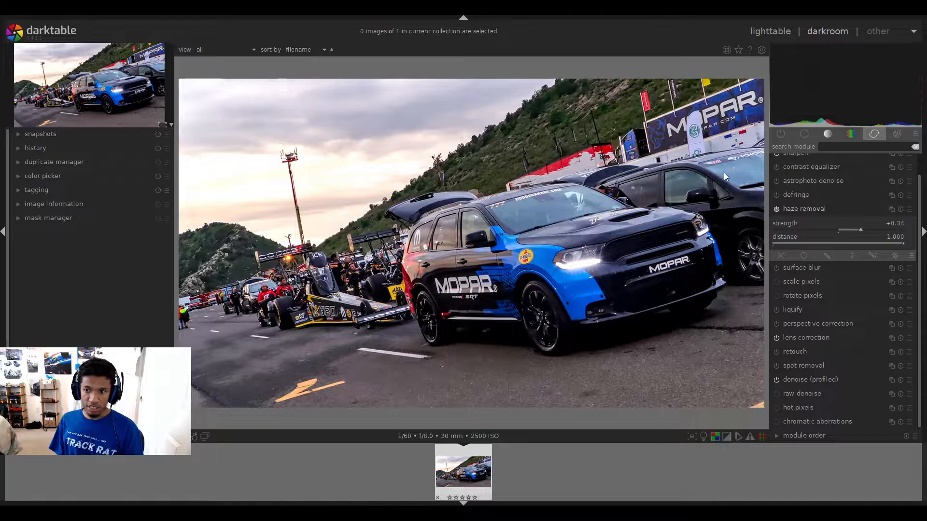
pyautogui.click(793, 213)
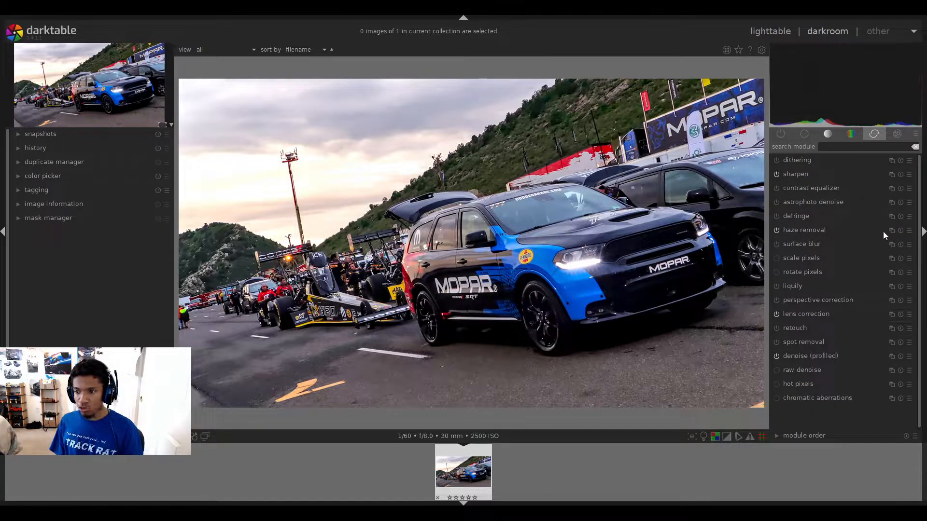
# - Add a second haze removal instance and try painting a drawn brush mask over the sky
pyautogui.click(857, 237)
pyautogui.click(827, 277)
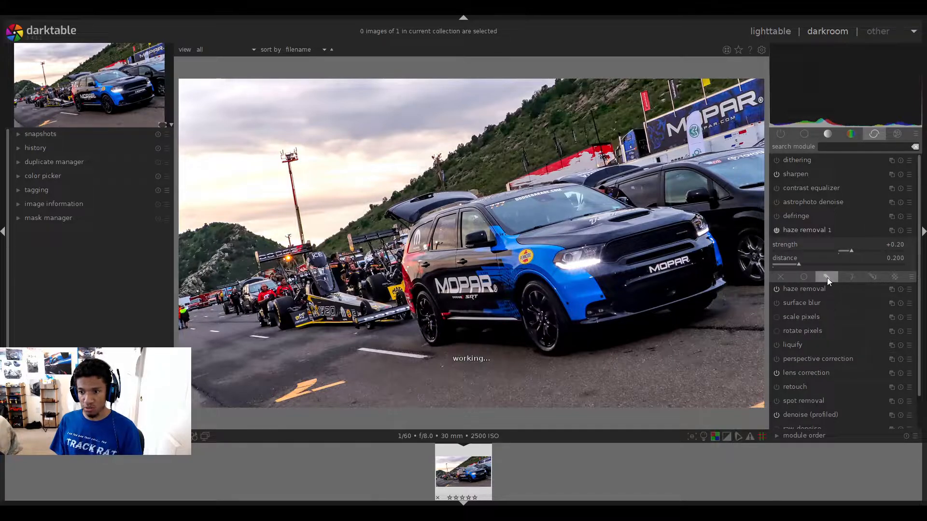
pyautogui.click(860, 347)
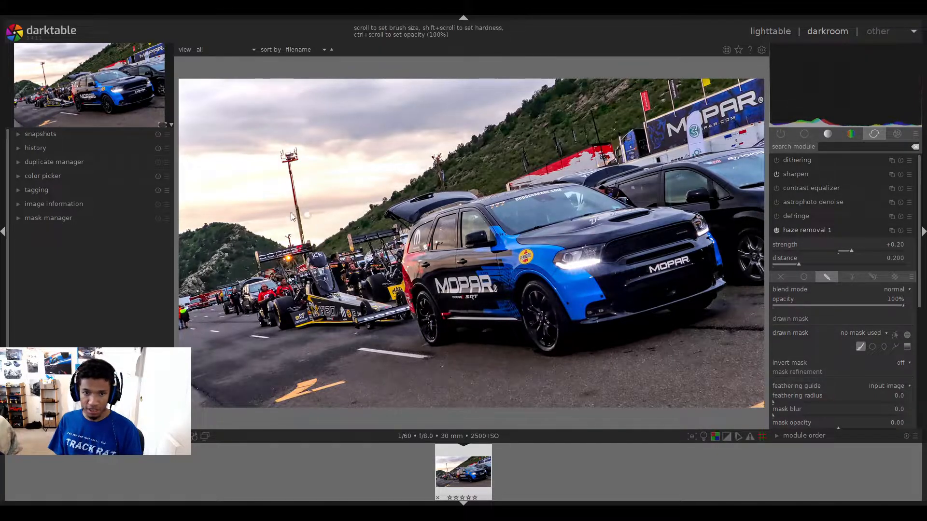
pyautogui.scroll(5, 216, 151)
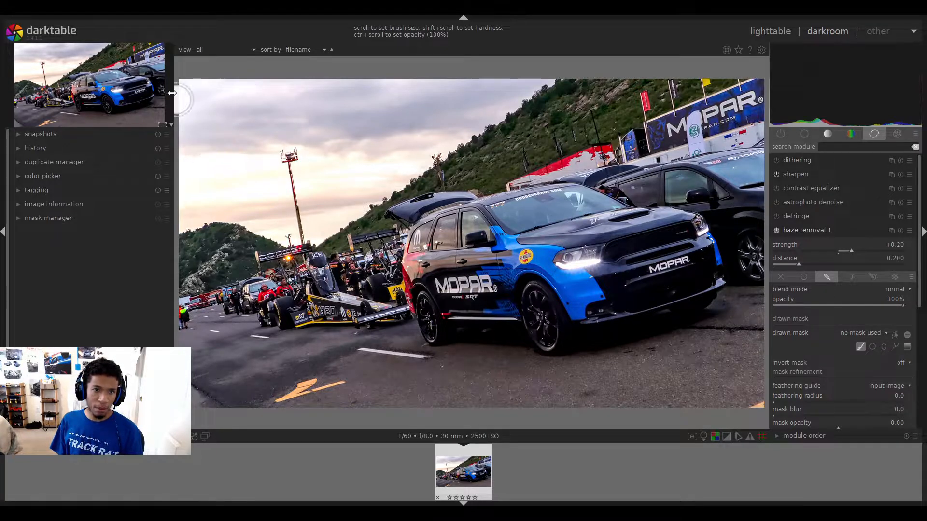
pyautogui.moveTo(191, 79)
pyautogui.mouseDown()
pyautogui.moveTo(551, 78)
pyautogui.moveTo(165, 105)
pyautogui.moveTo(180, 125)
pyautogui.moveTo(182, 213)
pyautogui.mouseUp()
pyautogui.moveTo(182, 180)
pyautogui.mouseDown()
pyautogui.moveTo(191, 115)
pyautogui.moveTo(526, 103)
pyautogui.moveTo(344, 148)
pyautogui.moveTo(175, 159)
pyautogui.moveTo(276, 132)
pyautogui.moveTo(220, 136)
pyautogui.moveTo(381, 131)
pyautogui.moveTo(212, 184)
pyautogui.moveTo(189, 182)
pyautogui.moveTo(194, 217)
pyautogui.moveTo(239, 170)
pyautogui.moveTo(215, 188)
pyautogui.moveTo(424, 150)
pyautogui.mouseUp()
pyautogui.moveTo(491, 120)
pyautogui.mouseDown()
pyautogui.moveTo(325, 191)
pyautogui.moveTo(212, 207)
pyautogui.moveTo(221, 220)
pyautogui.moveTo(339, 201)
pyautogui.moveTo(451, 151)
pyautogui.moveTo(356, 214)
pyautogui.mouseUp()
pyautogui.moveTo(259, 224); pyautogui.dragTo(288, 235)
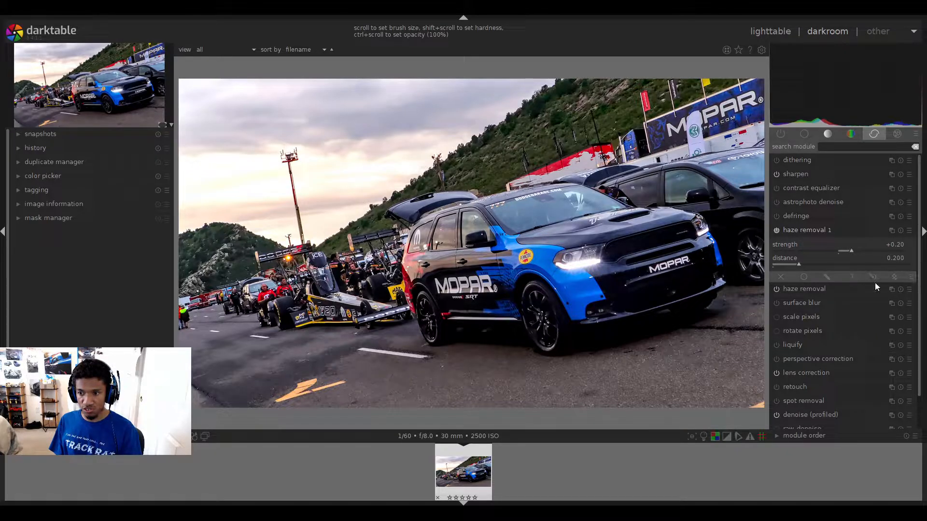
# - Repaint the sky brush mask, set the second haze removal's strength to +1.00 and distance to 0.491, and hide the mask outline
pyautogui.click(825, 277)
pyautogui.click(861, 347)
pyautogui.moveTo(182, 81)
pyautogui.mouseDown()
pyautogui.moveTo(554, 76)
pyautogui.moveTo(182, 104)
pyautogui.moveTo(532, 91)
pyautogui.moveTo(230, 126)
pyautogui.moveTo(187, 120)
pyautogui.moveTo(179, 175)
pyautogui.moveTo(222, 212)
pyautogui.moveTo(289, 238)
pyautogui.moveTo(368, 199)
pyautogui.moveTo(353, 216)
pyautogui.moveTo(449, 155)
pyautogui.moveTo(434, 123)
pyautogui.moveTo(181, 137)
pyautogui.moveTo(195, 175)
pyautogui.moveTo(450, 131)
pyautogui.moveTo(312, 214)
pyautogui.moveTo(320, 211)
pyautogui.moveTo(209, 160)
pyautogui.moveTo(322, 174)
pyautogui.moveTo(217, 169)
pyautogui.moveTo(318, 190)
pyautogui.mouseUp()
pyautogui.moveTo(800, 265); pyautogui.dragTo(904, 251)
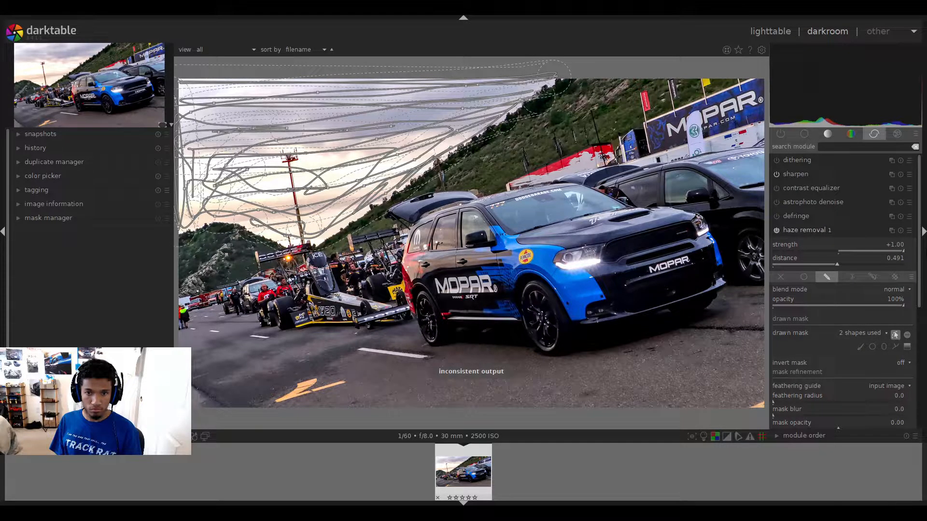
pyautogui.click(895, 334)
# - Switch the second haze removal instance off and on repeatedly to compare its effect on the sky
pyautogui.click(775, 234)
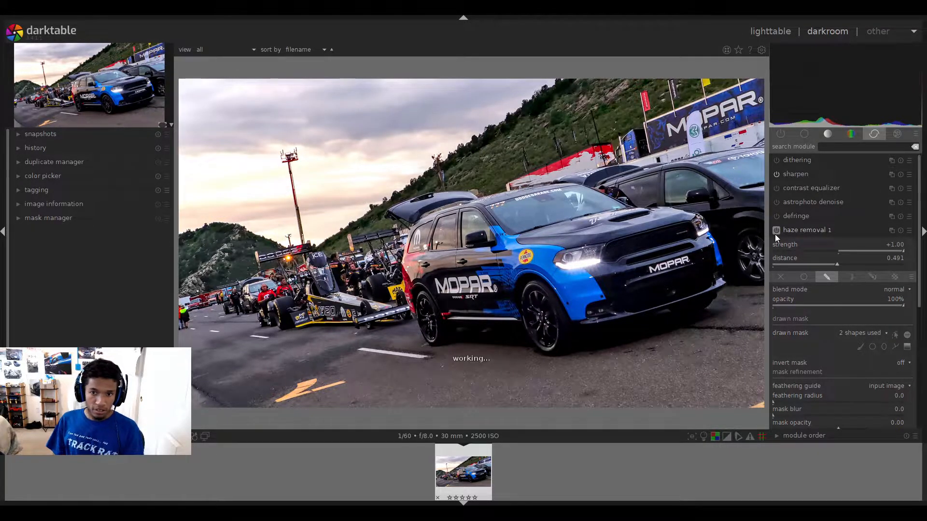
pyautogui.click(776, 233)
pyautogui.click(775, 233)
pyautogui.click(775, 234)
pyautogui.click(775, 234)
pyautogui.click(775, 233)
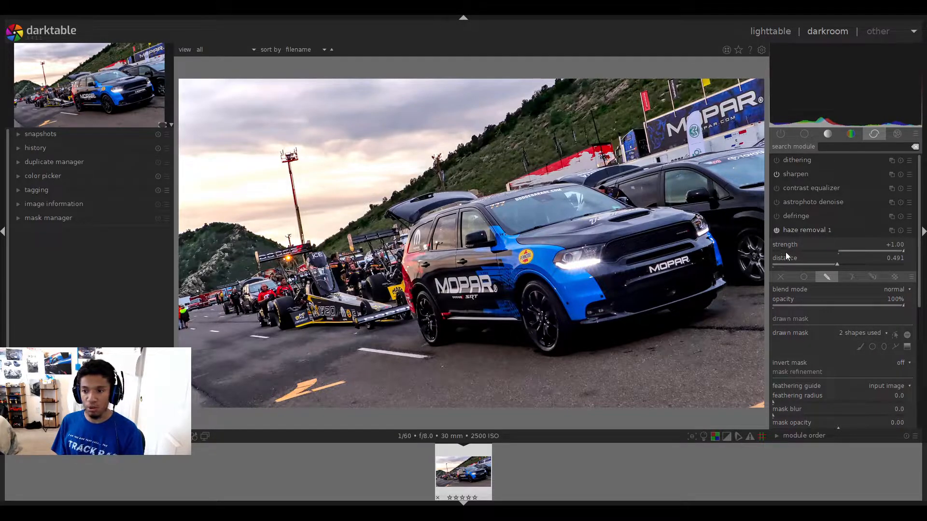
pyautogui.click(777, 231)
pyautogui.click(777, 232)
pyautogui.click(776, 233)
pyautogui.click(777, 232)
pyautogui.click(777, 232)
pyautogui.click(777, 232)
pyautogui.click(777, 233)
pyautogui.click(776, 233)
pyautogui.click(777, 233)
pyautogui.click(777, 233)
pyautogui.click(777, 233)
pyautogui.click(776, 232)
pyautogui.click(776, 233)
pyautogui.click(777, 233)
pyautogui.click(776, 233)
# - Set the second haze removal's distance to 1.000 at full strength and compare the sky with the instance off and on
pyautogui.moveTo(836, 267); pyautogui.dragTo(904, 267)
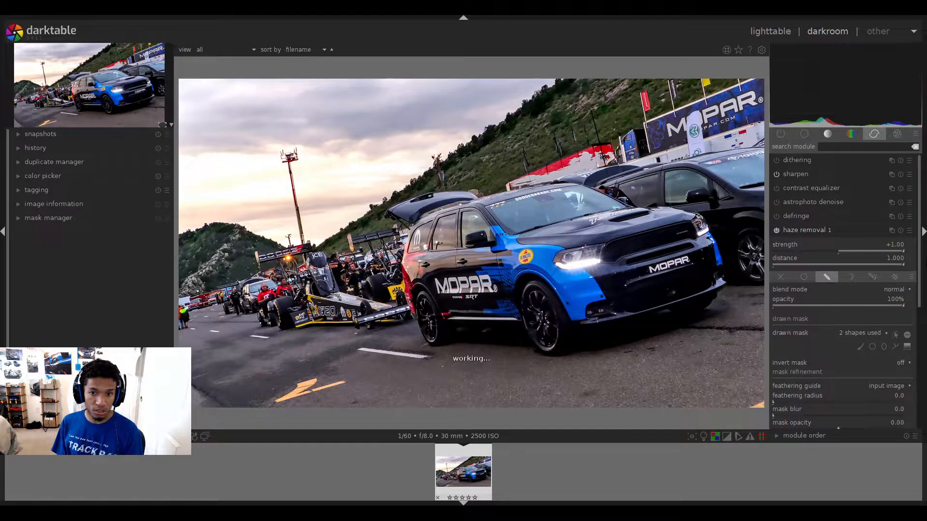
pyautogui.click(776, 230)
pyautogui.click(777, 233)
pyautogui.click(776, 233)
pyautogui.click(776, 233)
pyautogui.click(776, 232)
pyautogui.click(776, 232)
pyautogui.click(776, 231)
pyautogui.click(775, 233)
pyautogui.click(775, 233)
pyautogui.click(775, 233)
pyautogui.click(776, 231)
pyautogui.click(776, 231)
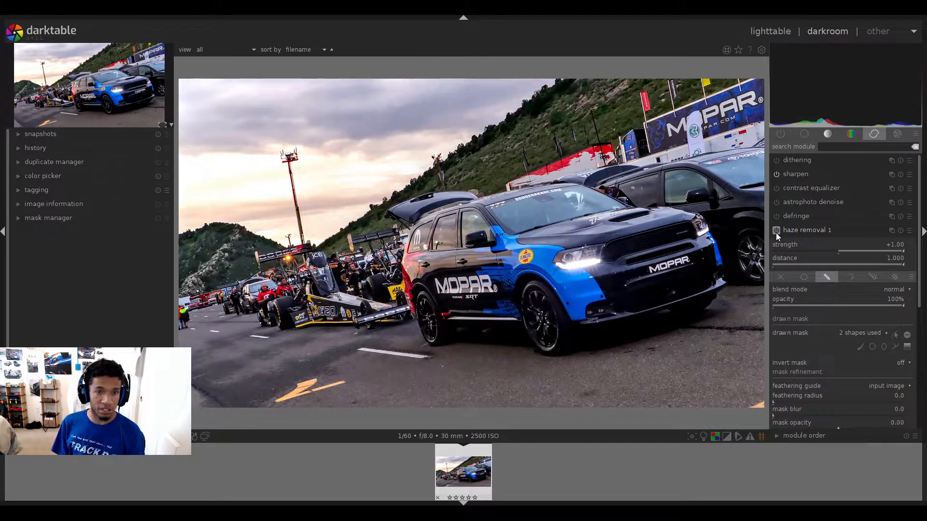
pyautogui.click(776, 230)
pyautogui.click(776, 231)
pyautogui.click(776, 233)
pyautogui.click(775, 232)
# - Reset the second haze removal instance and brush a new drawn mask across the upper sky and down its left side
pyautogui.click(901, 231)
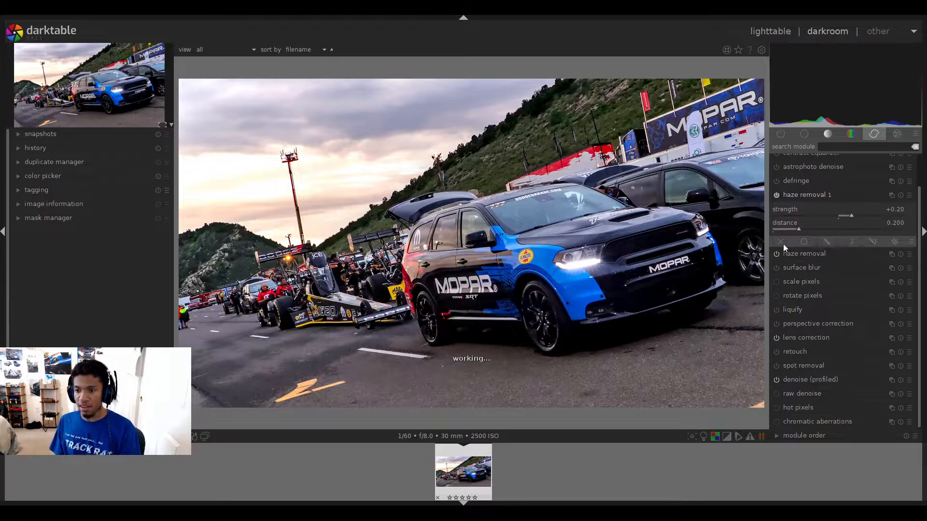
pyautogui.click(830, 240)
pyautogui.click(860, 312)
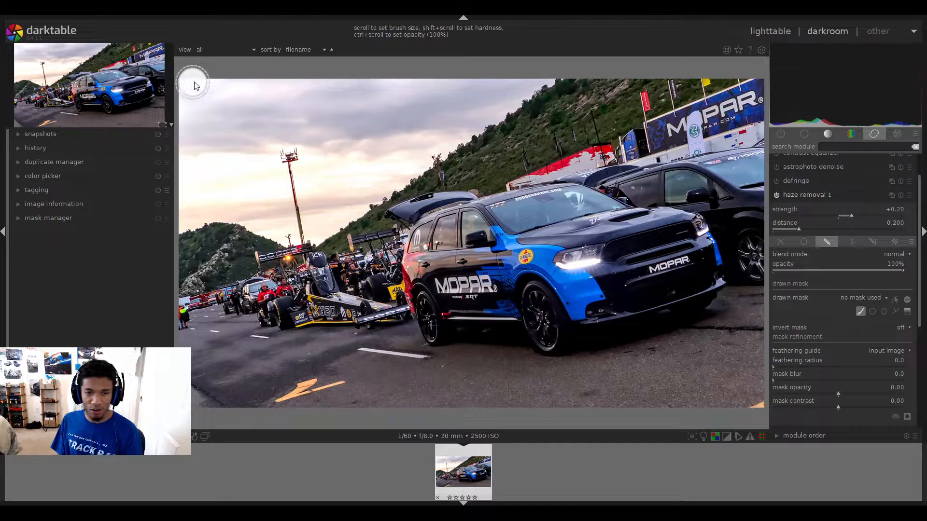
pyautogui.moveTo(182, 80)
pyautogui.mouseDown()
pyautogui.moveTo(525, 75)
pyautogui.moveTo(161, 99)
pyautogui.moveTo(180, 98)
pyautogui.moveTo(187, 121)
pyautogui.moveTo(184, 216)
pyautogui.moveTo(215, 102)
pyautogui.moveTo(364, 104)
pyautogui.moveTo(456, 93)
pyautogui.moveTo(228, 130)
pyautogui.moveTo(209, 129)
pyautogui.moveTo(504, 95)
pyautogui.moveTo(415, 125)
pyautogui.moveTo(243, 126)
pyautogui.moveTo(223, 140)
pyautogui.mouseUp()
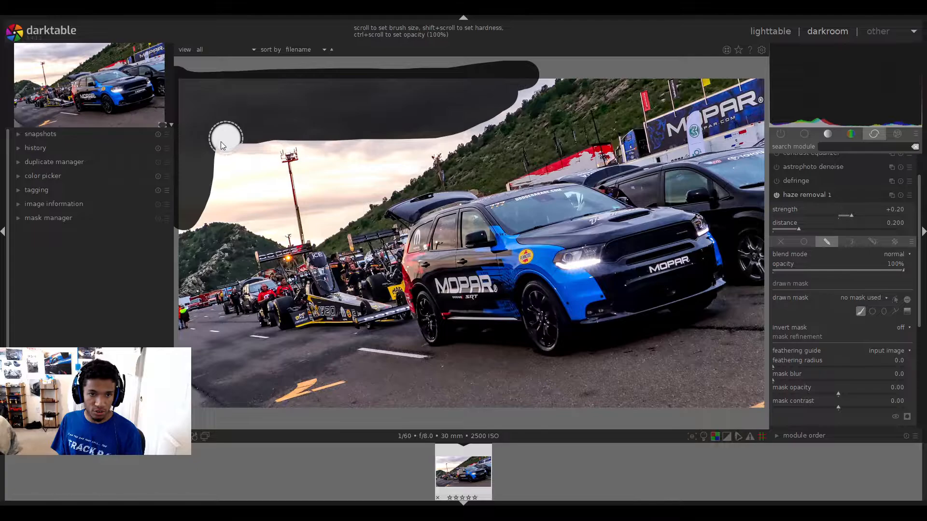
pyautogui.moveTo(207, 197)
pyautogui.mouseDown()
pyautogui.moveTo(270, 222)
pyautogui.moveTo(240, 193)
pyautogui.moveTo(229, 164)
pyautogui.moveTo(239, 142)
pyautogui.moveTo(258, 173)
pyautogui.mouseUp()
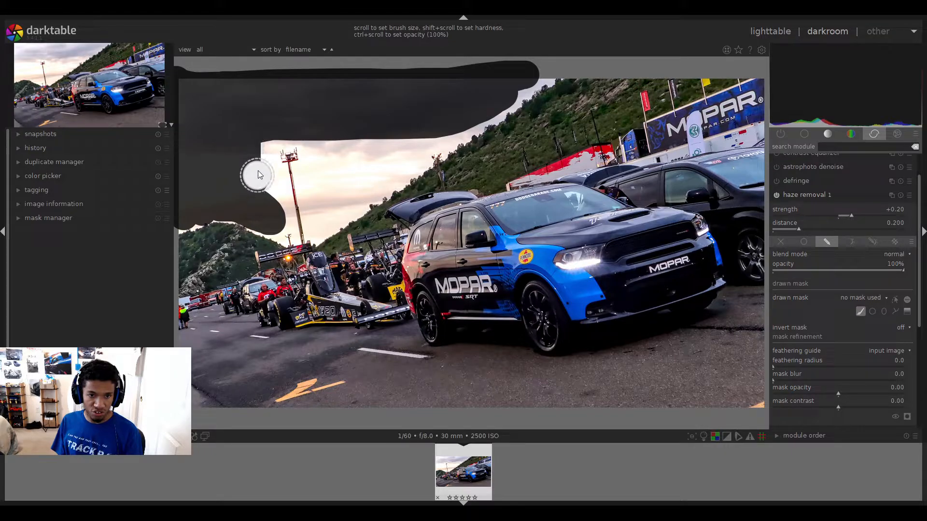
# - Shrink the brush, fill in the remaining sky around the light pole and along the ridge, and hide the mask outline
pyautogui.scroll(-5, 272, 191)
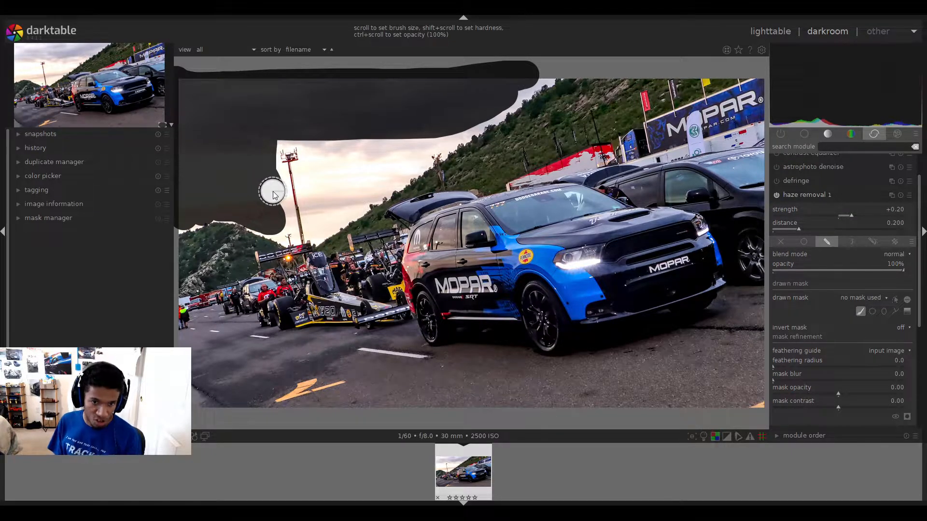
pyautogui.scroll(-8, 273, 194)
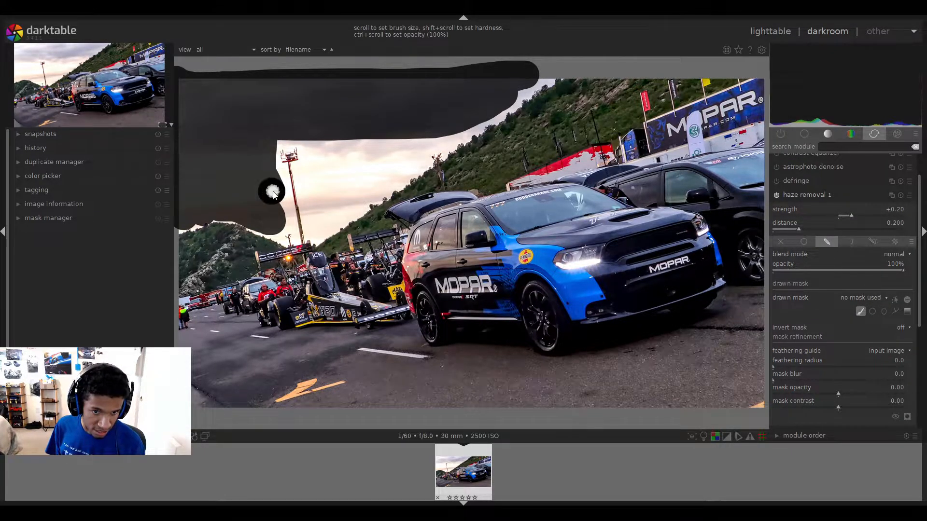
pyautogui.moveTo(273, 194)
pyautogui.mouseDown()
pyautogui.moveTo(280, 223)
pyautogui.moveTo(268, 231)
pyautogui.moveTo(282, 241)
pyautogui.moveTo(283, 203)
pyautogui.moveTo(297, 244)
pyautogui.moveTo(274, 144)
pyautogui.moveTo(323, 141)
pyautogui.moveTo(308, 140)
pyautogui.moveTo(323, 148)
pyautogui.moveTo(315, 154)
pyautogui.moveTo(304, 140)
pyautogui.moveTo(312, 236)
pyautogui.mouseUp()
pyautogui.moveTo(360, 146)
pyautogui.mouseDown()
pyautogui.moveTo(488, 117)
pyautogui.moveTo(543, 80)
pyautogui.moveTo(455, 111)
pyautogui.moveTo(415, 148)
pyautogui.moveTo(336, 155)
pyautogui.moveTo(420, 152)
pyautogui.moveTo(413, 167)
pyautogui.moveTo(333, 211)
pyautogui.moveTo(341, 163)
pyautogui.moveTo(411, 160)
pyautogui.moveTo(347, 169)
pyautogui.moveTo(324, 193)
pyautogui.moveTo(362, 191)
pyautogui.moveTo(363, 179)
pyautogui.moveTo(342, 192)
pyautogui.moveTo(327, 184)
pyautogui.moveTo(320, 232)
pyautogui.moveTo(352, 218)
pyautogui.mouseUp()
pyautogui.moveTo(400, 181)
pyautogui.mouseDown()
pyautogui.moveTo(421, 155)
pyautogui.moveTo(461, 138)
pyautogui.moveTo(351, 137)
pyautogui.mouseUp()
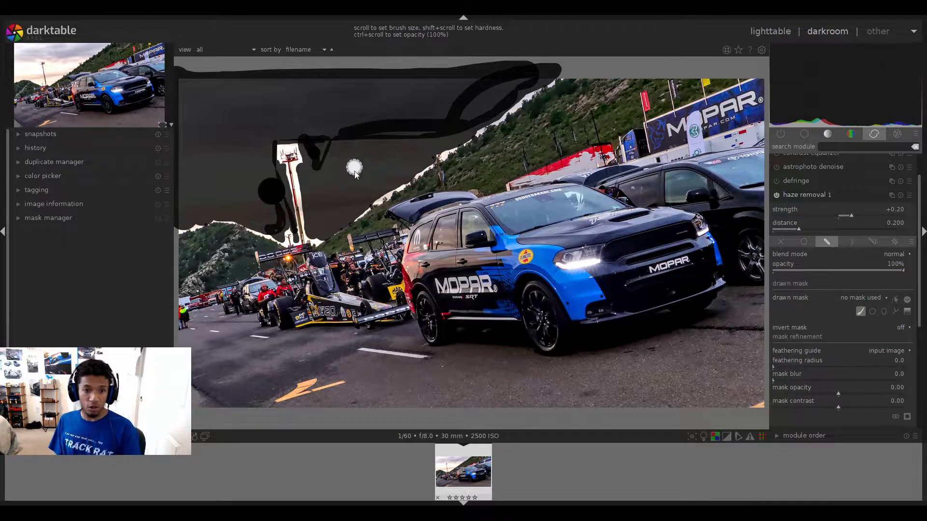
pyautogui.moveTo(351, 167); pyautogui.dragTo(352, 170)
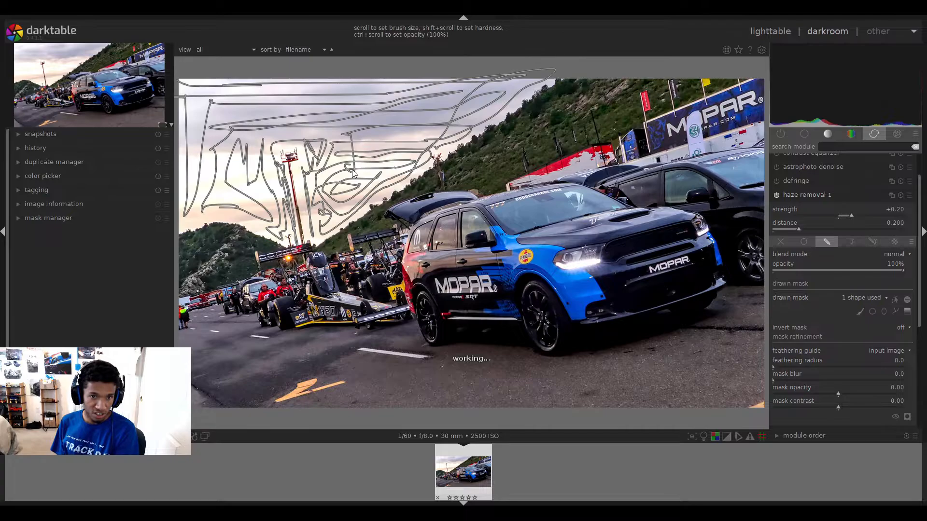
pyautogui.click(896, 304)
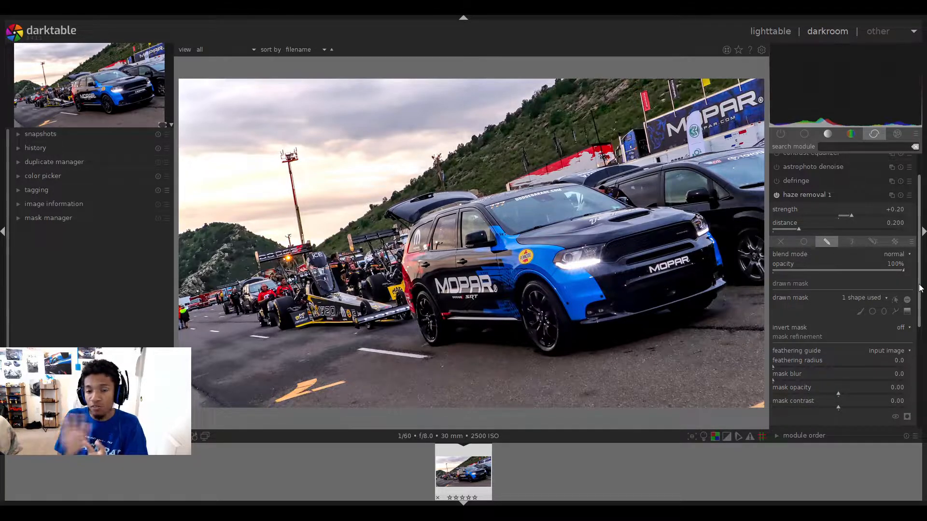
# - Set the sky-masked haze removal's distance to 1.000 and compare the photo with the instance off and on
pyautogui.moveTo(814, 231); pyautogui.dragTo(907, 229)
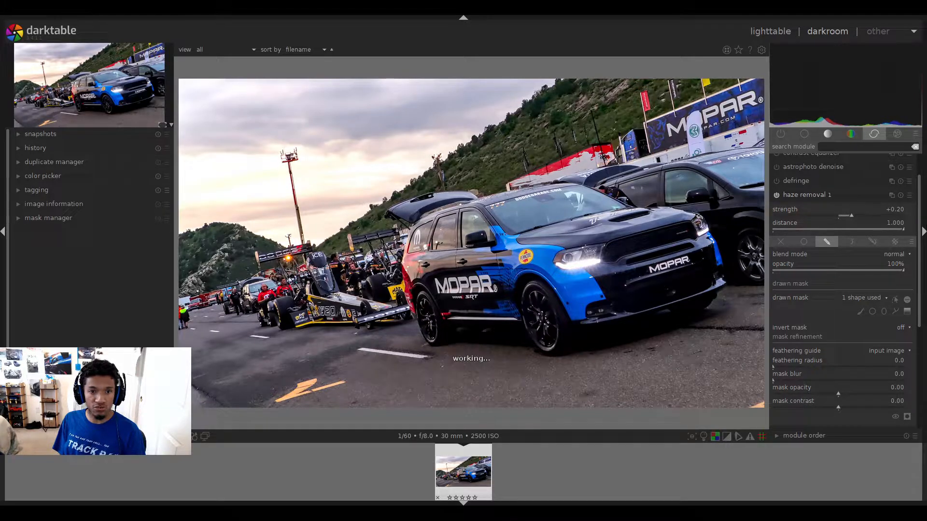
pyautogui.click(776, 195)
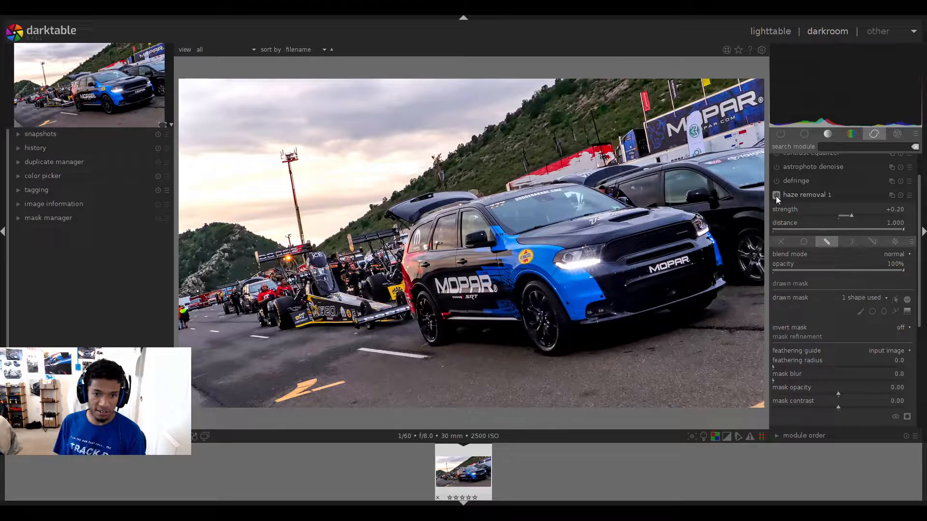
pyautogui.click(776, 197)
pyautogui.click(776, 196)
pyautogui.click(776, 196)
pyautogui.click(777, 196)
pyautogui.click(776, 197)
pyautogui.click(776, 196)
pyautogui.click(776, 196)
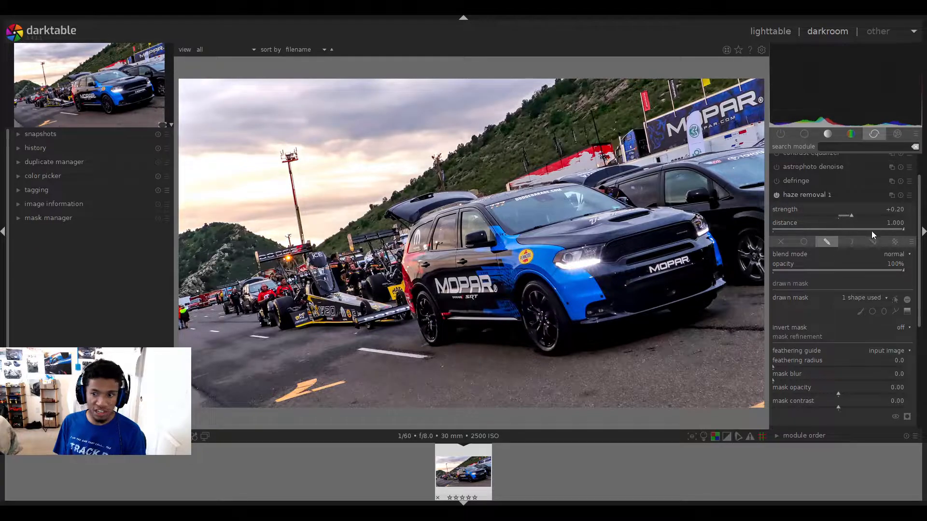
pyautogui.click(776, 196)
pyautogui.click(776, 196)
pyautogui.click(776, 196)
pyautogui.click(776, 196)
pyautogui.click(775, 195)
pyautogui.click(776, 195)
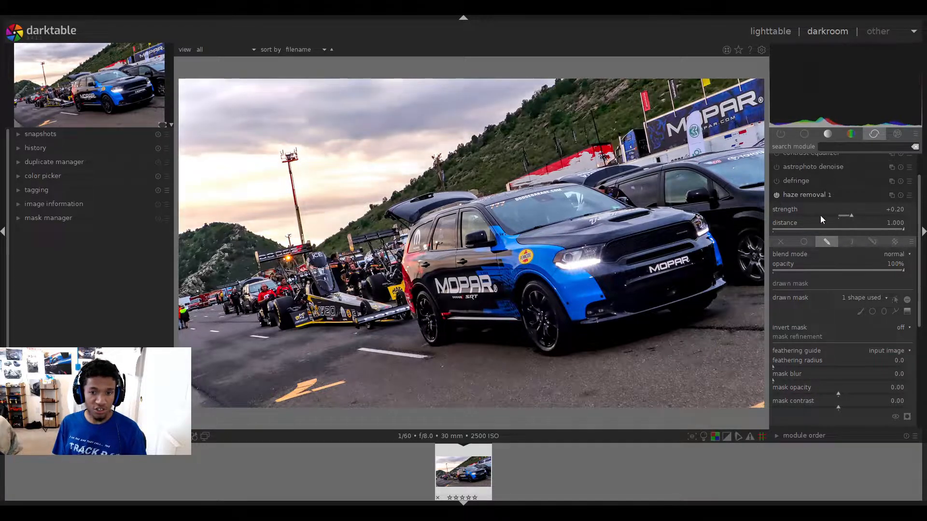
# - Raise the sky-masked haze removal's strength to +1.00
pyautogui.scroll(6, 854, 214)
pyautogui.scroll(4, 851, 211)
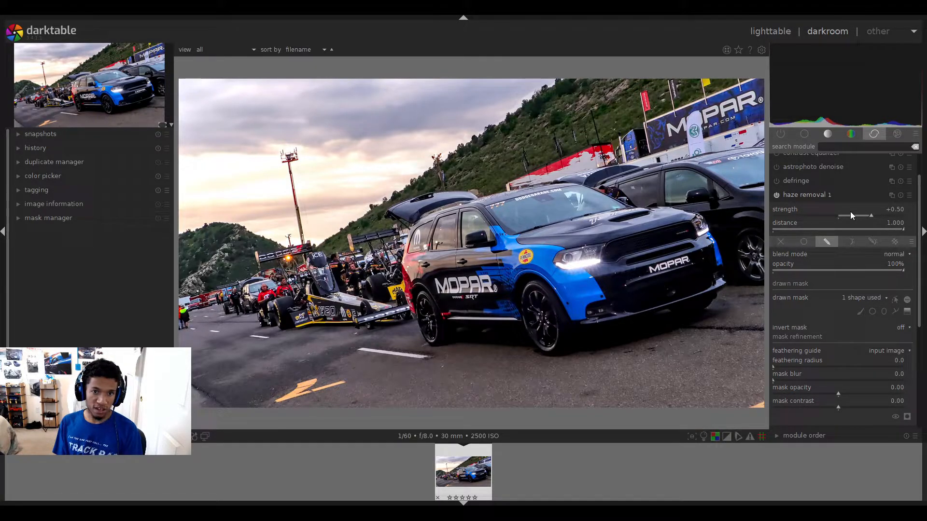
pyautogui.scroll(3, 852, 216)
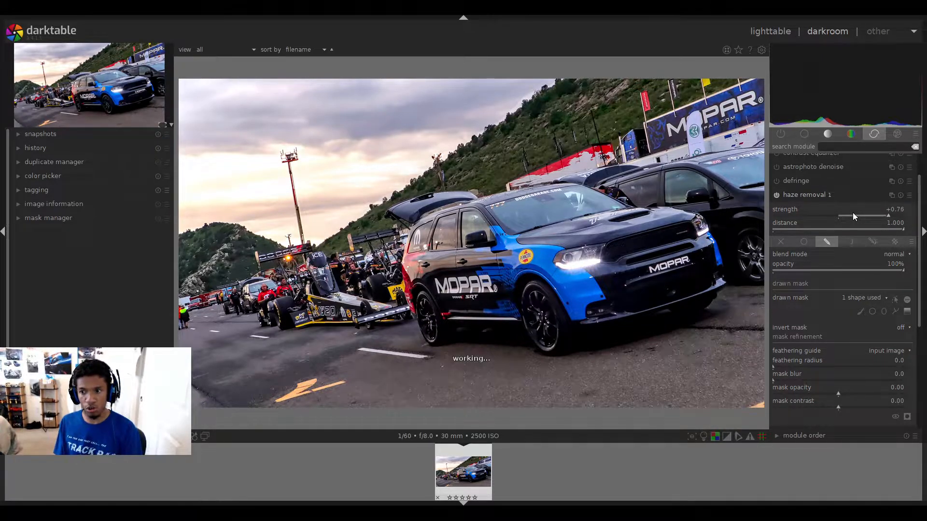
pyautogui.scroll(20, 853, 213)
pyautogui.scroll(12, 852, 213)
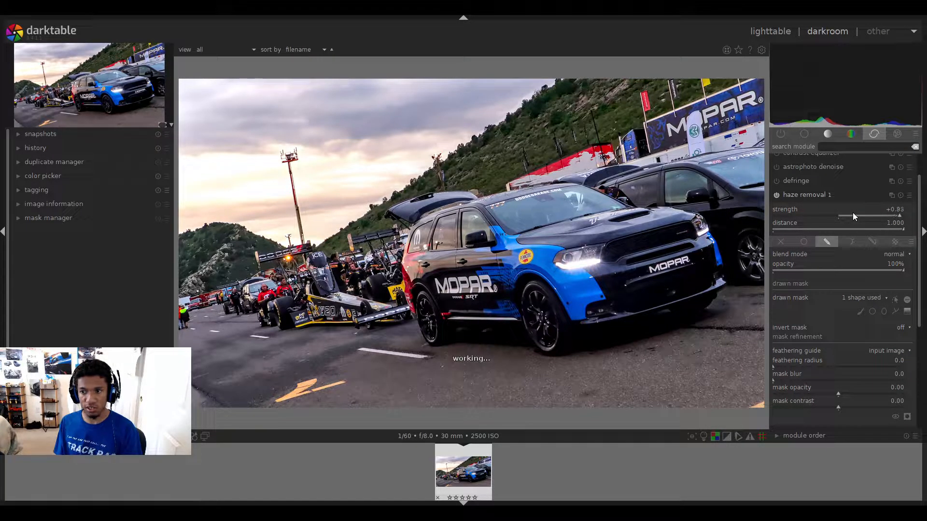
pyautogui.scroll(2, 853, 216)
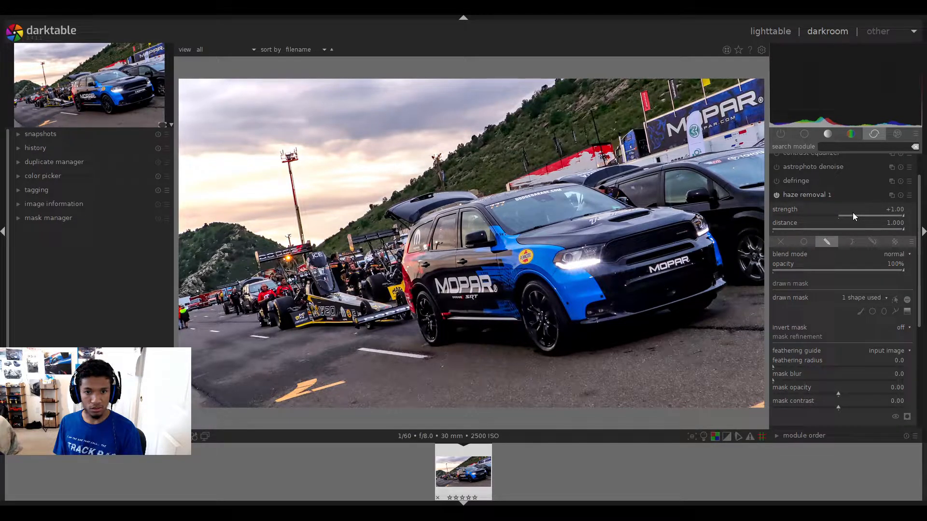
# - Compare the sky with the full-strength haze removal instance switched off and on
pyautogui.click(777, 195)
pyautogui.click(778, 196)
pyautogui.click(779, 196)
pyautogui.click(778, 196)
pyautogui.click(779, 196)
pyautogui.click(779, 196)
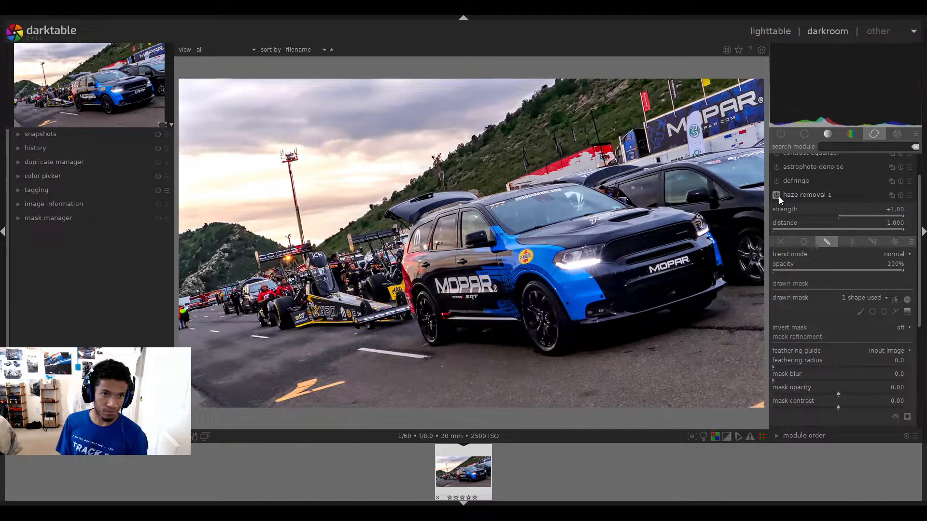
pyautogui.click(778, 196)
pyautogui.click(778, 196)
pyautogui.click(778, 196)
pyautogui.click(778, 197)
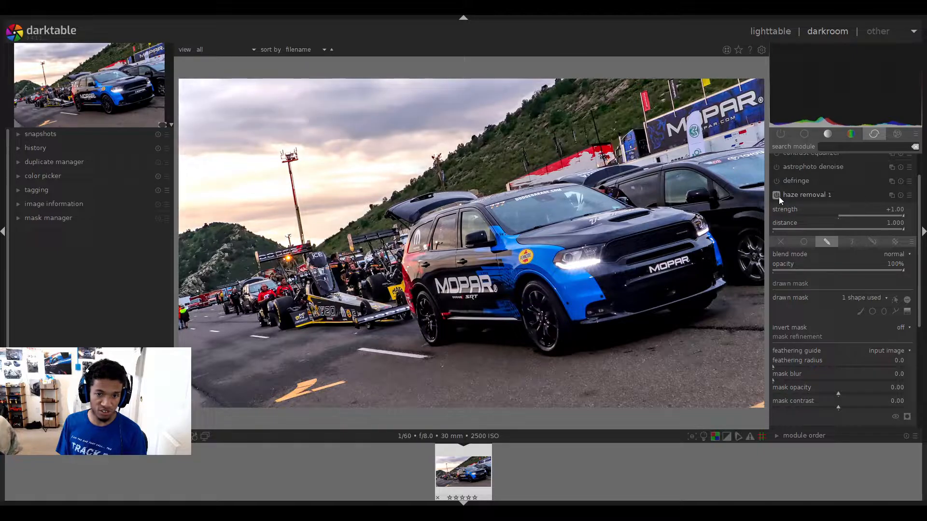
pyautogui.click(778, 196)
pyautogui.click(778, 196)
pyautogui.click(779, 196)
pyautogui.click(778, 196)
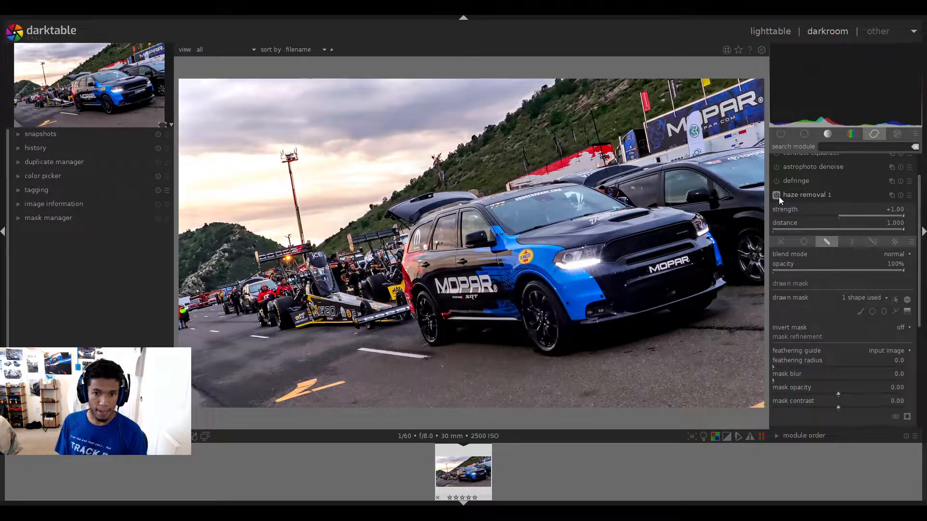
# - Lower the sky-masked haze removal's strength to +0.35
pyautogui.scroll(-6, 862, 212)
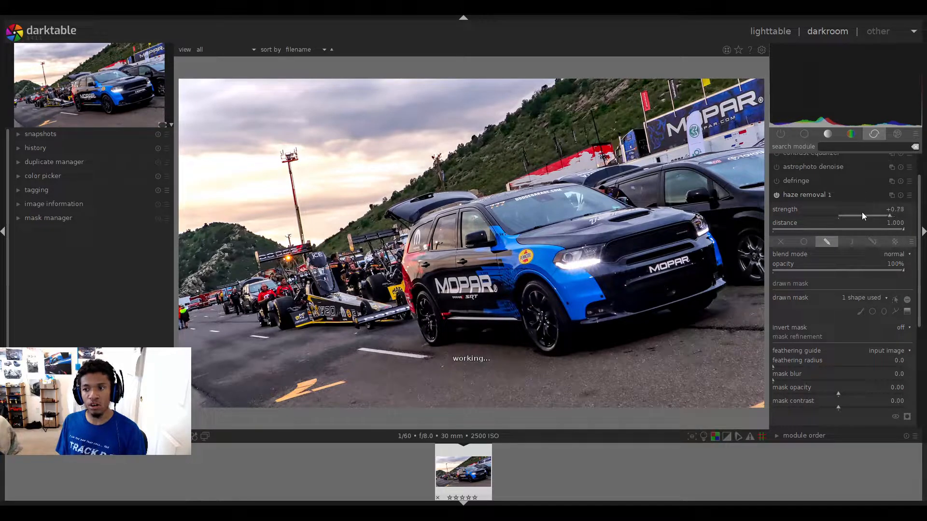
pyautogui.scroll(-5, 863, 215)
pyautogui.scroll(-7, 863, 214)
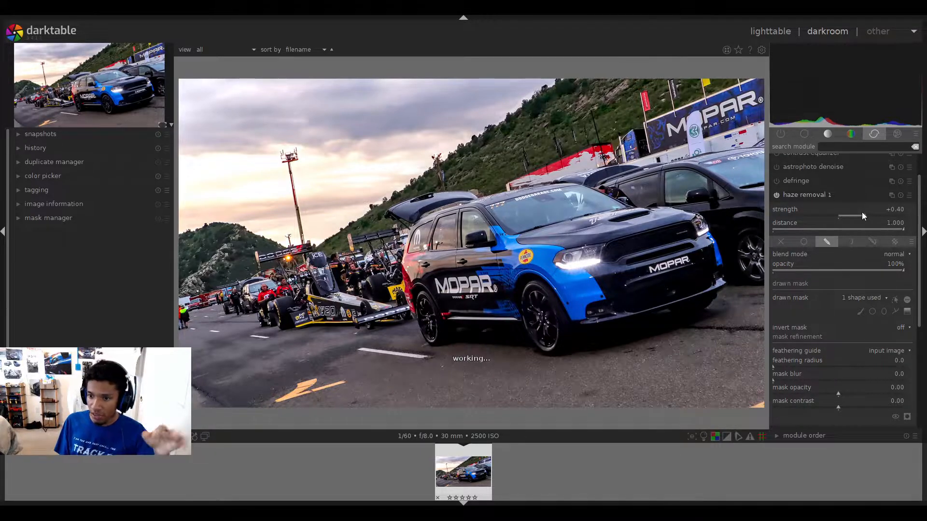
pyautogui.scroll(-1, 863, 215)
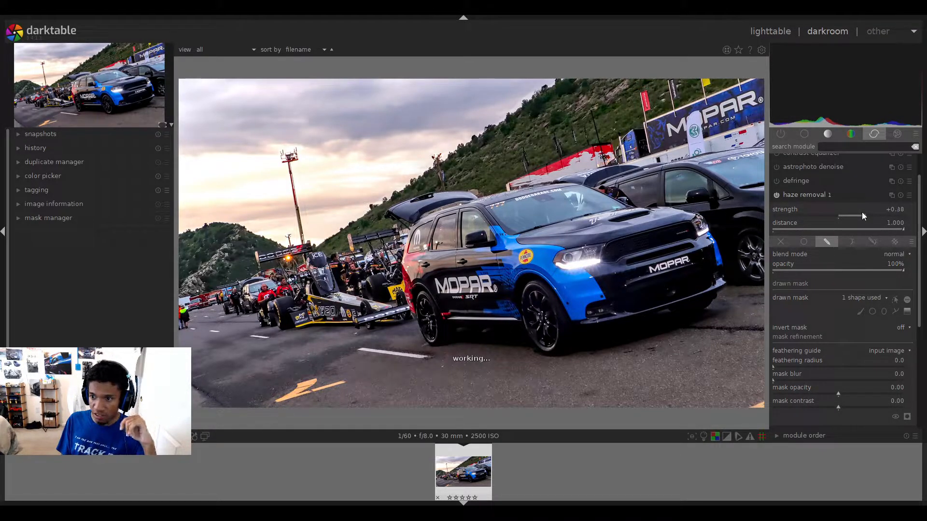
pyautogui.scroll(-2, 863, 215)
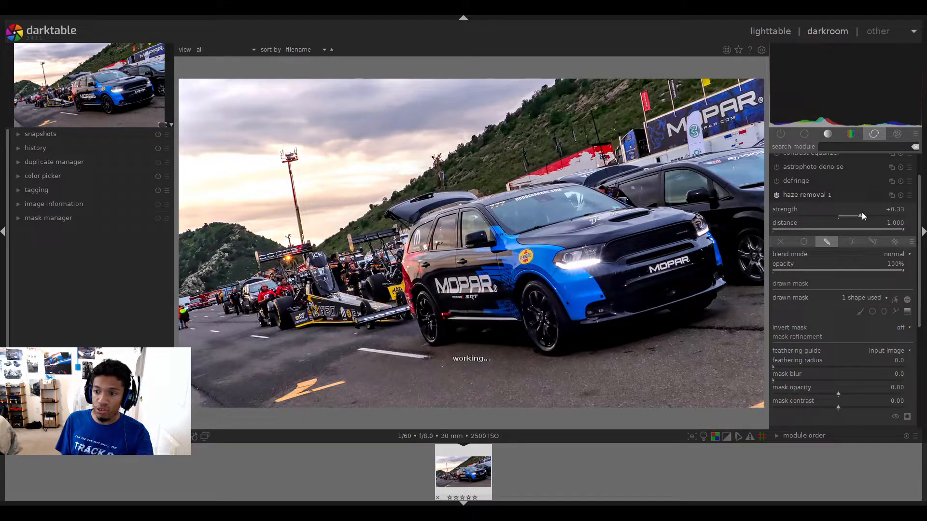
pyautogui.scroll(2, 862, 216)
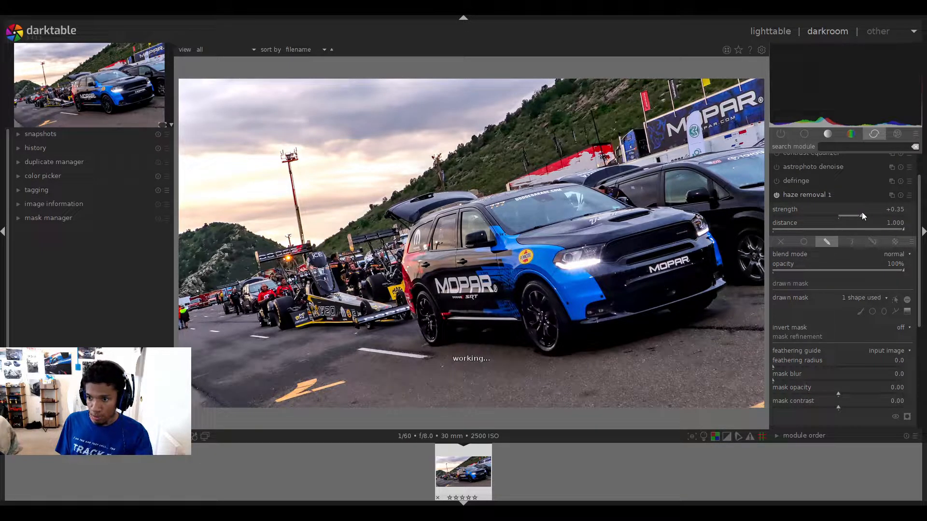
# - Compare the photo repeatedly with the second haze removal instance off and on at its reduced strength, leaving it enabled
pyautogui.click(777, 195)
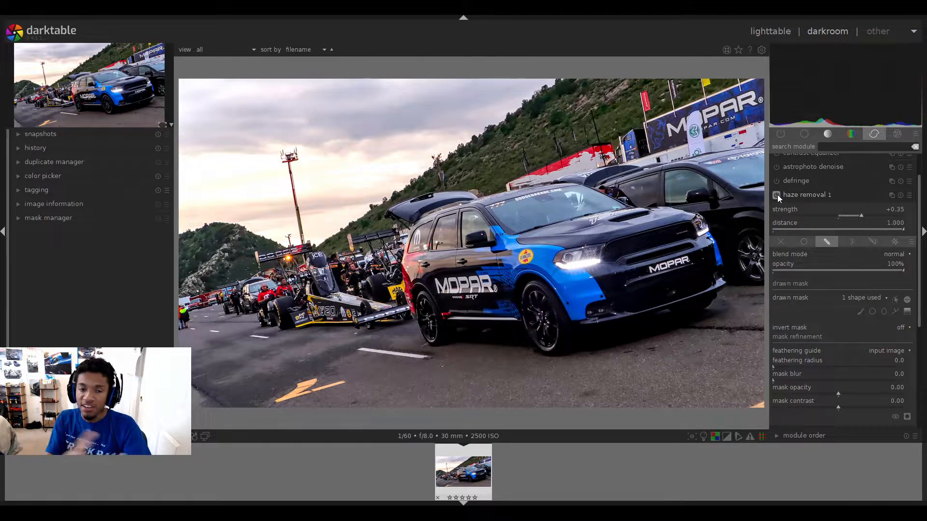
pyautogui.click(777, 195)
pyautogui.click(777, 195)
pyautogui.click(778, 195)
pyautogui.click(777, 195)
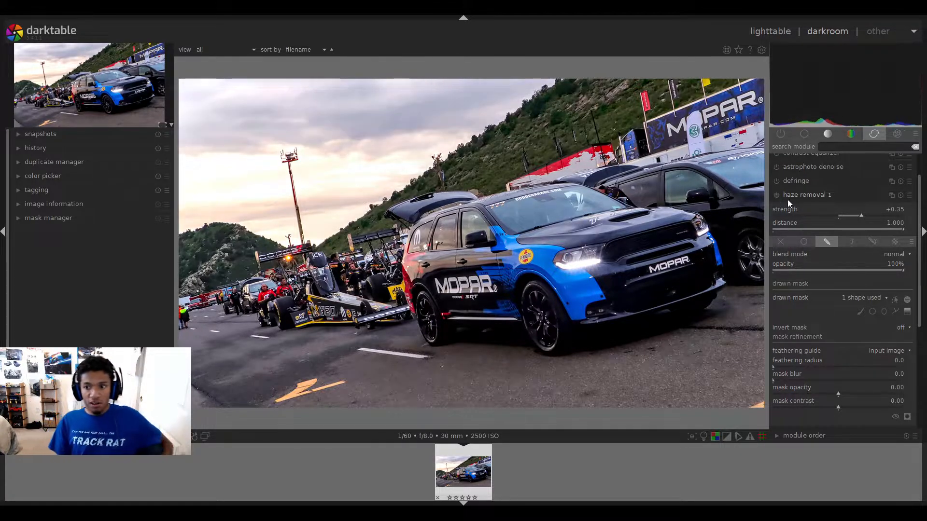
pyautogui.click(777, 196)
pyautogui.click(777, 196)
pyautogui.click(779, 198)
pyautogui.click(779, 198)
pyautogui.click(778, 198)
pyautogui.click(778, 198)
pyautogui.click(778, 198)
pyautogui.click(778, 197)
pyautogui.click(778, 198)
pyautogui.click(779, 198)
pyautogui.click(778, 198)
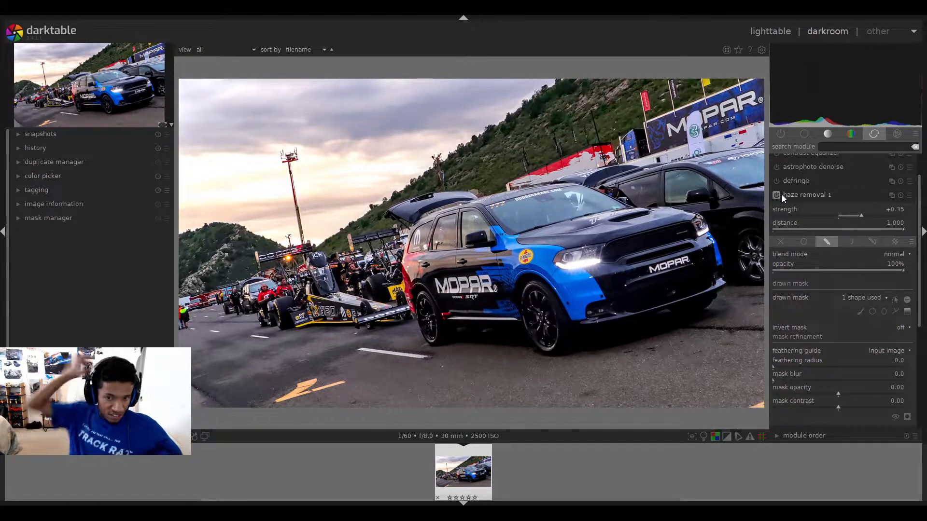
pyautogui.click(781, 195)
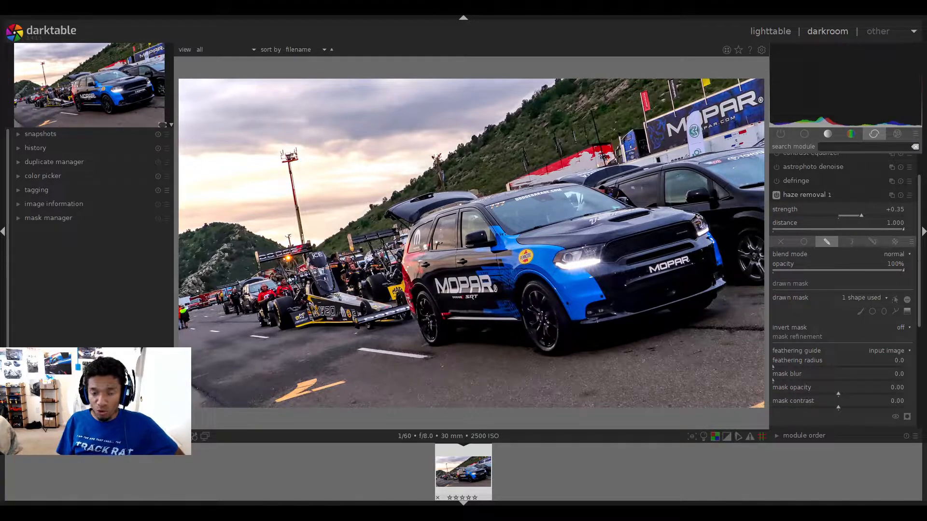
pyautogui.click(776, 195)
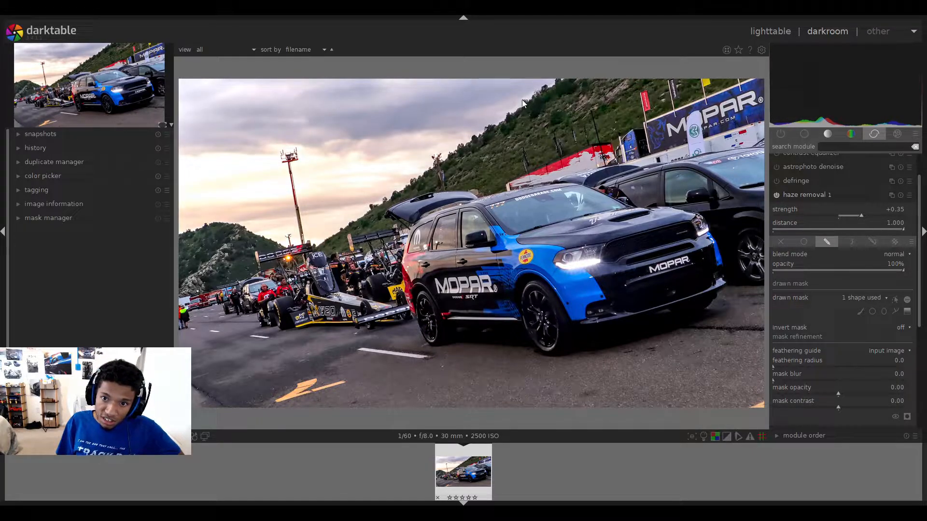
pyautogui.click(776, 195)
pyautogui.click(776, 195)
pyautogui.click(776, 195)
pyautogui.click(776, 195)
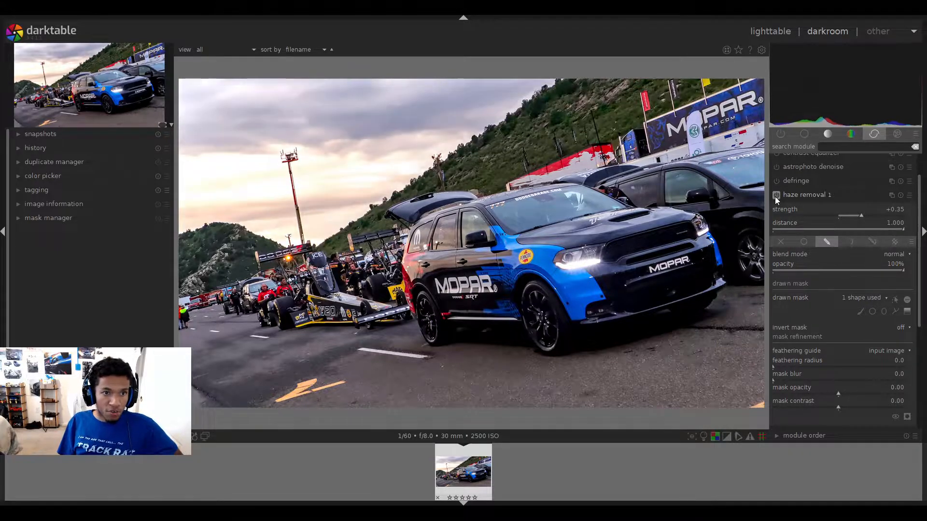
pyautogui.click(776, 195)
pyautogui.click(776, 195)
pyautogui.click(776, 195)
pyautogui.click(776, 195)
pyautogui.click(776, 195)
pyautogui.click(776, 195)
pyautogui.click(776, 196)
pyautogui.click(775, 196)
pyautogui.click(776, 196)
pyautogui.click(775, 197)
pyautogui.click(775, 196)
pyautogui.click(776, 196)
pyautogui.click(776, 196)
pyautogui.click(775, 195)
pyautogui.click(775, 196)
pyautogui.click(775, 195)
pyautogui.click(776, 195)
pyautogui.click(775, 196)
pyautogui.click(776, 195)
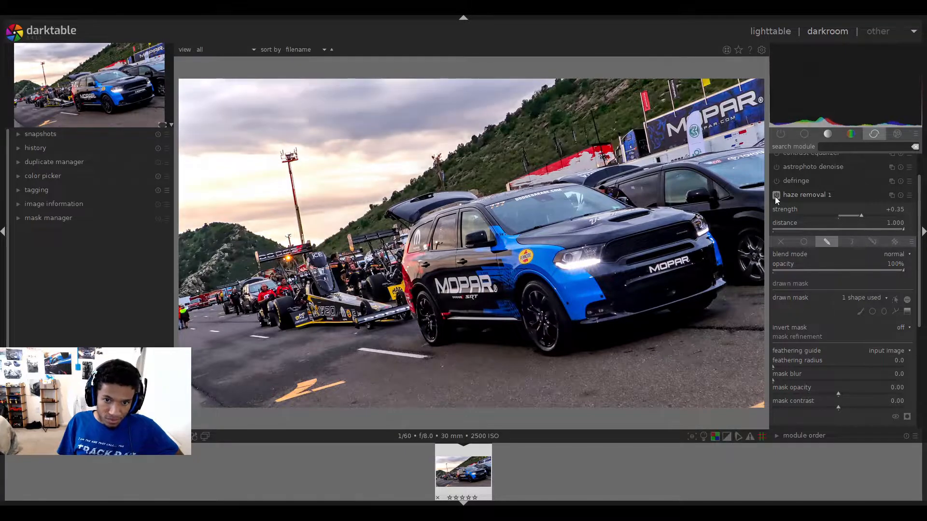
pyautogui.click(775, 196)
pyautogui.click(775, 195)
pyautogui.click(775, 195)
pyautogui.click(775, 195)
pyautogui.click(776, 195)
pyautogui.click(776, 195)
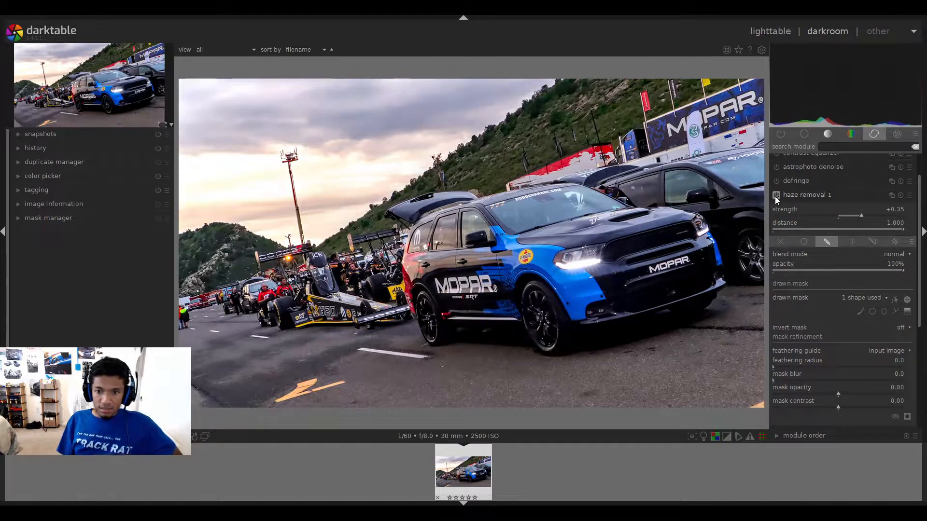
# - Collapse the haze removal settings and add a second local contrast instance that uses a drawn mask
pyautogui.click(804, 196)
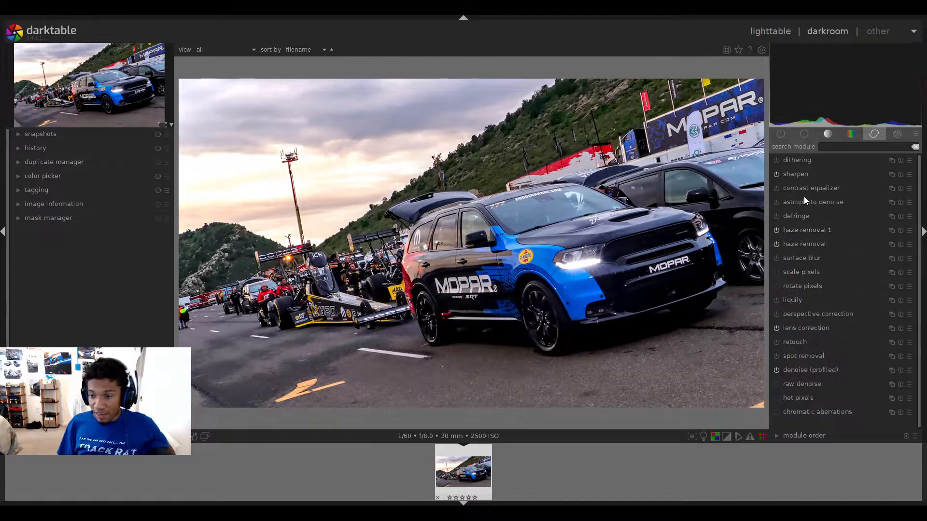
pyautogui.click(826, 136)
pyautogui.click(826, 137)
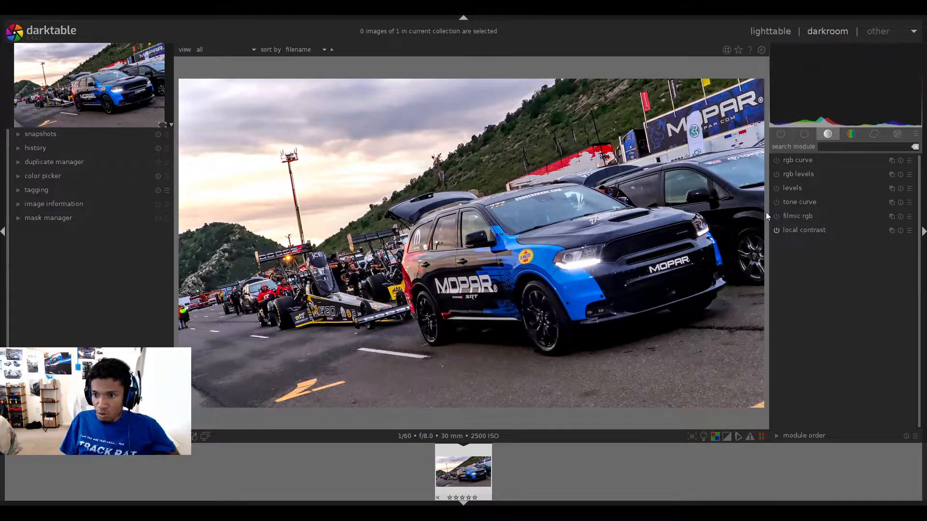
pyautogui.click(802, 137)
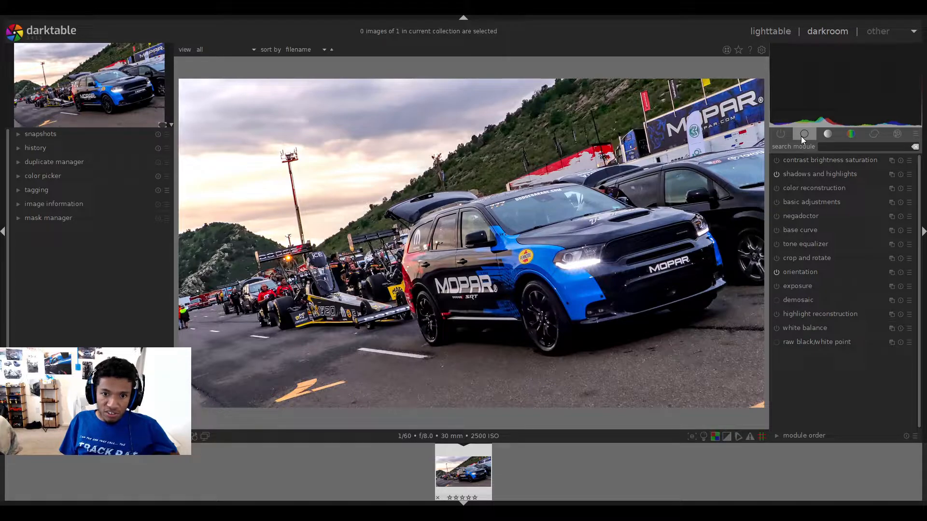
pyautogui.click(822, 135)
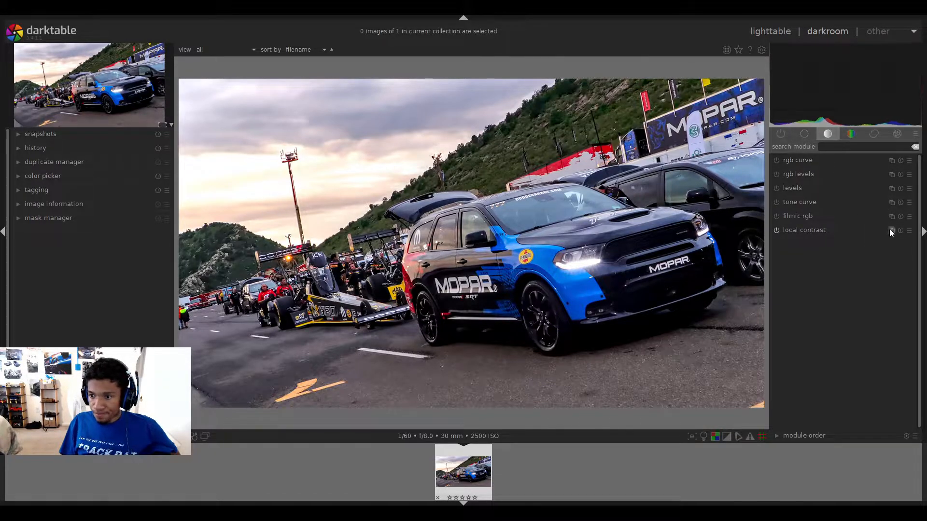
pyautogui.click(865, 240)
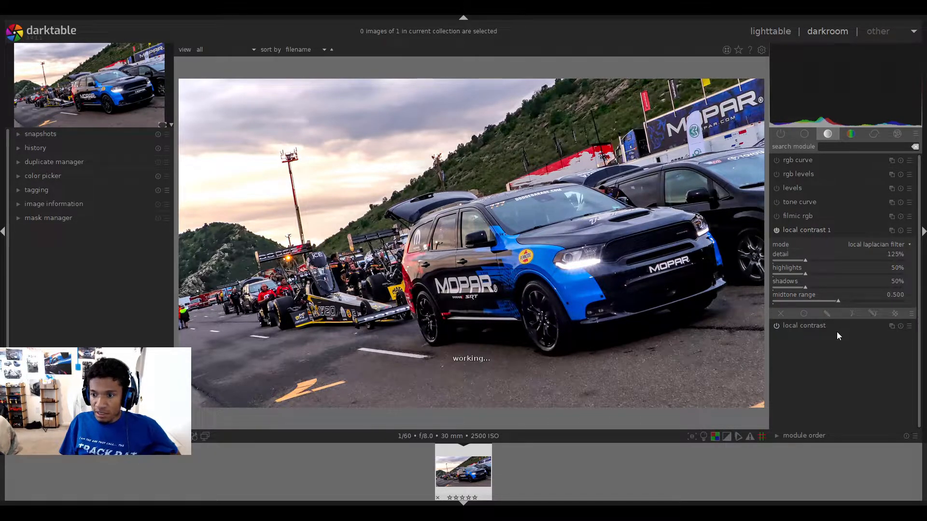
pyautogui.click(828, 314)
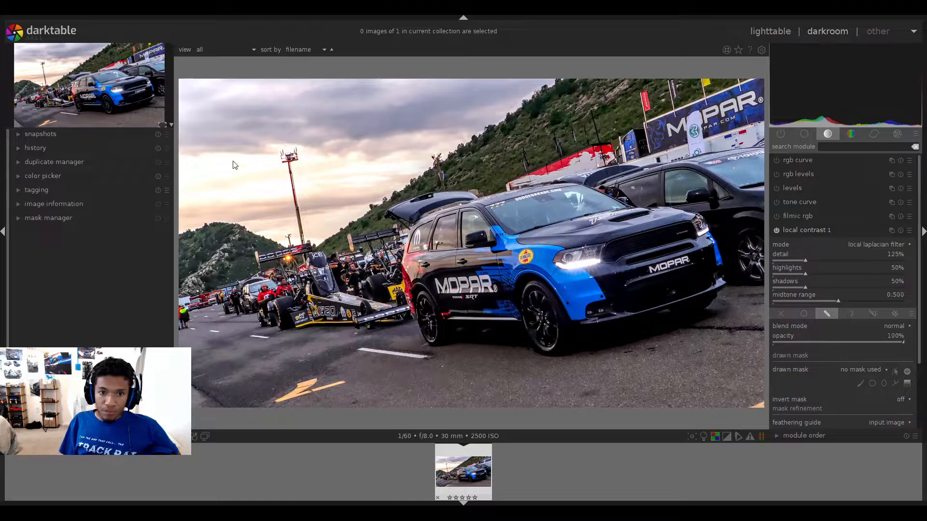
# - Brush the local contrast mask over the whole sky, around the light pole and along the ridge, and hide its outline
pyautogui.click(861, 384)
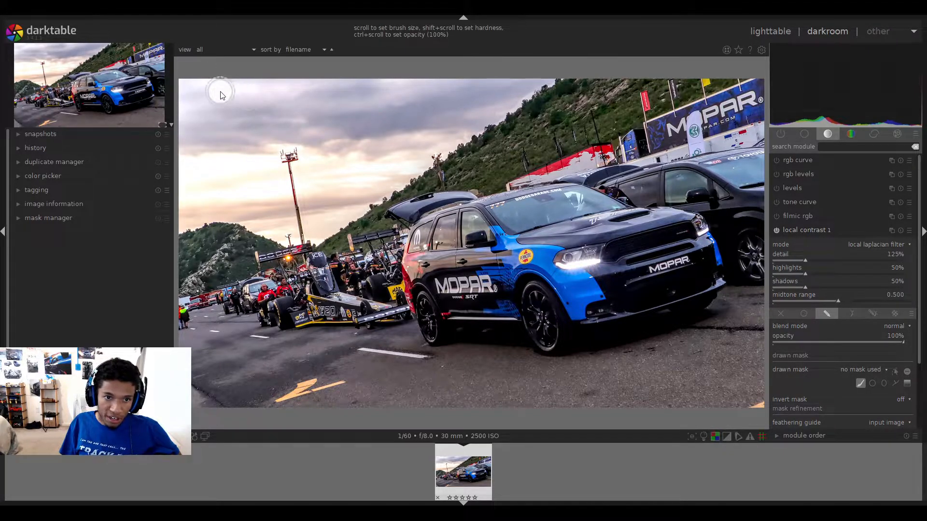
pyautogui.moveTo(181, 82)
pyautogui.mouseDown()
pyautogui.moveTo(532, 76)
pyautogui.moveTo(178, 98)
pyautogui.moveTo(504, 80)
pyautogui.moveTo(176, 122)
pyautogui.moveTo(449, 113)
pyautogui.moveTo(485, 88)
pyautogui.moveTo(249, 106)
pyautogui.moveTo(180, 140)
pyautogui.mouseUp()
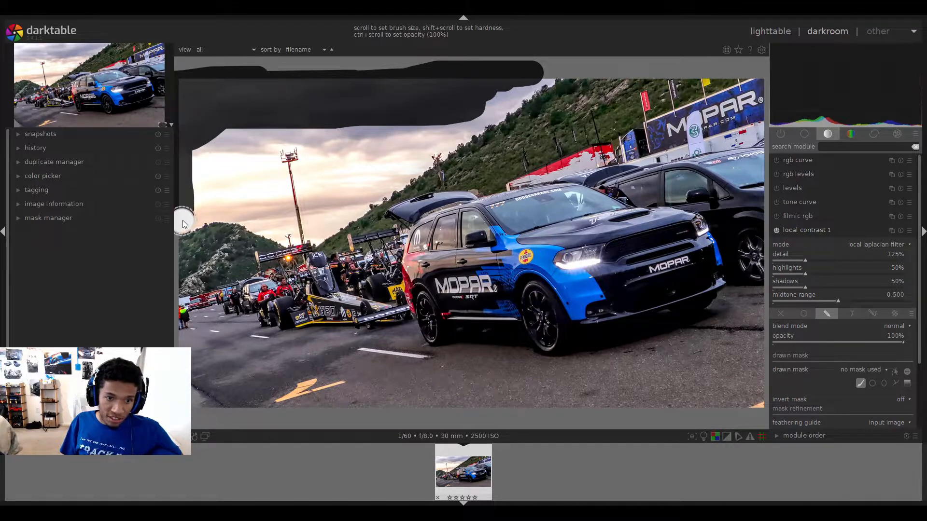
pyautogui.moveTo(240, 132)
pyautogui.mouseDown()
pyautogui.moveTo(203, 188)
pyautogui.moveTo(266, 130)
pyautogui.moveTo(201, 212)
pyautogui.moveTo(246, 175)
pyautogui.moveTo(270, 179)
pyautogui.moveTo(246, 214)
pyautogui.moveTo(269, 124)
pyautogui.moveTo(522, 75)
pyautogui.moveTo(480, 115)
pyautogui.mouseUp()
pyautogui.moveTo(520, 90)
pyautogui.mouseDown()
pyautogui.moveTo(544, 69)
pyautogui.moveTo(471, 113)
pyautogui.moveTo(331, 137)
pyautogui.moveTo(301, 128)
pyautogui.moveTo(260, 136)
pyautogui.moveTo(382, 146)
pyautogui.moveTo(382, 158)
pyautogui.moveTo(324, 157)
pyautogui.moveTo(415, 144)
pyautogui.moveTo(332, 211)
pyautogui.moveTo(311, 144)
pyautogui.moveTo(317, 212)
pyautogui.moveTo(307, 181)
pyautogui.moveTo(324, 221)
pyautogui.moveTo(469, 125)
pyautogui.moveTo(426, 115)
pyautogui.moveTo(348, 181)
pyautogui.moveTo(426, 167)
pyautogui.moveTo(338, 219)
pyautogui.moveTo(322, 241)
pyautogui.moveTo(307, 225)
pyautogui.moveTo(314, 236)
pyautogui.moveTo(297, 167)
pyautogui.moveTo(310, 140)
pyautogui.moveTo(269, 156)
pyautogui.moveTo(284, 207)
pyautogui.moveTo(285, 182)
pyautogui.moveTo(282, 172)
pyautogui.moveTo(292, 222)
pyautogui.moveTo(285, 228)
pyautogui.moveTo(295, 237)
pyautogui.moveTo(242, 215)
pyautogui.moveTo(194, 226)
pyautogui.moveTo(246, 123)
pyautogui.moveTo(231, 134)
pyautogui.moveTo(310, 104)
pyautogui.moveTo(231, 133)
pyautogui.moveTo(496, 77)
pyautogui.moveTo(550, 80)
pyautogui.mouseUp()
pyautogui.moveTo(462, 116)
pyautogui.mouseDown()
pyautogui.moveTo(439, 136)
pyautogui.moveTo(380, 165)
pyautogui.mouseUp()
pyautogui.moveTo(369, 200)
pyautogui.mouseDown()
pyautogui.moveTo(400, 150)
pyautogui.moveTo(430, 140)
pyautogui.moveTo(437, 148)
pyautogui.moveTo(355, 162)
pyautogui.mouseUp()
pyautogui.moveTo(333, 221)
pyautogui.mouseDown()
pyautogui.moveTo(320, 233)
pyautogui.moveTo(353, 216)
pyautogui.moveTo(344, 223)
pyautogui.moveTo(343, 208)
pyautogui.mouseUp()
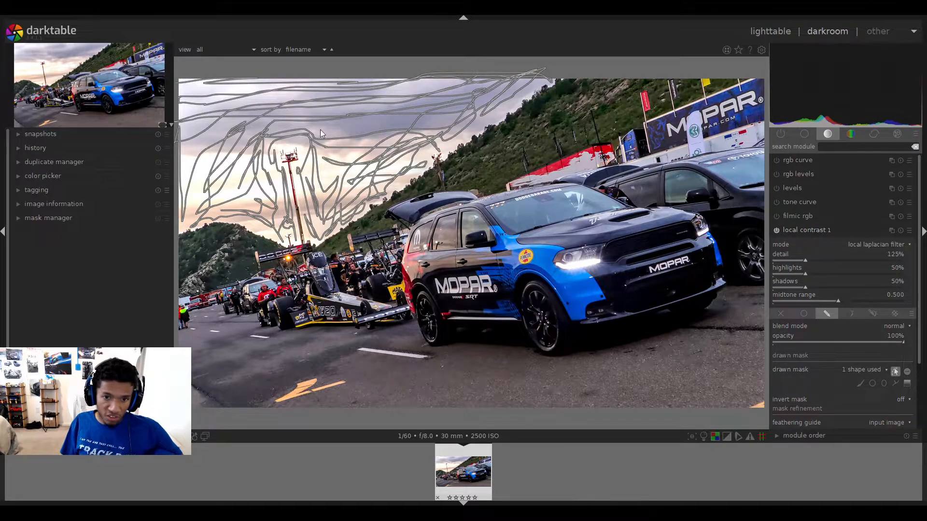
pyautogui.click(895, 371)
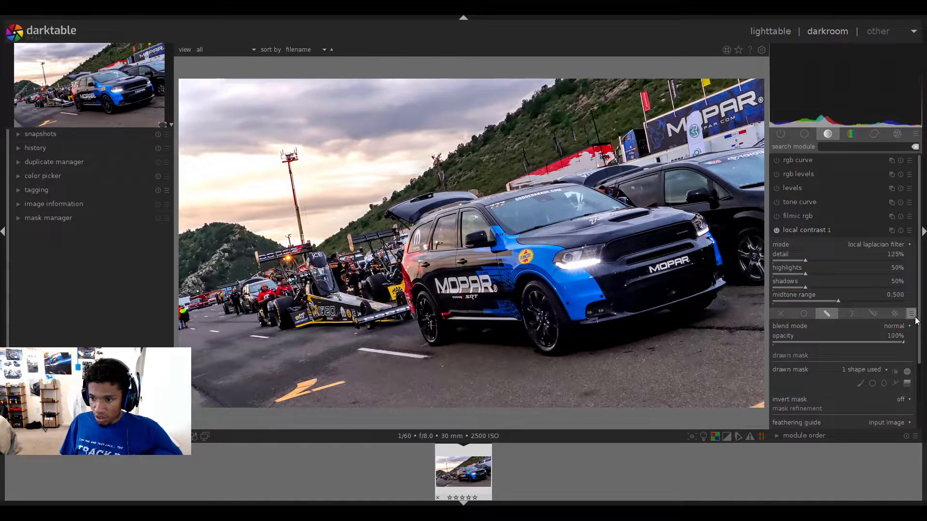
# - Raise the sky-masked local contrast's detail to 155%
pyautogui.scroll(3, 814, 263)
pyautogui.scroll(2, 813, 262)
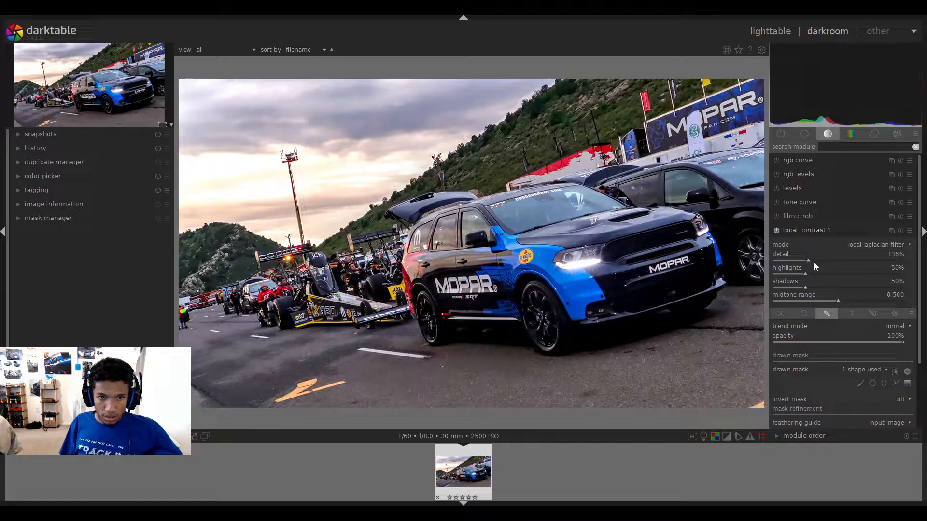
pyautogui.scroll(5, 814, 266)
pyautogui.scroll(1, 813, 262)
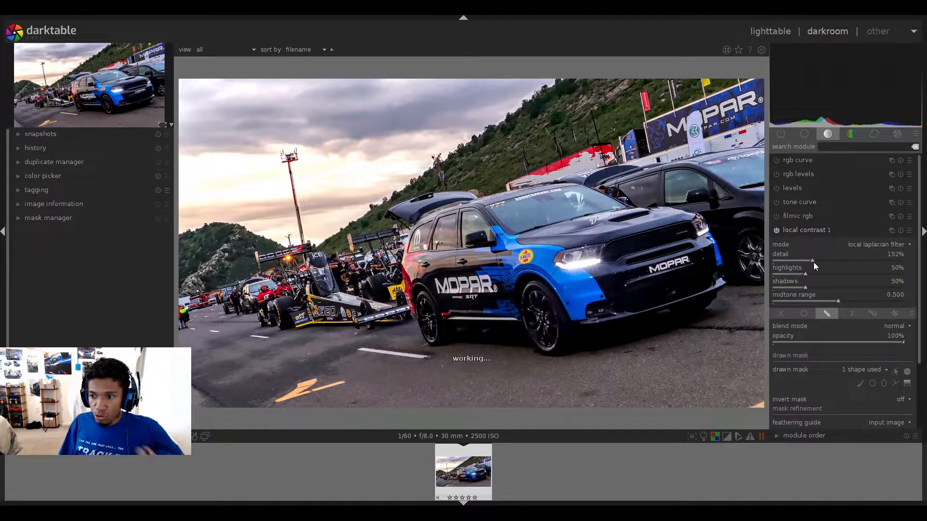
pyautogui.scroll(1, 813, 263)
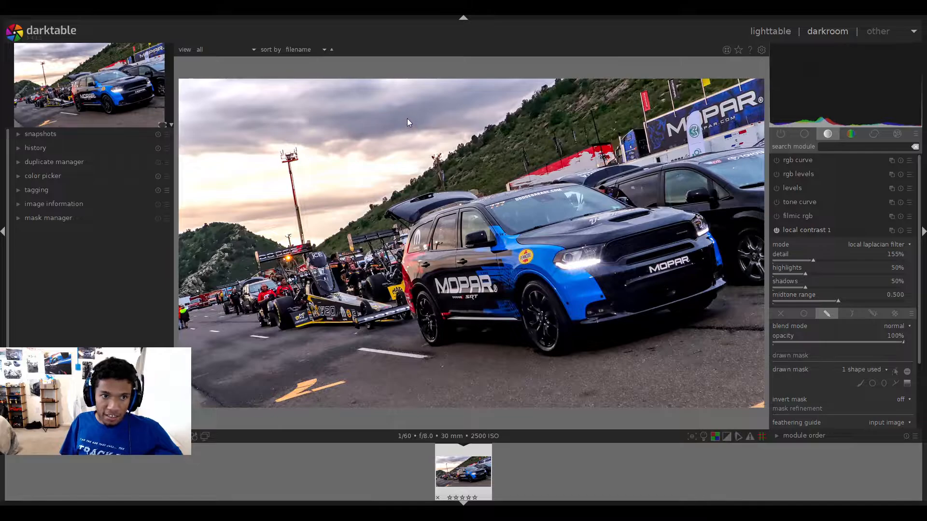
# - Compare the clouds with the second local contrast instance off and on
pyautogui.click(776, 234)
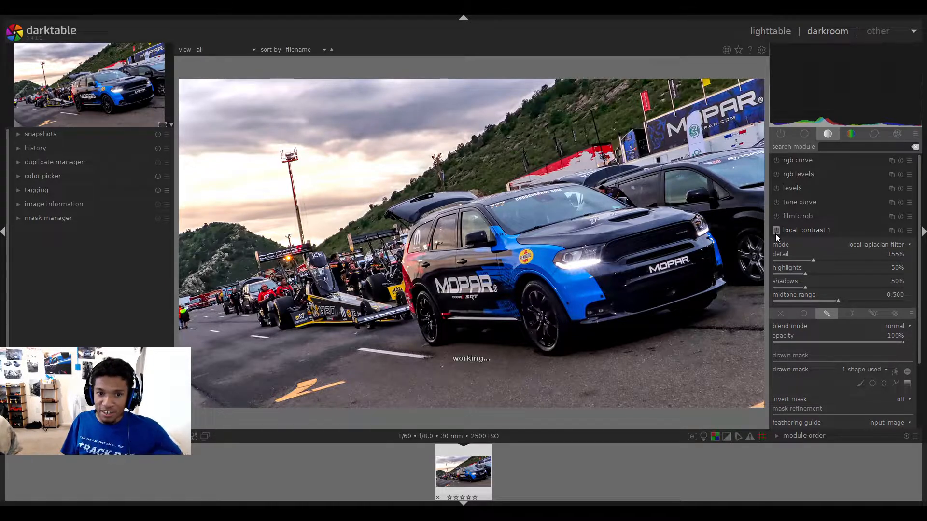
pyautogui.click(776, 234)
pyautogui.click(776, 235)
pyautogui.click(776, 234)
pyautogui.click(775, 233)
pyautogui.click(775, 234)
# - Set the sky-masked local contrast's detail to 145% and toggle the instance to compare the sky
pyautogui.click(809, 260)
pyautogui.scroll(-1, 810, 261)
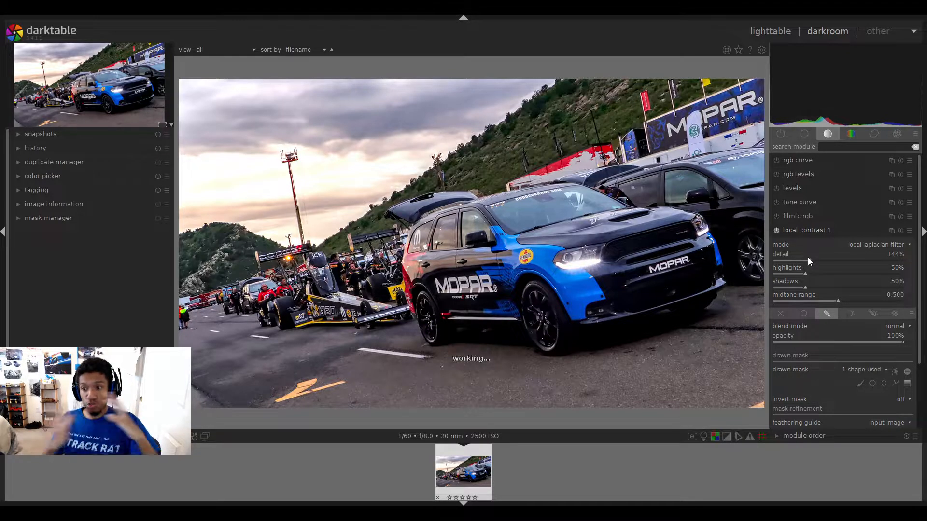
pyautogui.scroll(1, 809, 260)
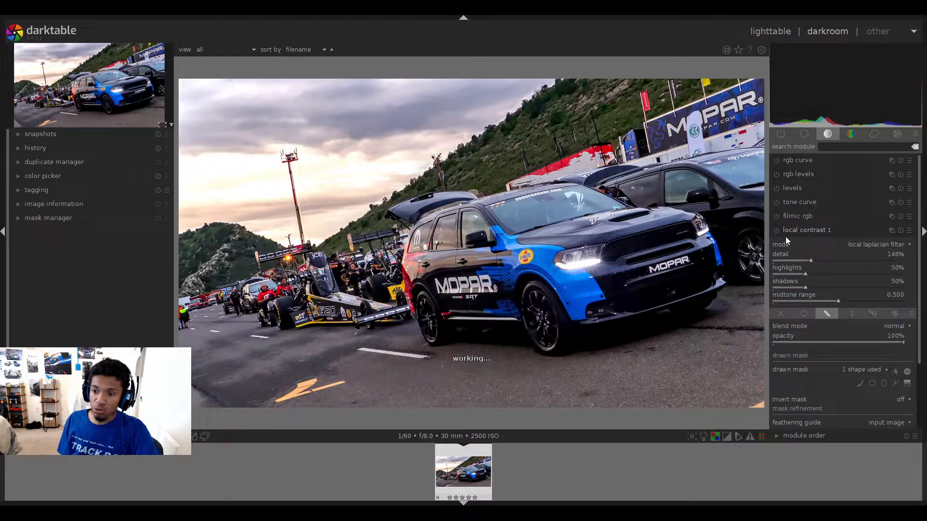
pyautogui.scroll(-1, 821, 259)
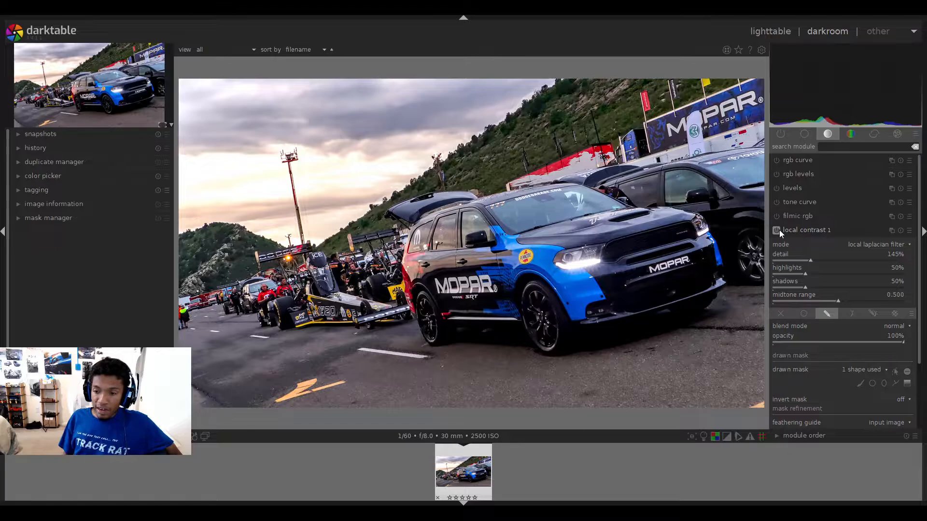
pyautogui.click(779, 229)
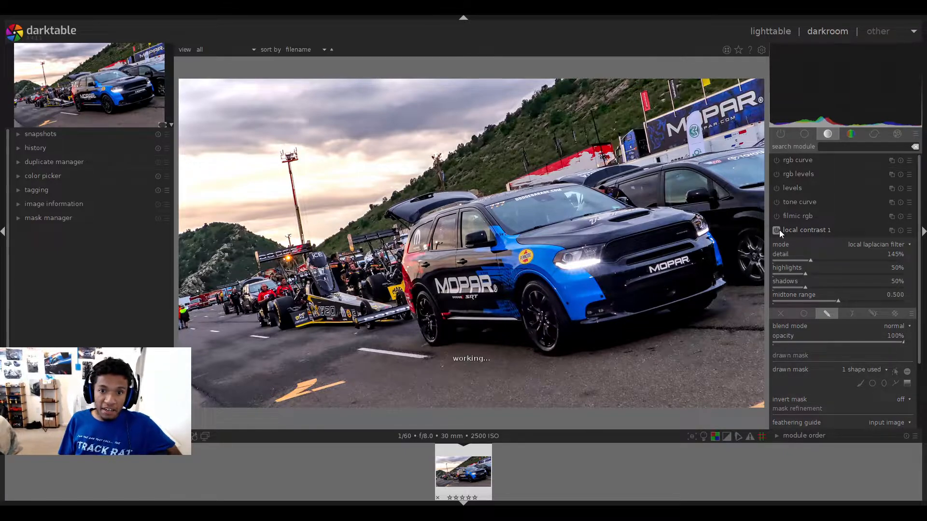
# - Compare the photo with and without the local contrast 1 effect
pyautogui.click(780, 230)
pyautogui.click(779, 230)
pyautogui.click(779, 230)
pyautogui.click(779, 230)
pyautogui.click(779, 230)
pyautogui.click(780, 230)
pyautogui.click(779, 230)
pyautogui.click(780, 229)
pyautogui.click(779, 230)
pyautogui.click(779, 230)
pyautogui.click(779, 230)
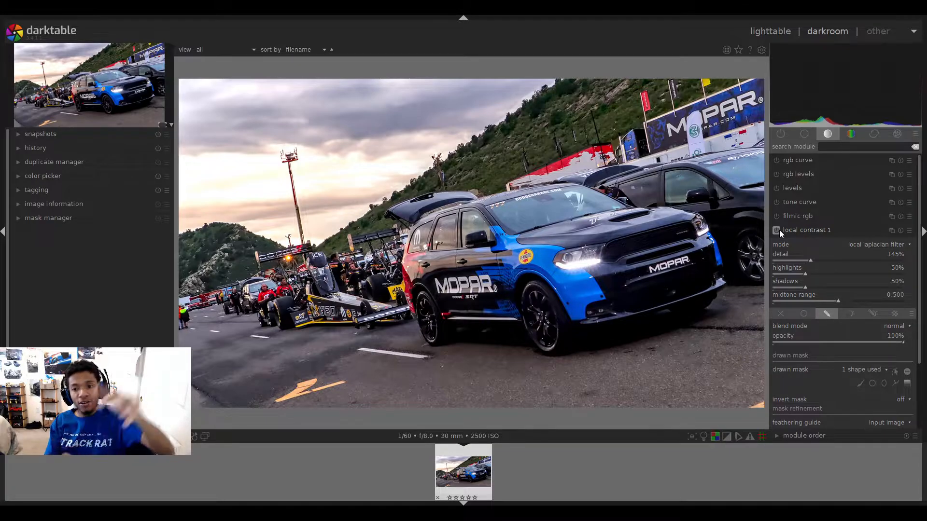
# - Set the detail of local contrast 1 to 147% and compare the photo with and without the effect
pyautogui.scroll(1, 823, 261)
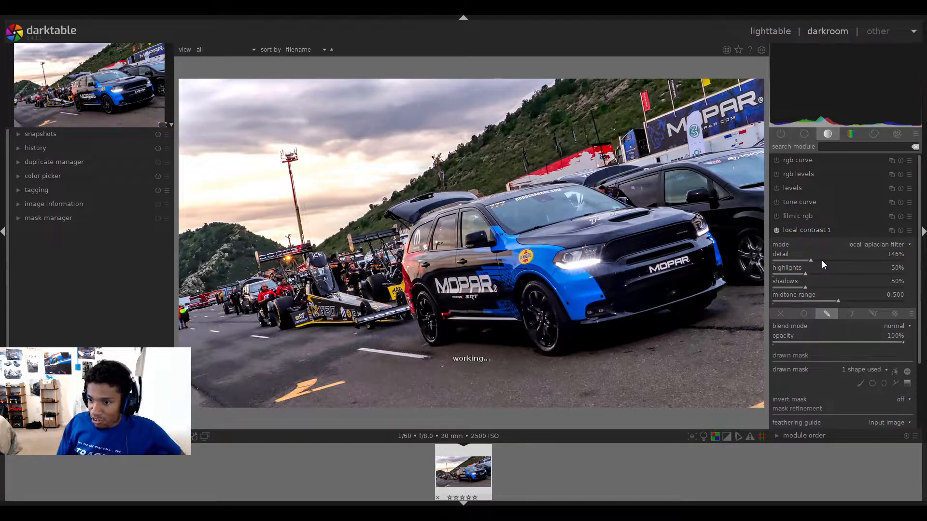
pyautogui.click(778, 232)
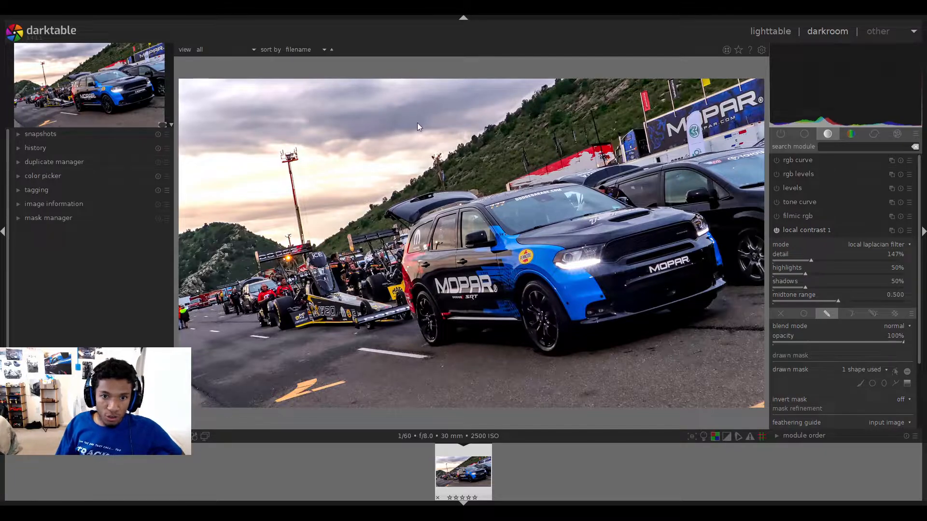
pyautogui.click(776, 231)
pyautogui.click(776, 231)
pyautogui.click(776, 231)
pyautogui.click(776, 230)
# - Set the detail of local contrast 1 to 141%, compare the photo with and without it, and collapse the module
pyautogui.scroll(-3, 820, 261)
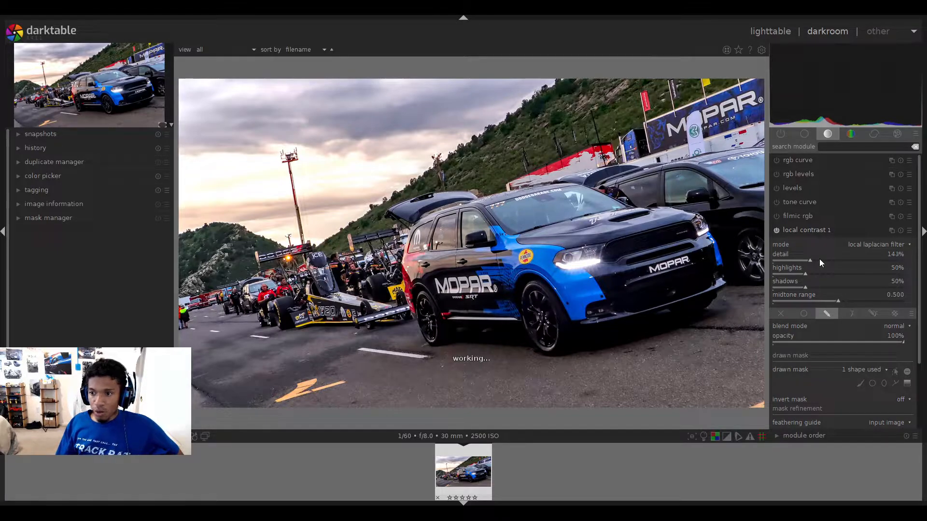
pyautogui.click(774, 231)
pyautogui.click(773, 232)
pyautogui.click(773, 232)
pyautogui.click(773, 232)
pyautogui.click(773, 232)
pyautogui.click(773, 232)
pyautogui.click(773, 231)
pyautogui.click(772, 231)
pyautogui.click(773, 231)
pyautogui.click(773, 231)
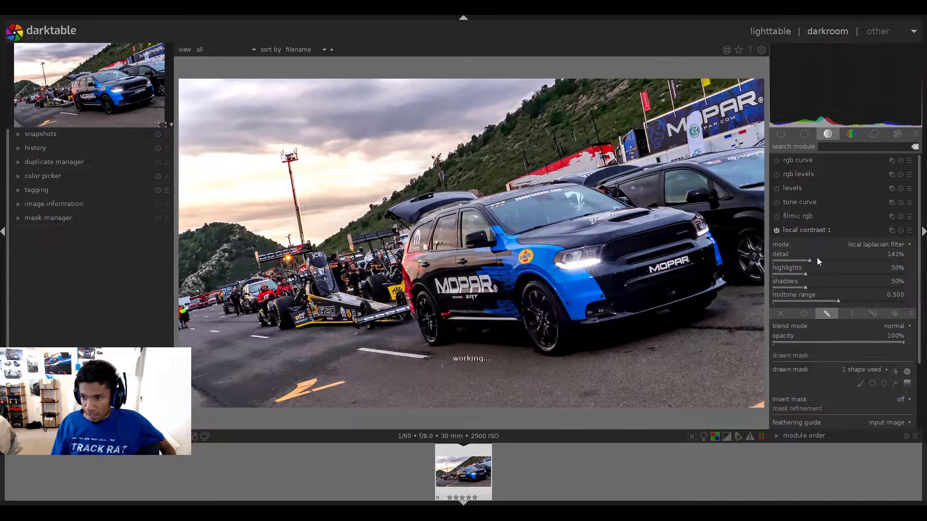
pyautogui.click(793, 231)
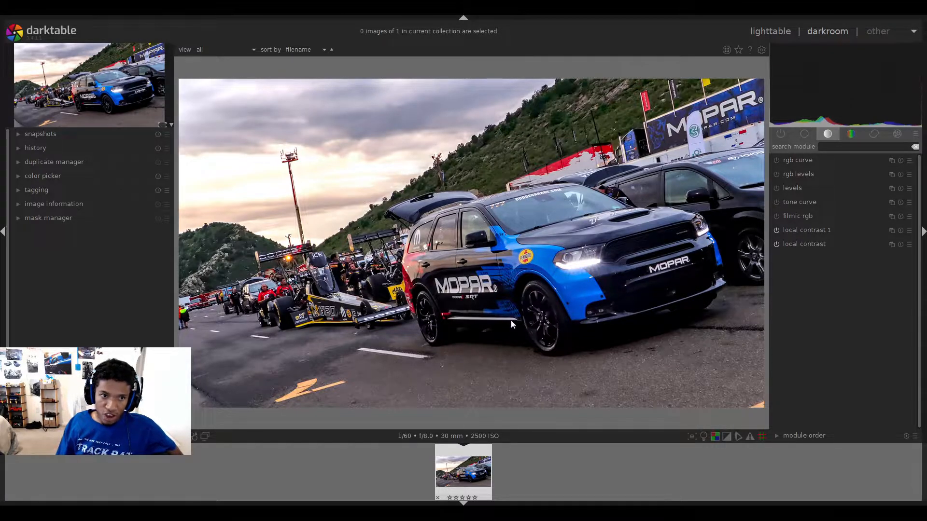
# - Set the shadows to +37 in the shadows and highlights module
pyautogui.click(813, 133)
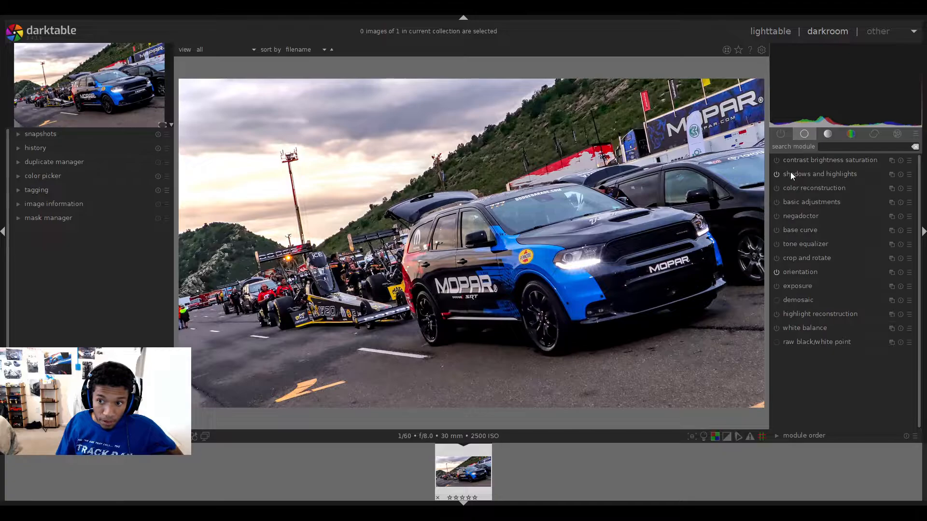
pyautogui.click(802, 173)
pyautogui.scroll(2, 844, 182)
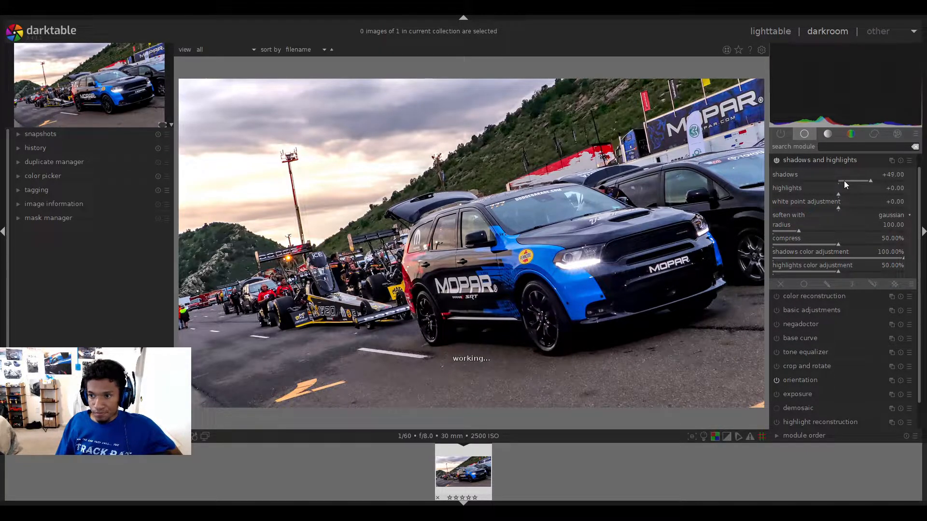
pyautogui.scroll(1, 844, 183)
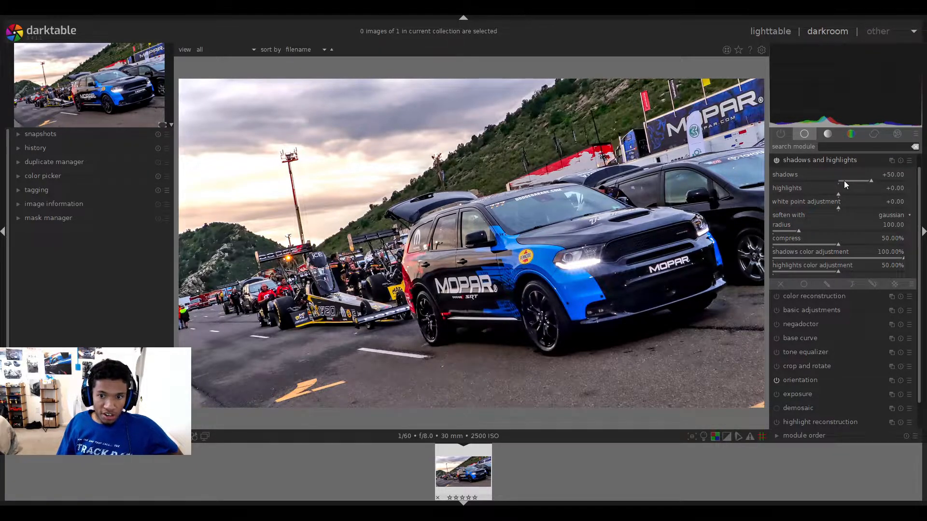
pyautogui.scroll(-2, 844, 185)
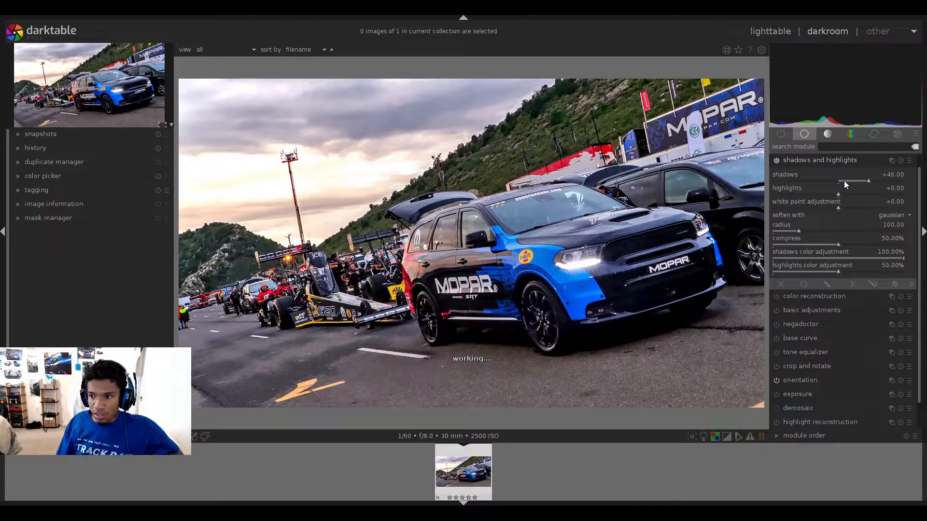
pyautogui.scroll(-3, 844, 182)
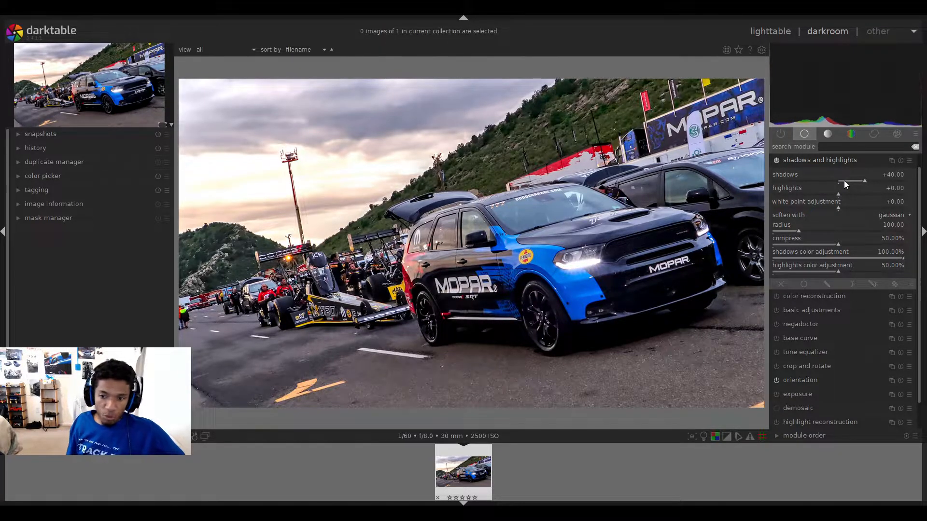
pyautogui.scroll(-2, 845, 185)
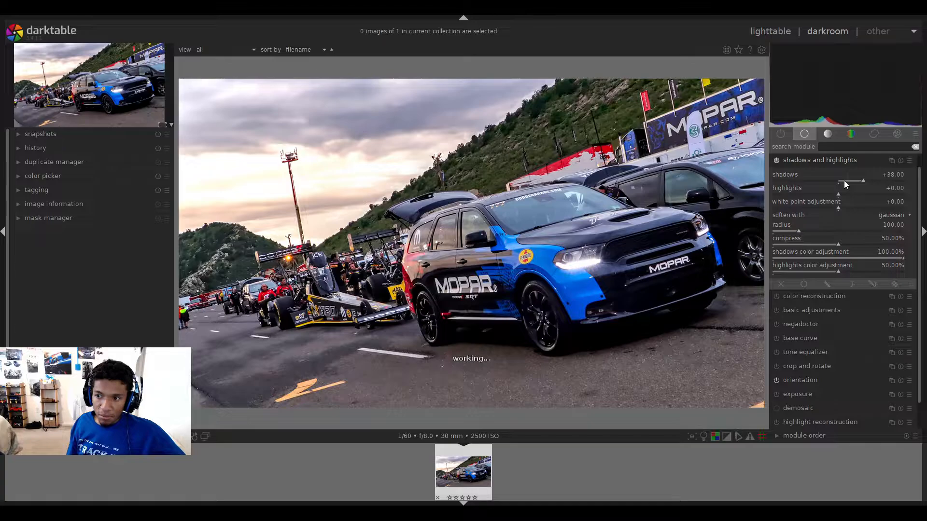
pyautogui.click(796, 162)
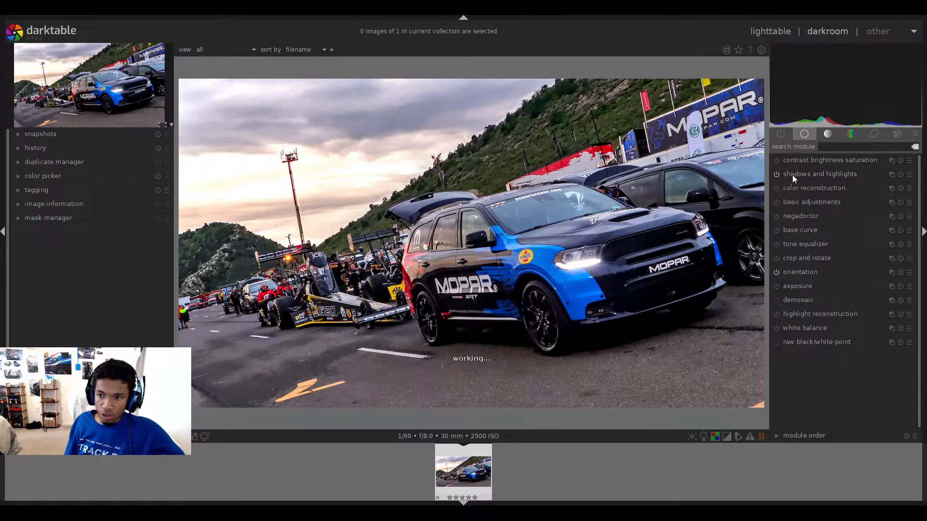
# - Try lowering the highlights to -50 in the shadows and highlights module
pyautogui.click(794, 175)
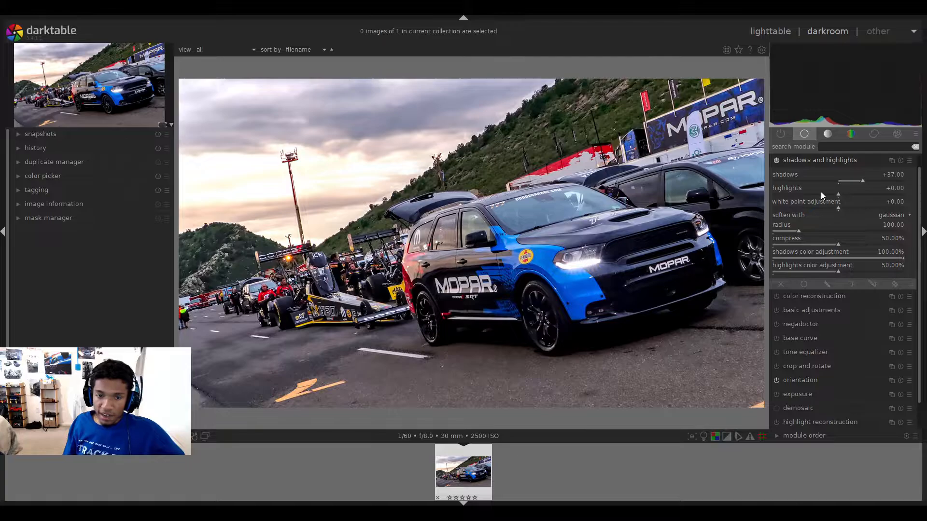
pyautogui.scroll(-3, 826, 195)
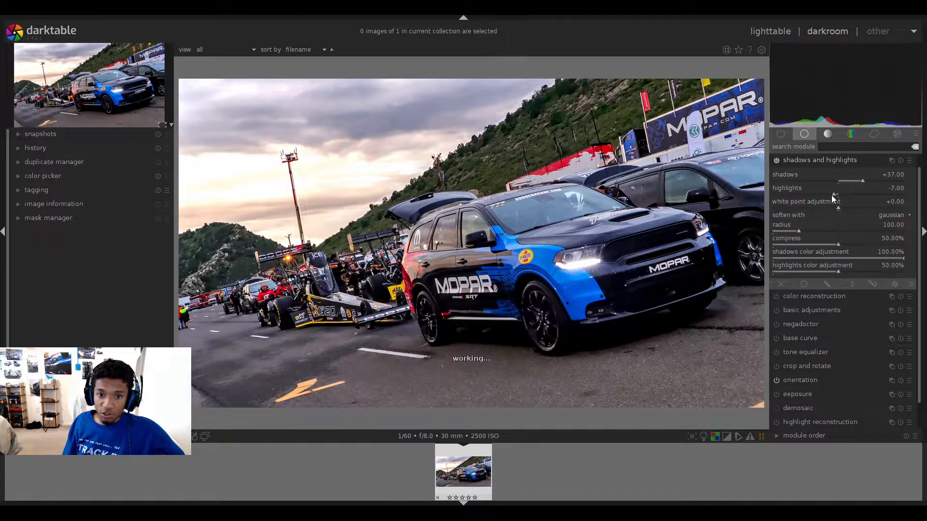
pyautogui.scroll(-5, 831, 195)
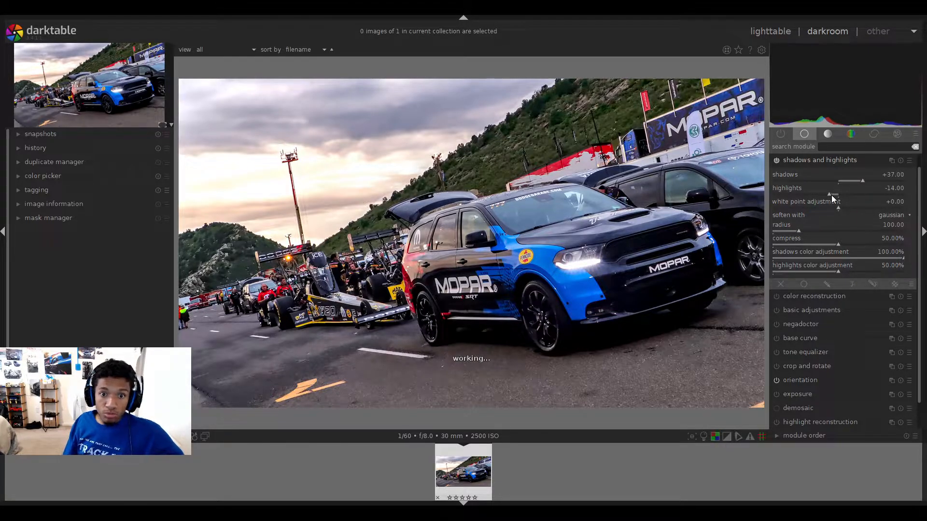
pyautogui.scroll(-2, 832, 195)
pyautogui.scroll(-3, 831, 195)
pyautogui.scroll(-5, 832, 195)
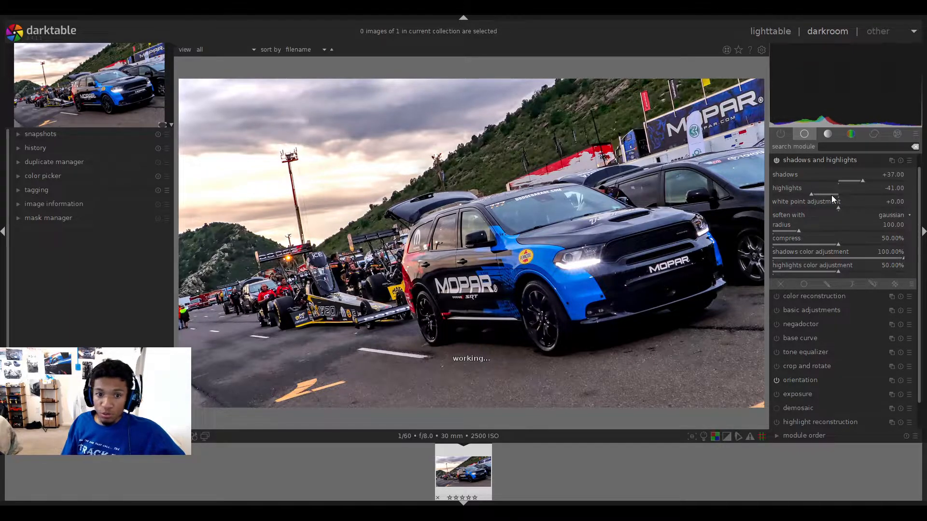
pyautogui.scroll(-5, 831, 195)
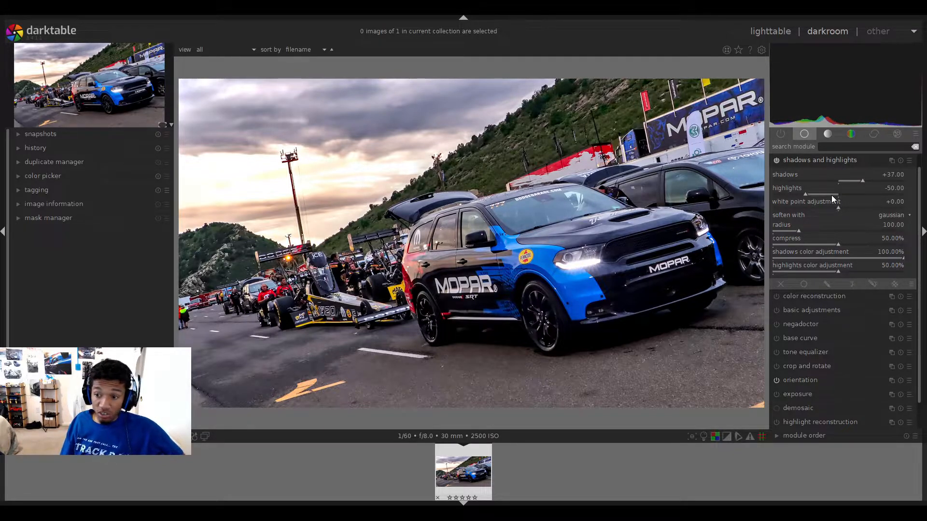
# - Raise the highlights gradually back to 0 while checking the sky
pyautogui.scroll(9, 831, 195)
pyautogui.scroll(2, 831, 195)
pyautogui.scroll(6, 832, 195)
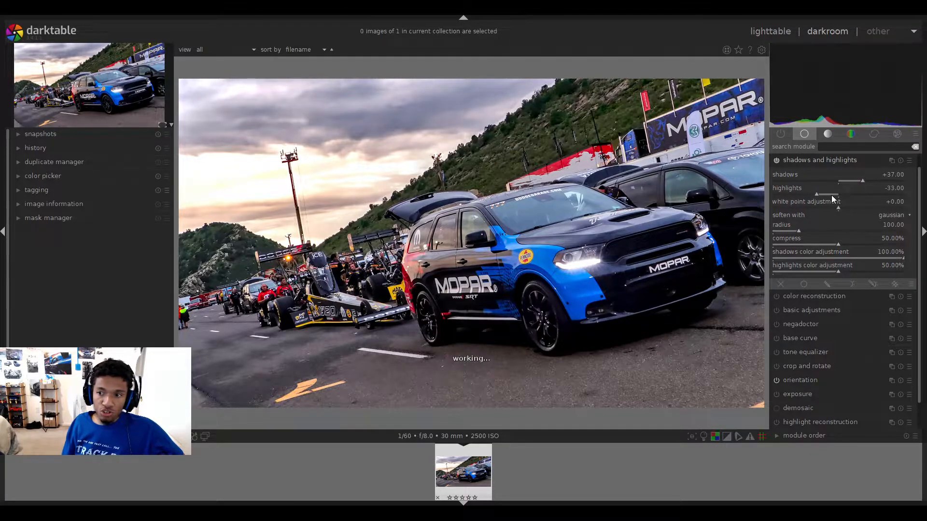
pyautogui.scroll(3, 831, 195)
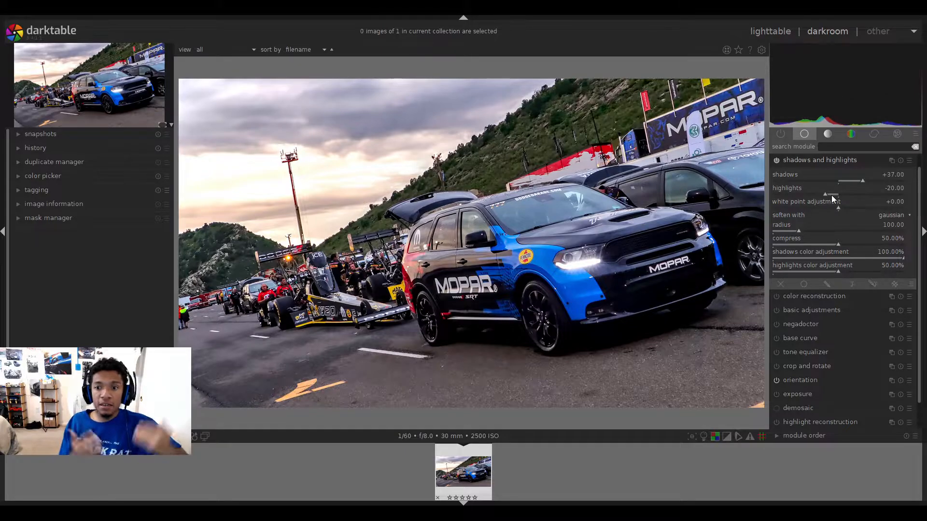
pyautogui.scroll(2, 831, 198)
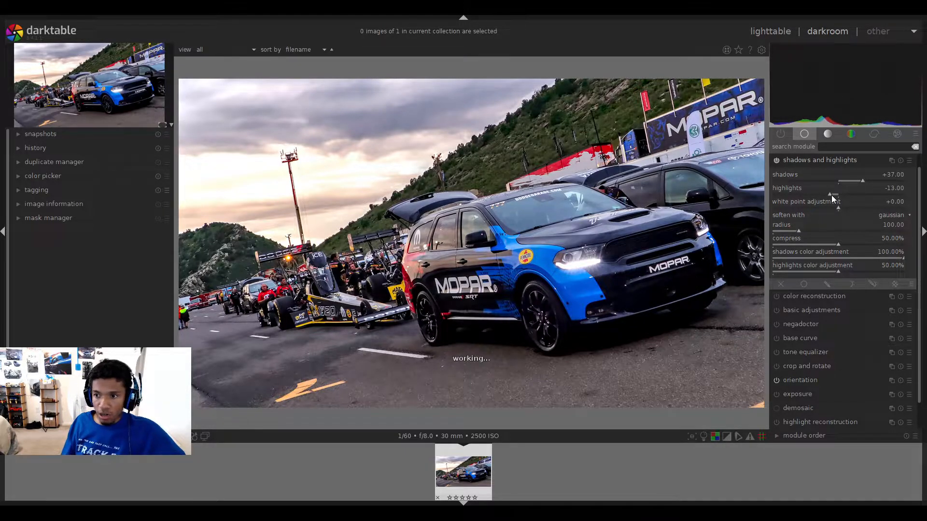
pyautogui.scroll(2, 832, 195)
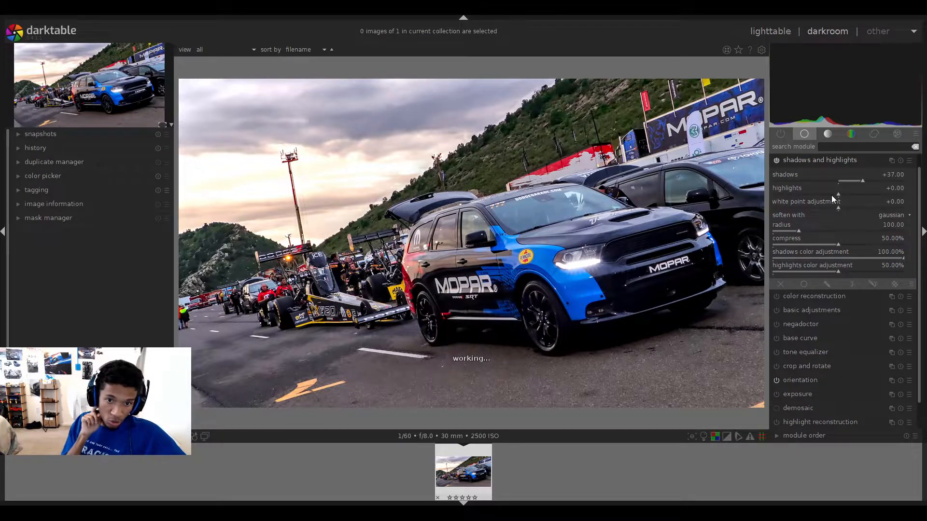
# - Set the highlights to -3 and collapse the shadows and highlights module
pyautogui.scroll(-3, 832, 199)
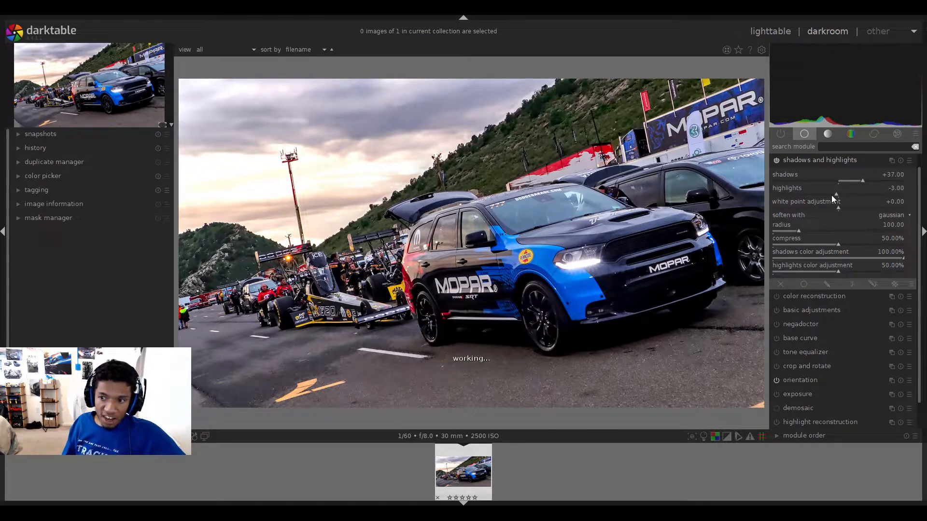
pyautogui.scroll(-2, 831, 195)
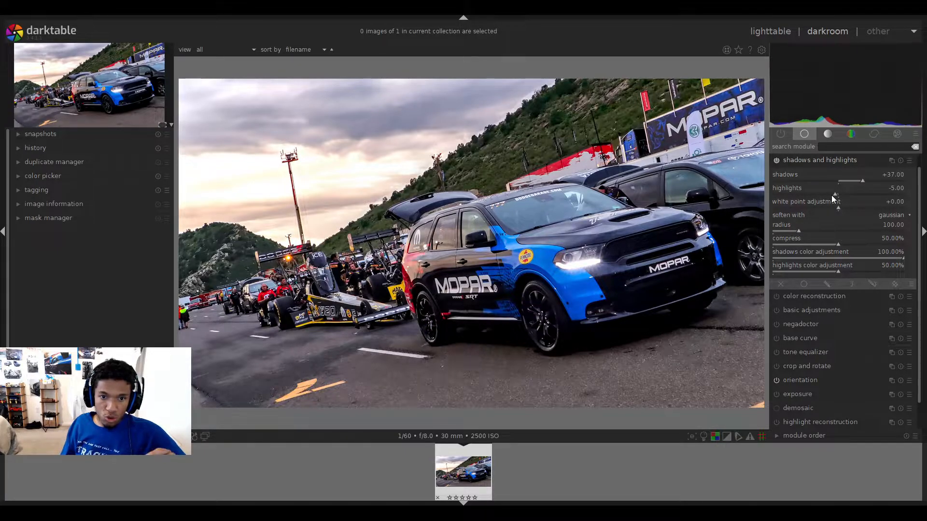
pyautogui.scroll(-3, 831, 195)
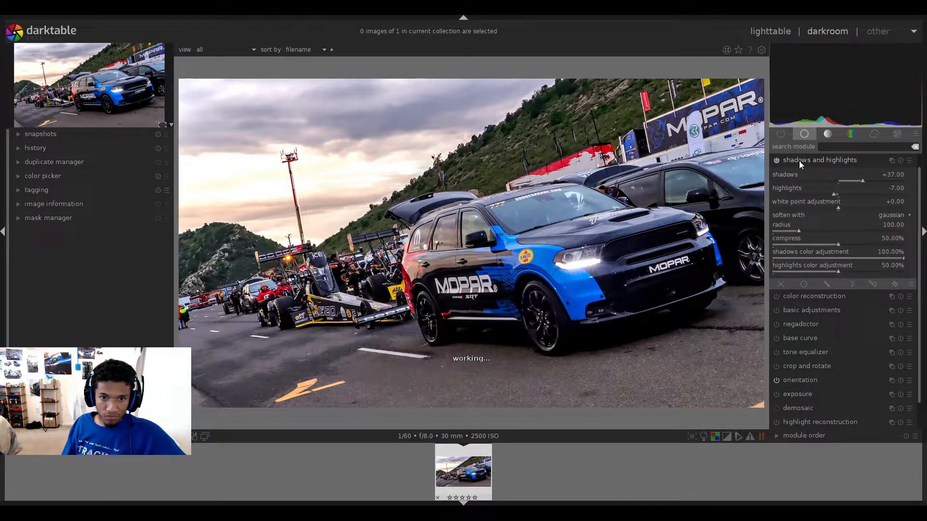
pyautogui.scroll(3, 842, 194)
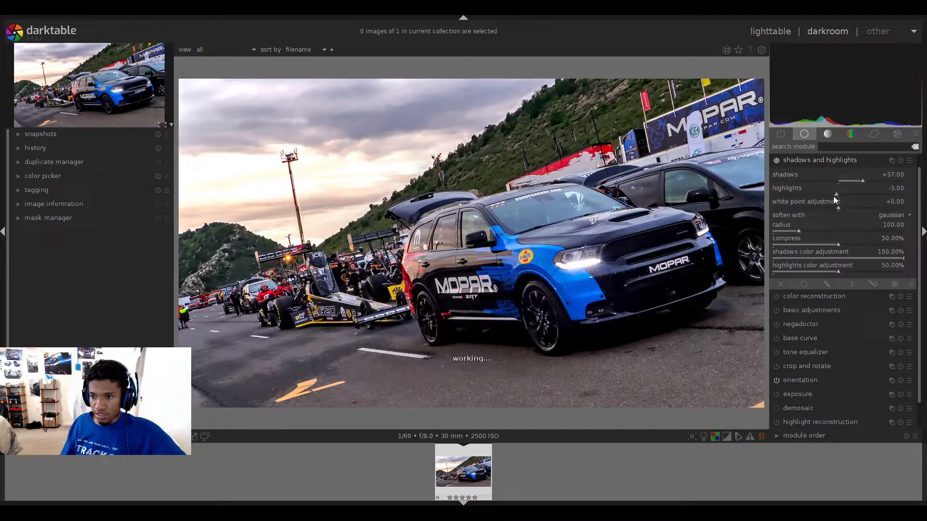
pyautogui.click(806, 160)
pyautogui.click(827, 133)
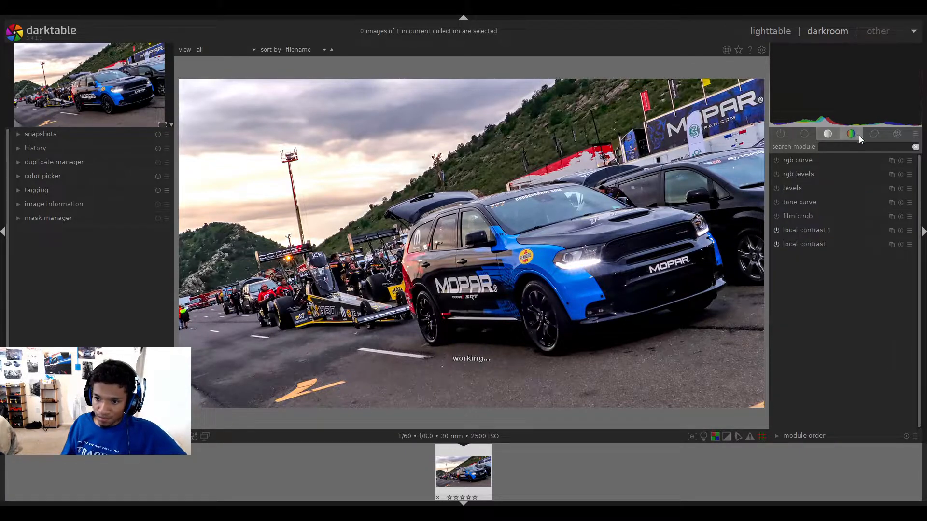
pyautogui.click(859, 138)
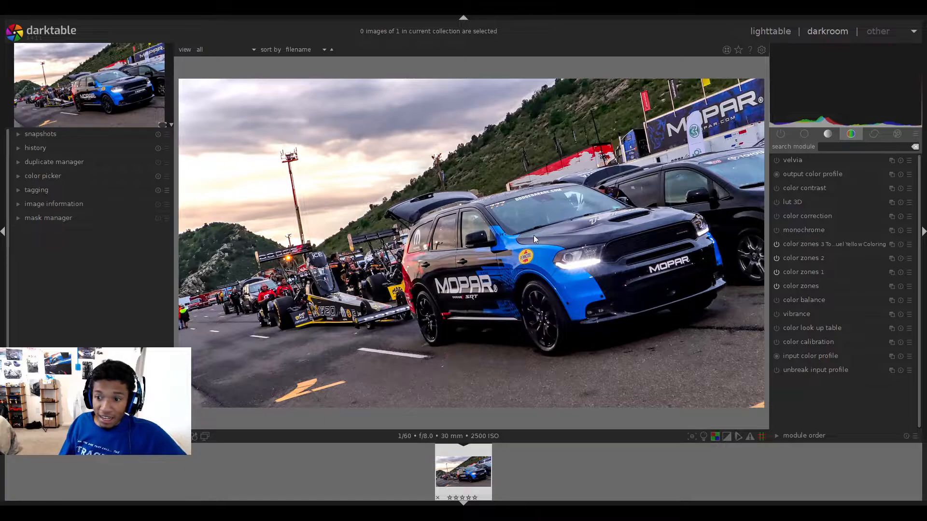
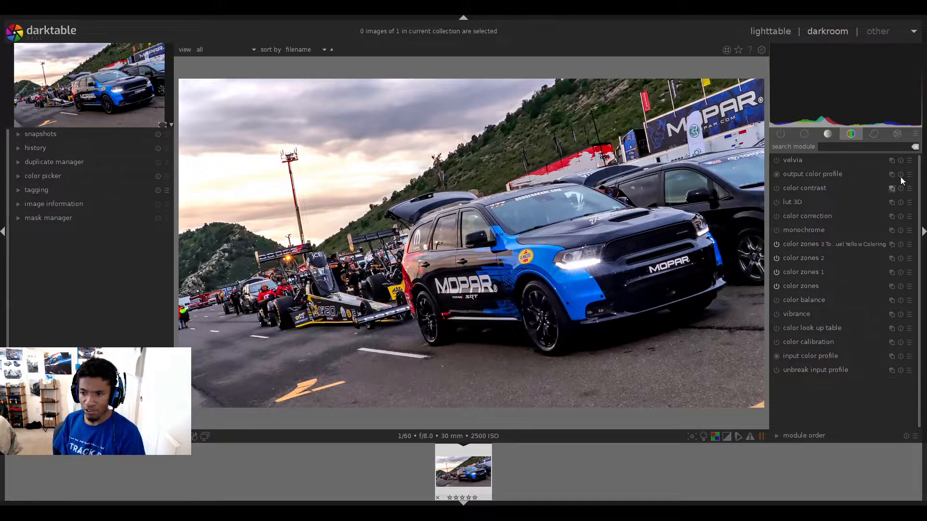
pyautogui.click(872, 137)
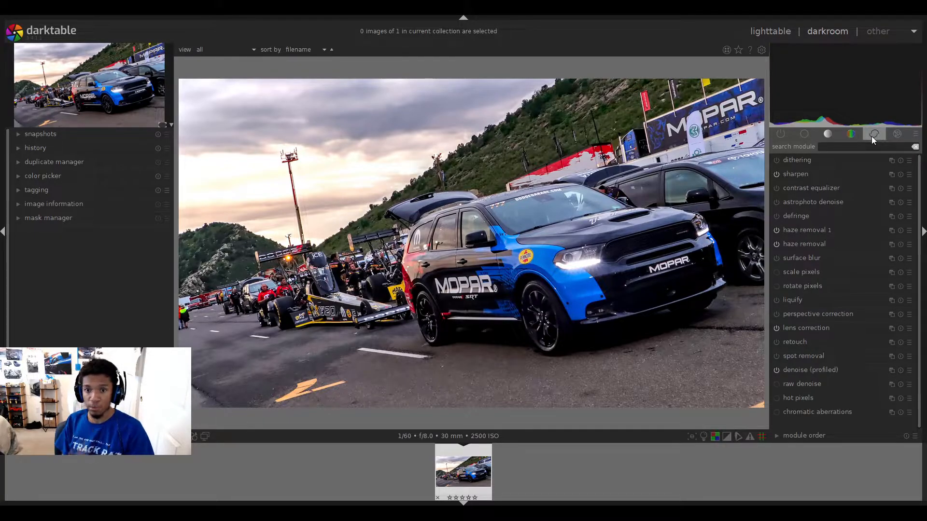
# - Add a drawn mask to the base curve module and prepare an enlarged mask brush
pyautogui.click(806, 135)
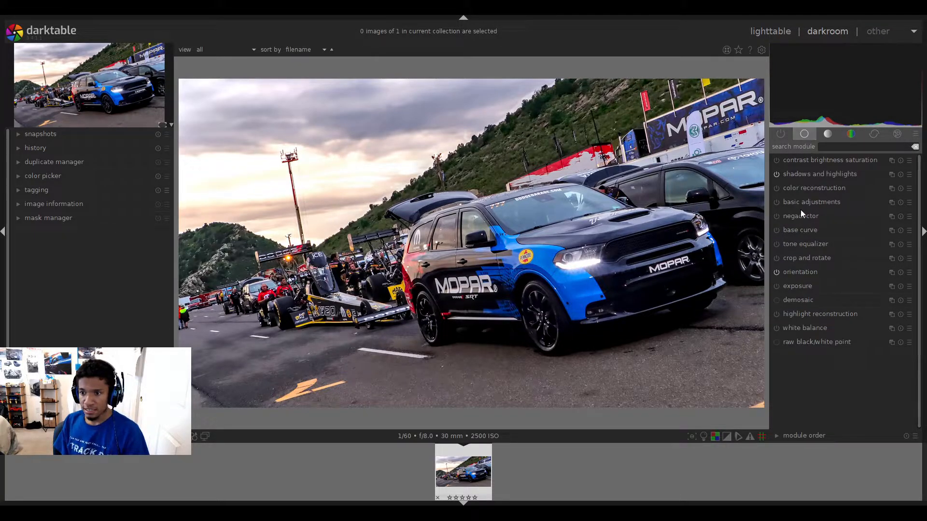
pyautogui.click(799, 230)
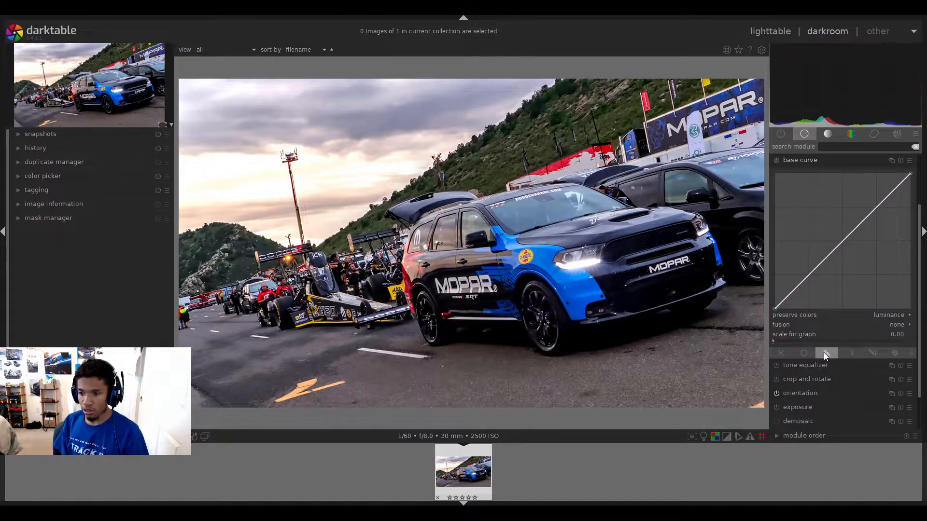
pyautogui.moveTo(920, 304); pyautogui.dragTo(920, 329)
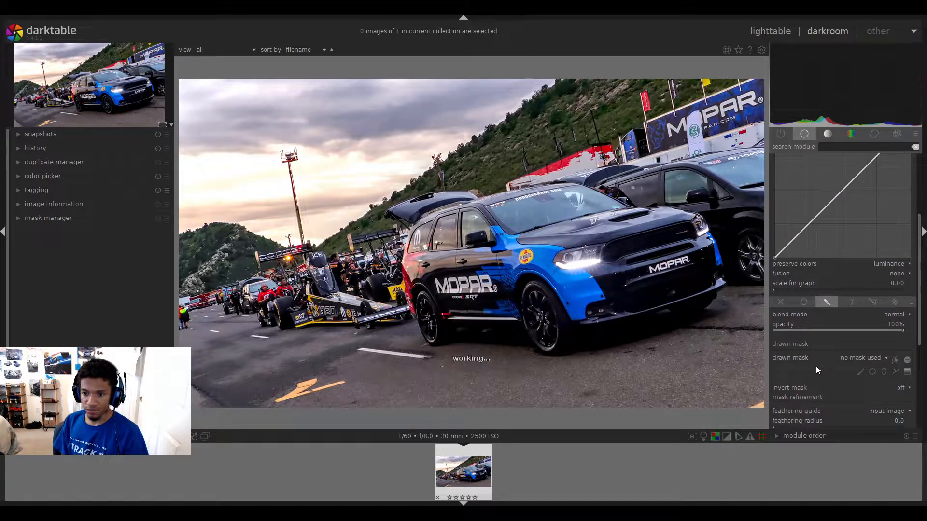
pyautogui.click(860, 372)
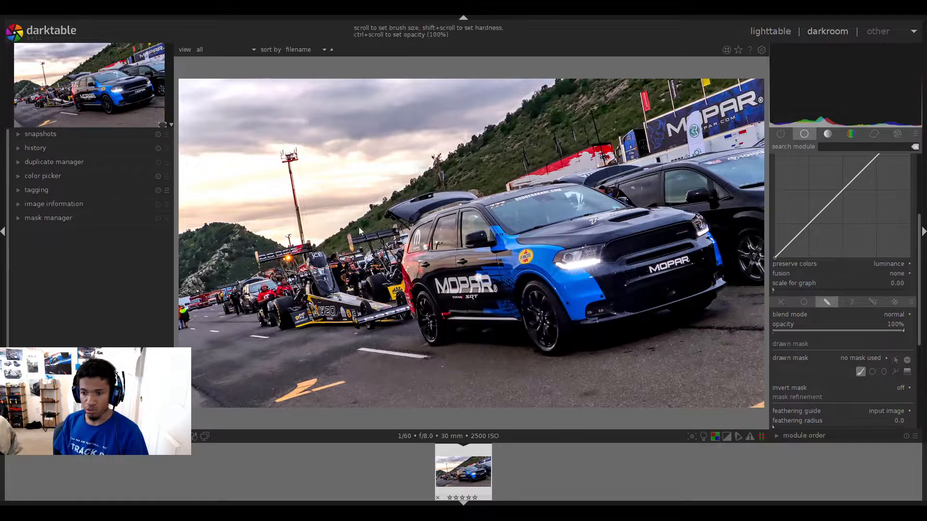
pyautogui.scroll(2, 508, 254)
pyautogui.scroll(6, 507, 256)
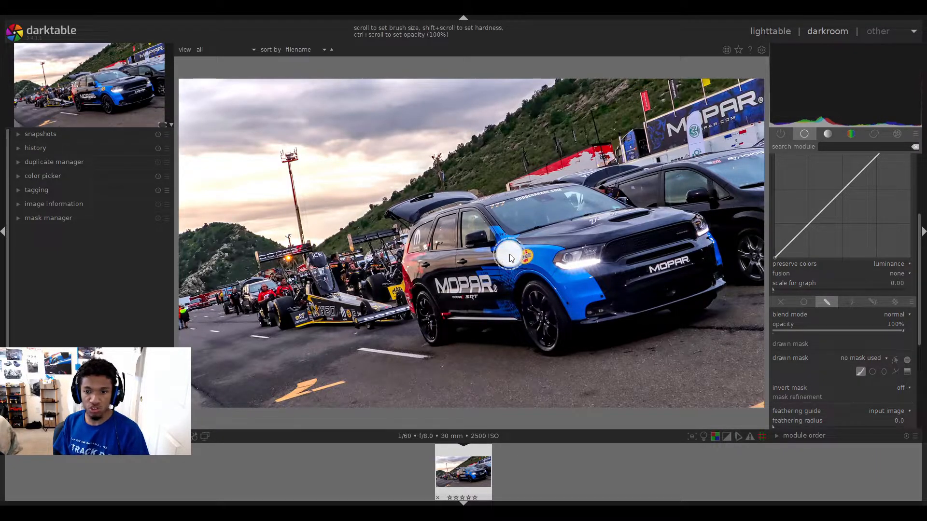
pyautogui.scroll(1, 501, 254)
# - Paint the base curve mask over the blue and black SUV, including its windows and rear spoiler, and hide the mask outline
pyautogui.moveTo(465, 249)
pyautogui.mouseDown()
pyautogui.moveTo(574, 262)
pyautogui.moveTo(536, 281)
pyautogui.moveTo(570, 266)
pyautogui.moveTo(471, 278)
pyautogui.moveTo(466, 303)
pyautogui.moveTo(542, 314)
pyautogui.moveTo(547, 330)
pyautogui.moveTo(610, 283)
pyautogui.moveTo(590, 303)
pyautogui.moveTo(702, 269)
pyautogui.moveTo(567, 249)
pyautogui.moveTo(595, 240)
pyautogui.moveTo(694, 256)
pyautogui.moveTo(687, 238)
pyautogui.moveTo(522, 228)
pyautogui.moveTo(452, 250)
pyautogui.moveTo(440, 299)
pyautogui.mouseUp()
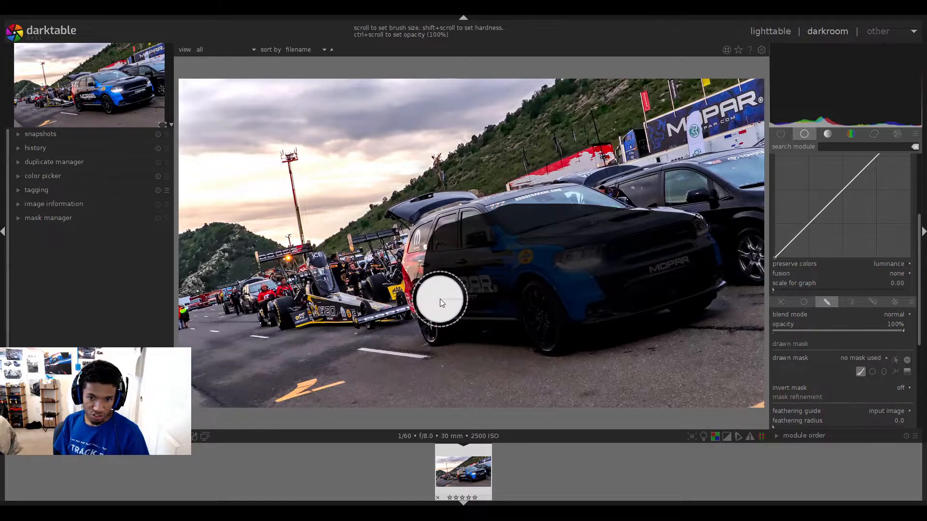
pyautogui.moveTo(433, 240)
pyautogui.mouseDown()
pyautogui.moveTo(514, 219)
pyautogui.moveTo(615, 217)
pyautogui.mouseUp()
pyautogui.moveTo(537, 214); pyautogui.dragTo(586, 215)
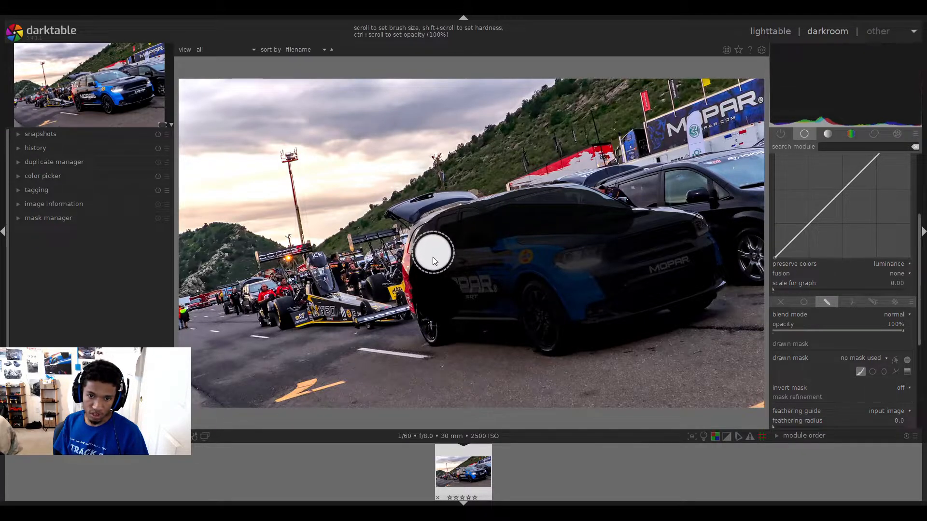
pyautogui.scroll(-3, 433, 263)
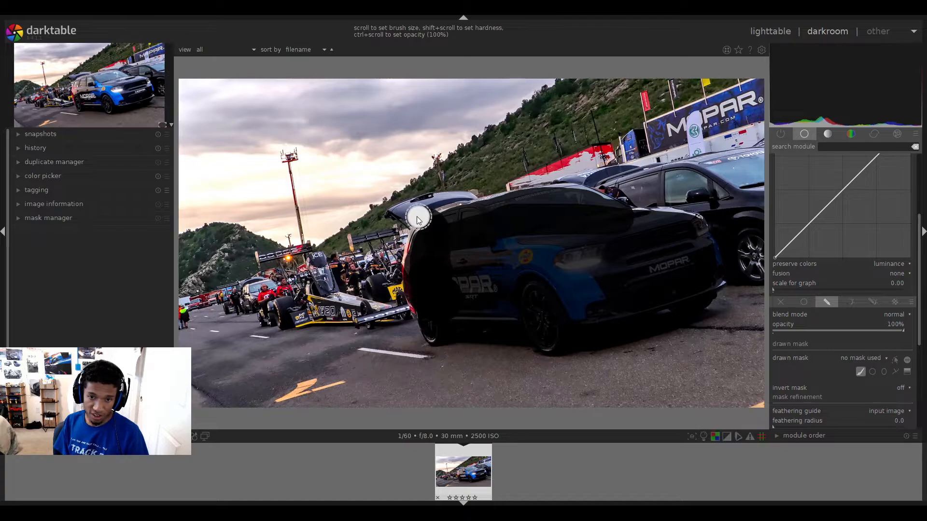
pyautogui.moveTo(415, 211); pyautogui.dragTo(488, 203)
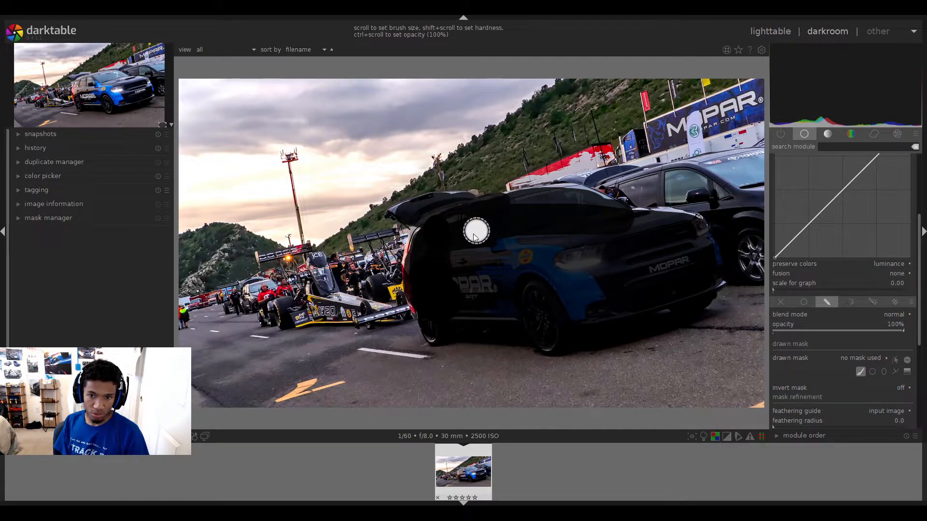
pyautogui.moveTo(430, 236)
pyautogui.mouseDown()
pyautogui.moveTo(422, 231)
pyautogui.moveTo(414, 269)
pyautogui.mouseUp()
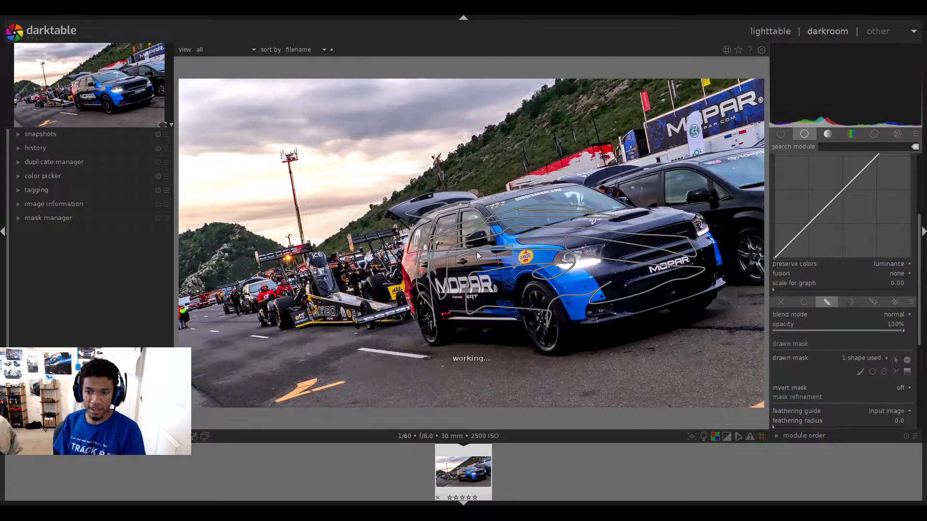
pyautogui.click(896, 361)
# - Lift the masked base curve's shadow point to about 25.82 / 34.16 to brighten the SUV
pyautogui.scroll(2, 821, 290)
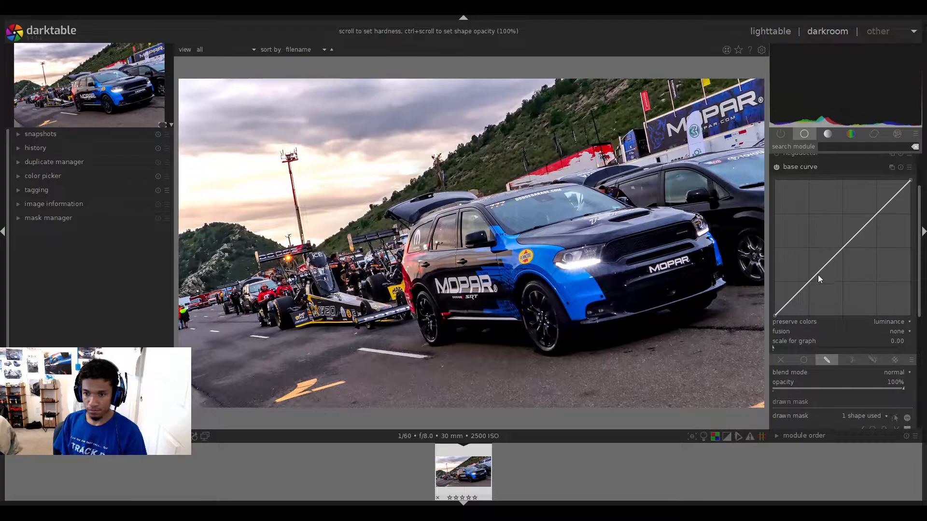
pyautogui.click(776, 167)
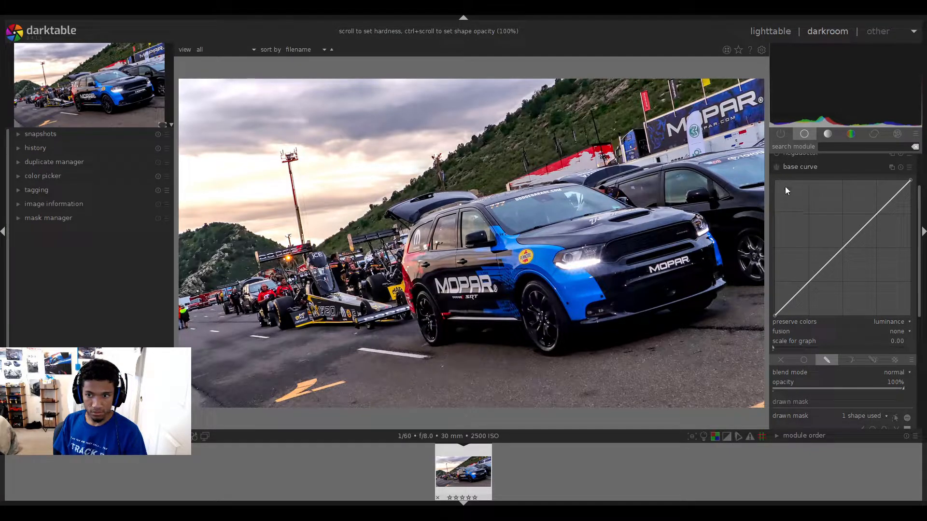
pyautogui.click(777, 167)
pyautogui.moveTo(810, 279); pyautogui.dragTo(811, 273)
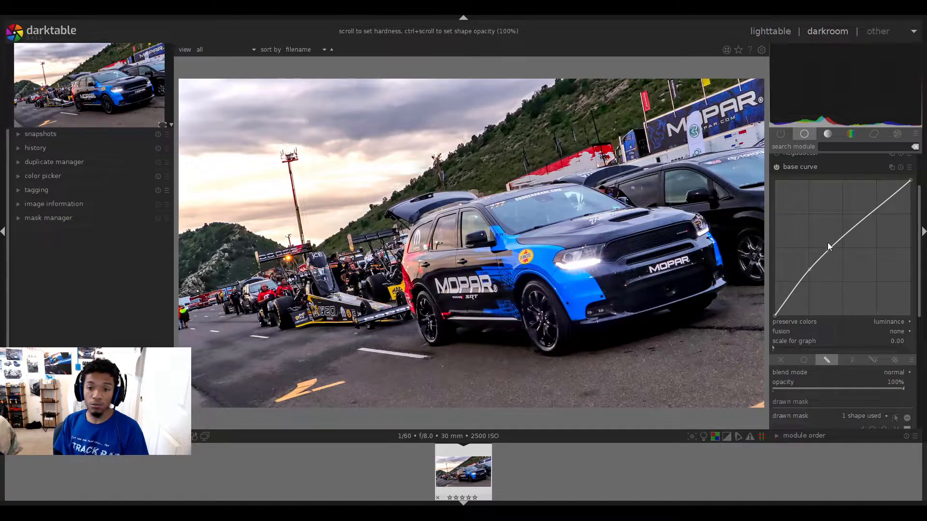
# - Compare the SUV with the masked base curve adjustment disabled and enabled
pyautogui.click(777, 167)
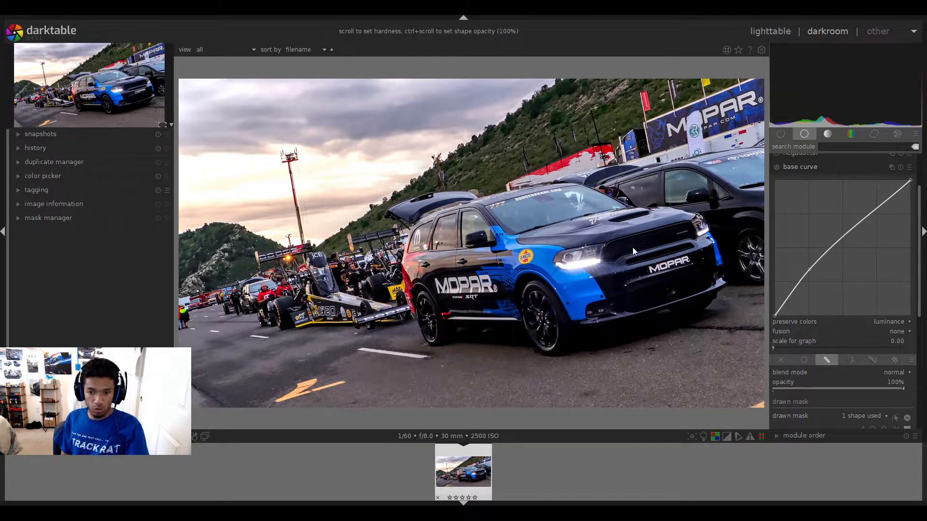
pyautogui.click(776, 168)
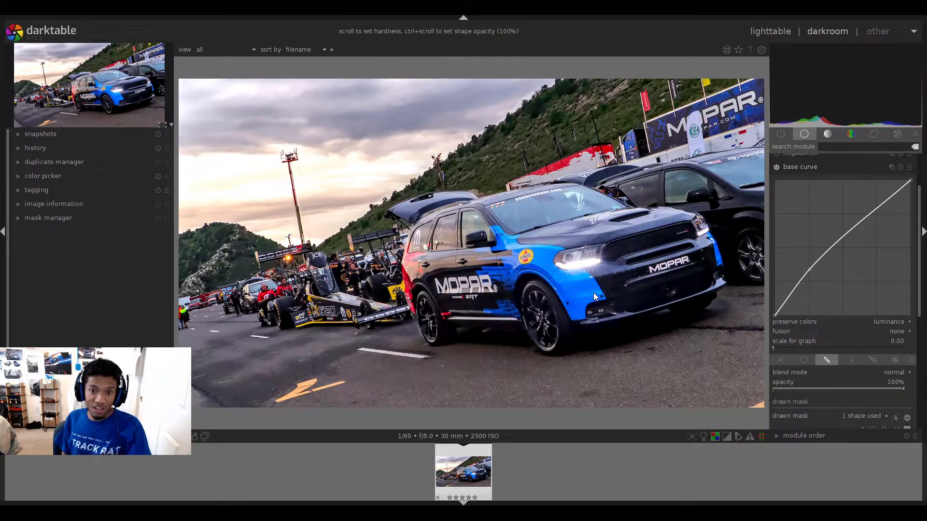
pyautogui.click(776, 167)
pyautogui.click(777, 167)
pyautogui.click(777, 167)
pyautogui.click(776, 167)
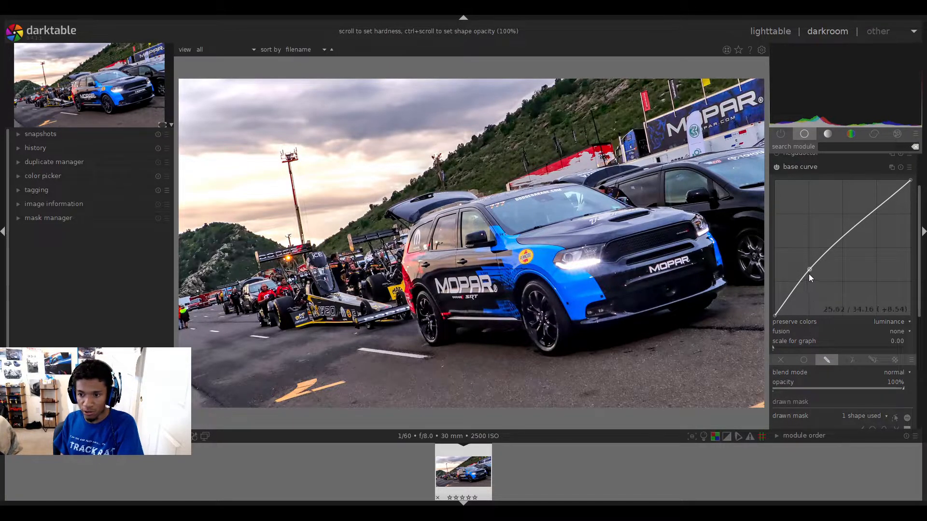
# - Lower the masked curve's shadow point slightly and compare the SUV with and without the softer adjustment
pyautogui.moveTo(808, 272); pyautogui.dragTo(809, 276)
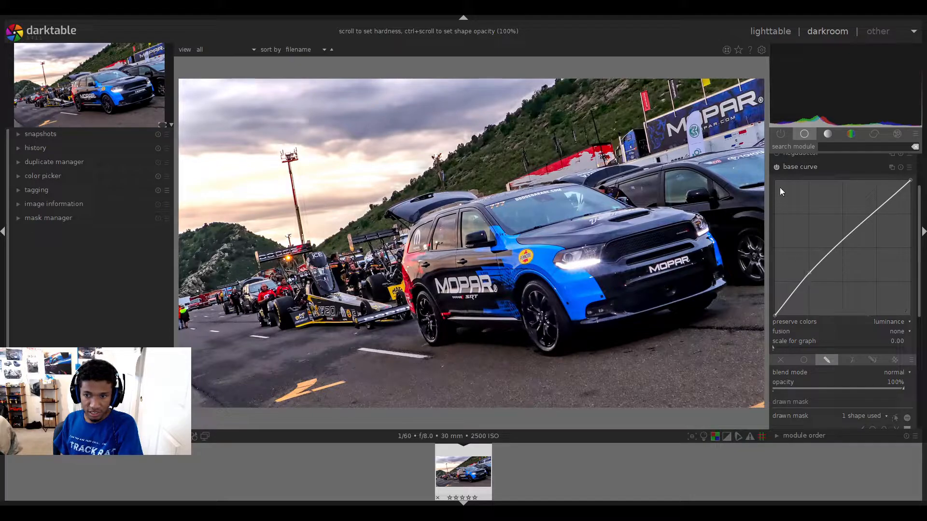
pyautogui.click(776, 167)
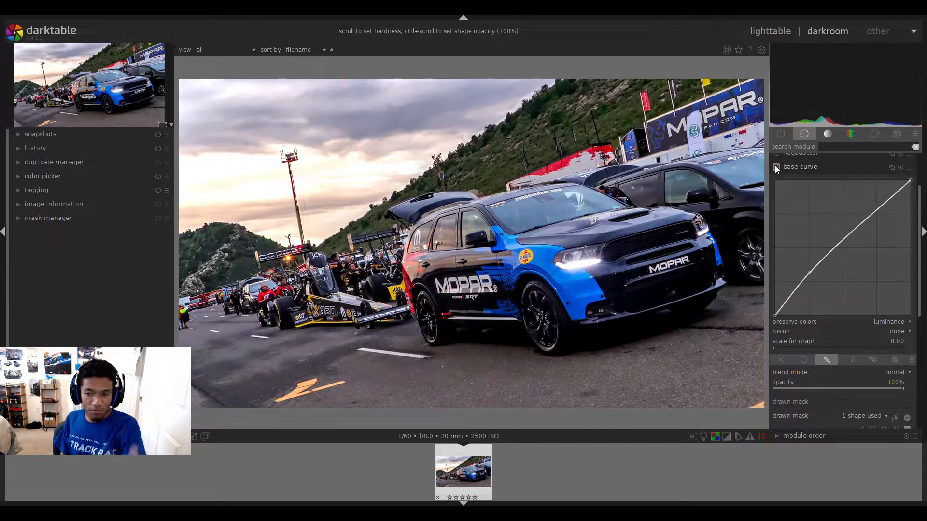
pyautogui.click(776, 167)
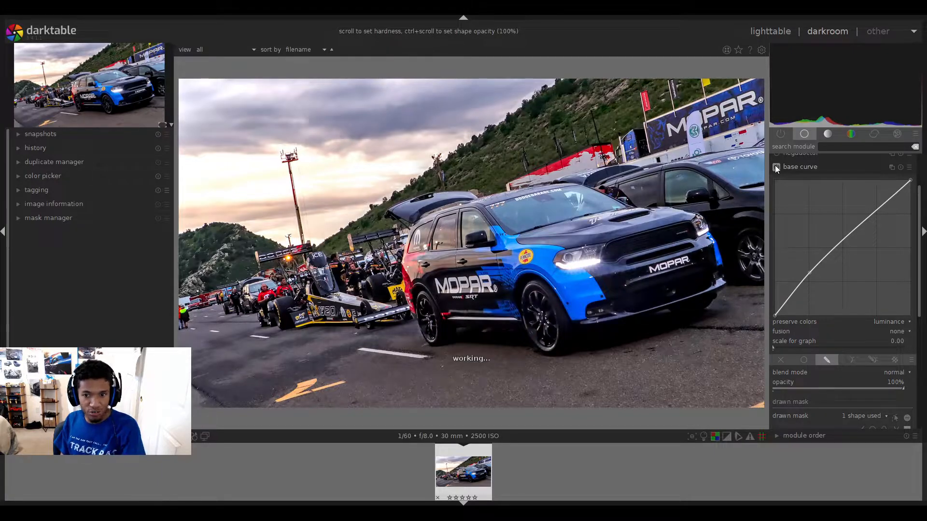
pyautogui.click(776, 167)
pyautogui.click(776, 167)
pyautogui.click(776, 167)
pyautogui.click(776, 167)
pyautogui.click(776, 167)
pyautogui.click(776, 167)
pyautogui.click(776, 167)
pyautogui.click(776, 167)
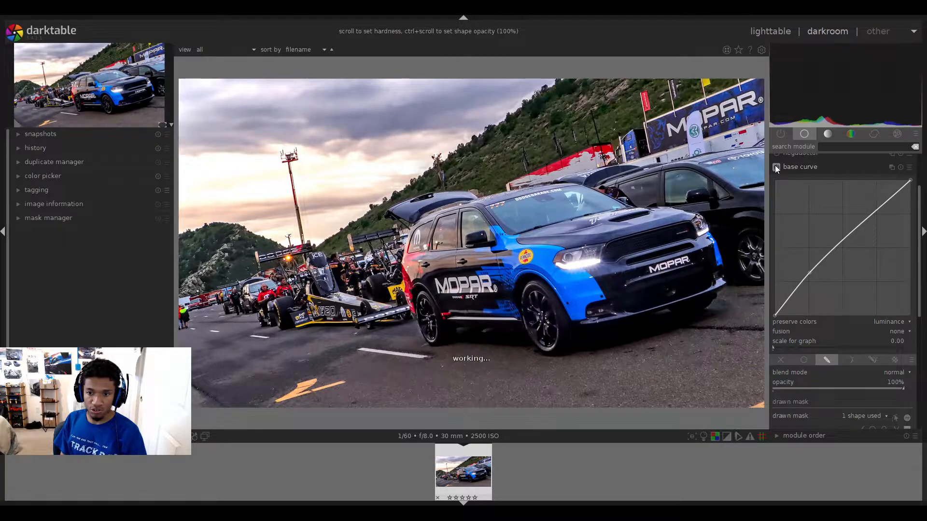
# - Reset the base curve and lift its shadow point to about 26.33 / 34.52 across the whole photo
pyautogui.click(900, 167)
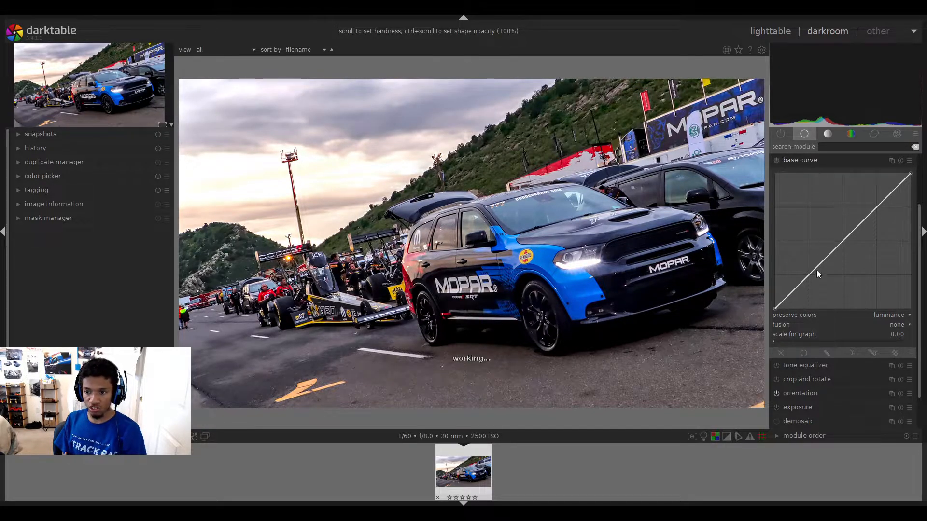
pyautogui.moveTo(810, 272); pyautogui.dragTo(810, 262)
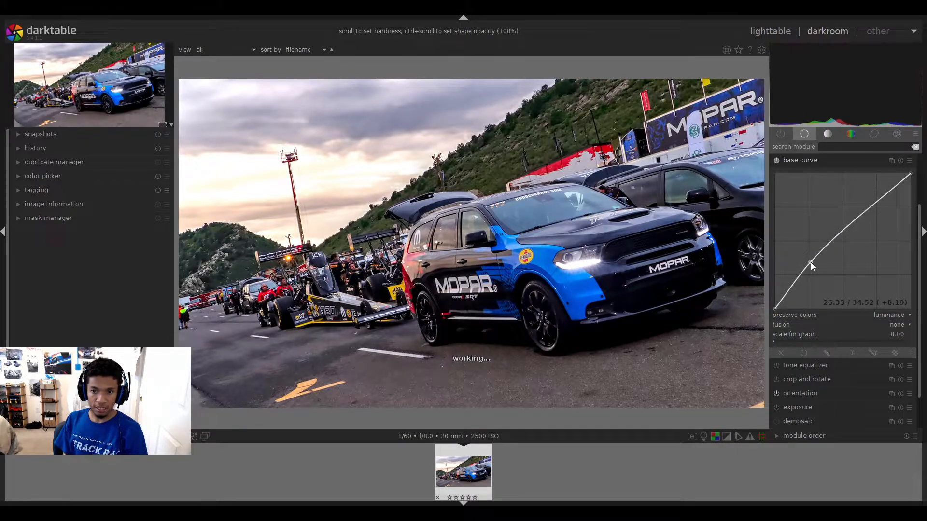
pyautogui.click(776, 161)
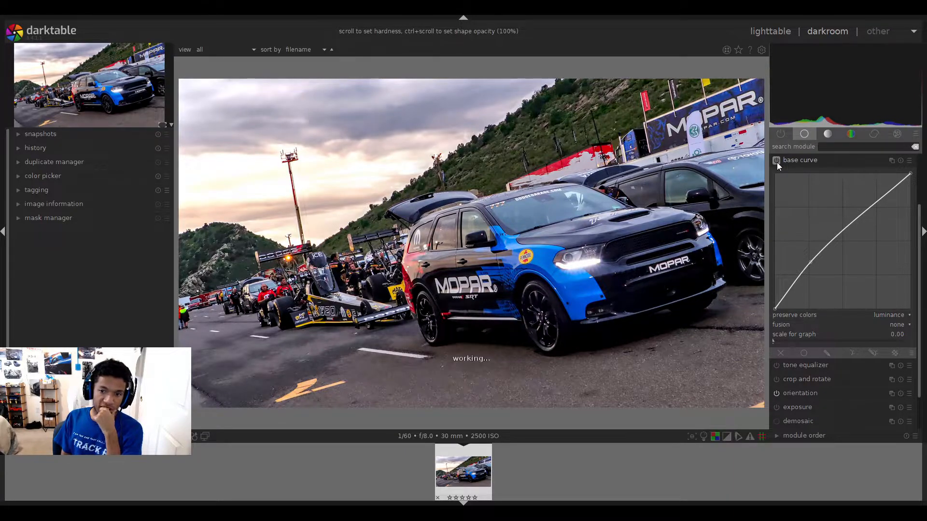
pyautogui.click(778, 162)
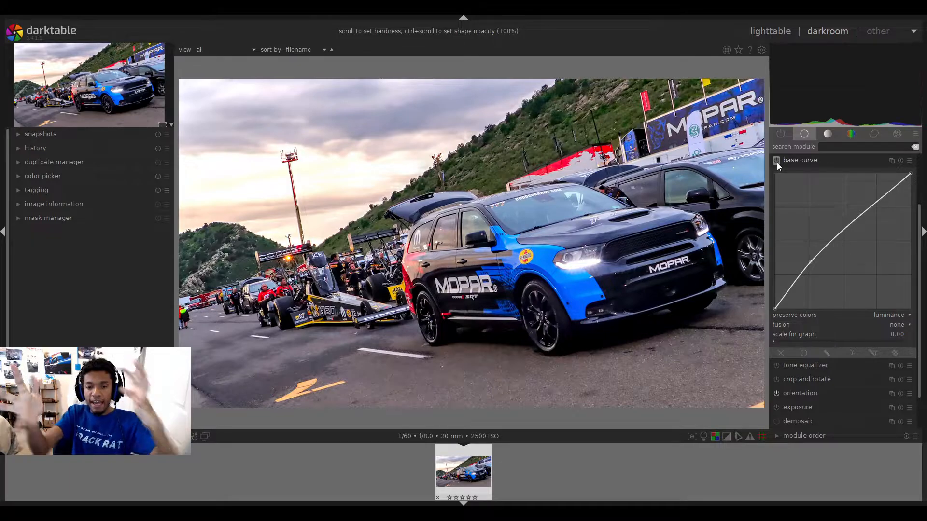
# - Compare the whole photo with the unmasked base curve adjustment off and on
pyautogui.click(777, 162)
pyautogui.click(778, 162)
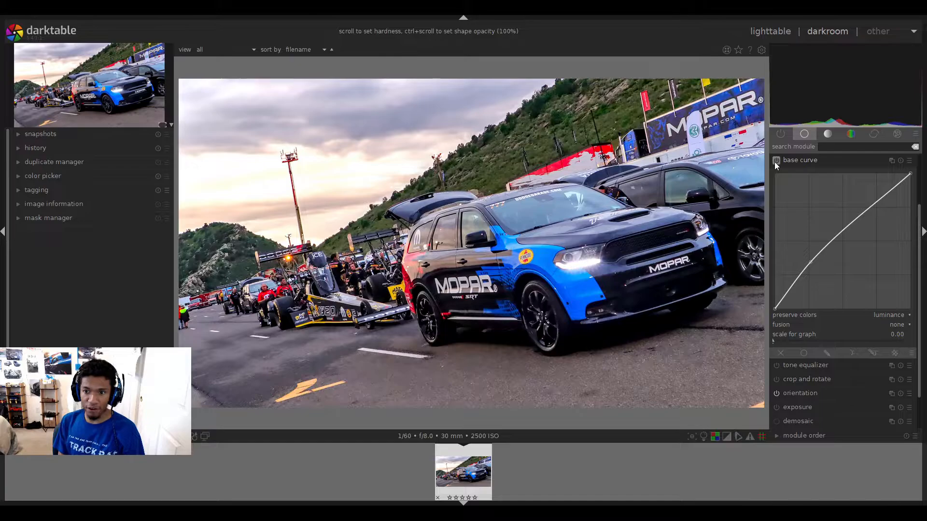
pyautogui.click(776, 161)
pyautogui.click(775, 161)
pyautogui.click(776, 161)
pyautogui.click(776, 161)
pyautogui.click(776, 161)
pyautogui.click(776, 161)
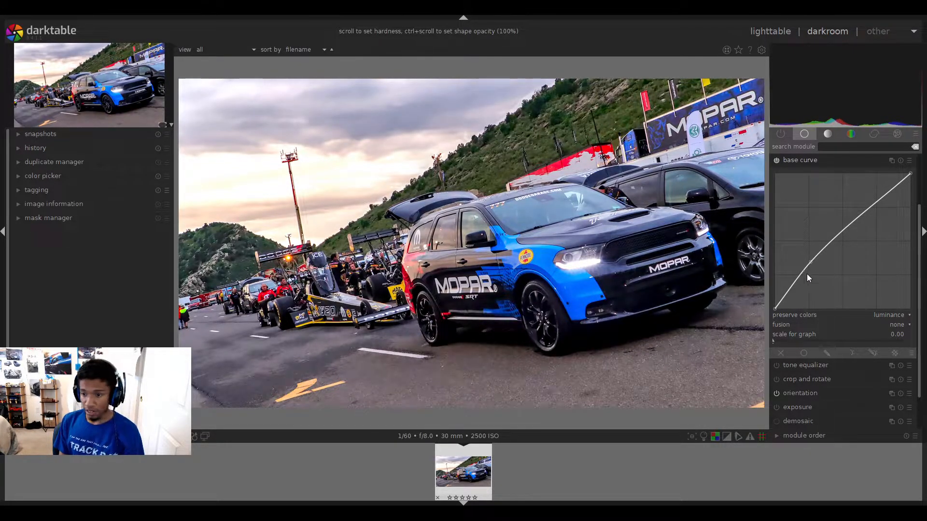
# - Lower the curve's shadow point to about 25.27 / 26.33, anchor the upper tones, and steepen the highlights by moving the white point inward
pyautogui.moveTo(809, 264); pyautogui.dragTo(808, 274)
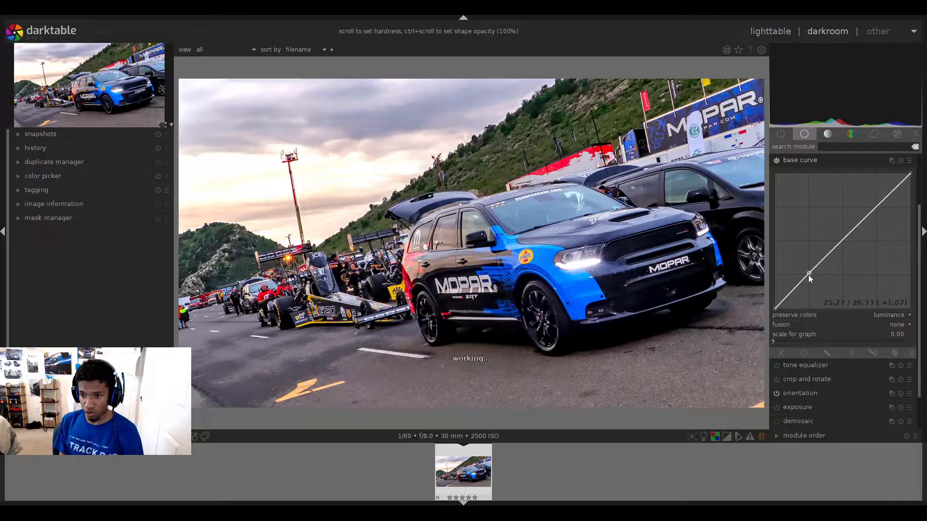
pyautogui.click(877, 211)
pyautogui.moveTo(911, 173); pyautogui.dragTo(899, 177)
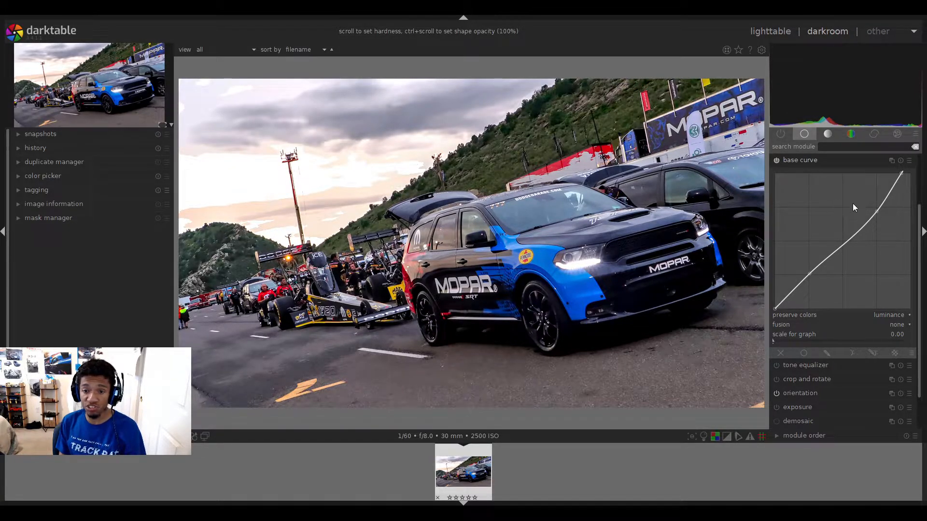
# - Compare the sky and bright areas with the steepened base curve highlights off and on
pyautogui.click(776, 161)
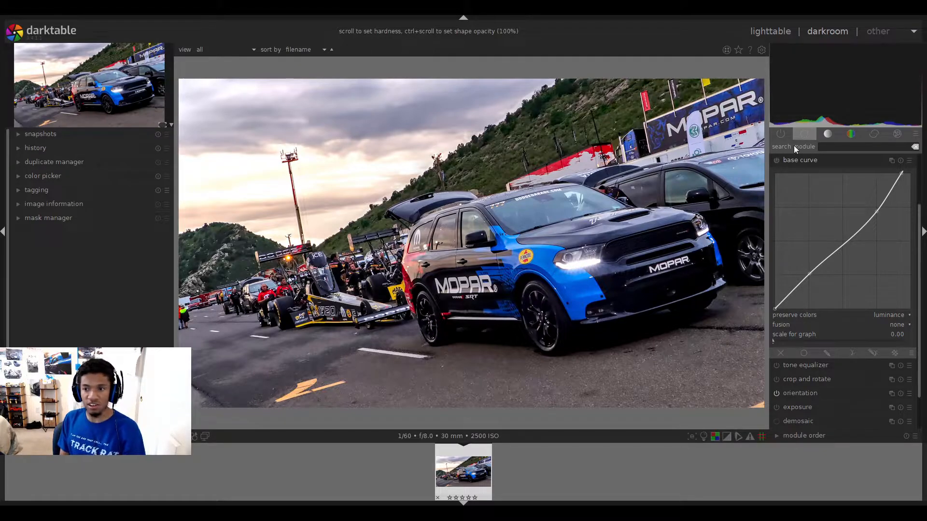
pyautogui.click(776, 160)
pyautogui.click(777, 161)
pyautogui.click(777, 161)
pyautogui.click(777, 161)
pyautogui.click(776, 161)
pyautogui.click(776, 161)
pyautogui.click(777, 161)
pyautogui.click(777, 160)
pyautogui.click(777, 161)
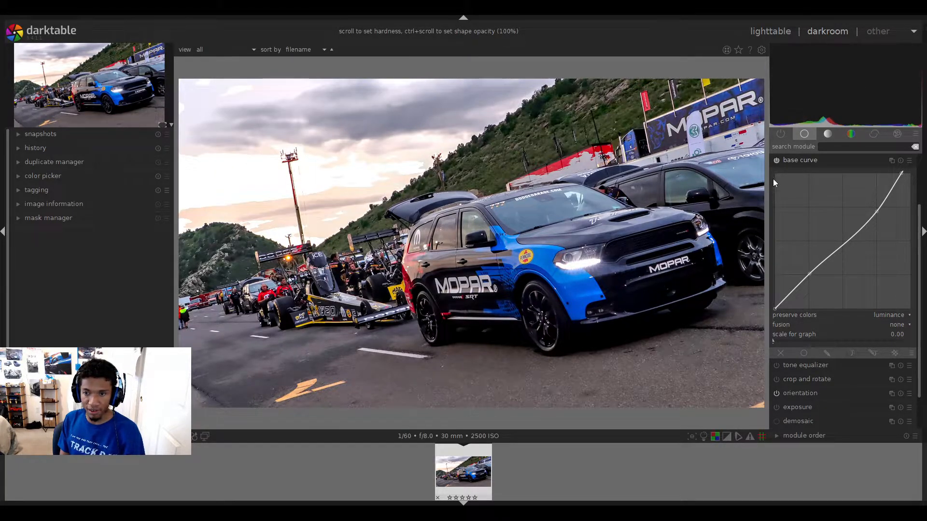
pyautogui.click(777, 160)
pyautogui.click(777, 161)
pyautogui.click(776, 161)
pyautogui.click(776, 161)
pyautogui.click(777, 160)
pyautogui.click(776, 161)
pyautogui.click(777, 160)
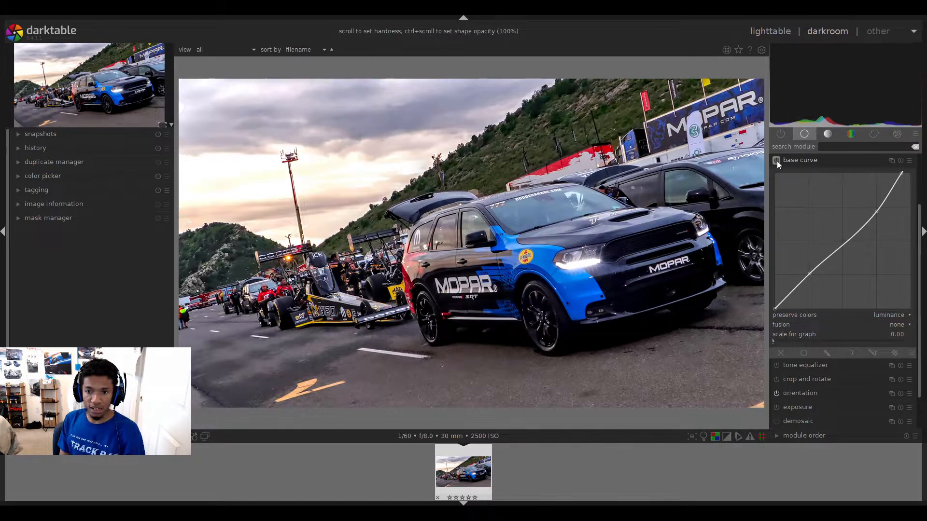
# - Reset the base curve module to its defaults and collapse it
pyautogui.click(901, 160)
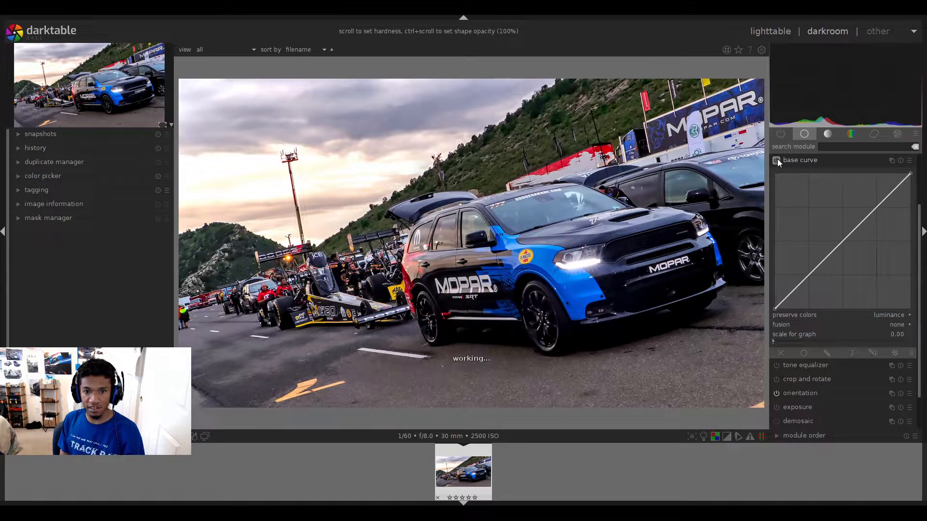
pyautogui.click(799, 160)
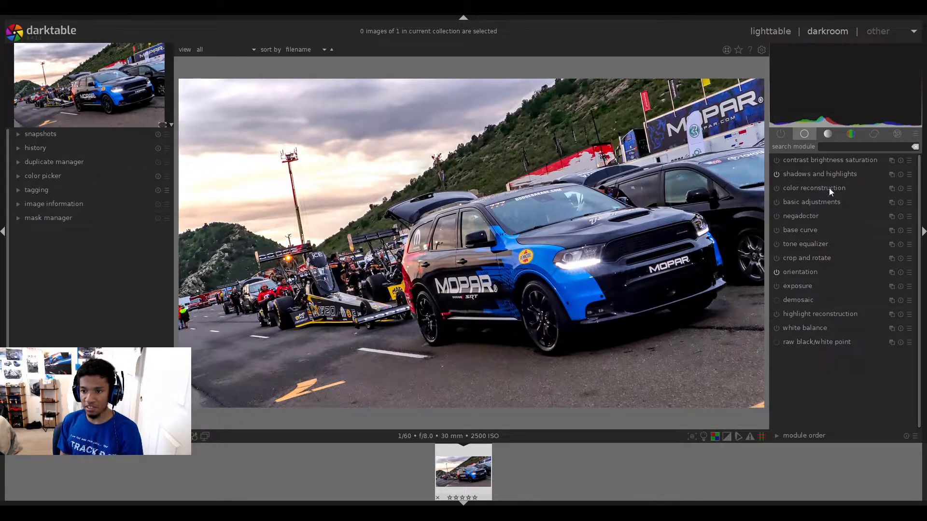
pyautogui.click(848, 137)
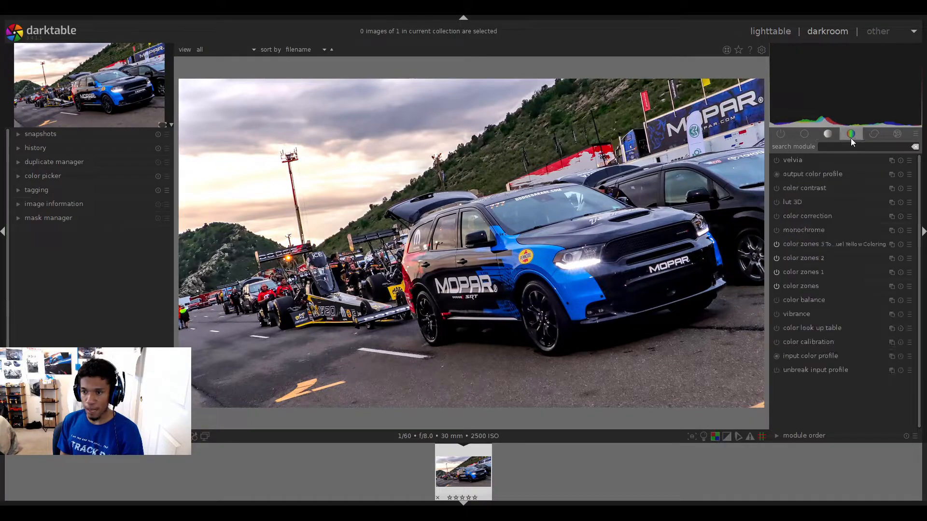
pyautogui.click(874, 135)
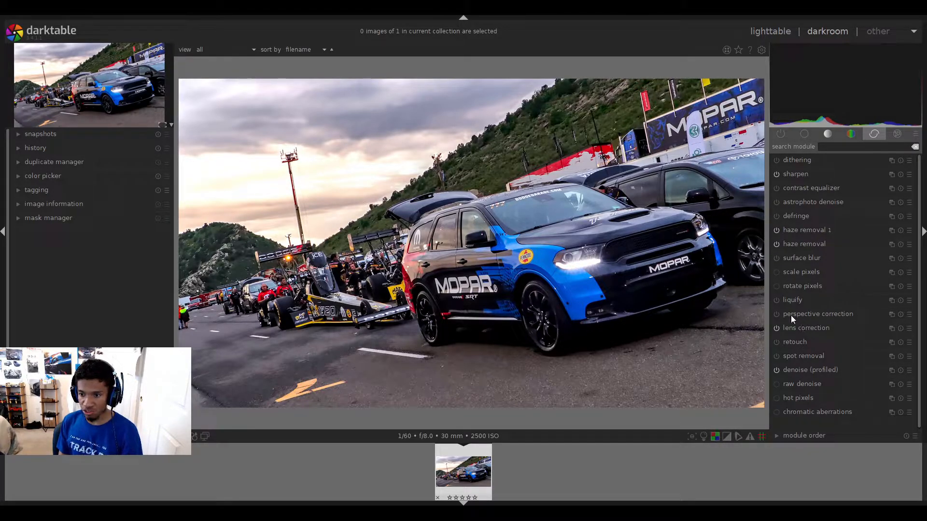
# - Enable crop and rotate and trim a narrow strip off the photo's left edge, to about 3889 x 2240 pixels
pyautogui.click(894, 135)
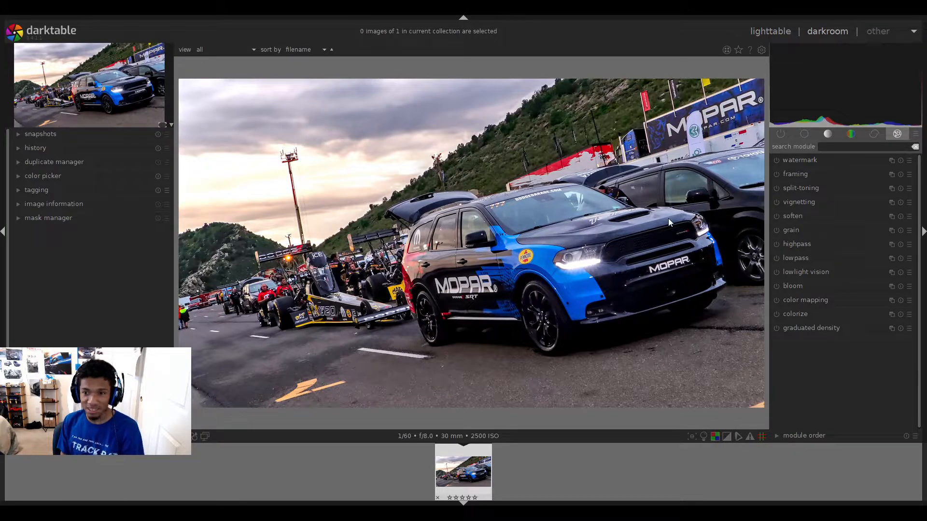
pyautogui.click(805, 134)
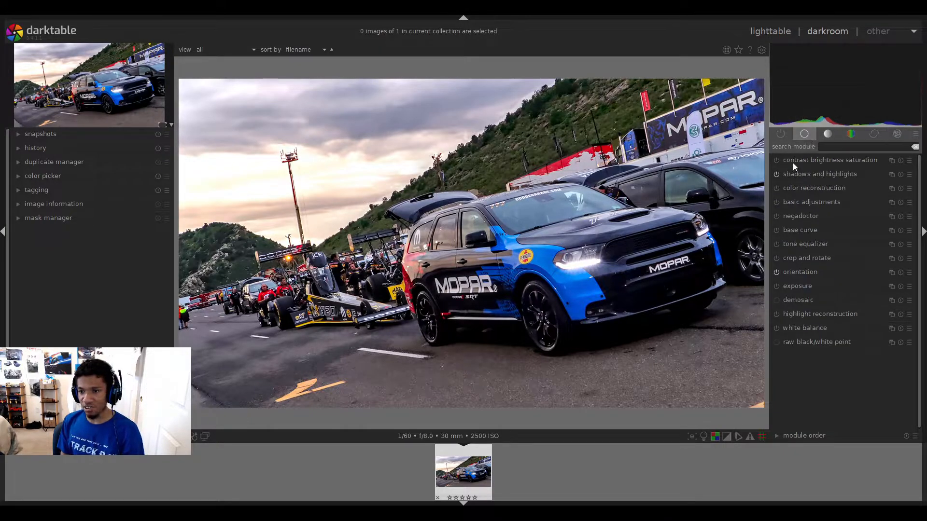
pyautogui.click(777, 258)
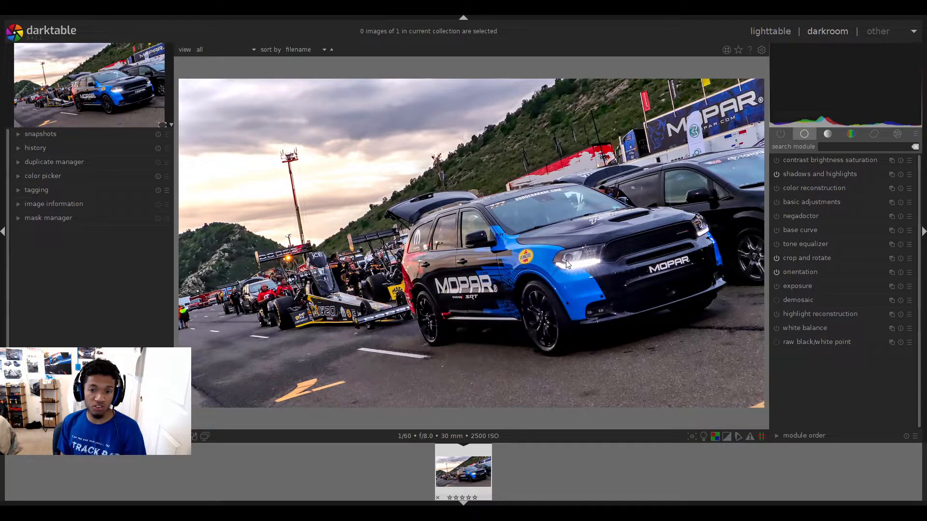
pyautogui.click(794, 262)
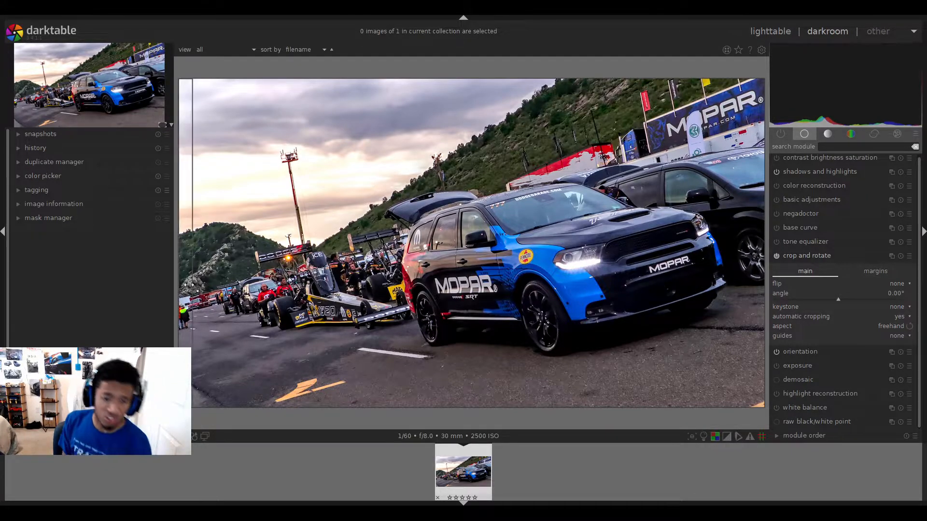
pyautogui.moveTo(189, 285); pyautogui.dragTo(200, 288)
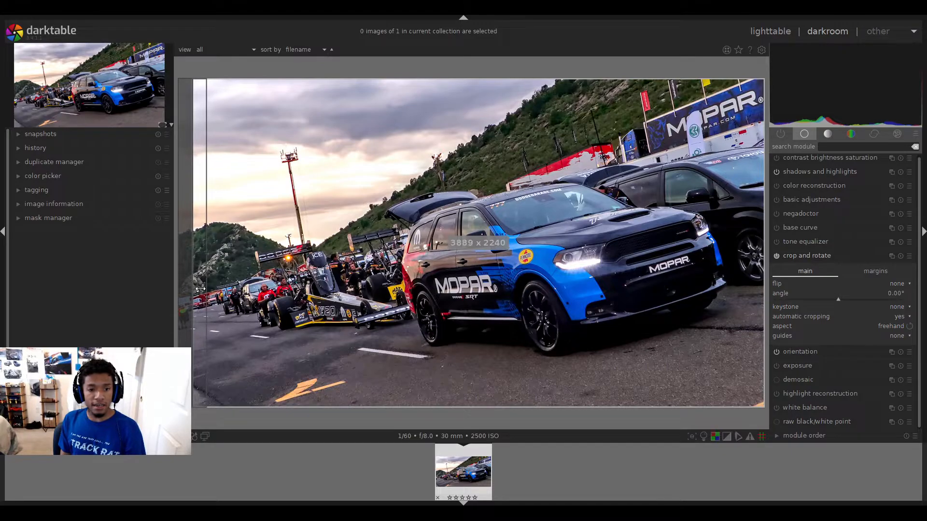
pyautogui.click(815, 255)
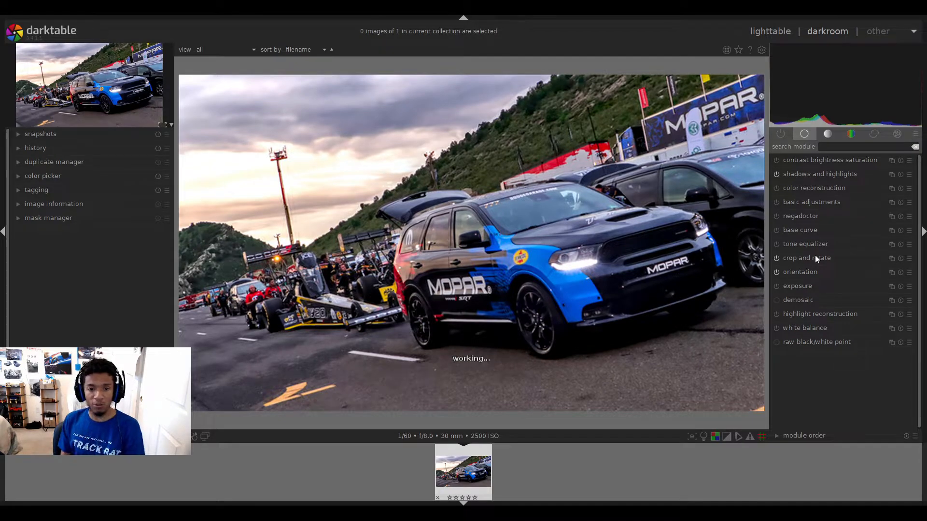
# - Tighten the crop's left edge a little further, to about 3859 x 2240 pixels
pyautogui.click(816, 256)
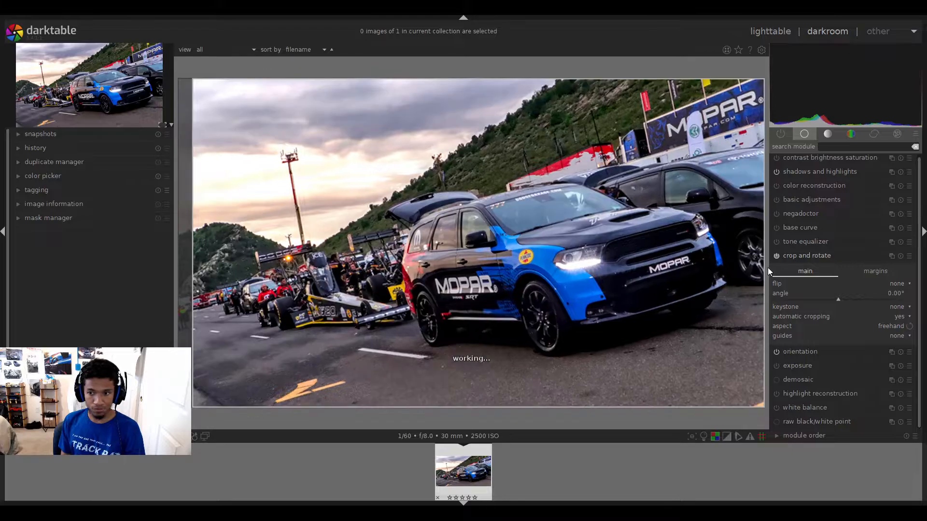
pyautogui.moveTo(204, 276); pyautogui.dragTo(203, 275)
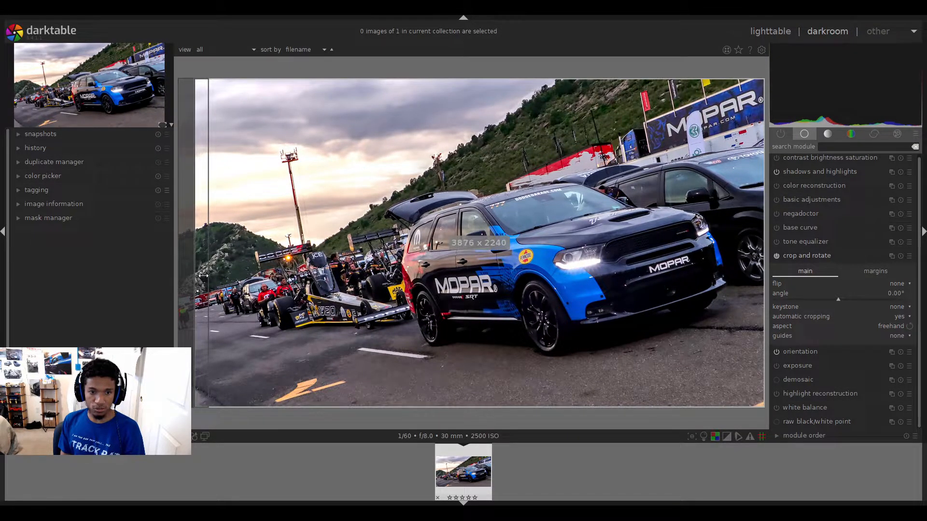
pyautogui.click(810, 258)
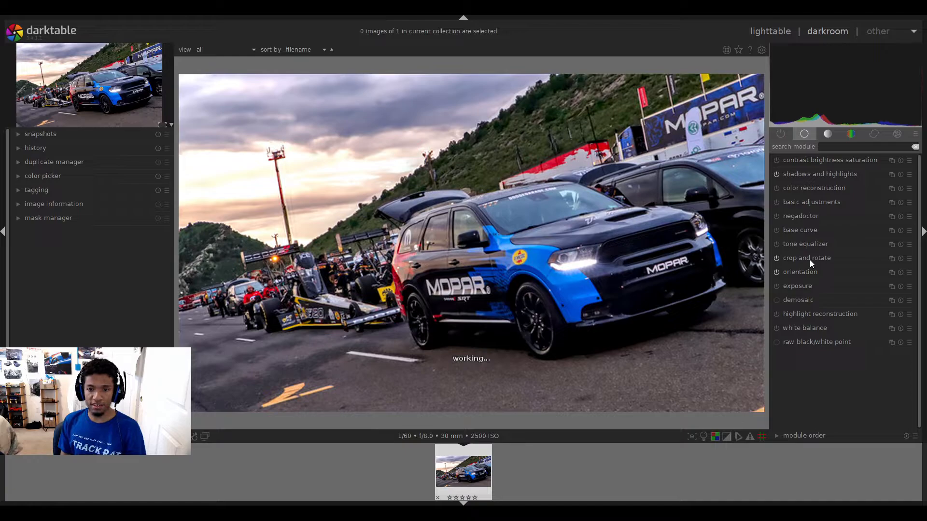
pyautogui.click(810, 259)
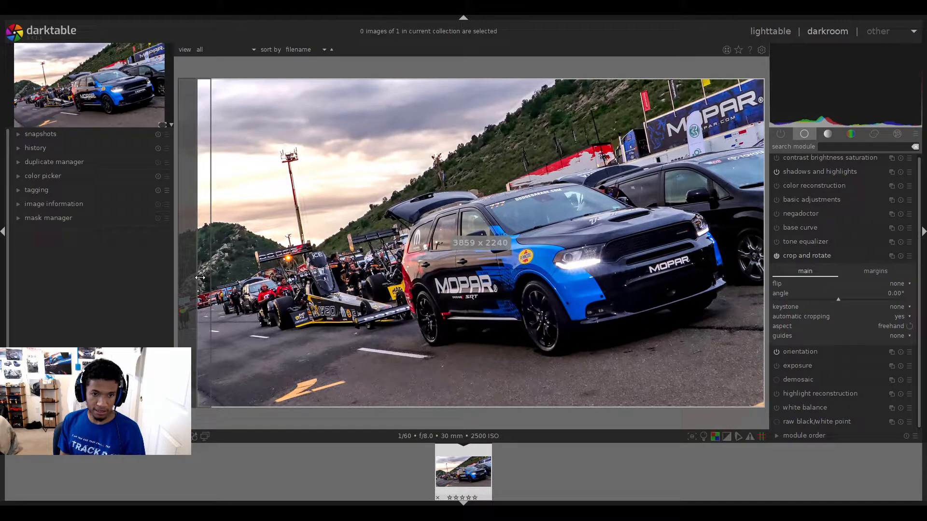
pyautogui.moveTo(200, 278); pyautogui.dragTo(192, 278)
pyautogui.click(830, 258)
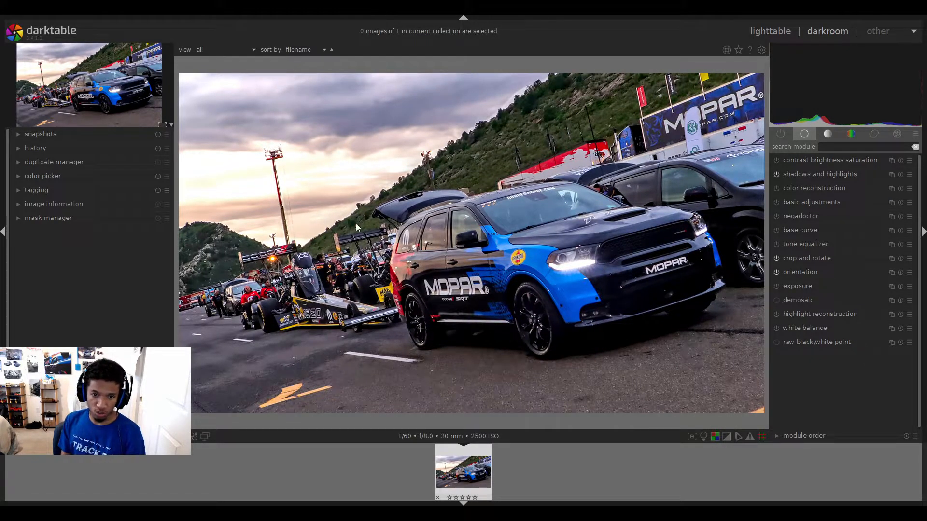
# - Raise the sharpen module's amount to 2.000
pyautogui.click(872, 136)
pyautogui.click(795, 182)
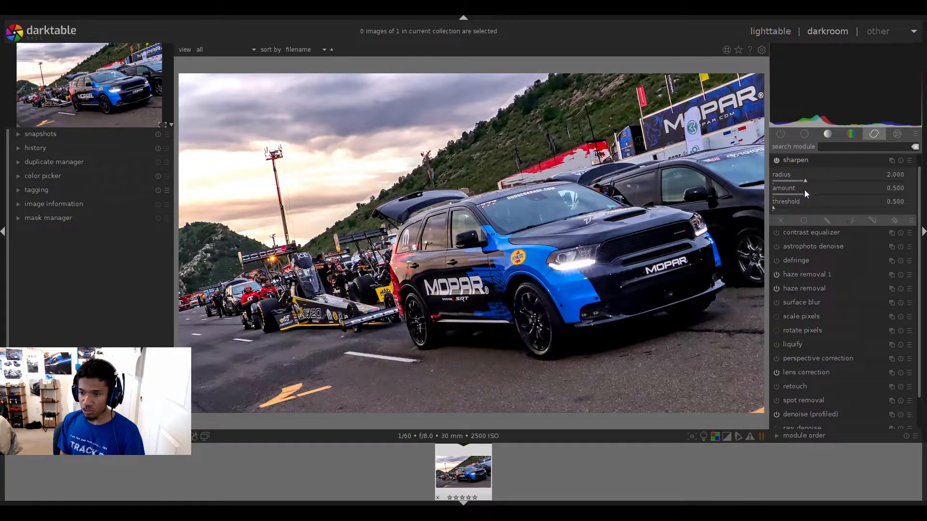
pyautogui.click(777, 163)
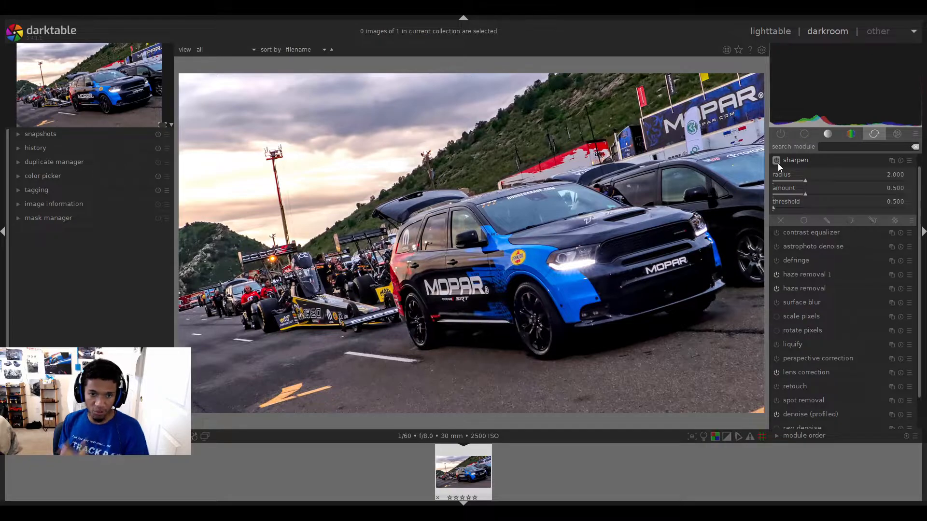
pyautogui.scroll(2, 827, 194)
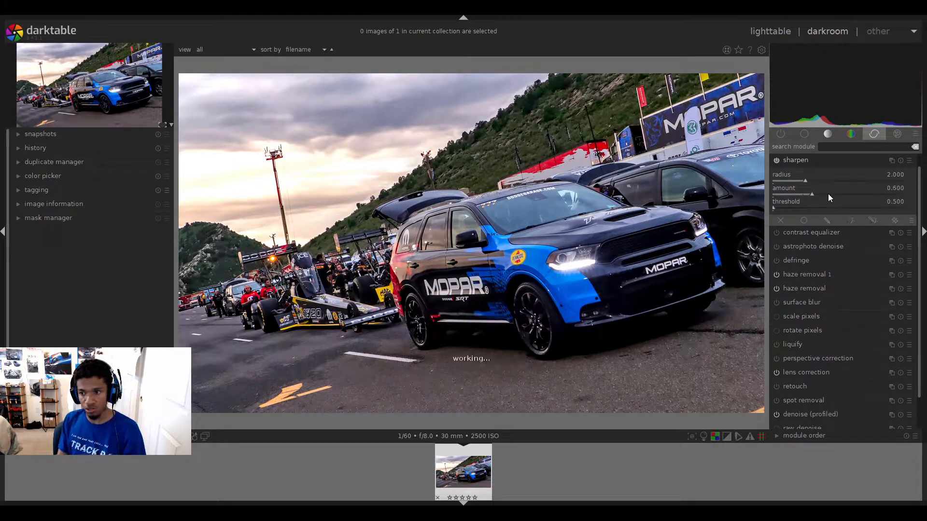
pyautogui.scroll(4, 827, 193)
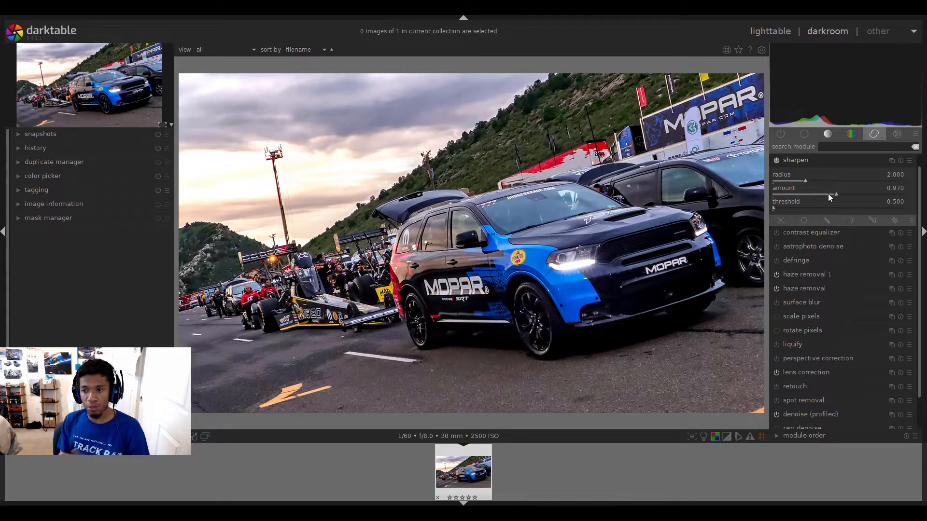
pyautogui.scroll(5, 827, 193)
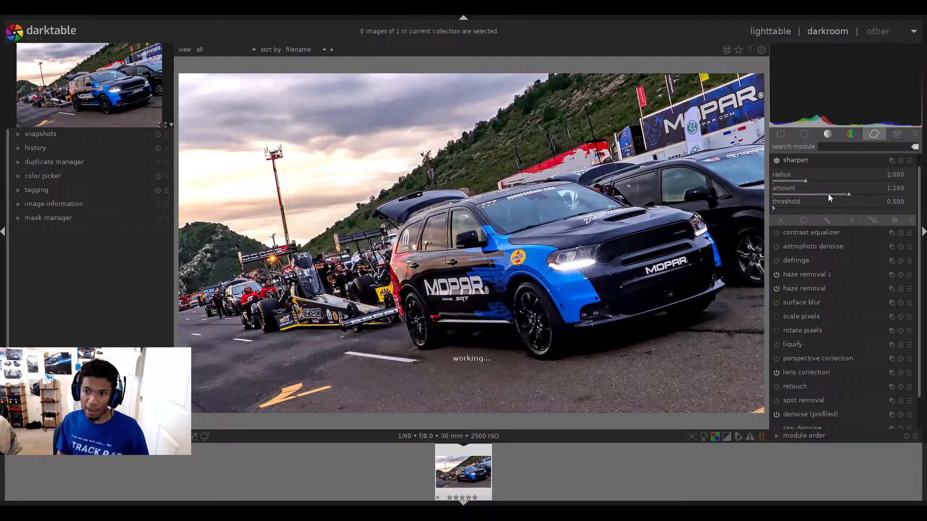
pyautogui.scroll(5, 827, 193)
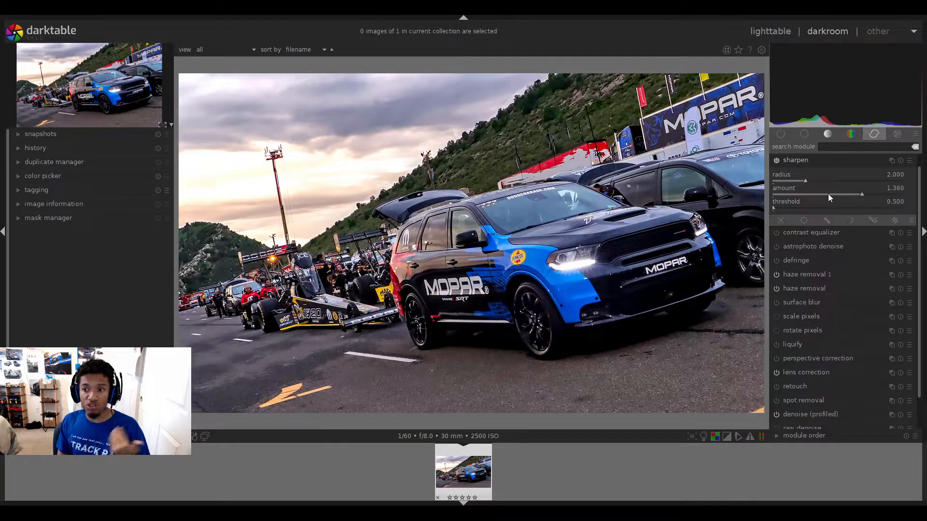
pyautogui.scroll(4, 827, 193)
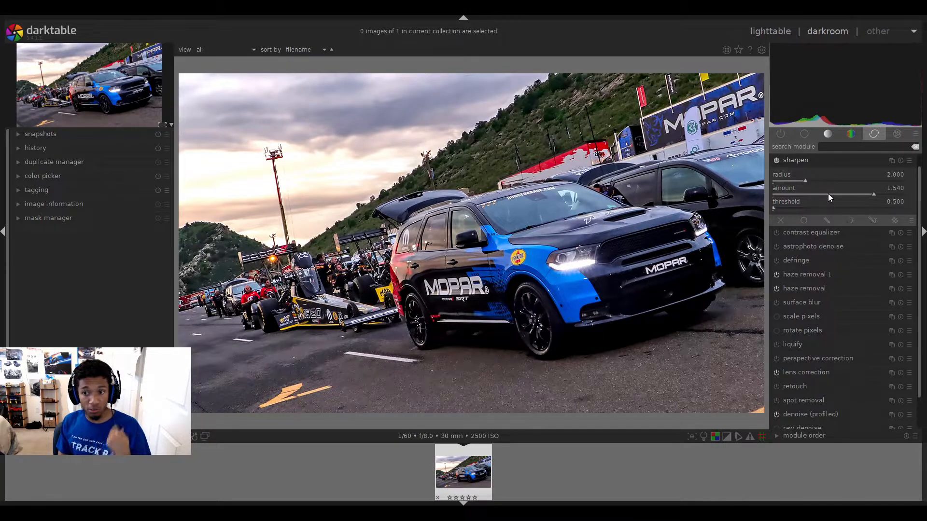
pyautogui.scroll(4, 827, 193)
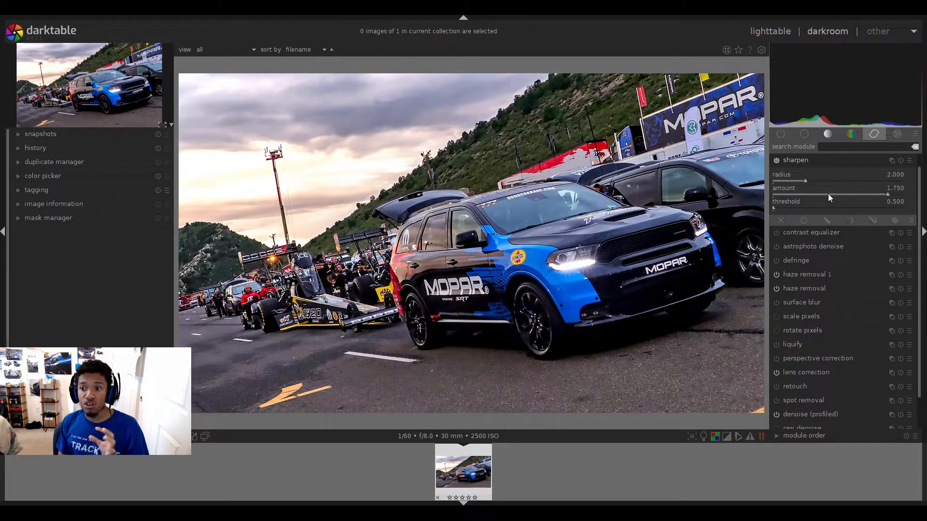
pyautogui.scroll(4, 828, 194)
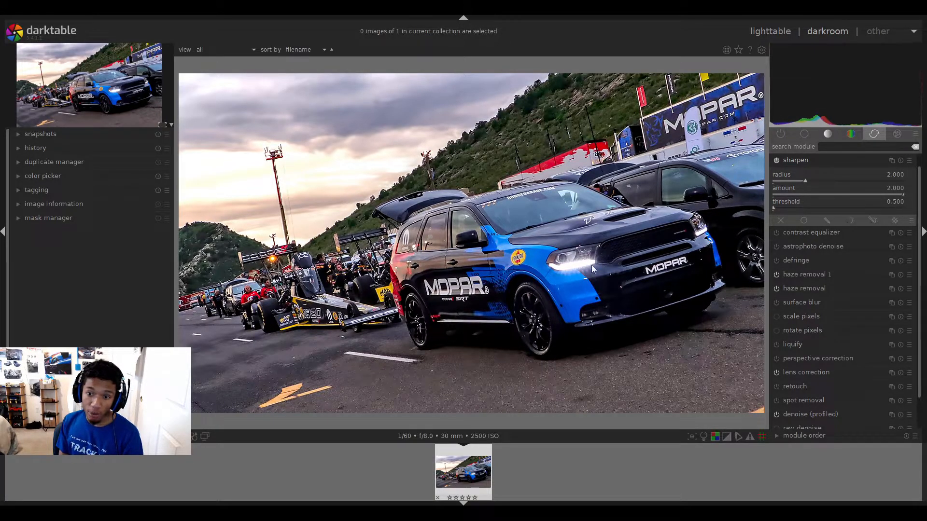
# - Compare the photo with the sharpening off and on several times
pyautogui.click(777, 162)
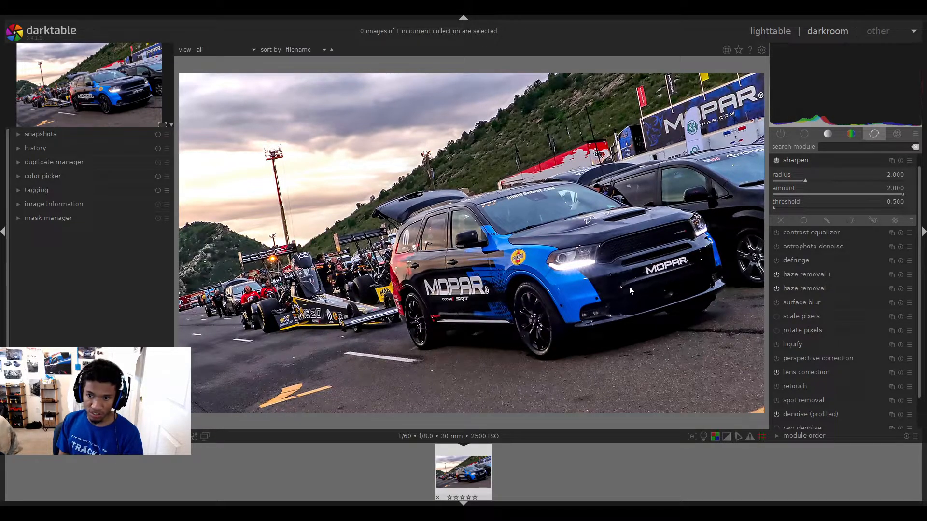
pyautogui.click(777, 160)
pyautogui.click(778, 160)
pyautogui.click(777, 160)
pyautogui.click(778, 161)
pyautogui.click(777, 160)
pyautogui.click(777, 160)
pyautogui.click(777, 160)
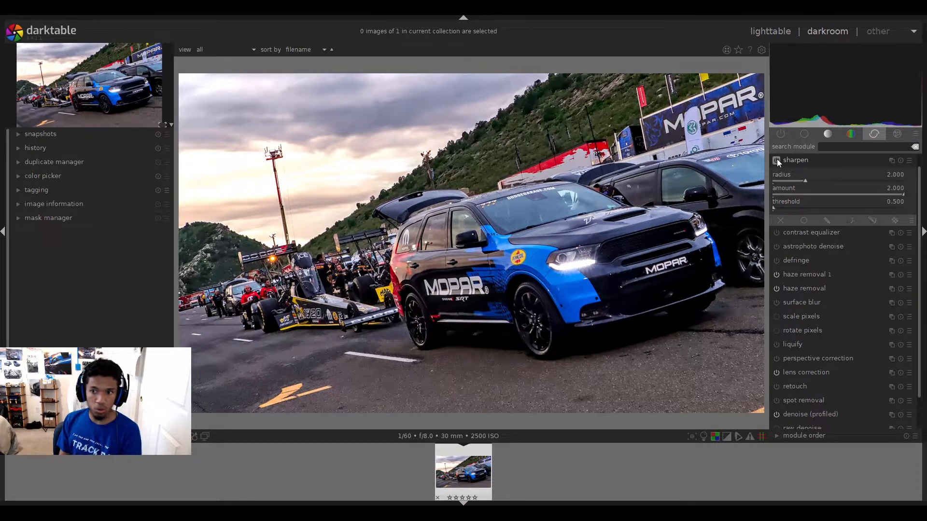
pyautogui.click(778, 161)
pyautogui.click(777, 161)
pyautogui.click(778, 160)
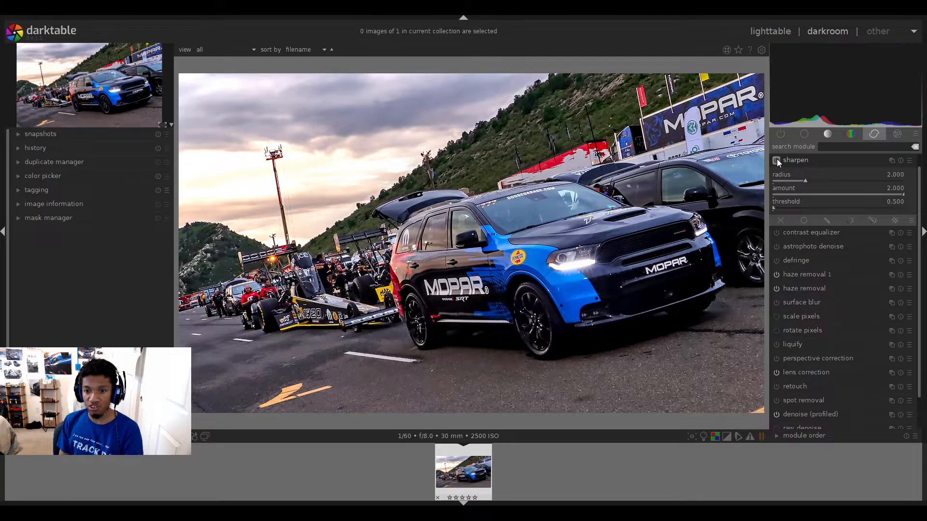
pyautogui.click(777, 160)
pyautogui.click(777, 160)
pyautogui.click(775, 161)
pyautogui.click(776, 161)
pyautogui.click(775, 161)
pyautogui.click(775, 162)
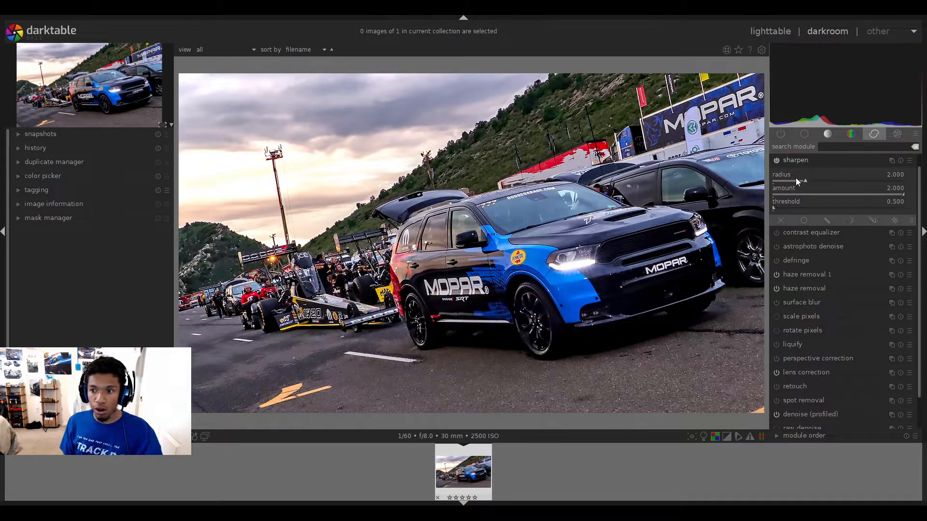
# - Reduce the sharpen radius to 1.350 and collapse the module
pyautogui.scroll(-5, 796, 181)
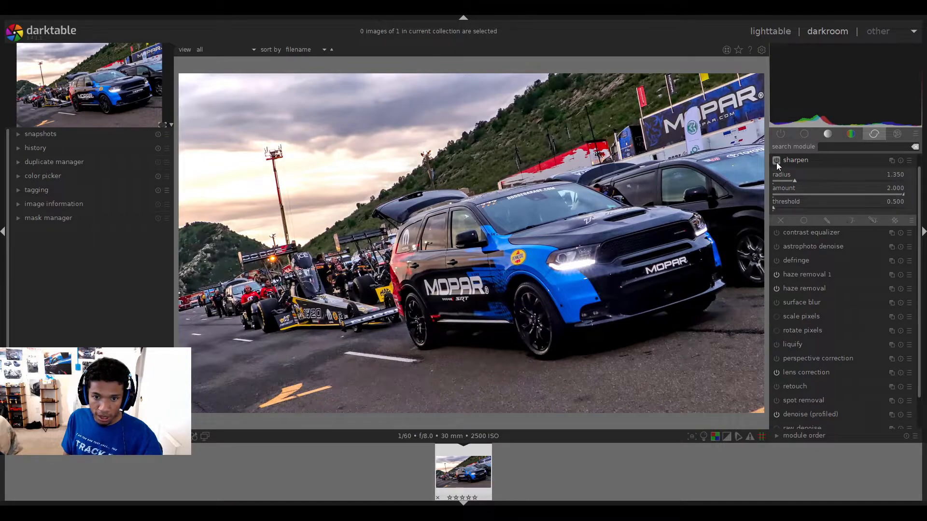
pyautogui.click(793, 163)
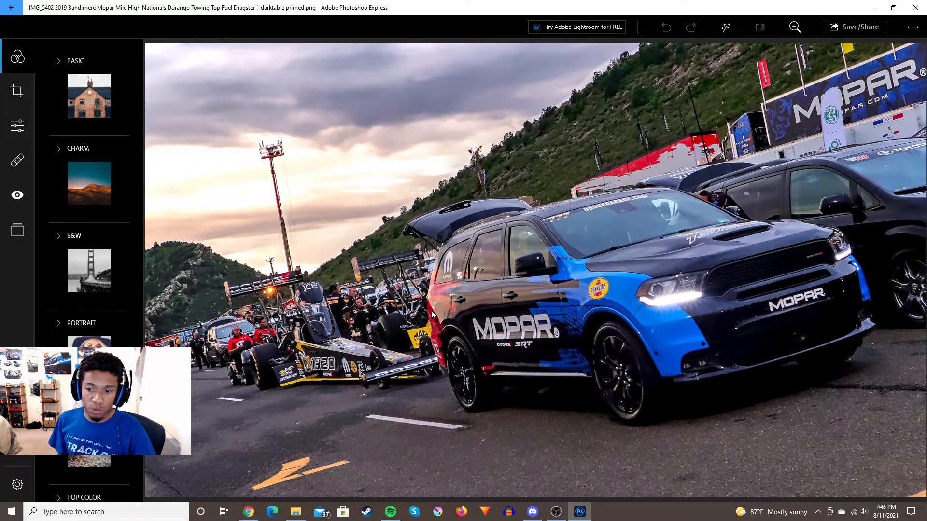
# - Switch to Photoshop Express and spot-heal a blemish on the car's blue front bumper near the wheel arch with a 10 px brush
pyautogui.click(18, 159)
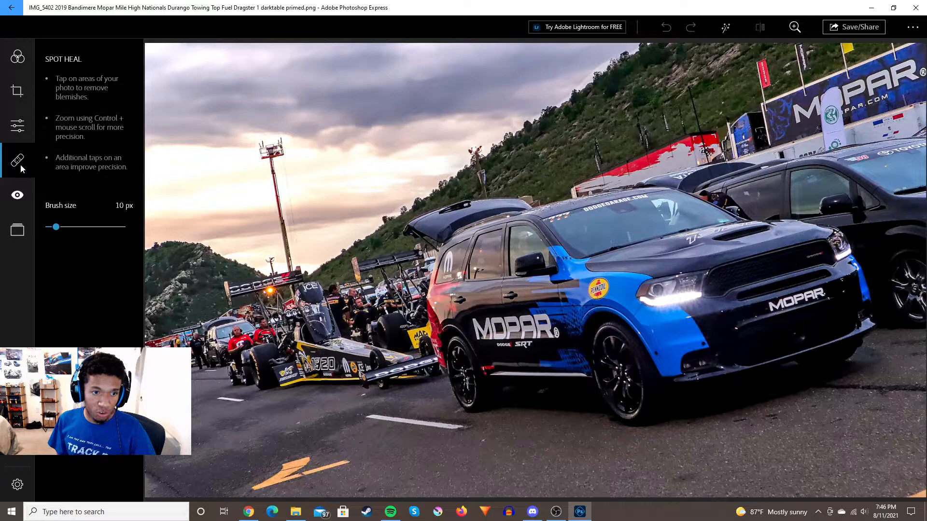
pyautogui.click(795, 28)
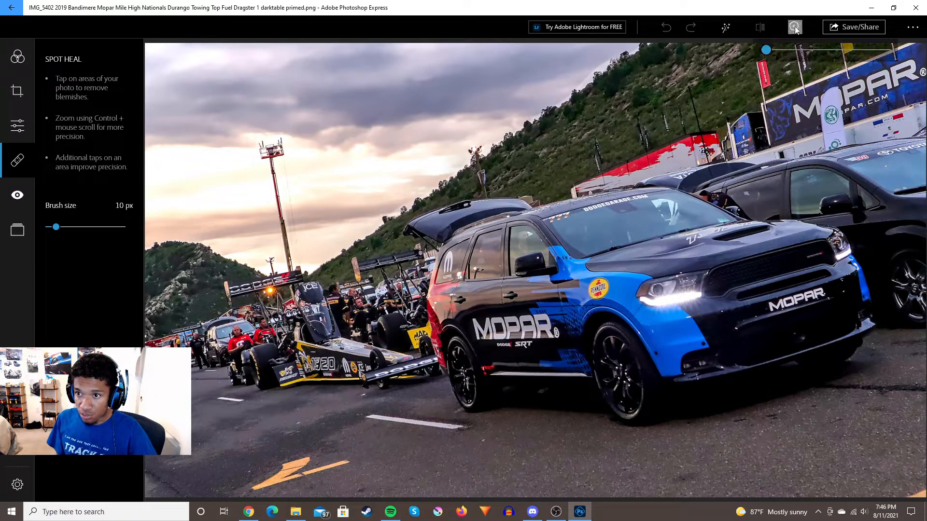
pyautogui.moveTo(766, 50); pyautogui.dragTo(885, 49)
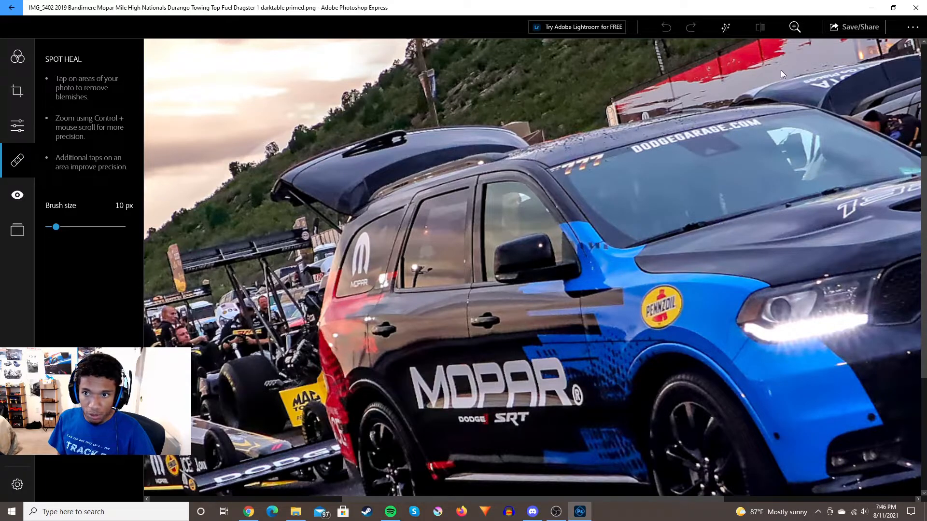
pyautogui.click(795, 28)
pyautogui.moveTo(842, 50); pyautogui.dragTo(642, 58)
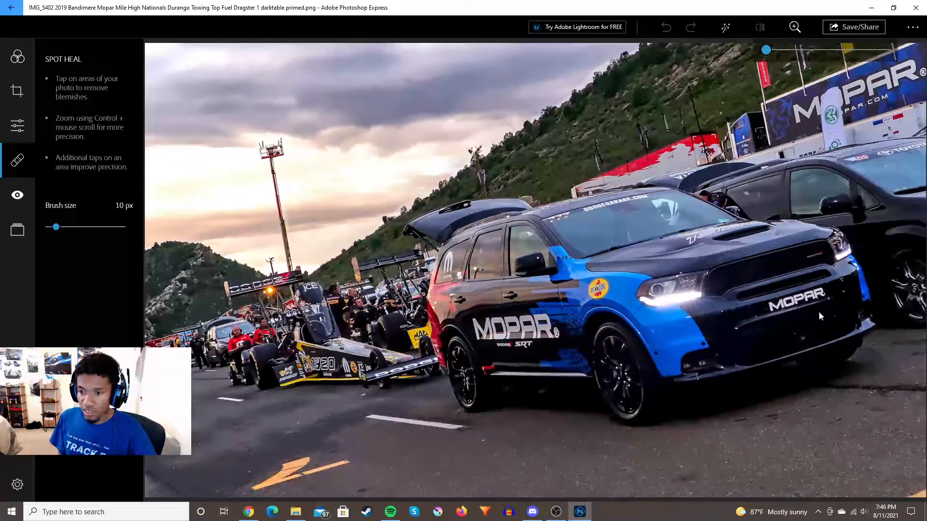
pyautogui.moveTo(766, 50); pyautogui.dragTo(800, 50)
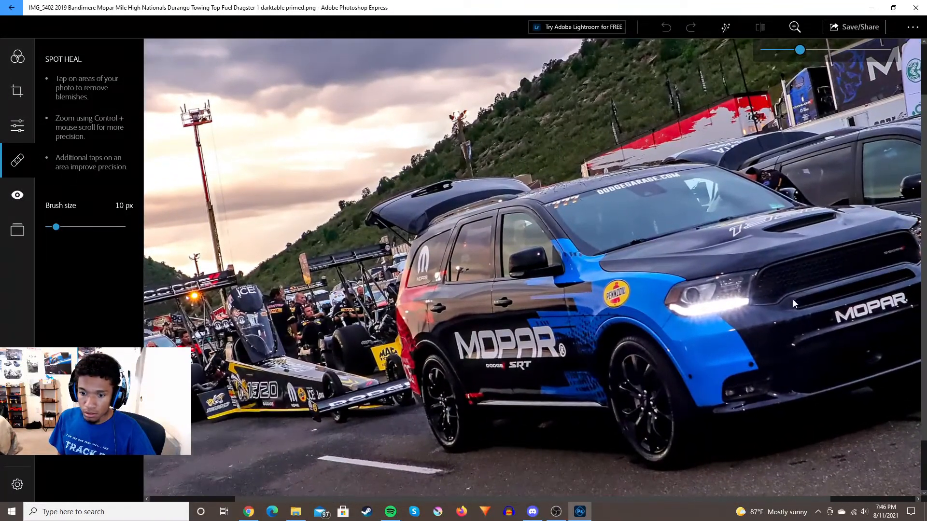
pyautogui.moveTo(704, 500); pyautogui.dragTo(803, 502)
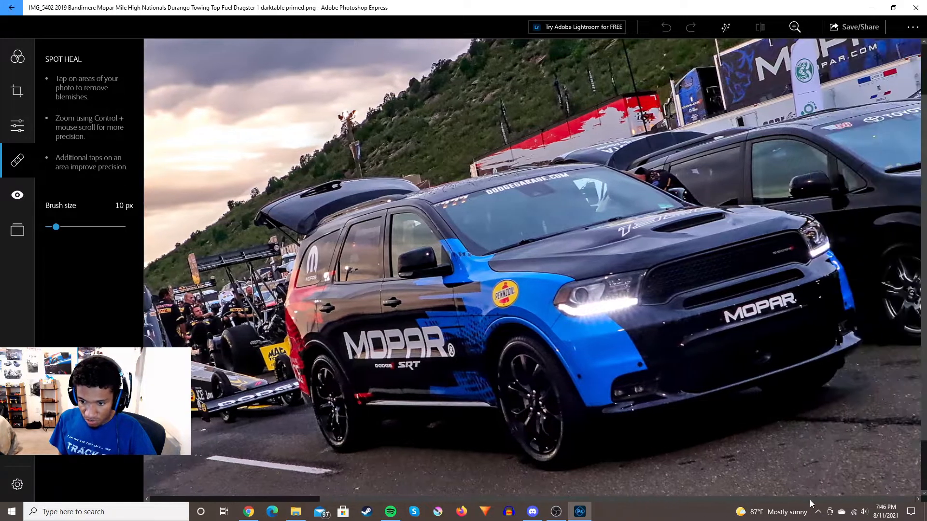
pyautogui.click(795, 28)
pyautogui.moveTo(789, 51); pyautogui.dragTo(885, 71)
pyautogui.moveTo(641, 500); pyautogui.dragTo(865, 500)
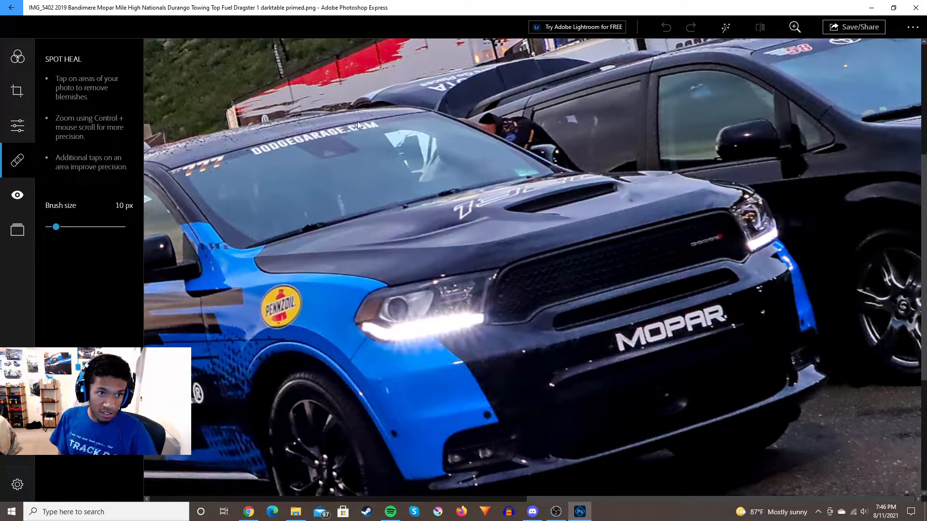
pyautogui.moveTo(923, 205); pyautogui.dragTo(924, 245)
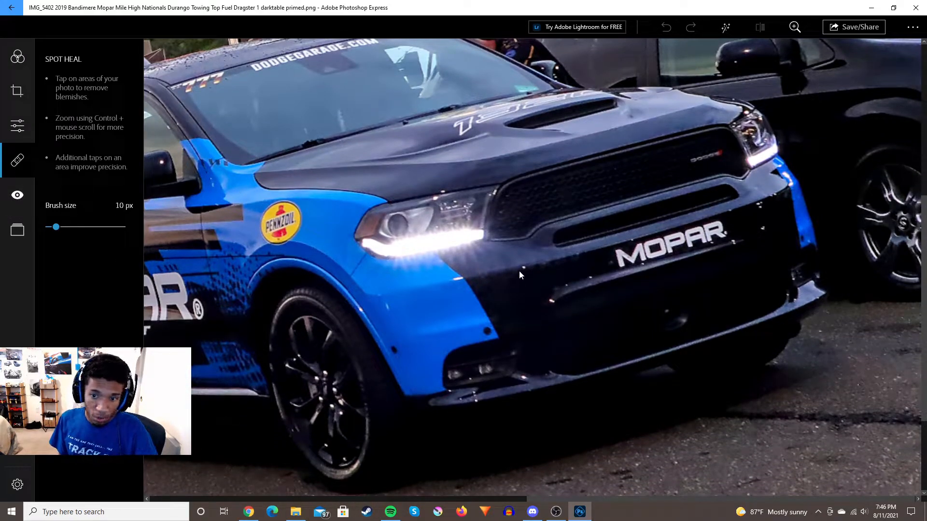
pyautogui.click(387, 304)
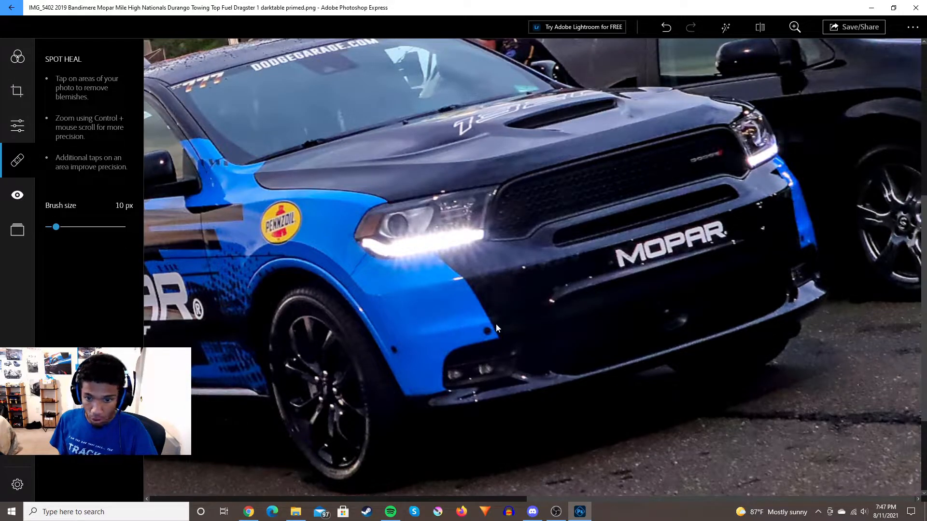
# - Spot-heal the small specks on the black bumper below the far headlight with the 10 px brush, undoing and redoing the unsatisfactory heal
pyautogui.click(763, 228)
pyautogui.click(760, 206)
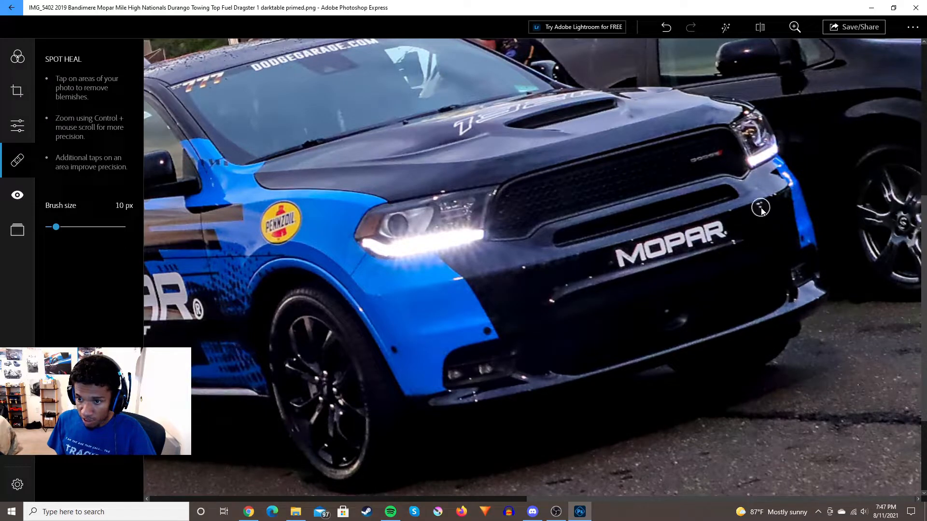
pyautogui.click(666, 27)
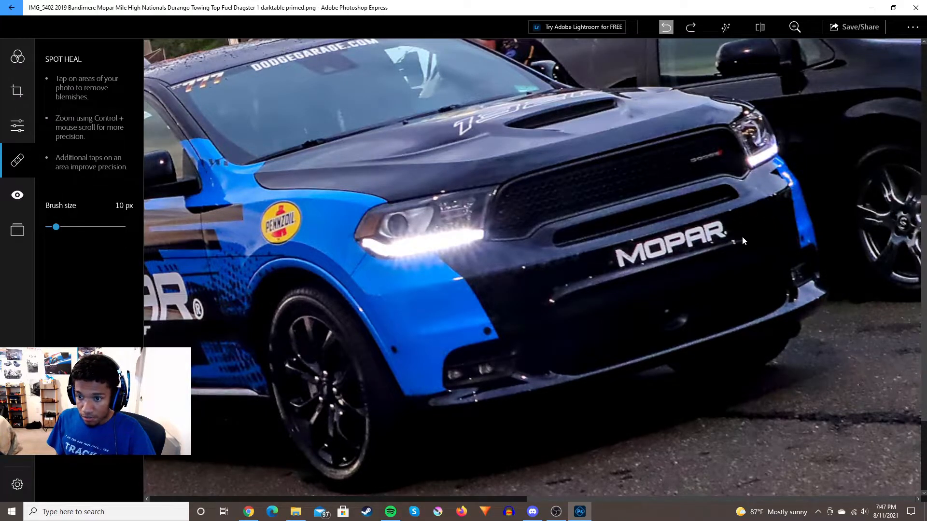
pyautogui.click(761, 210)
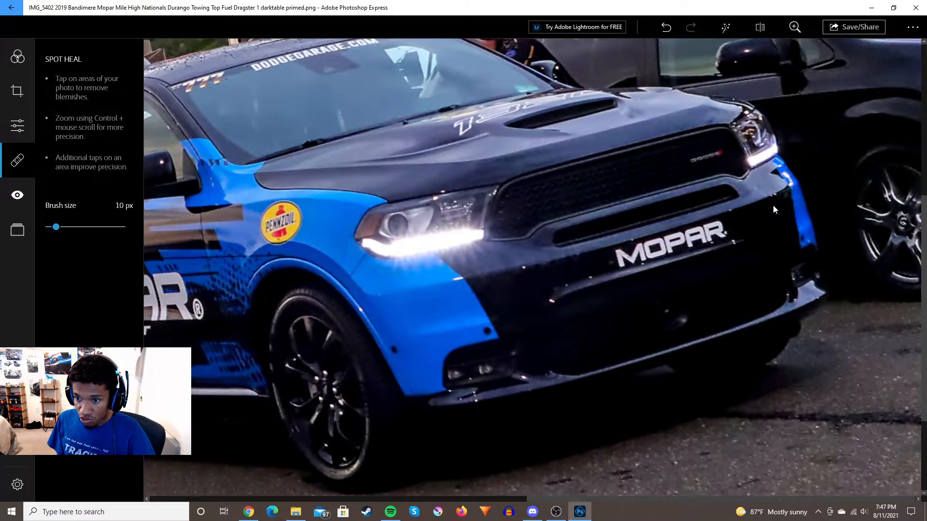
# - Spot-heal the bright mark at the near end of the black bumper's crease beneath the MOPAR badge, undoing and repeating the heal with the 10 px brush
pyautogui.click(551, 300)
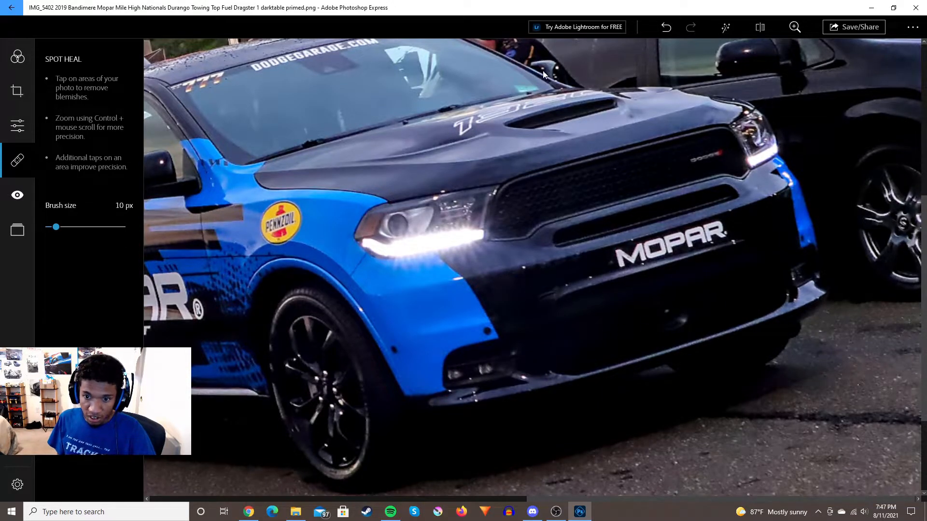
pyautogui.click(667, 29)
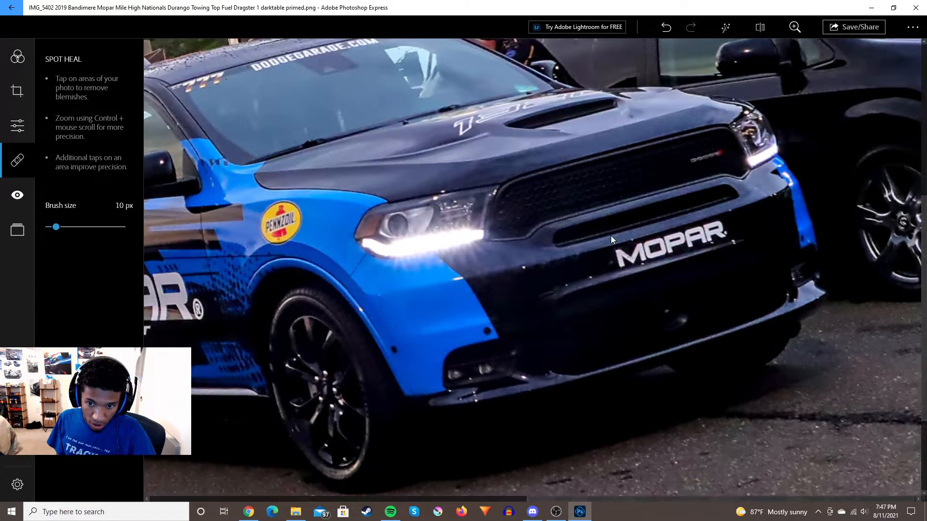
pyautogui.click(665, 29)
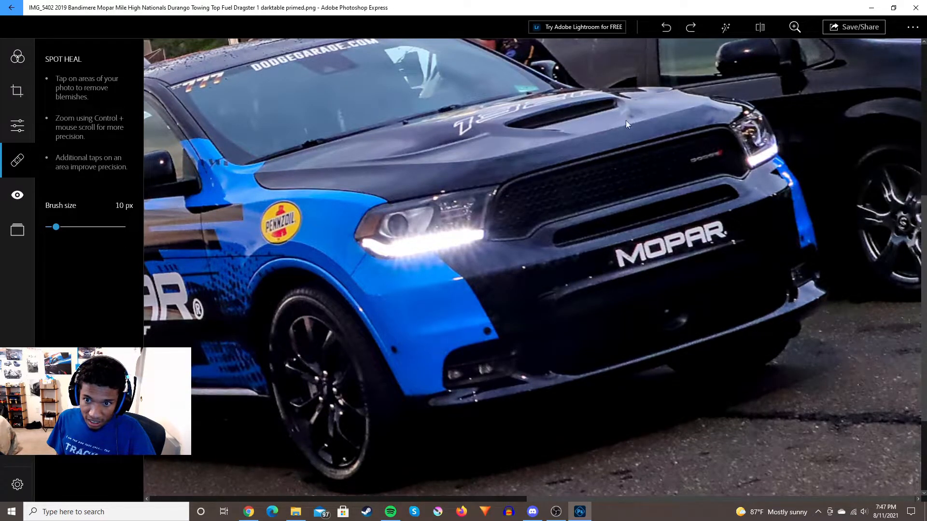
pyautogui.click(543, 301)
pyautogui.click(667, 28)
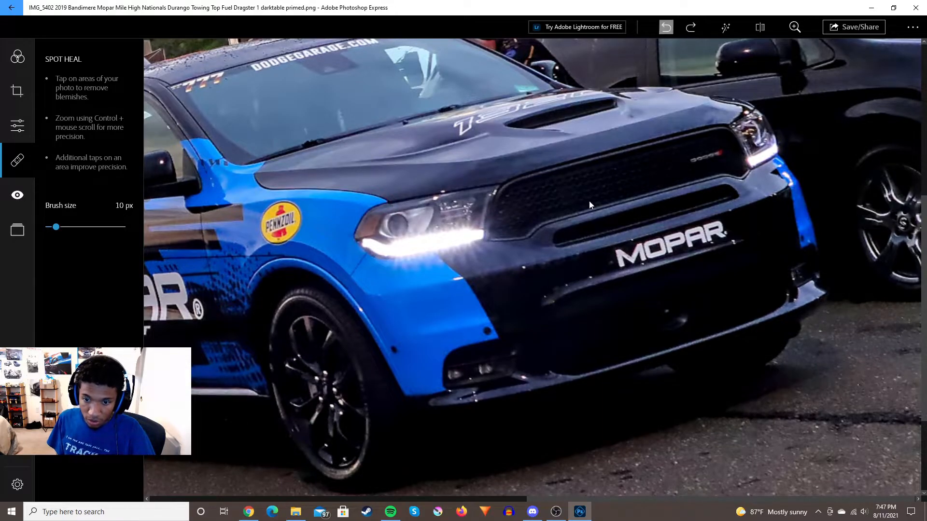
pyautogui.click(547, 302)
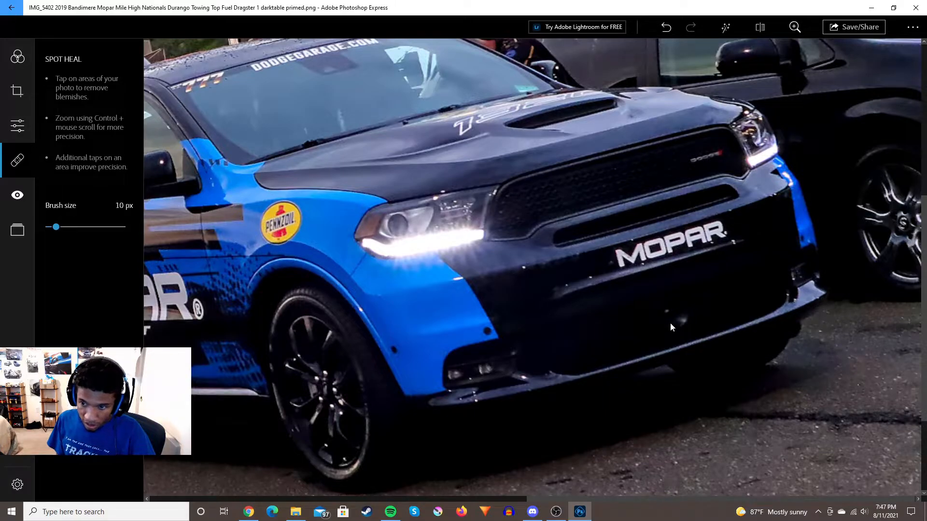
# - Spot-heal the speck on the black bumper between the near headlight and the crease, undoing and retrying until it blends in
pyautogui.click(525, 277)
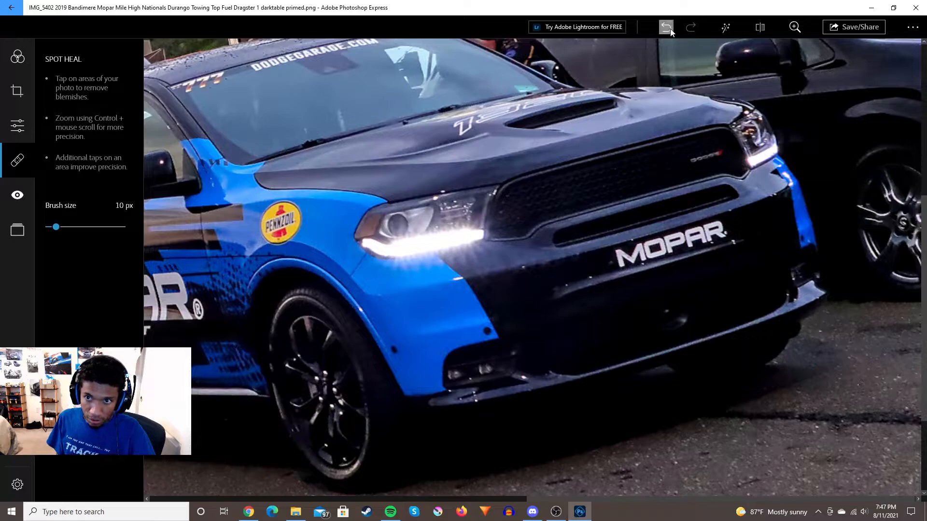
pyautogui.click(525, 270)
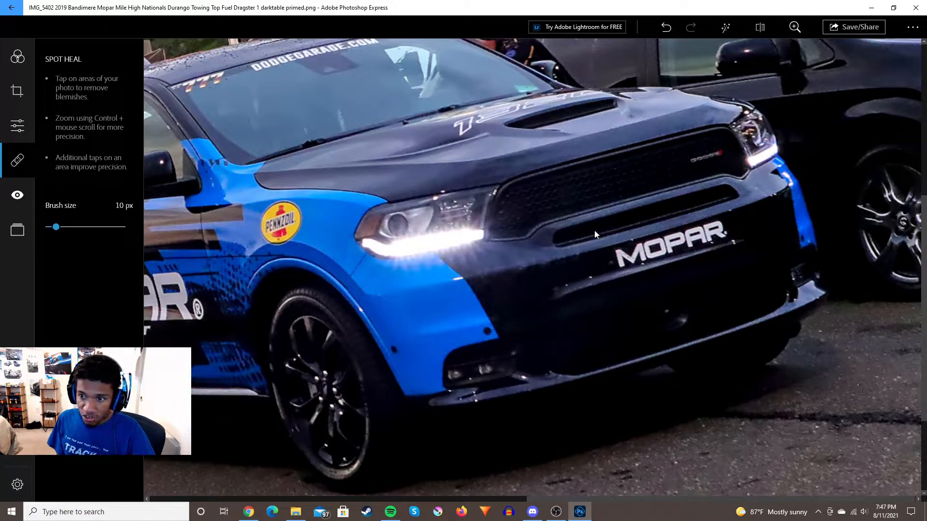
pyautogui.click(665, 29)
pyautogui.click(525, 274)
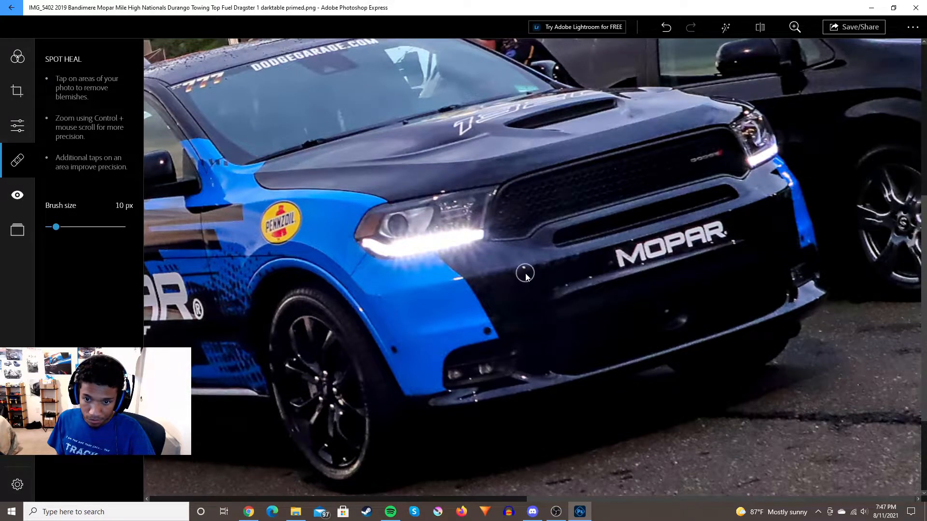
# - Undo the 10 px heal just beside the MOPAR badge, reduce the brush size to 7 px and heal that spot again
pyautogui.click(586, 278)
pyautogui.click(666, 28)
pyautogui.moveTo(57, 227); pyautogui.dragTo(54, 227)
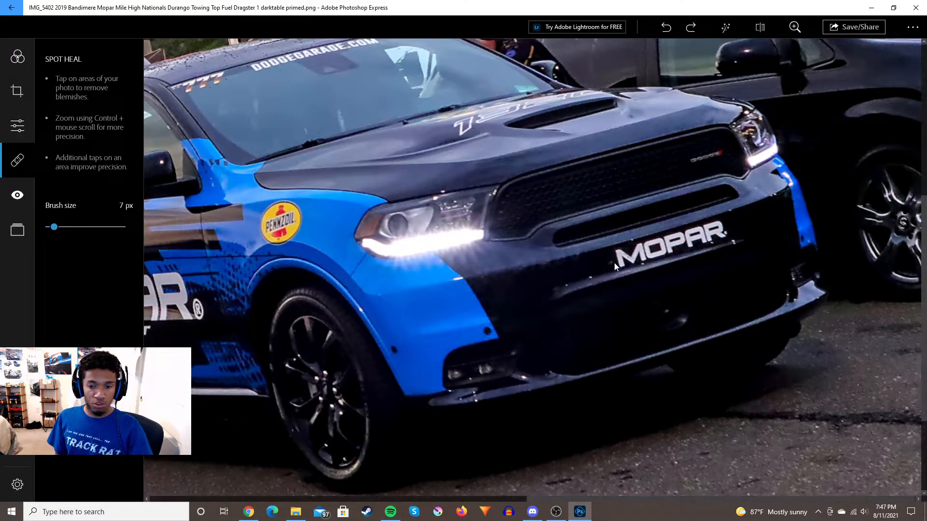
pyautogui.click(589, 273)
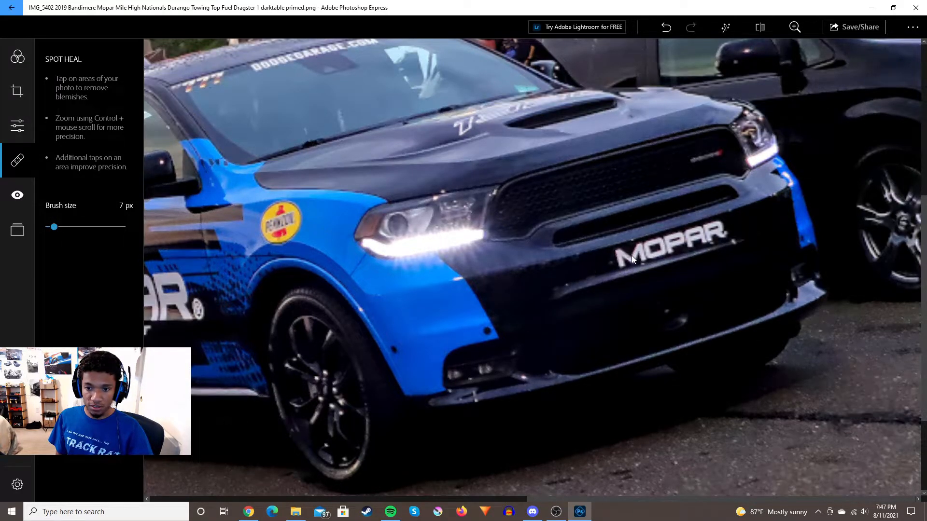
# - Spot-heal the speck on the black bumper just above the near end of the crease with the 7 px brush, undoing and retrying as needed
pyautogui.click(561, 280)
pyautogui.click(671, 27)
pyautogui.click(566, 284)
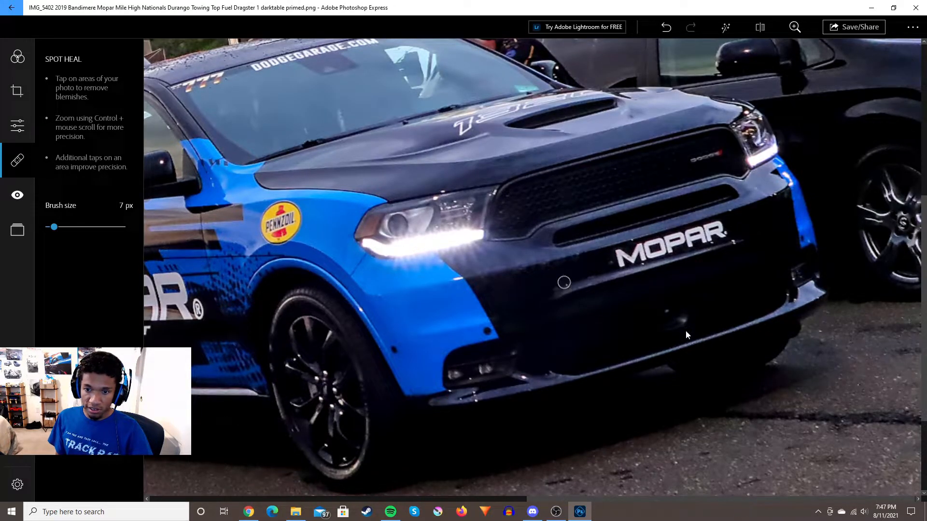
pyautogui.click(667, 29)
pyautogui.click(560, 281)
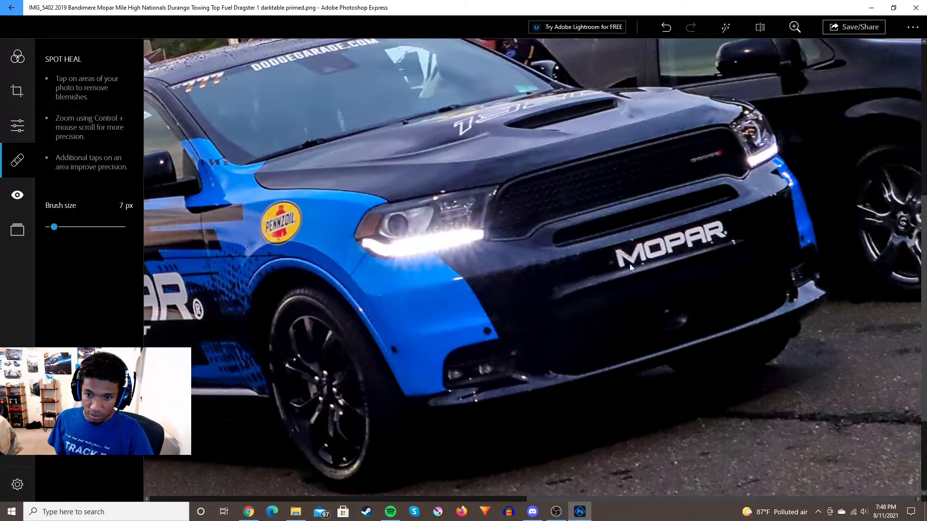
# - Try to heal the speck at the M of the bumper's MOPAR badge with 3 px and 5 px brushes, undoing the attempts
pyautogui.moveTo(54, 227); pyautogui.dragTo(50, 227)
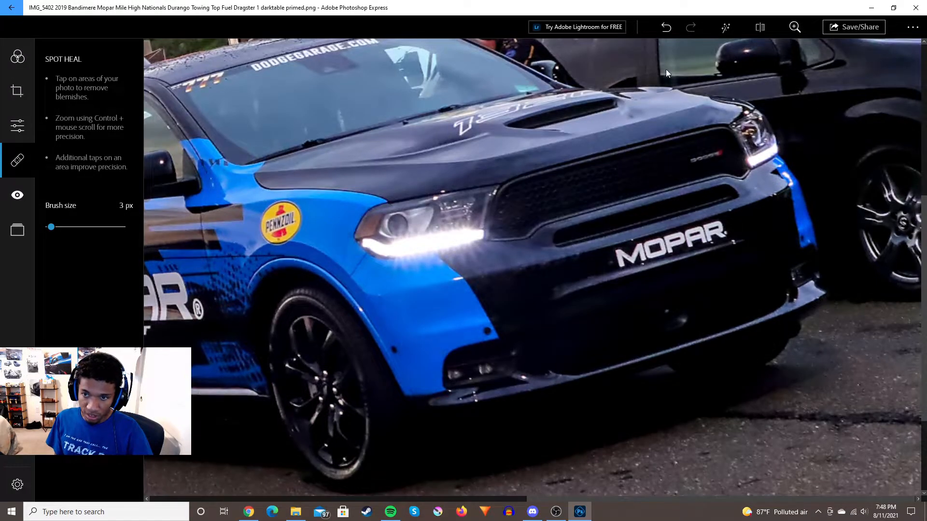
pyautogui.click(665, 28)
pyautogui.moveTo(53, 228); pyautogui.dragTo(53, 231)
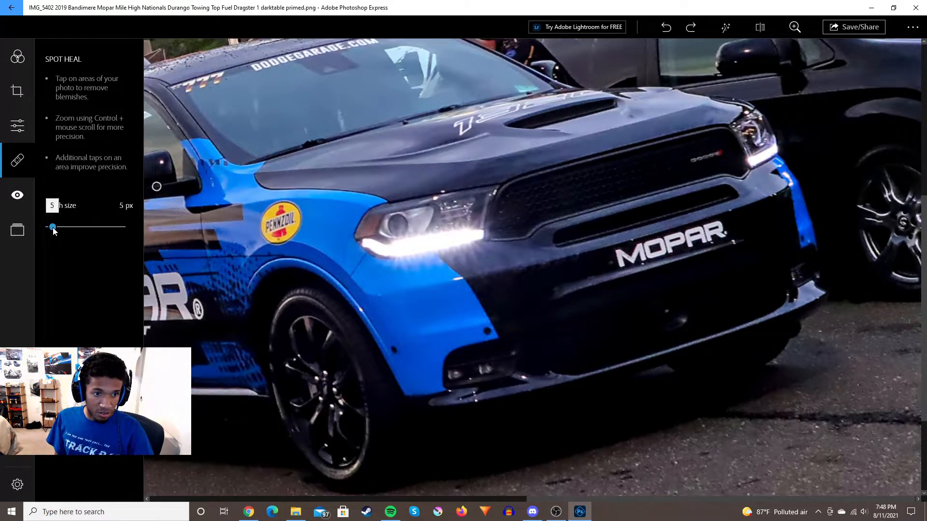
pyautogui.click(631, 244)
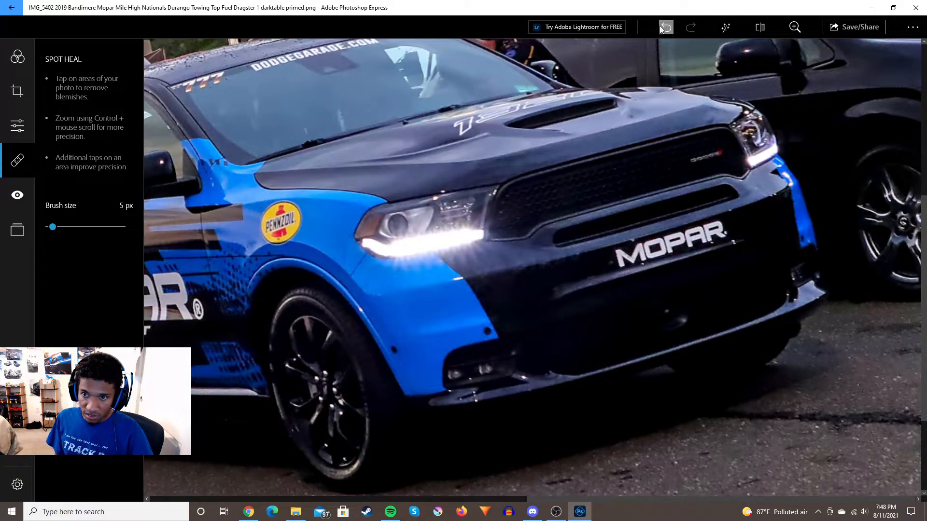
pyautogui.click(632, 244)
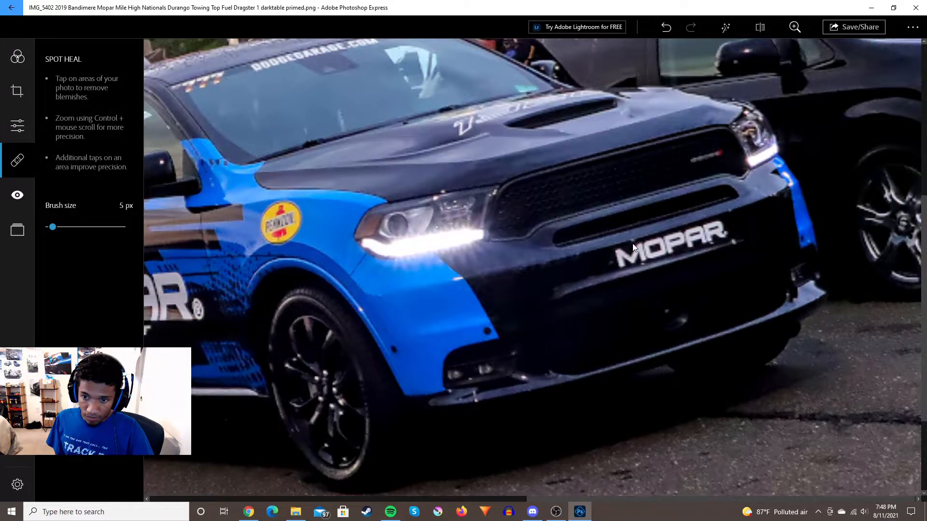
pyautogui.click(666, 27)
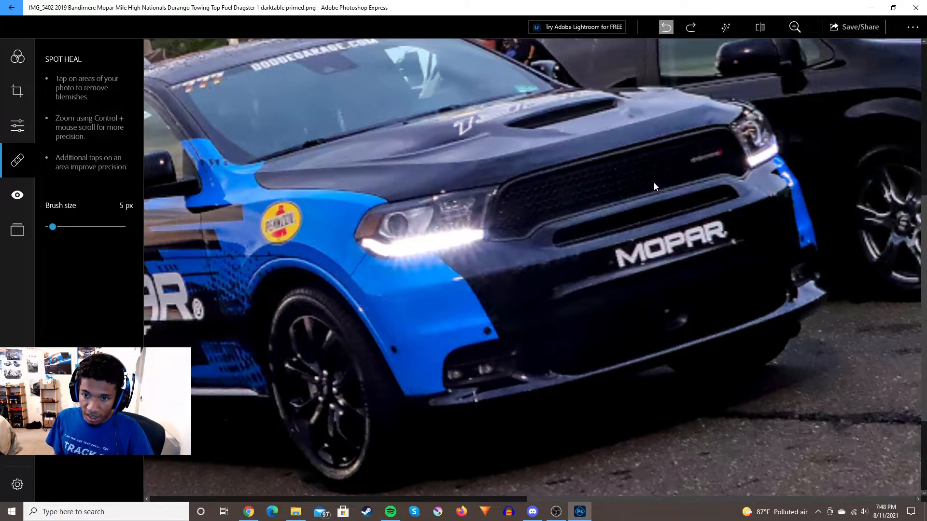
# - Reduce the brush to 4 px, try several heals on the M of the MOPAR badge and undo them
pyautogui.click(52, 228)
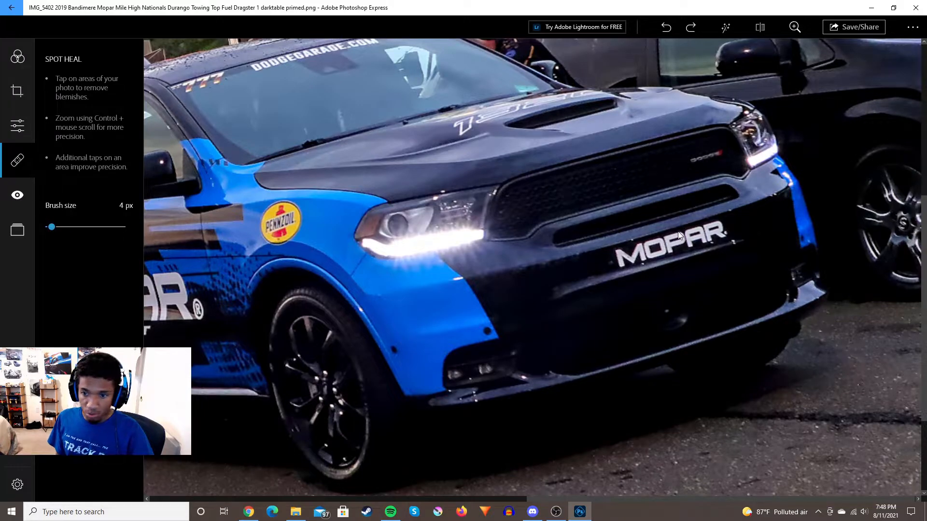
pyautogui.click(634, 243)
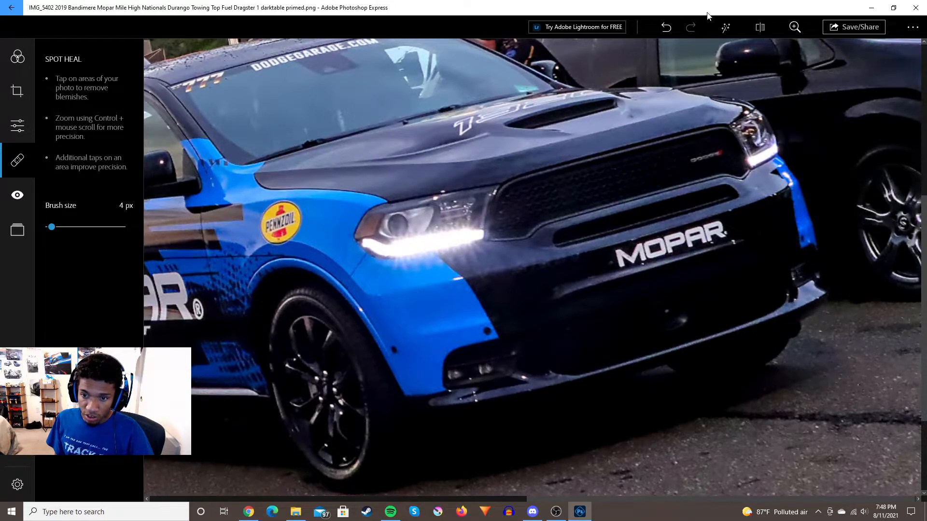
pyautogui.click(665, 28)
pyautogui.click(634, 244)
pyautogui.click(666, 28)
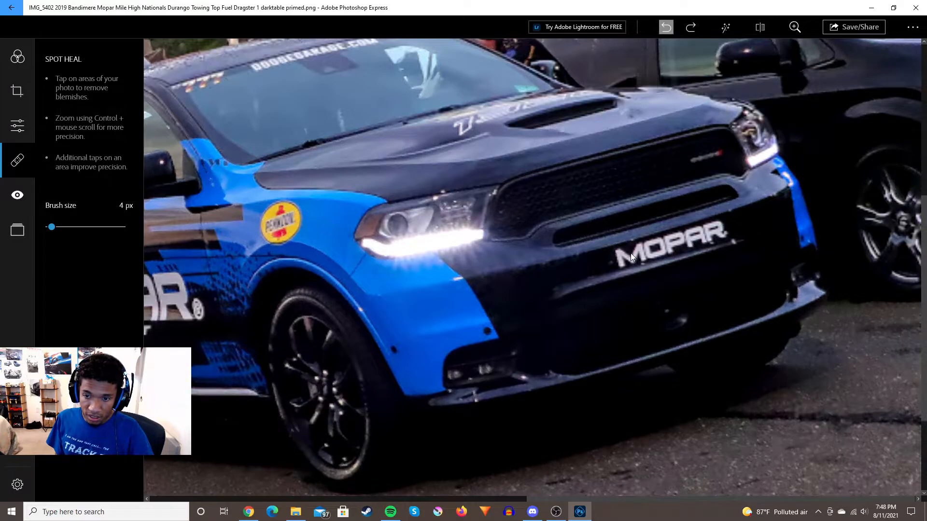
pyautogui.click(633, 241)
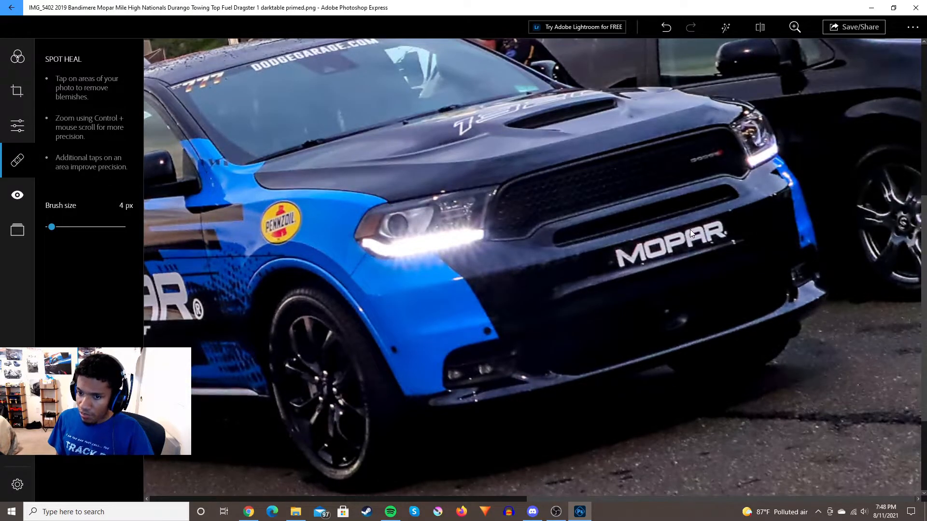
pyautogui.click(666, 27)
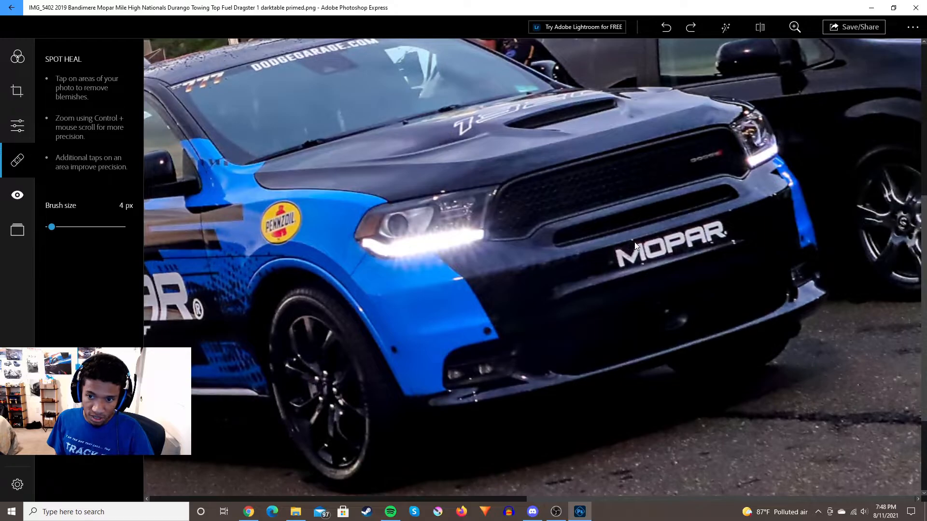
# - Spot-heal the speck on the blue trim above the front wheel, undoing the 4 px attempts and healing it with a 5 px brush
pyautogui.click(362, 309)
pyautogui.click(666, 27)
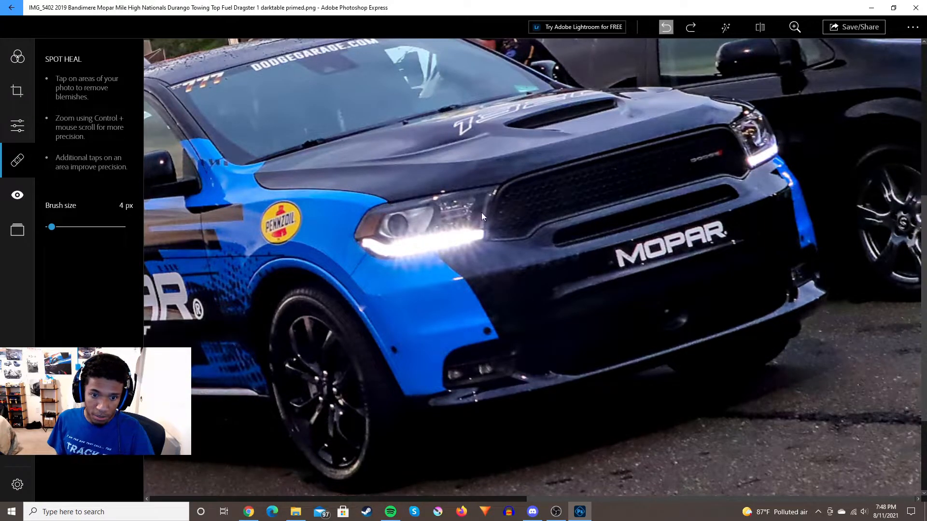
pyautogui.click(361, 310)
pyautogui.click(662, 27)
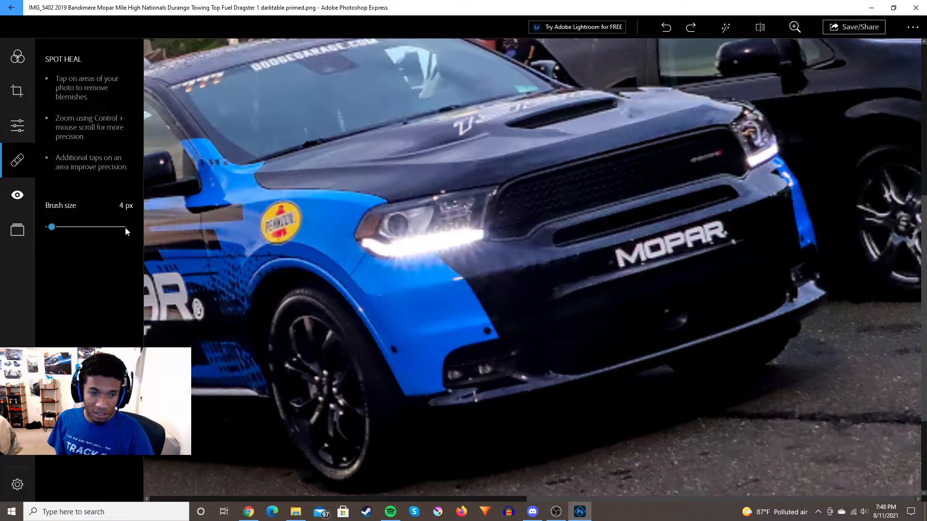
pyautogui.click(55, 230)
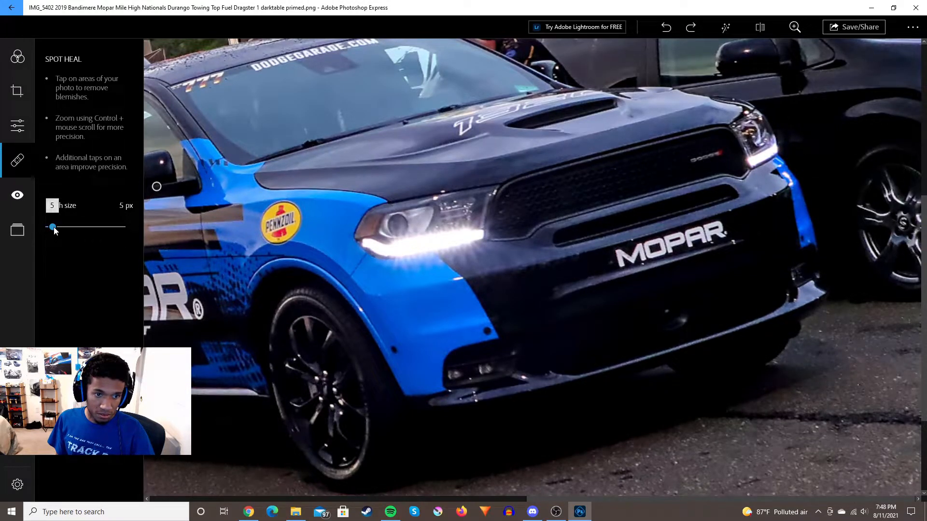
pyautogui.click(361, 310)
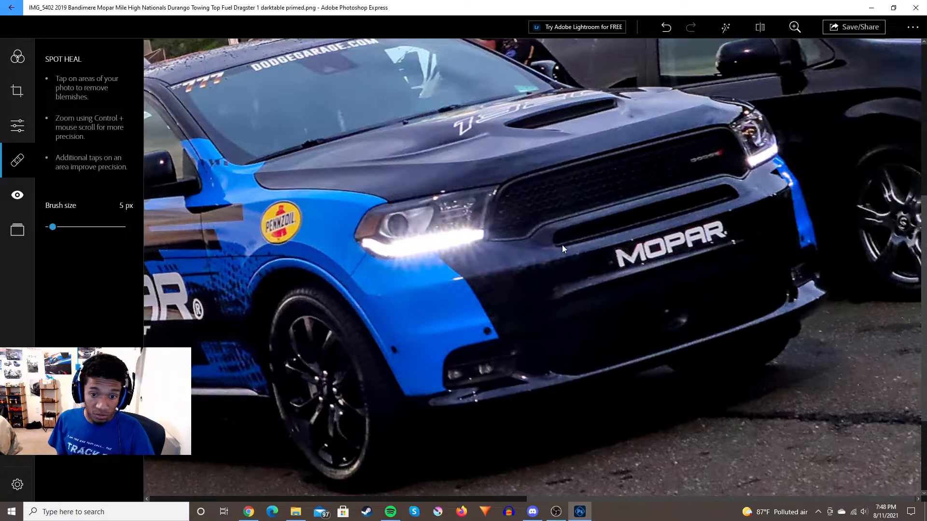
# - Try to heal the speck on the blue bumper's edge below the near headlight with 5 px and 7 px brushes, undoing both attempts
pyautogui.click(459, 278)
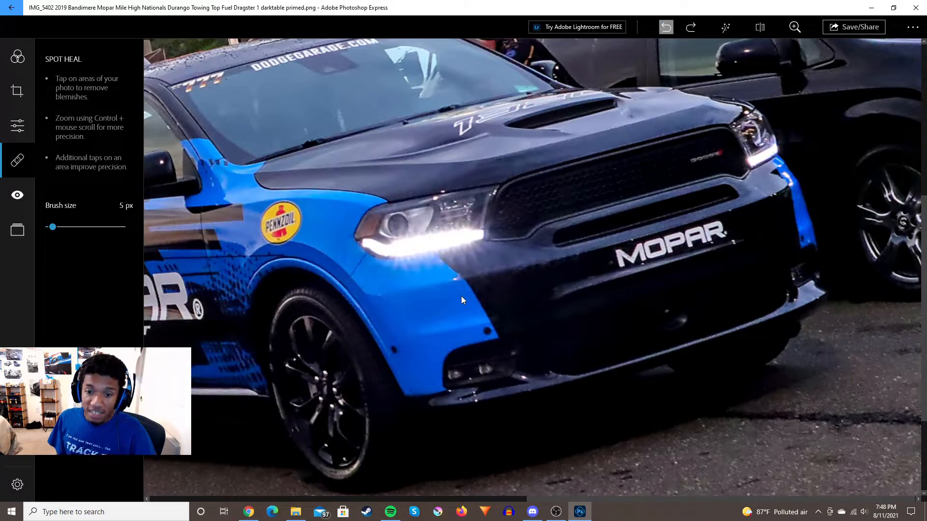
pyautogui.moveTo(55, 227); pyautogui.dragTo(54, 226)
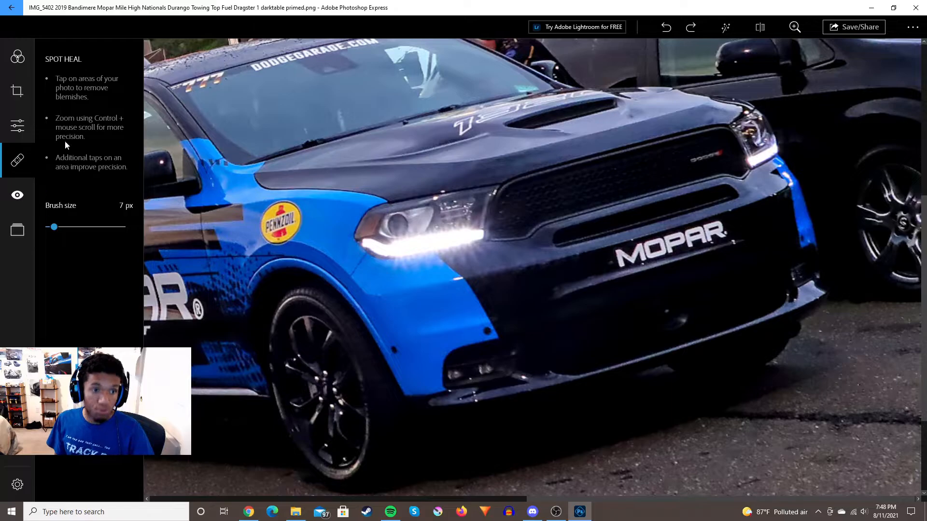
pyautogui.click(456, 279)
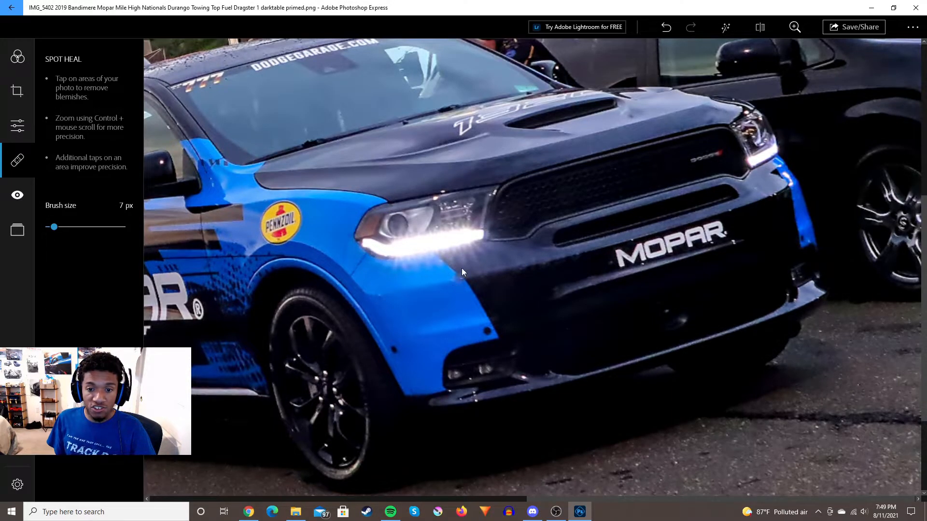
pyautogui.click(663, 30)
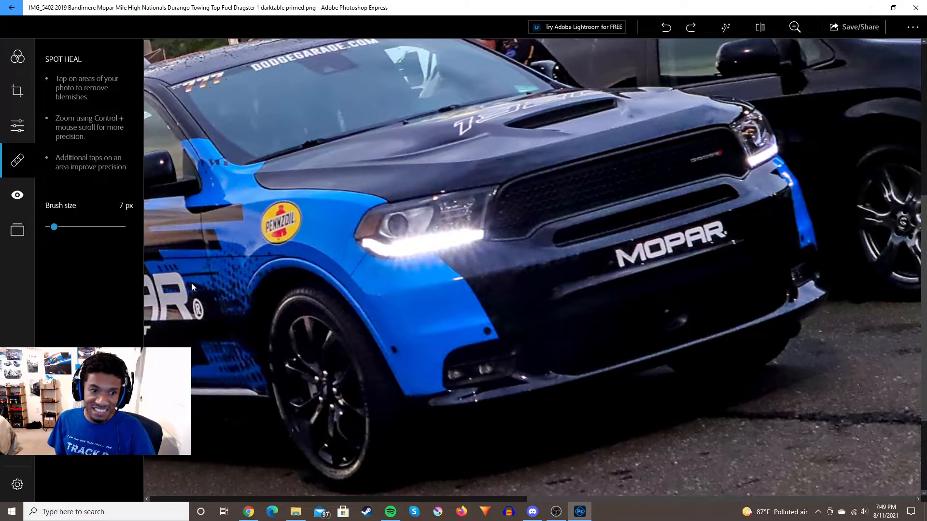
# - Try to heal the speck on the front bumper's lower lip below the near fog light with a 4 px brush, undoing the attempts
pyautogui.moveTo(50, 226); pyautogui.dragTo(52, 233)
pyautogui.click(477, 404)
pyautogui.click(672, 32)
pyautogui.click(475, 401)
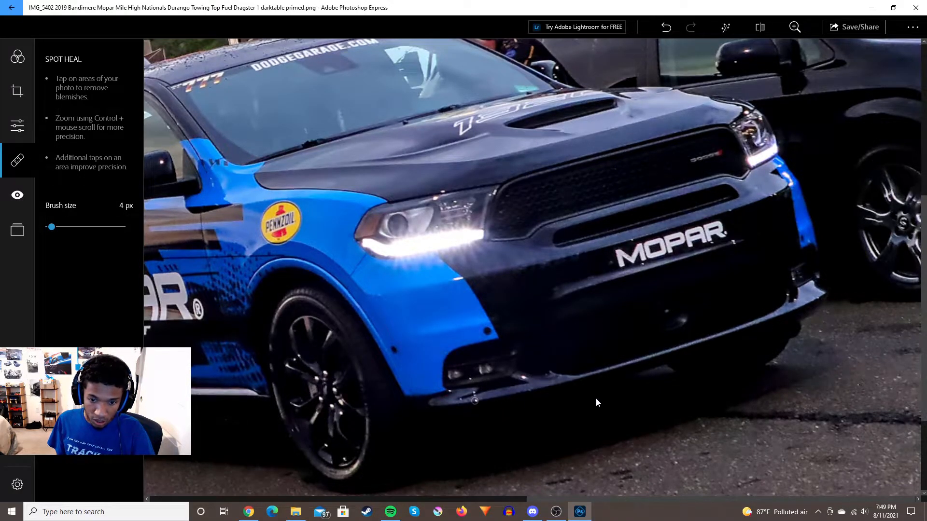
pyautogui.click(667, 27)
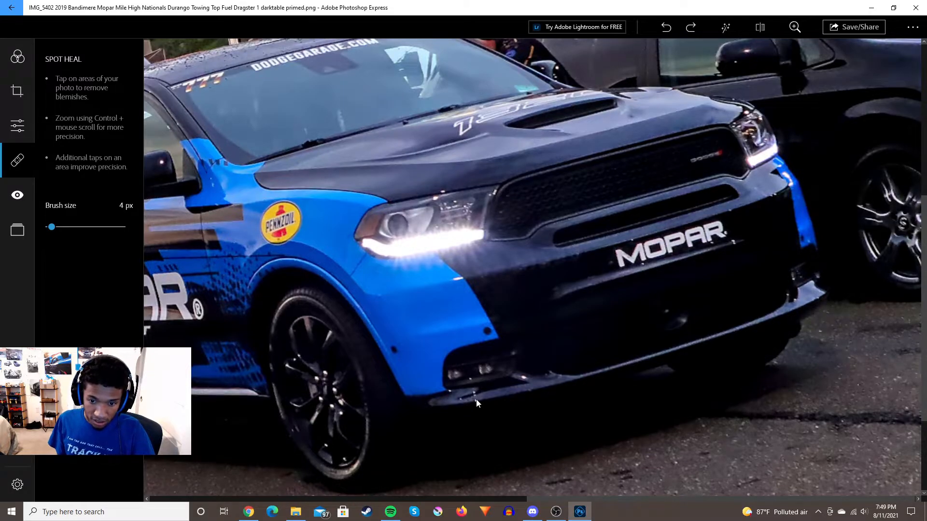
pyautogui.click(476, 401)
pyautogui.click(477, 403)
# - Spot-heal the speck on the bumper's lower lip below the near fog light with a 3 px brush, undoing the first attempt
pyautogui.click(51, 227)
pyautogui.click(450, 390)
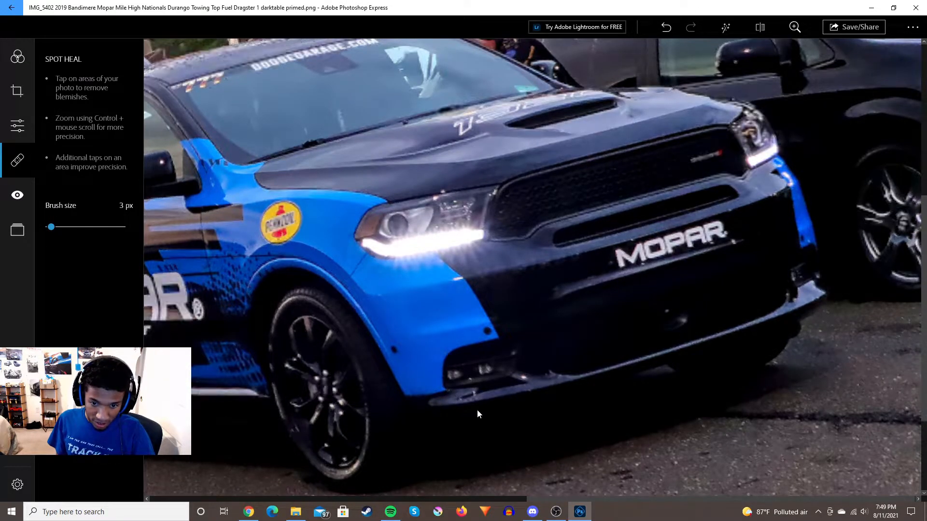
pyautogui.hotkey('ctrl', 'z')
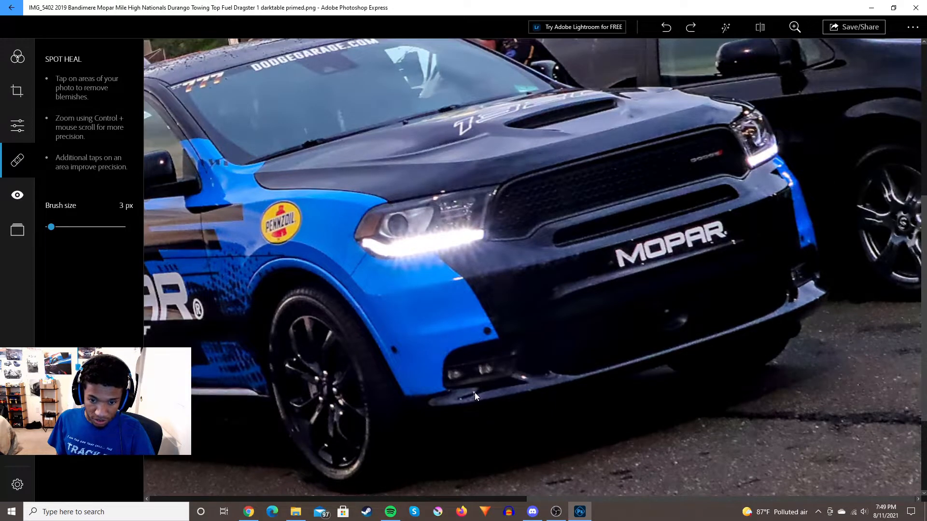
pyautogui.click(474, 394)
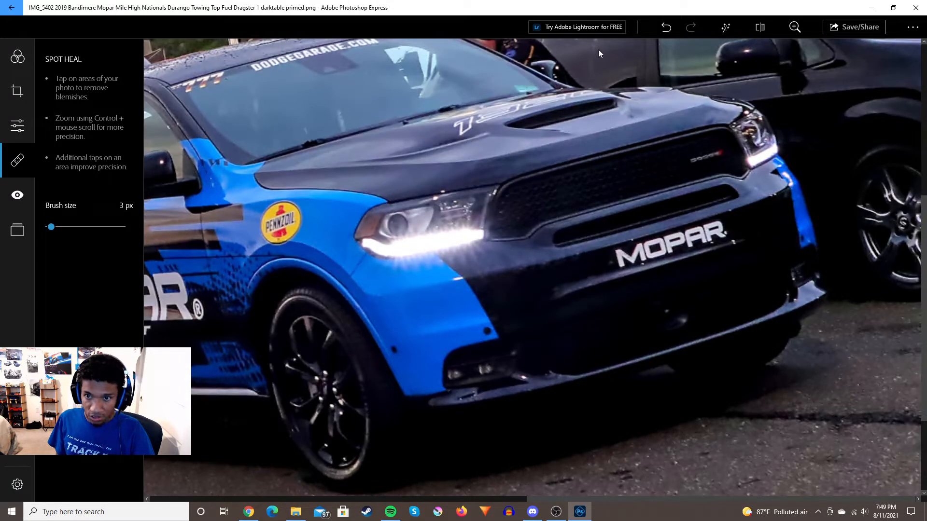
# - Try several 3 px heals at the far lower corner of the front bumper and undo them
pyautogui.click(796, 300)
pyautogui.click(667, 27)
pyautogui.click(793, 301)
pyautogui.click(788, 295)
pyautogui.click(666, 28)
pyautogui.click(667, 32)
# - Return to a view of the whole photo and raise its Shadows to 19
pyautogui.click(797, 30)
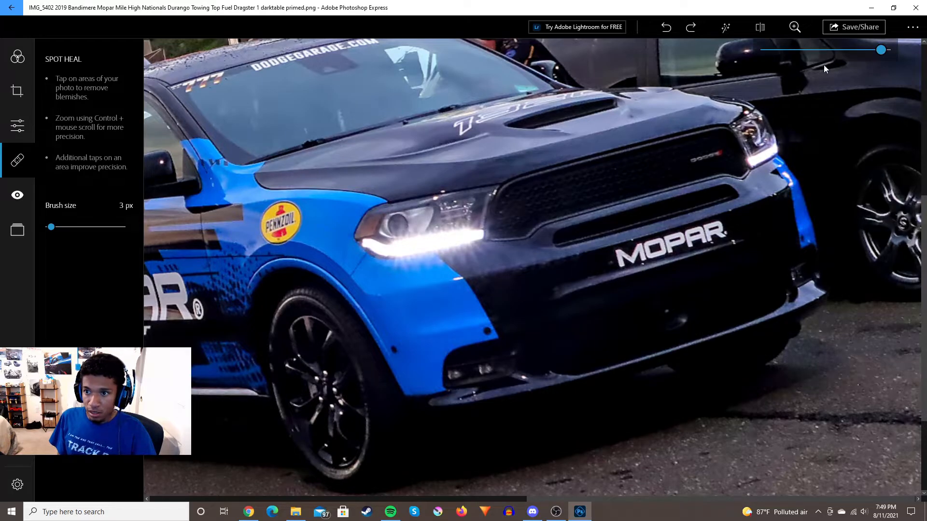
pyautogui.moveTo(879, 49); pyautogui.dragTo(686, 59)
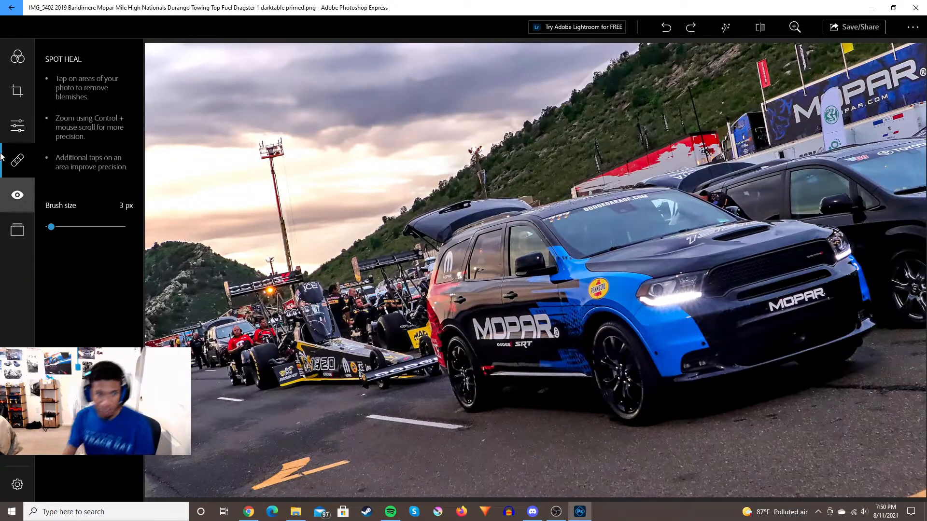
pyautogui.click(27, 128)
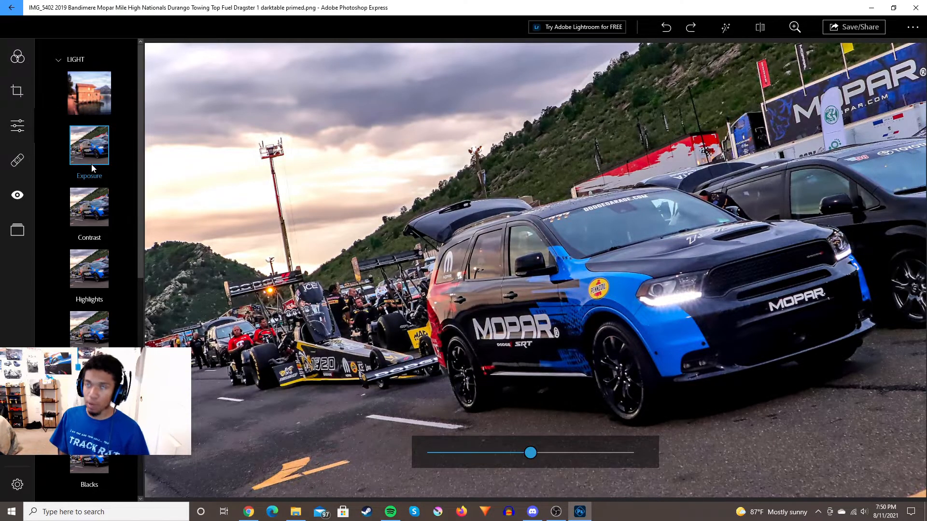
pyautogui.click(97, 343)
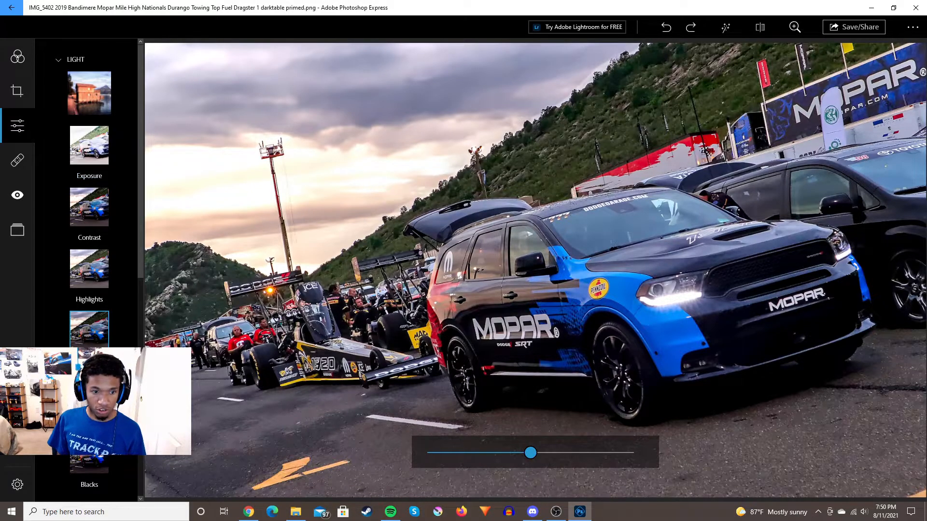
pyautogui.click(550, 454)
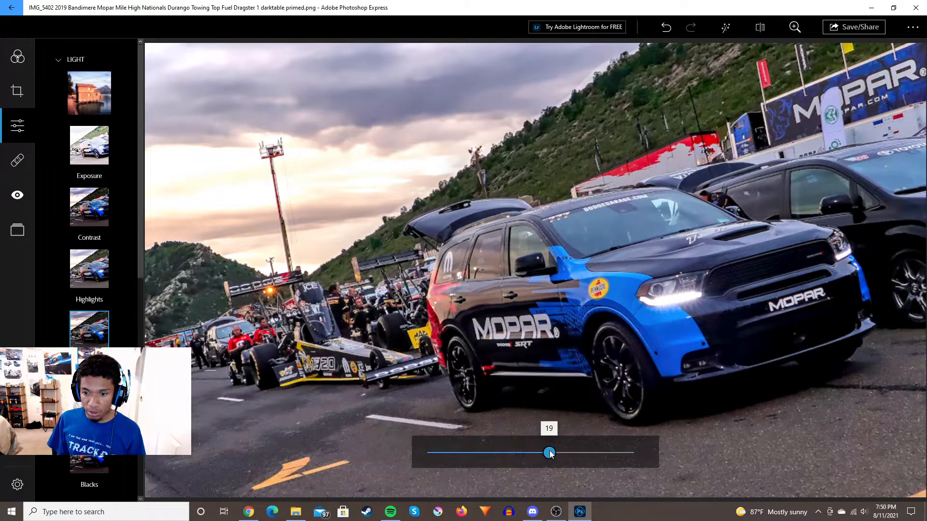
pyautogui.moveTo(549, 454)
pyautogui.mouseDown()
pyautogui.moveTo(529, 456)
pyautogui.moveTo(551, 457)
pyautogui.mouseUp()
# - Compare the photo with the original several times and lower the Shadows slightly below 19
pyautogui.click(757, 31)
pyautogui.click(757, 31)
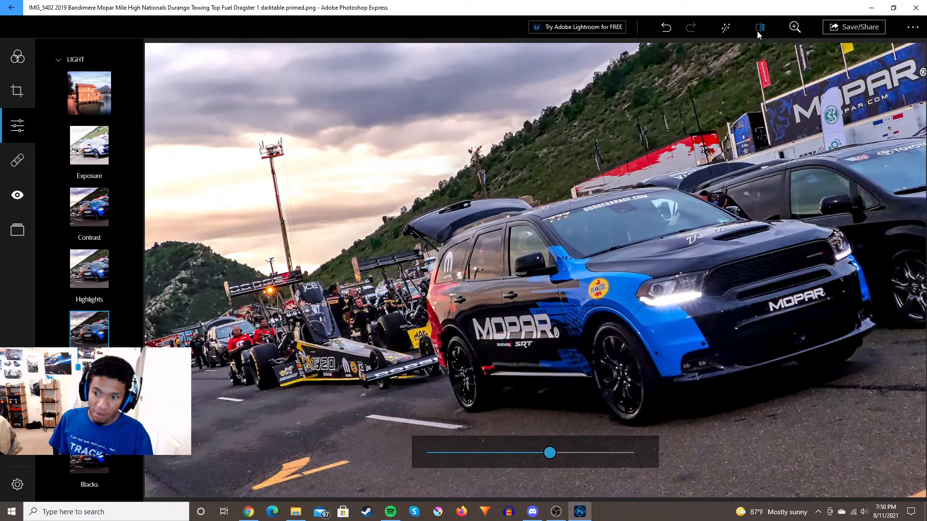
pyautogui.click(757, 31)
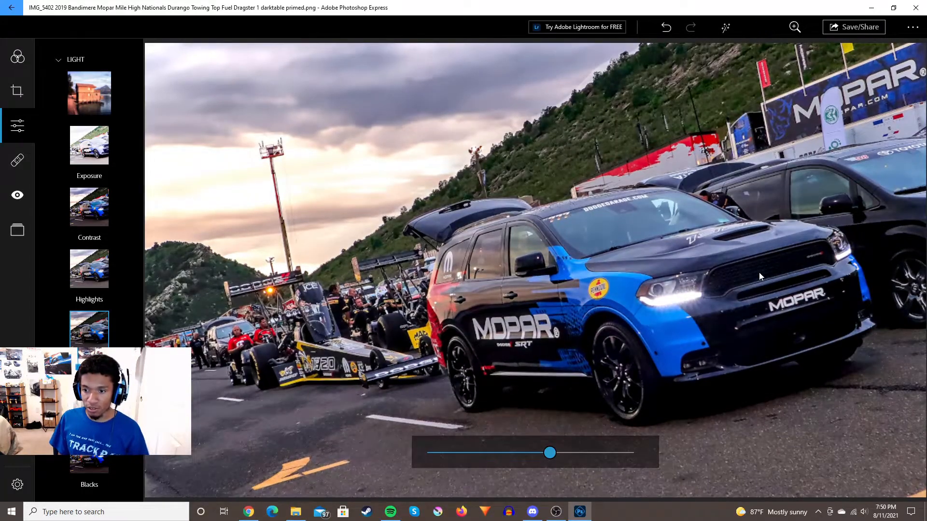
pyautogui.click(762, 29)
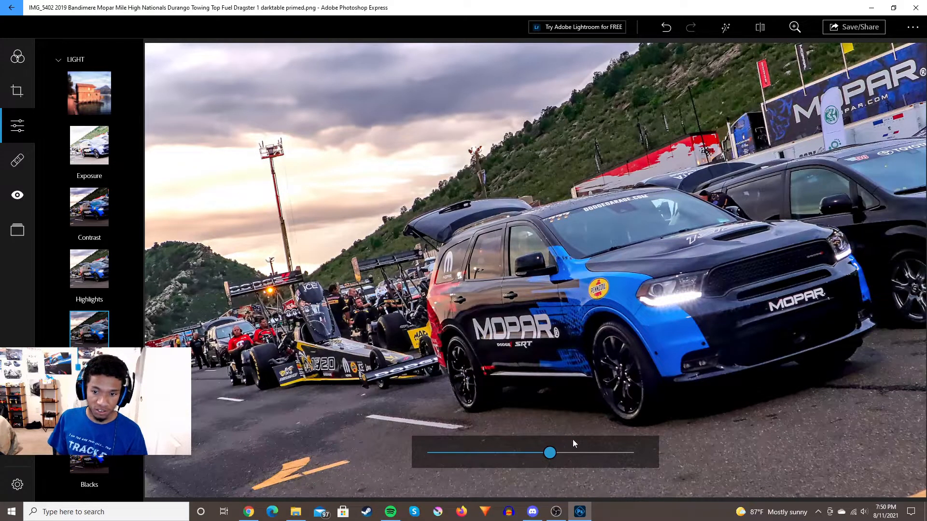
pyautogui.moveTo(540, 458)
pyautogui.mouseDown()
pyautogui.moveTo(527, 458)
pyautogui.moveTo(551, 454)
pyautogui.mouseUp()
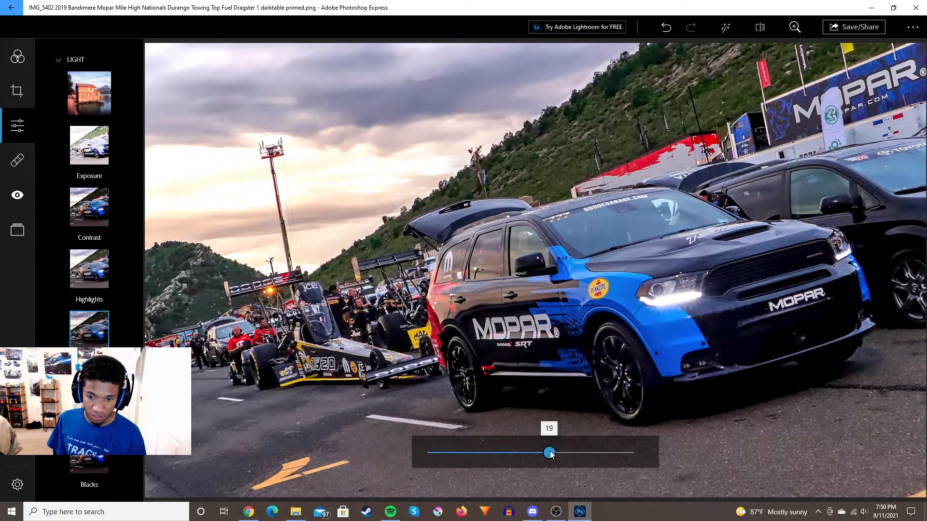
pyautogui.click(761, 31)
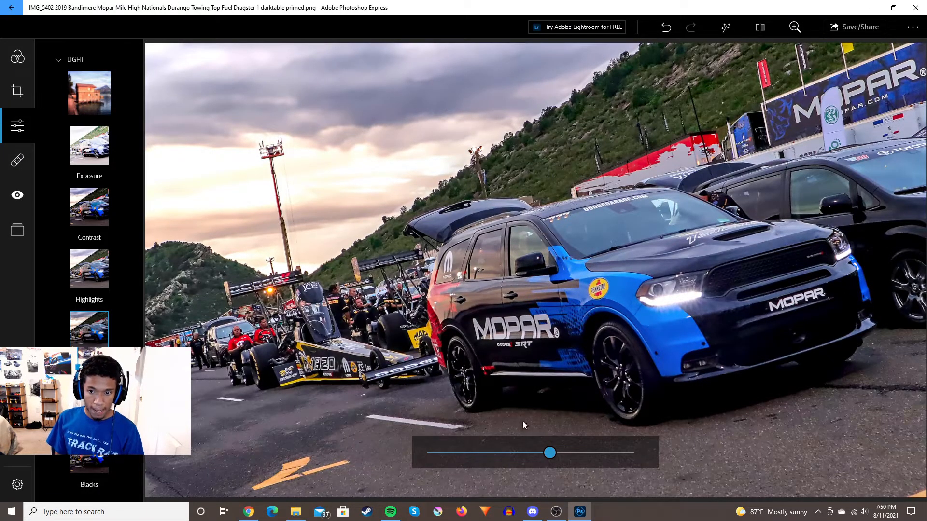
pyautogui.moveTo(550, 459); pyautogui.dragTo(545, 460)
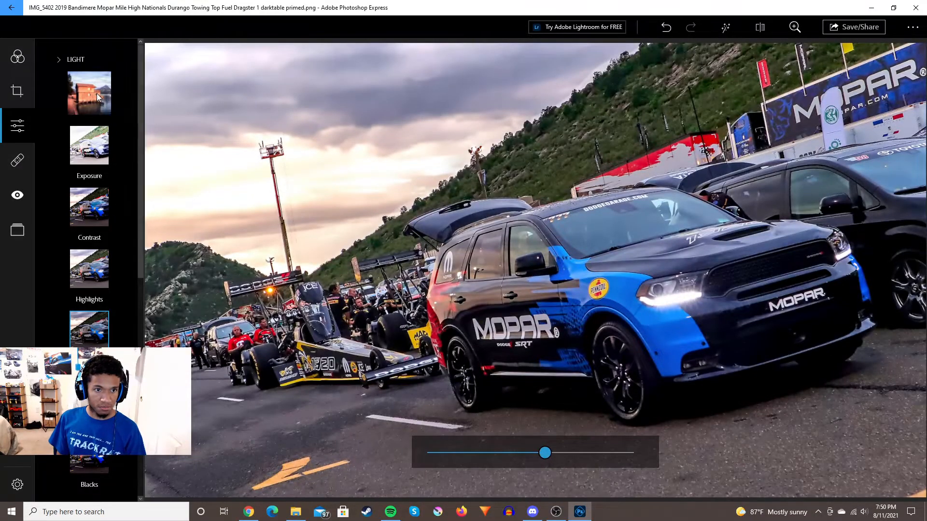
# - Try a moderate increase of the Clarity effect, compare it with the original, and bring Clarity back to about neutral
pyautogui.click(96, 94)
pyautogui.click(85, 255)
pyautogui.click(85, 167)
pyautogui.moveTo(558, 455)
pyautogui.mouseDown()
pyautogui.moveTo(525, 455)
pyautogui.moveTo(552, 457)
pyautogui.mouseUp()
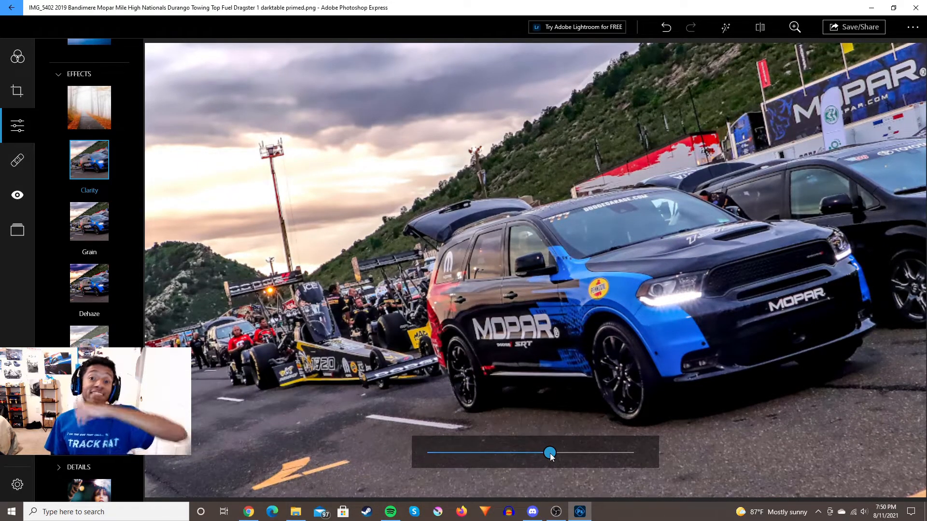
pyautogui.click(762, 30)
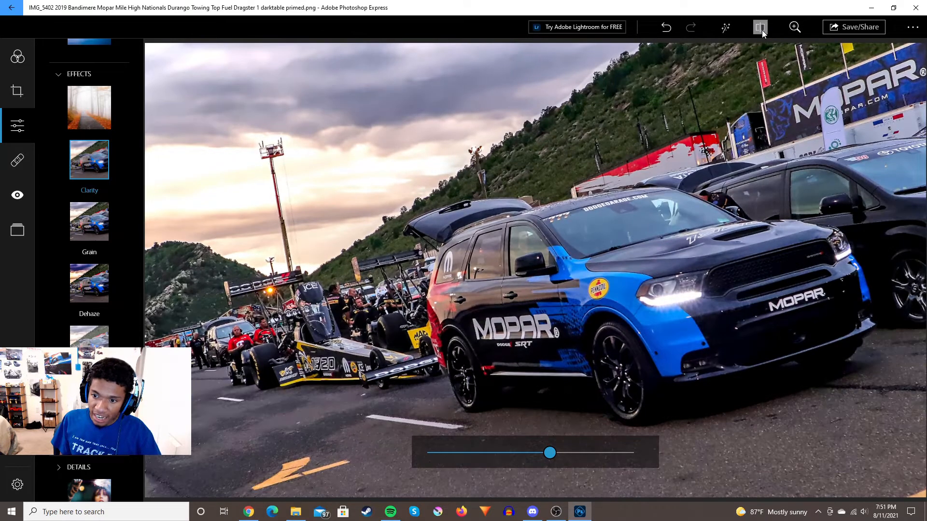
pyautogui.click(762, 30)
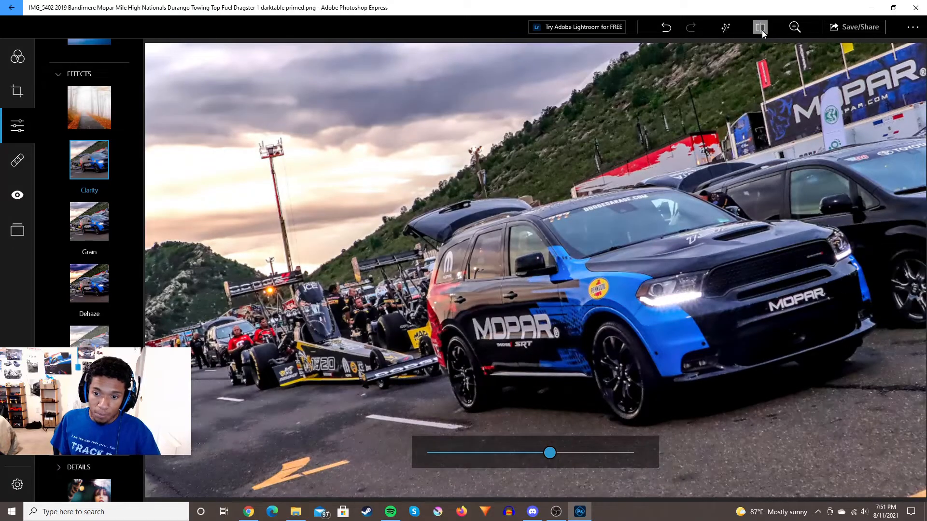
pyautogui.click(762, 30)
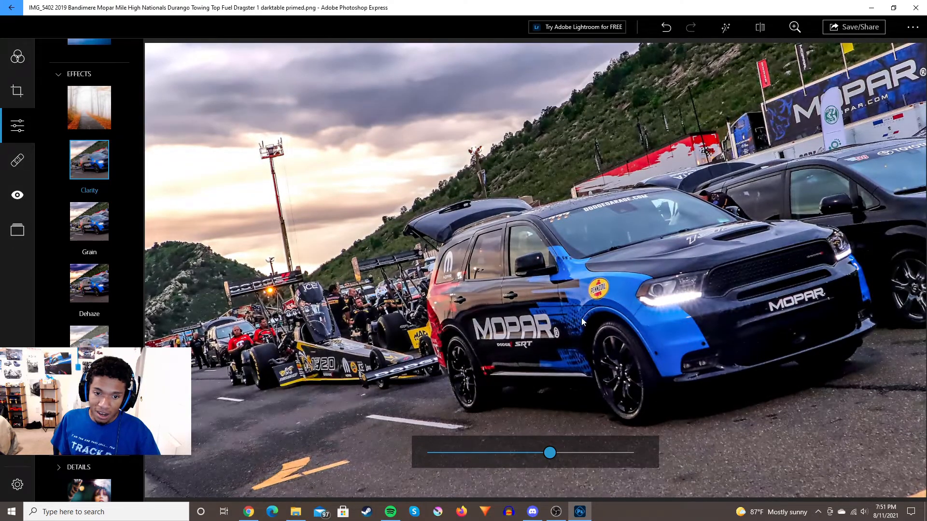
pyautogui.moveTo(555, 457); pyautogui.dragTo(528, 457)
# - Apply a slight Dehaze below 16, trying 47, 2 and 16 and comparing the photo with the original
pyautogui.click(97, 276)
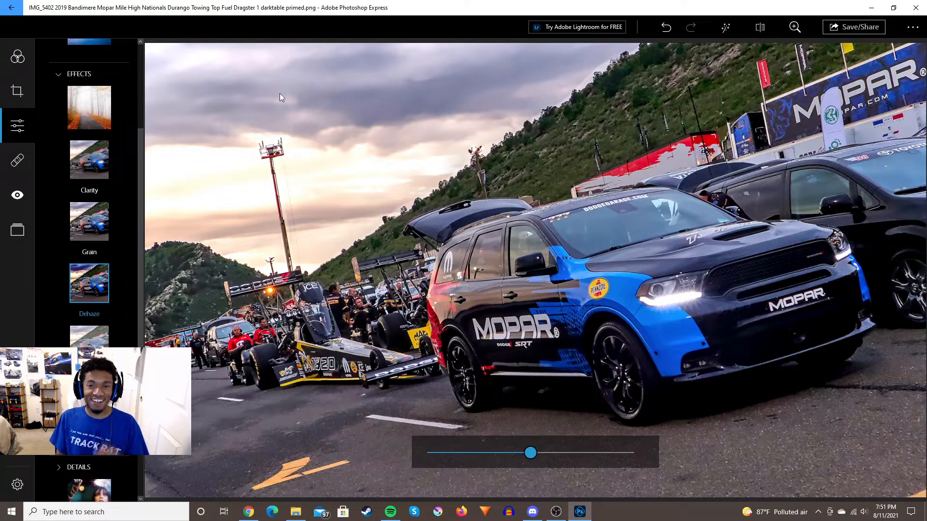
pyautogui.click(578, 453)
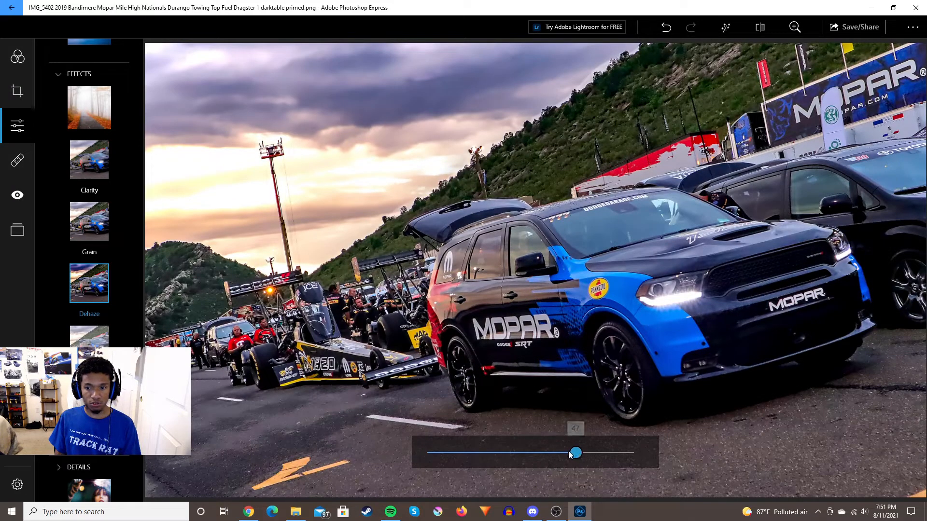
pyautogui.click(533, 453)
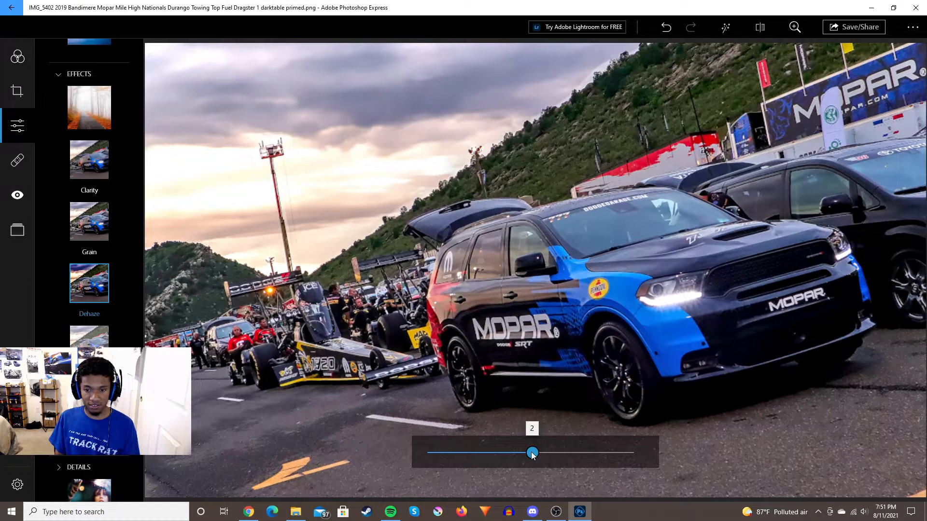
pyautogui.moveTo(532, 454); pyautogui.dragTo(531, 454)
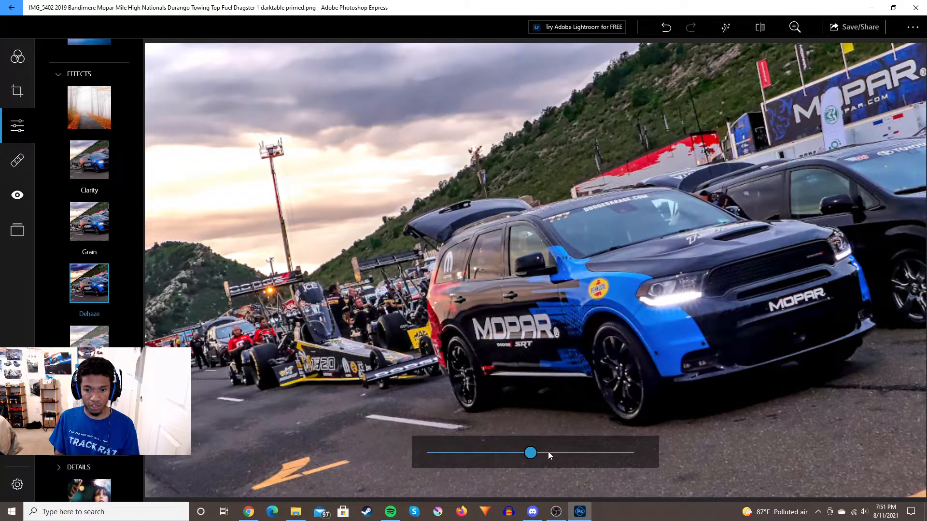
pyautogui.click(546, 452)
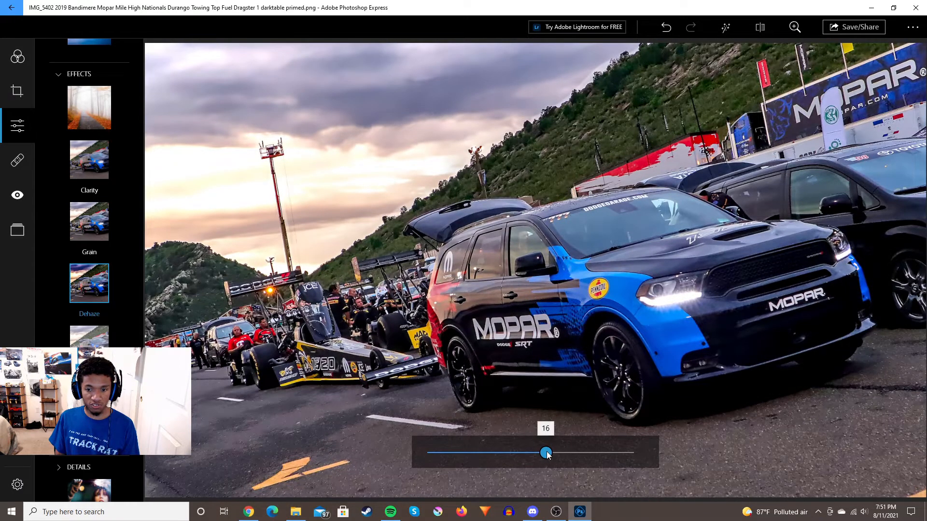
pyautogui.click(761, 30)
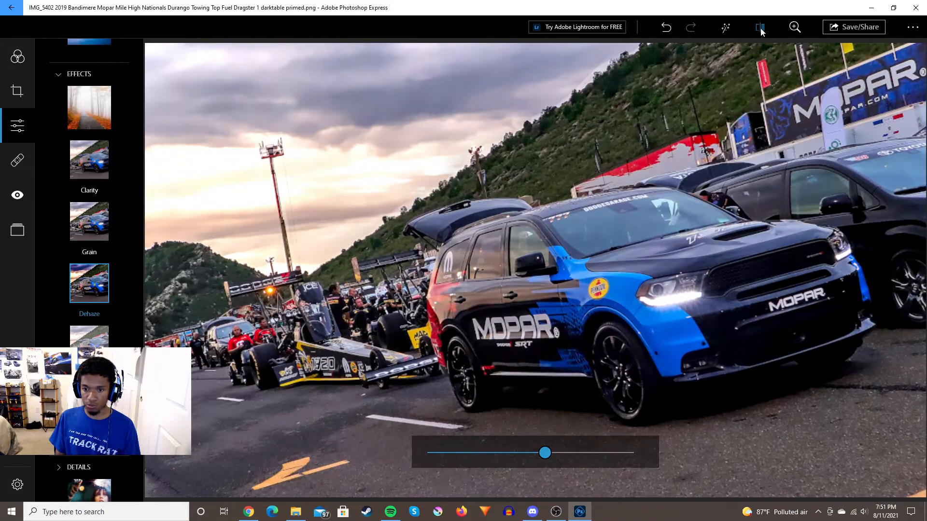
pyautogui.click(761, 30)
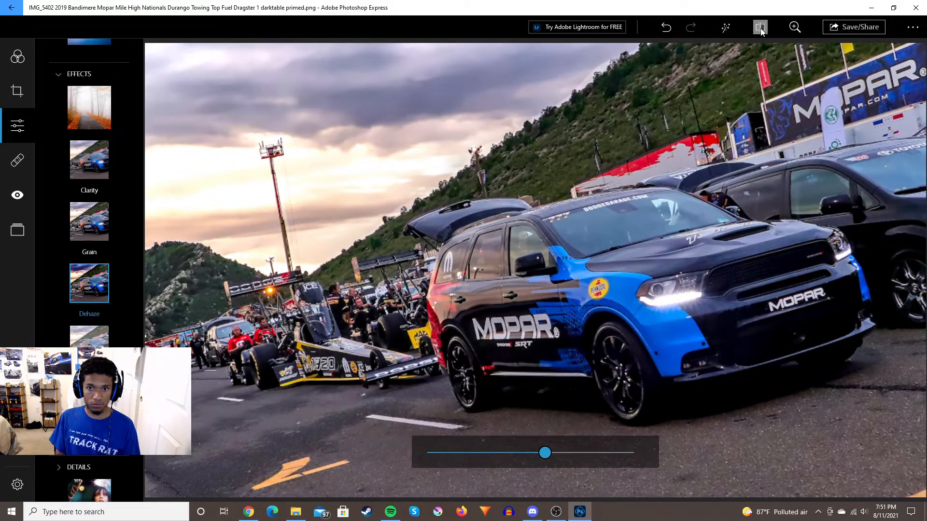
pyautogui.moveTo(545, 453); pyautogui.dragTo(537, 454)
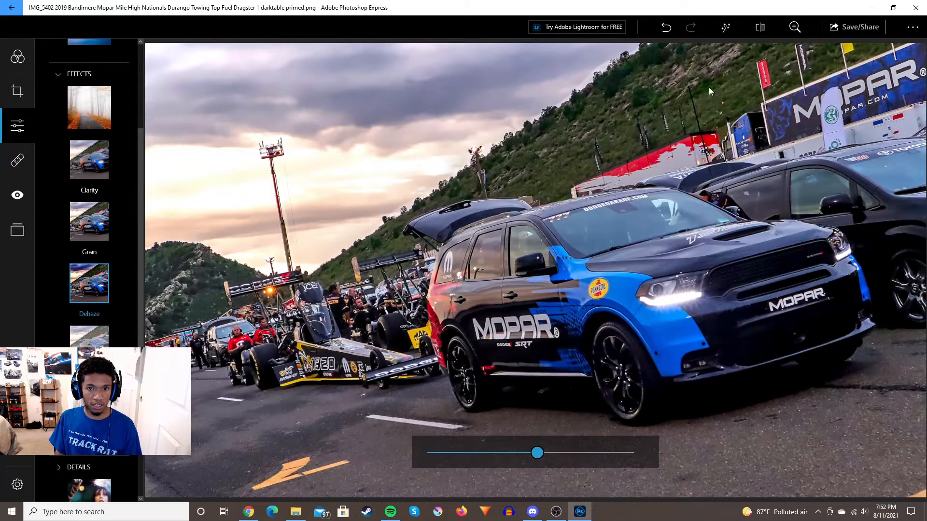
# - Set the Clarity effect to 7, trying nearby values and comparing the photo with the original
pyautogui.click(104, 160)
pyautogui.moveTo(544, 451); pyautogui.dragTo(531, 456)
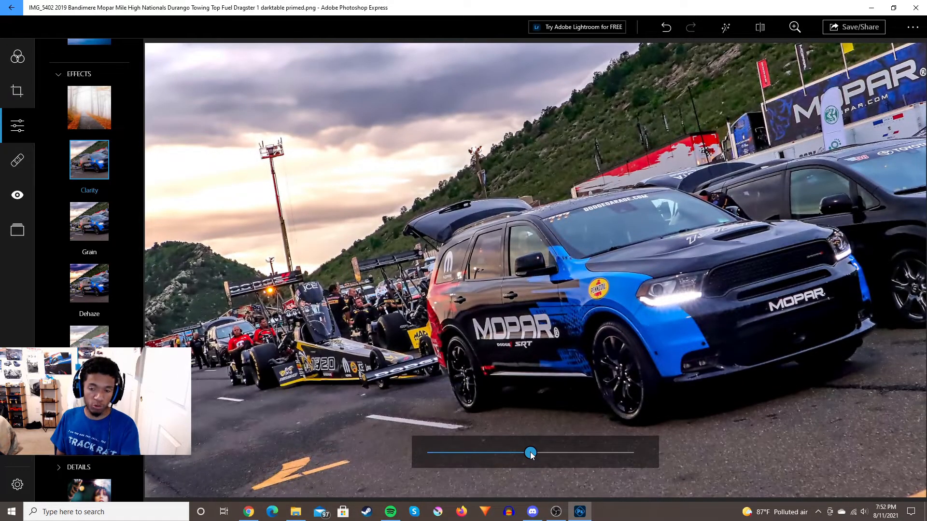
pyautogui.click(532, 456)
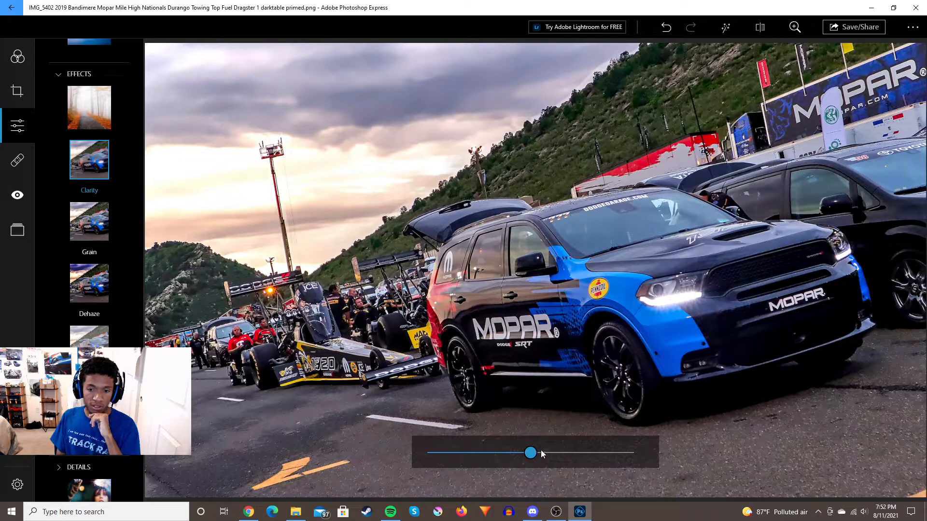
pyautogui.moveTo(541, 454); pyautogui.dragTo(541, 456)
pyautogui.click(761, 28)
pyautogui.click(763, 28)
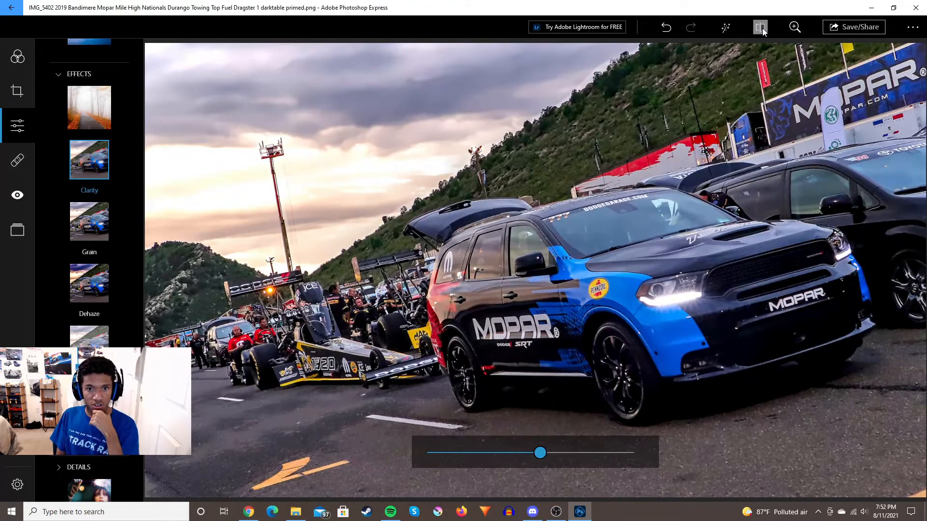
pyautogui.moveTo(540, 455); pyautogui.dragTo(539, 457)
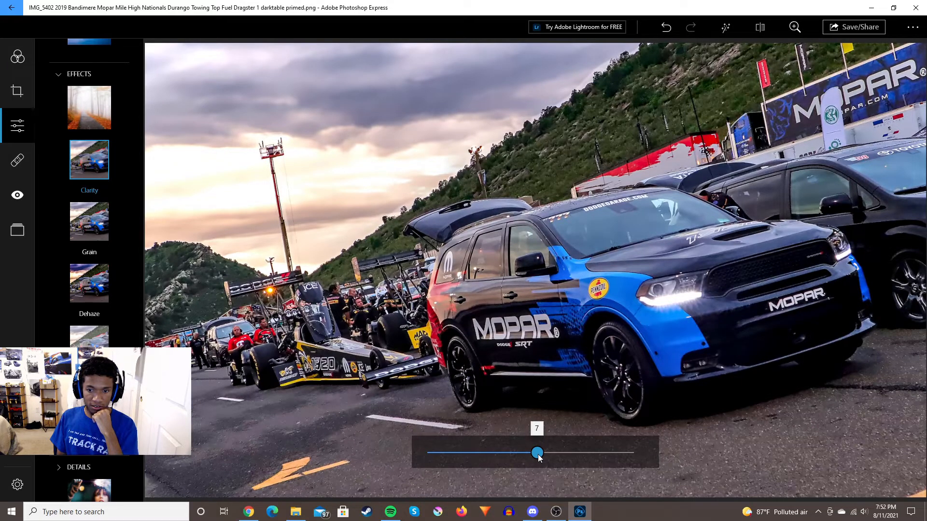
# - Warm the photo's color Temperature slightly and raise its Tint by a small amount
pyautogui.scroll(2, 120, 161)
pyautogui.click(95, 116)
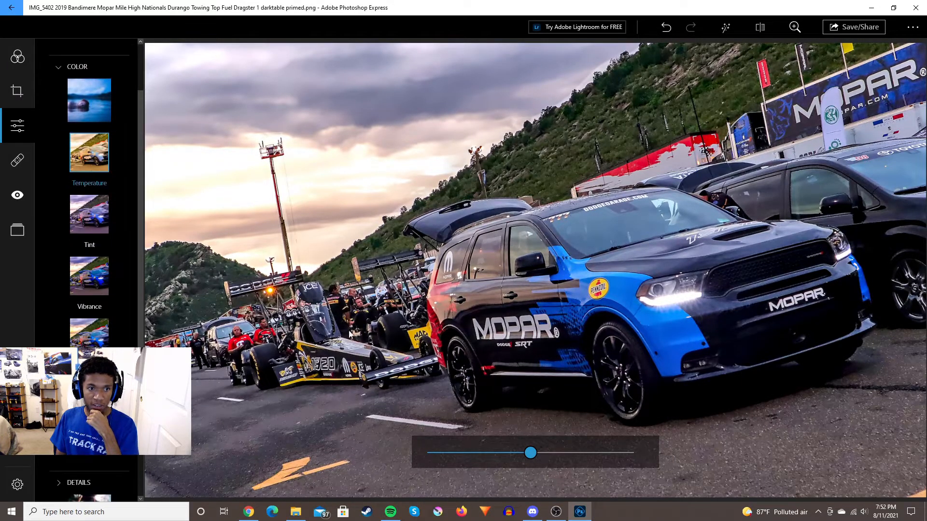
pyautogui.moveTo(531, 453); pyautogui.dragTo(538, 456)
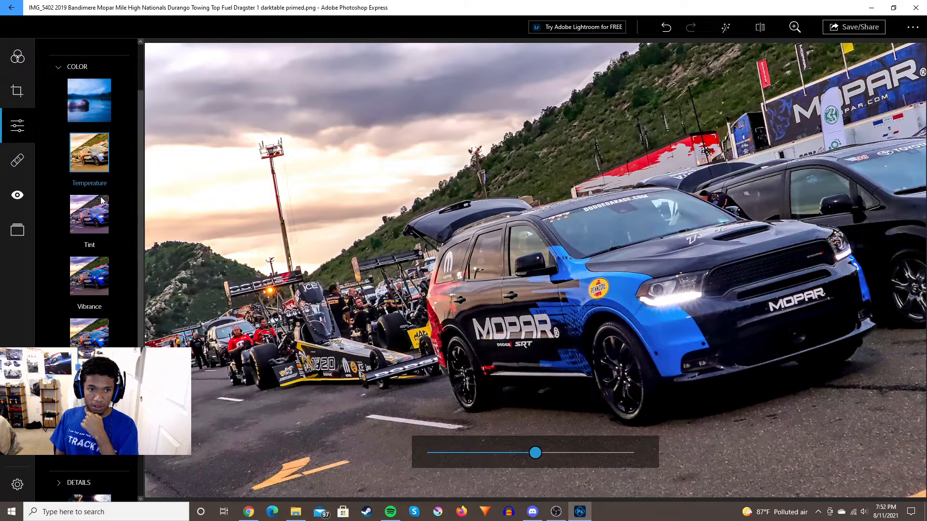
pyautogui.moveTo(535, 454); pyautogui.dragTo(539, 456)
pyautogui.click(77, 221)
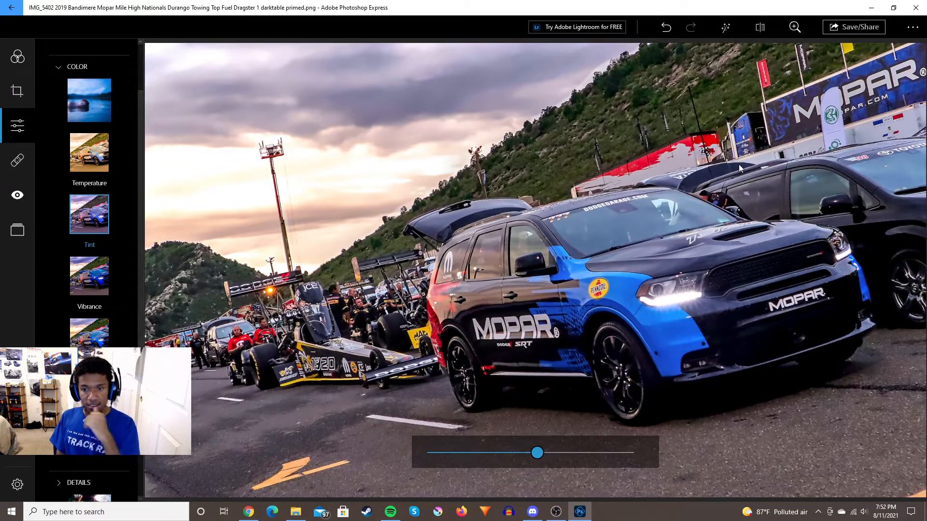
# - Compare the edited photo repeatedly with the original to judge the color changes
pyautogui.click(760, 28)
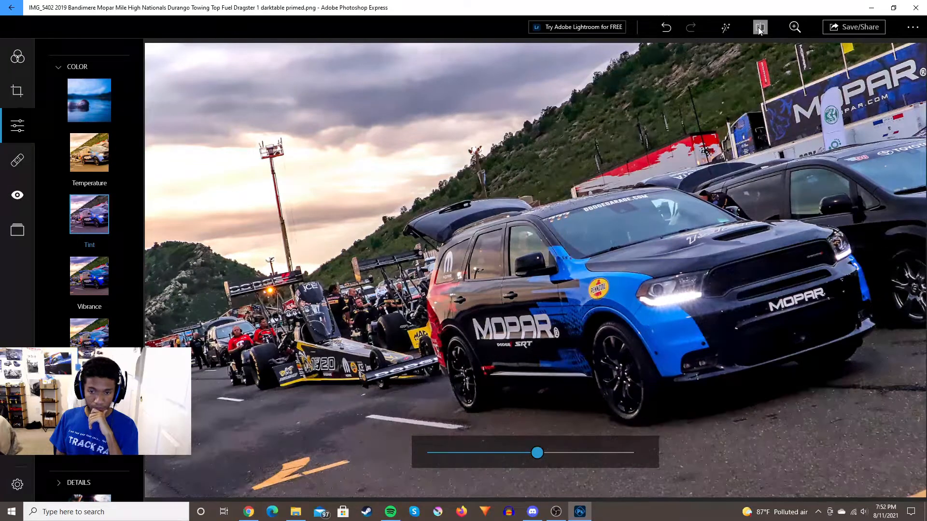
pyautogui.click(760, 30)
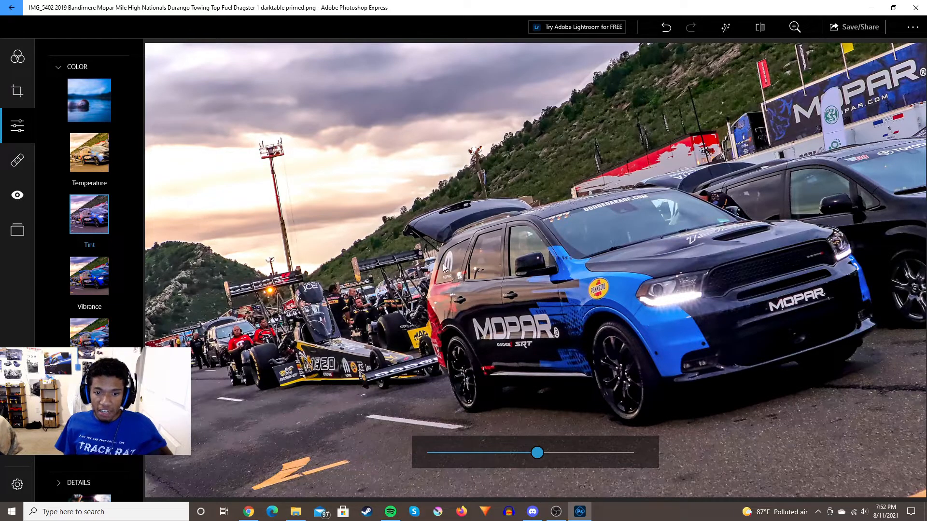
pyautogui.click(764, 29)
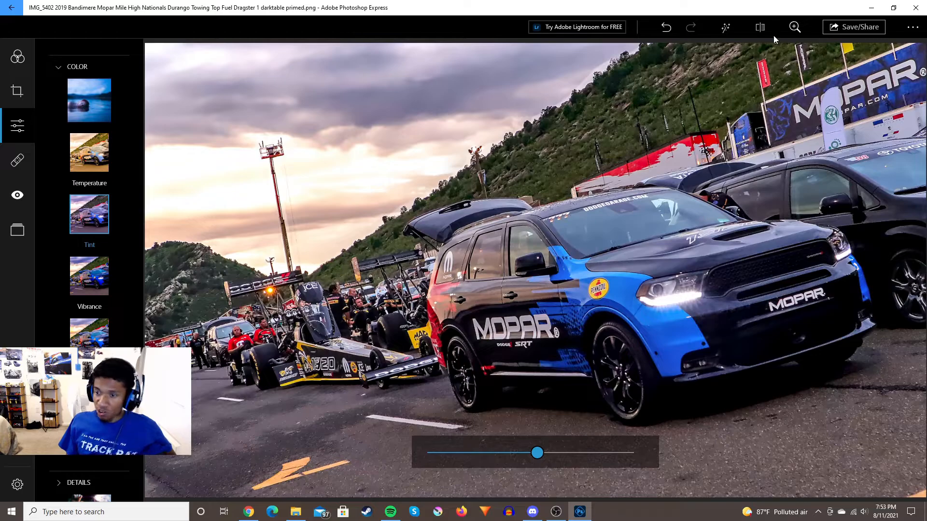
pyautogui.click(762, 28)
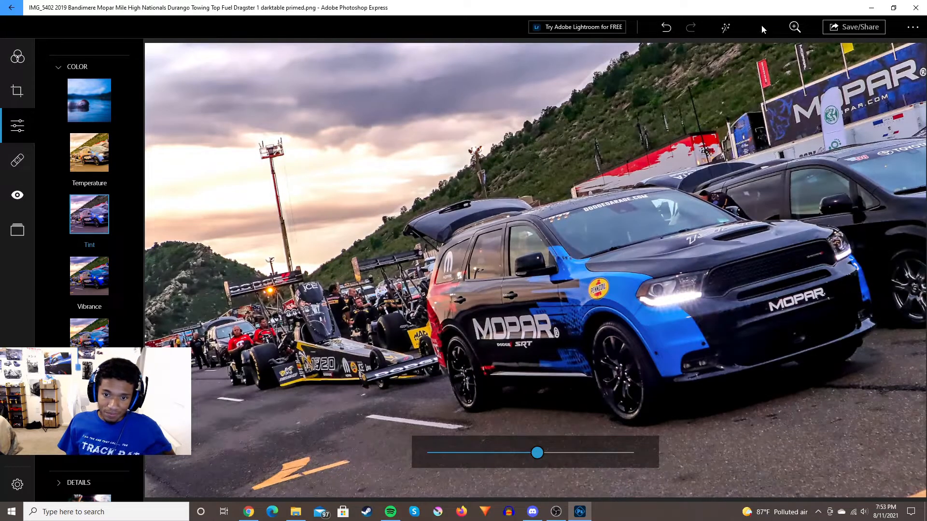
pyautogui.click(762, 29)
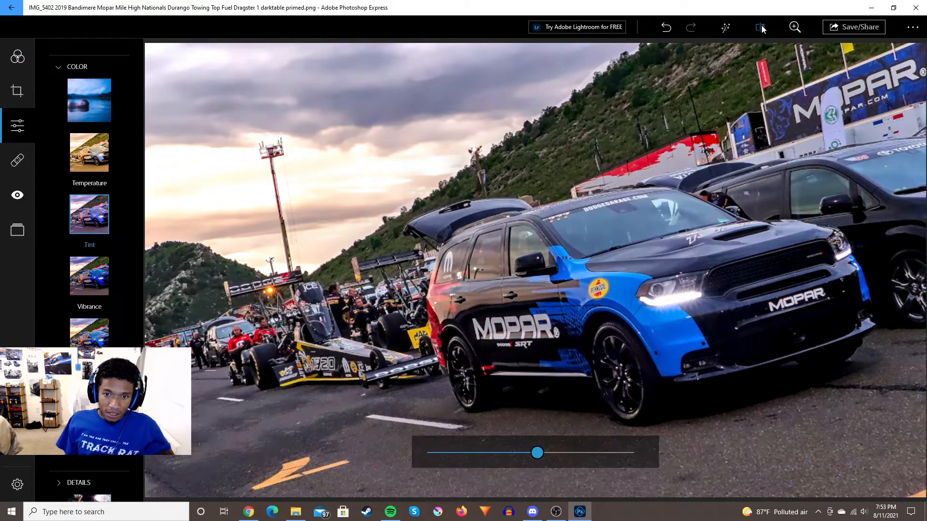
pyautogui.click(762, 29)
pyautogui.click(761, 29)
pyautogui.click(762, 29)
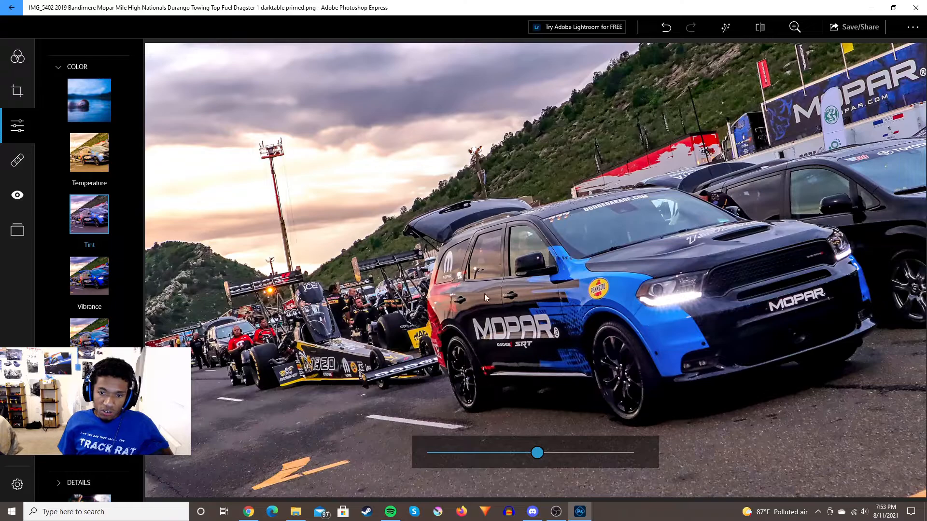
# - Bring the photo's Tint and Temperature back to neutral and save the photo
pyautogui.moveTo(539, 454); pyautogui.dragTo(533, 456)
pyautogui.click(89, 153)
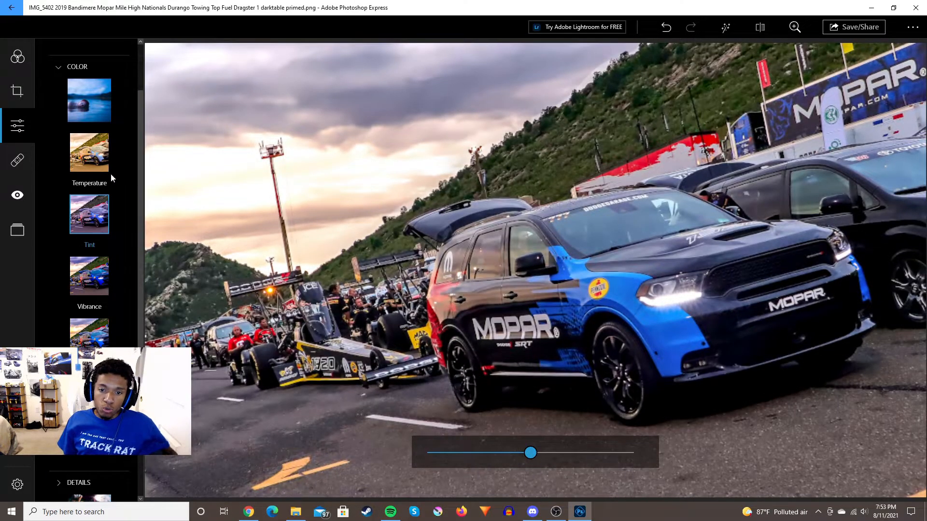
pyautogui.moveTo(534, 453); pyautogui.dragTo(531, 454)
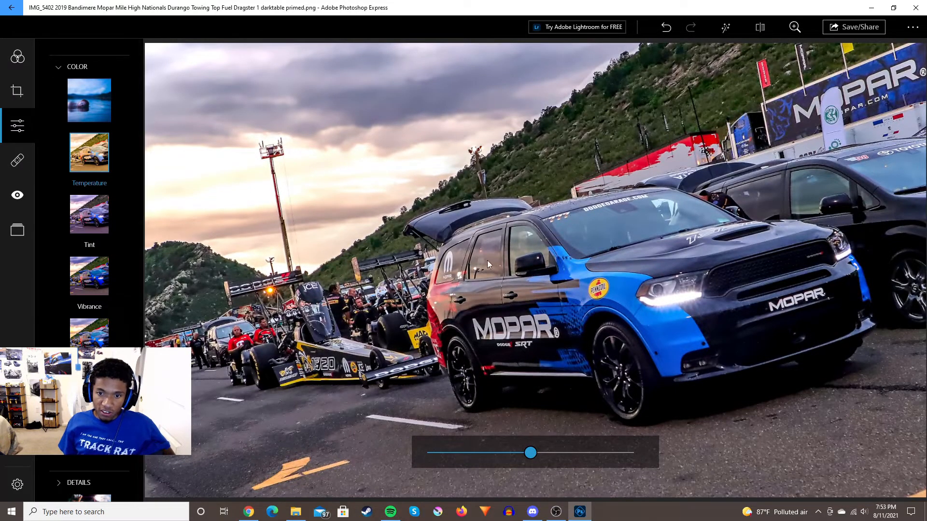
pyautogui.click(843, 28)
pyautogui.click(846, 52)
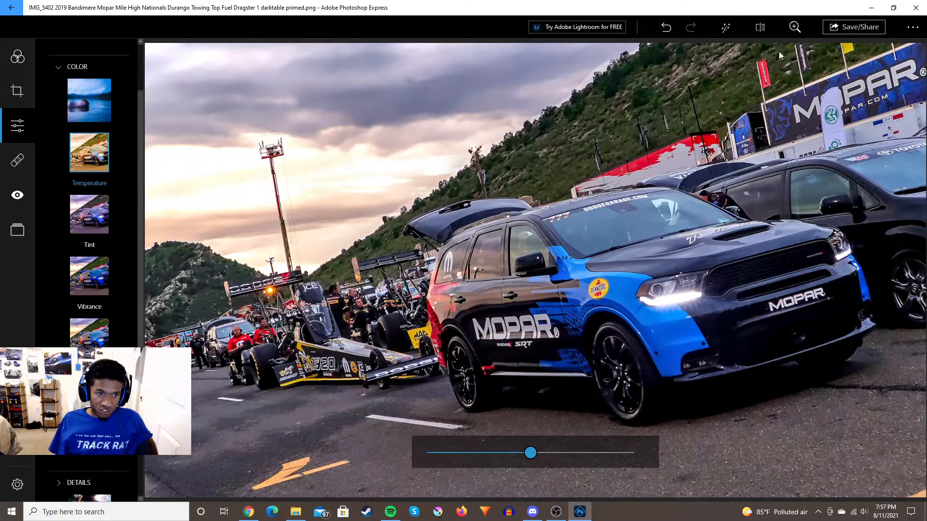
# - Examine the front of the Mopar SUV up close and reduce the Spot Heal brush size to 1 px
pyautogui.click(761, 27)
pyautogui.moveTo(767, 50); pyautogui.dragTo(885, 50)
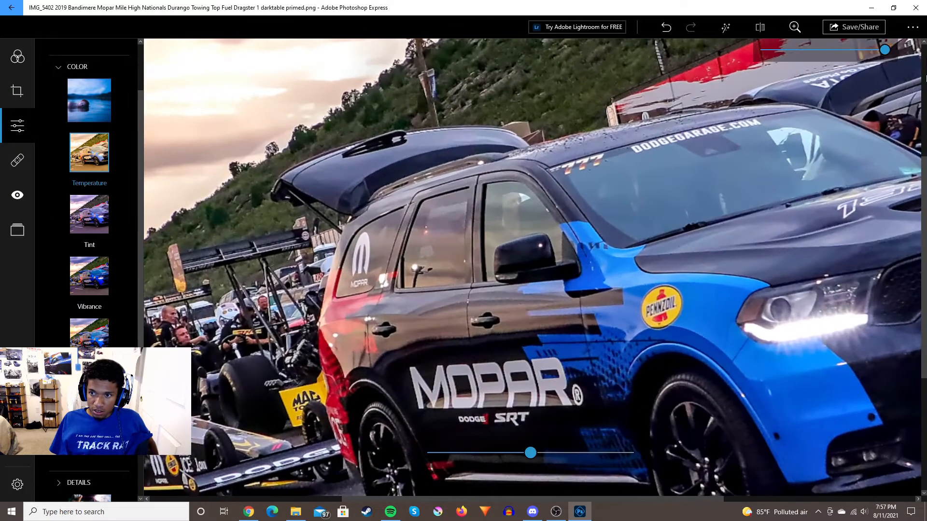
pyautogui.moveTo(640, 499); pyautogui.dragTo(791, 489)
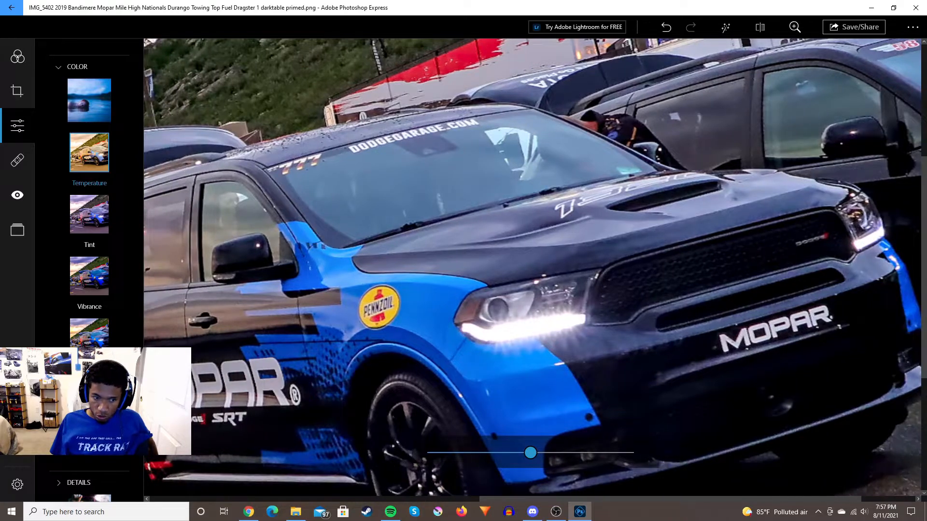
pyautogui.click(29, 162)
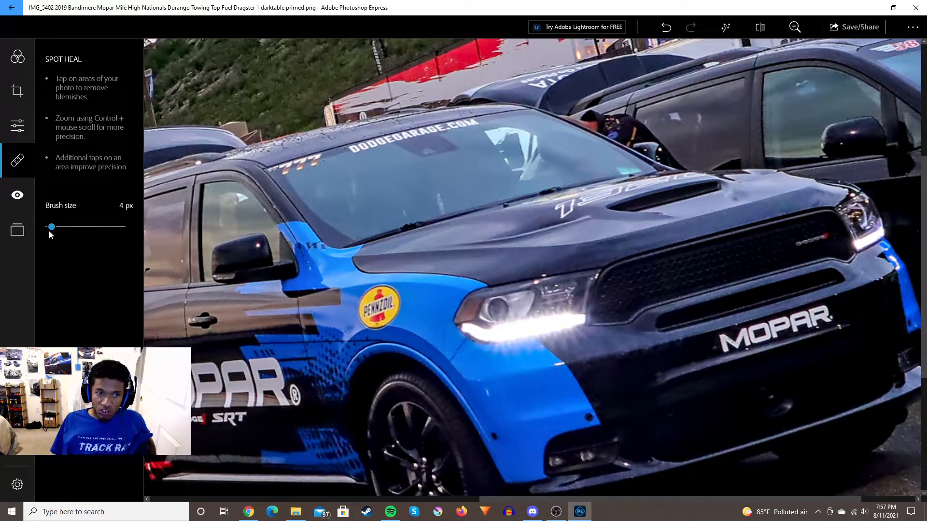
pyautogui.moveTo(49, 230); pyautogui.dragTo(45, 231)
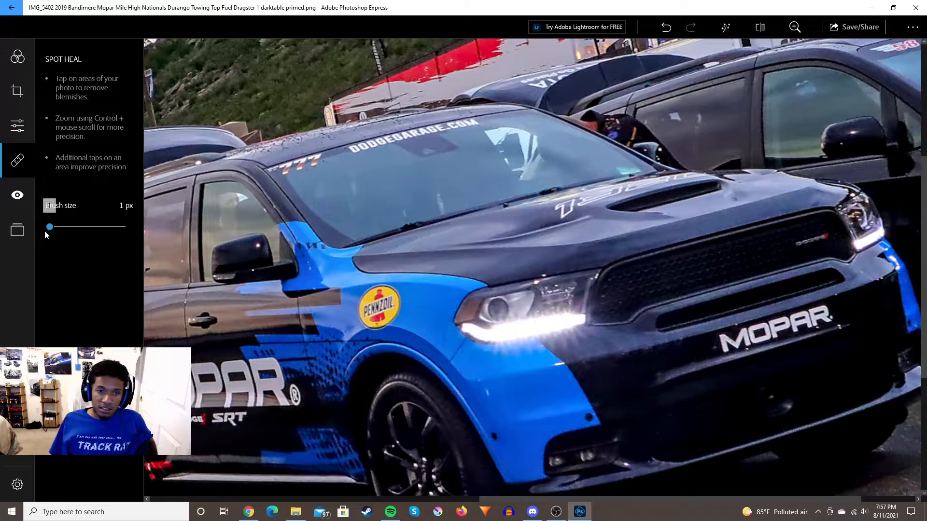
pyautogui.click(17, 126)
pyautogui.click(791, 29)
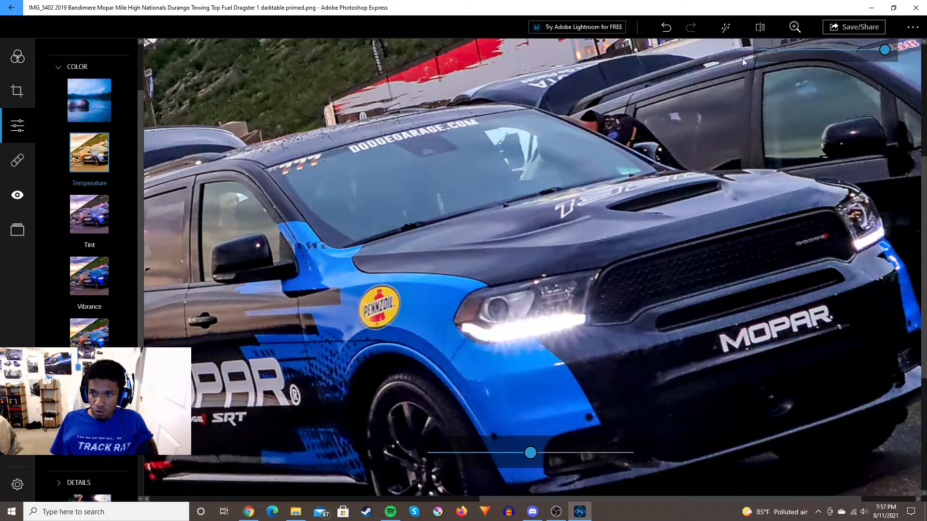
pyautogui.moveTo(836, 50); pyautogui.dragTo(743, 62)
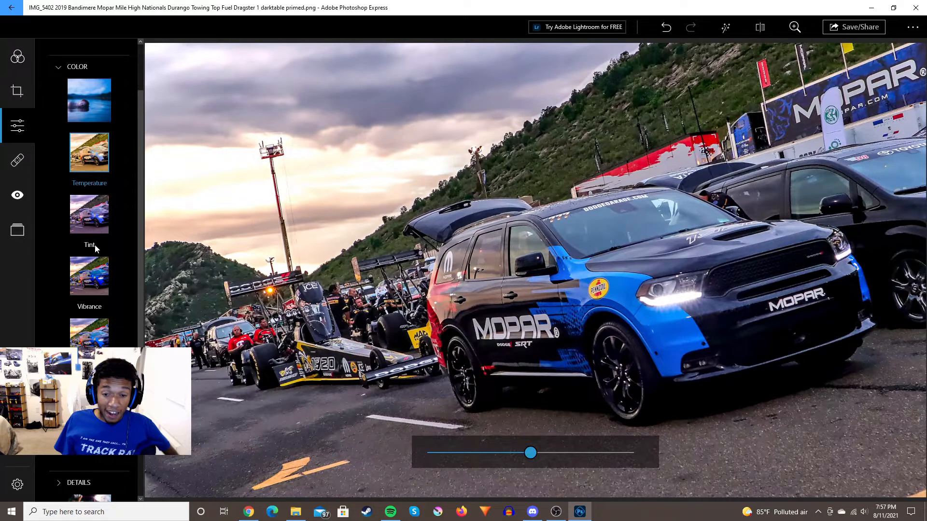
# - Set the Spot Heal brush to 6 px, undo the last change, and enlarge the brush to 11 px
pyautogui.click(17, 160)
pyautogui.moveTo(50, 226); pyautogui.dragTo(54, 226)
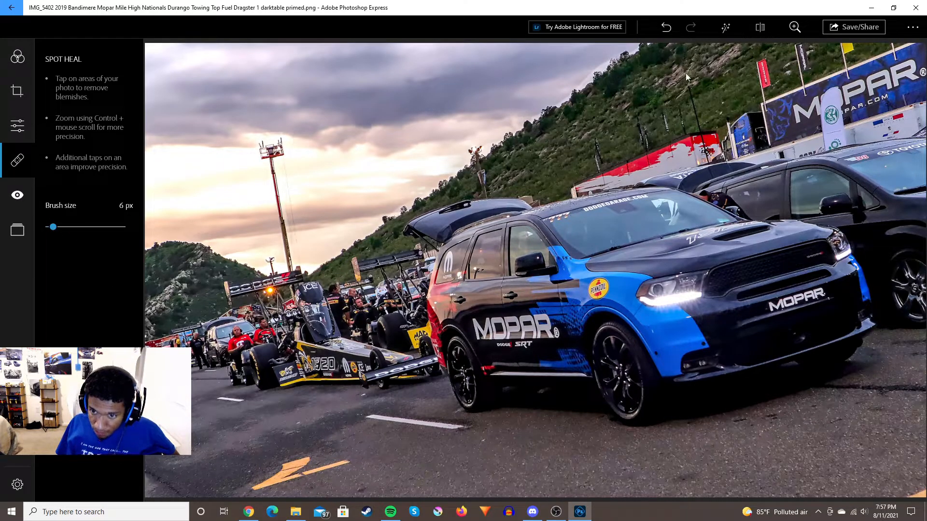
pyautogui.click(666, 28)
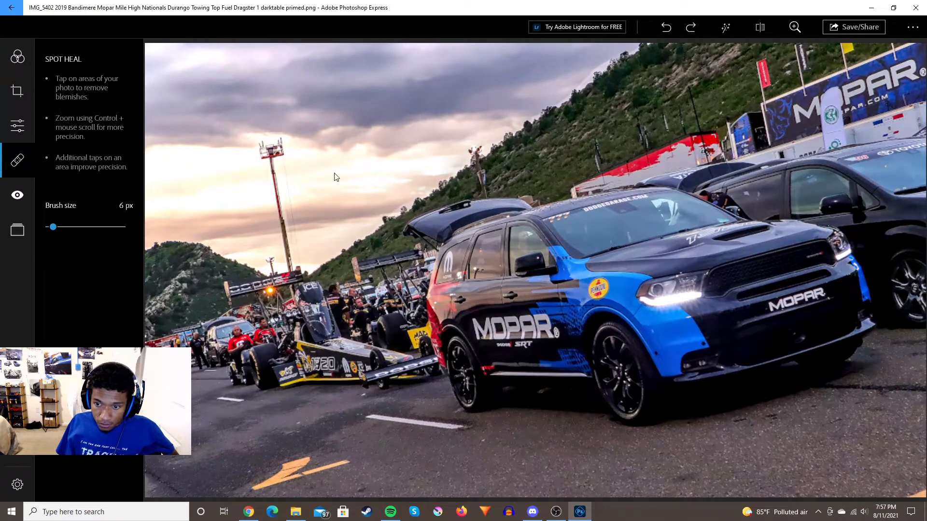
pyautogui.moveTo(56, 231); pyautogui.dragTo(58, 231)
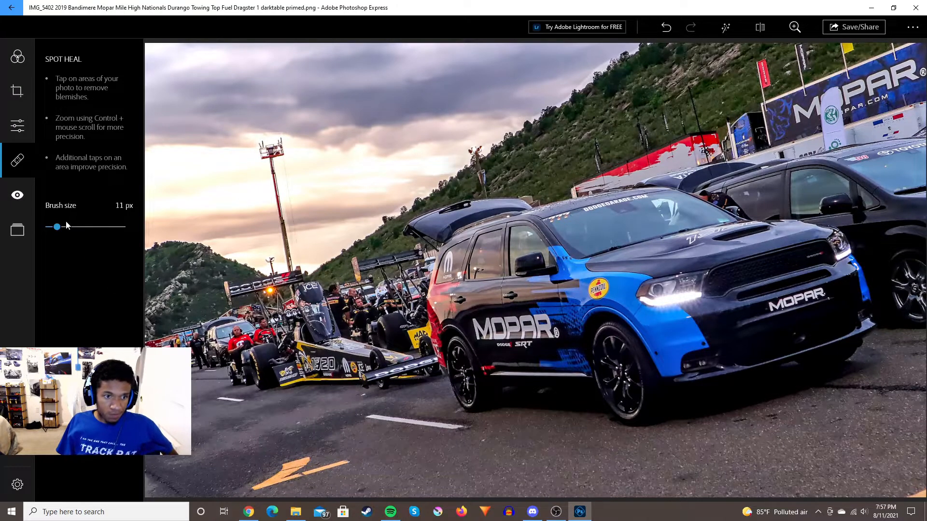
# - Raise the photo's Temperature slightly above neutral and increase its Tint a little, trying nearby Tint values
pyautogui.click(18, 126)
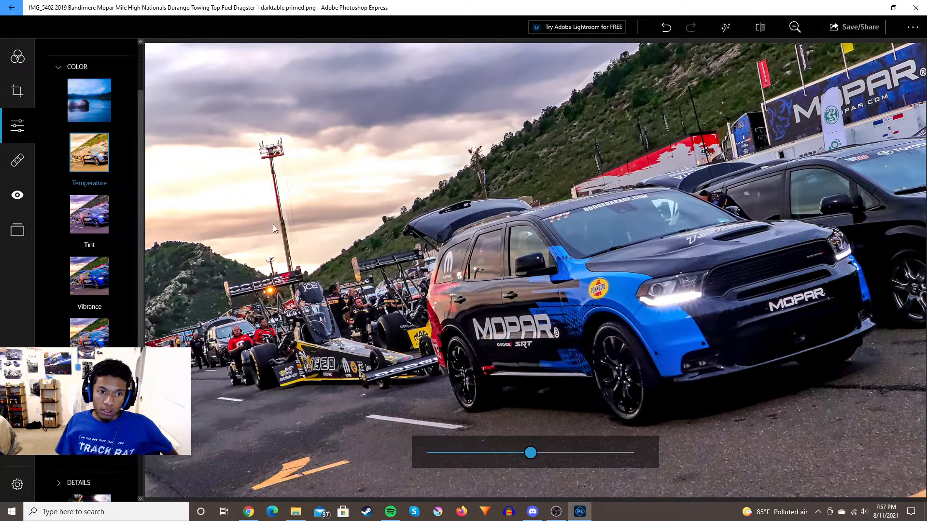
pyautogui.moveTo(530, 456); pyautogui.dragTo(534, 459)
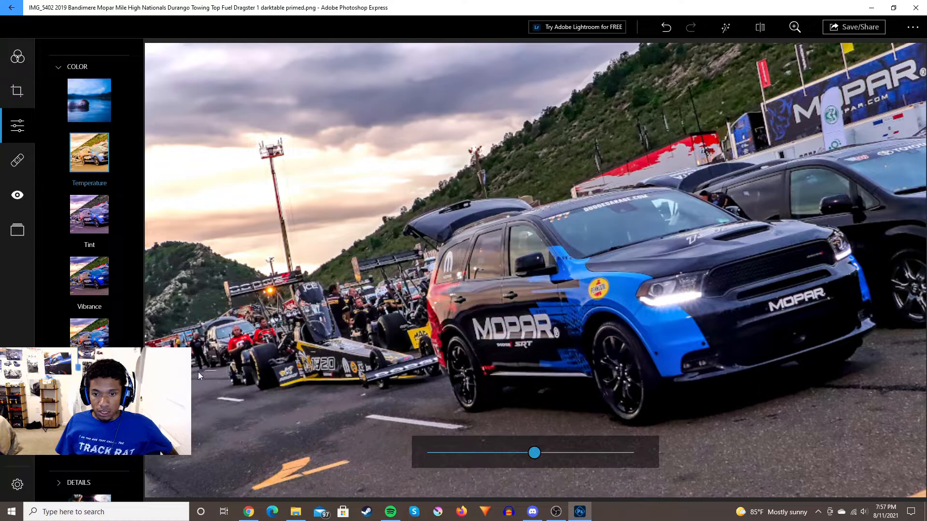
pyautogui.click(77, 225)
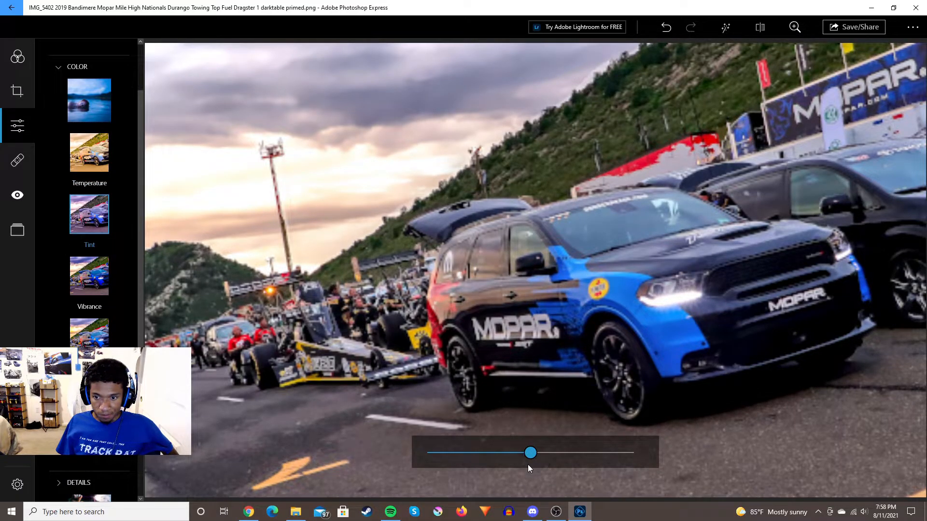
pyautogui.moveTo(530, 453); pyautogui.dragTo(529, 455)
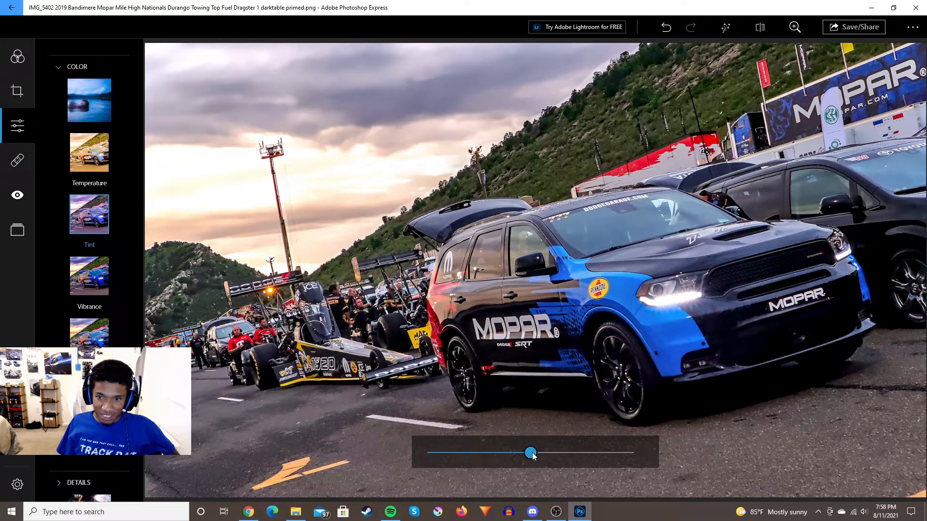
pyautogui.click(531, 453)
pyautogui.moveTo(533, 454); pyautogui.dragTo(542, 455)
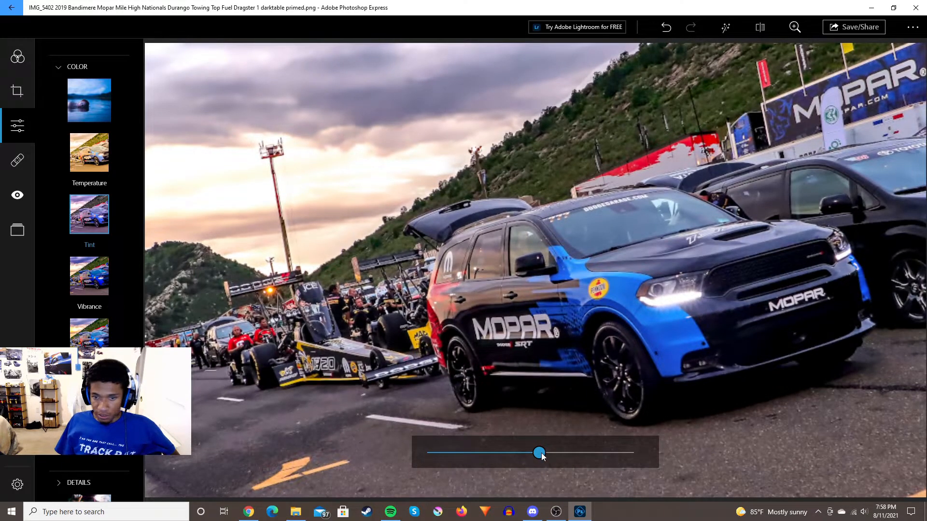
pyautogui.moveTo(541, 454); pyautogui.dragTo(538, 459)
# - Fine-tune the Temperature to just under 5, trying nearby values and comparing the photo with the original
pyautogui.click(95, 152)
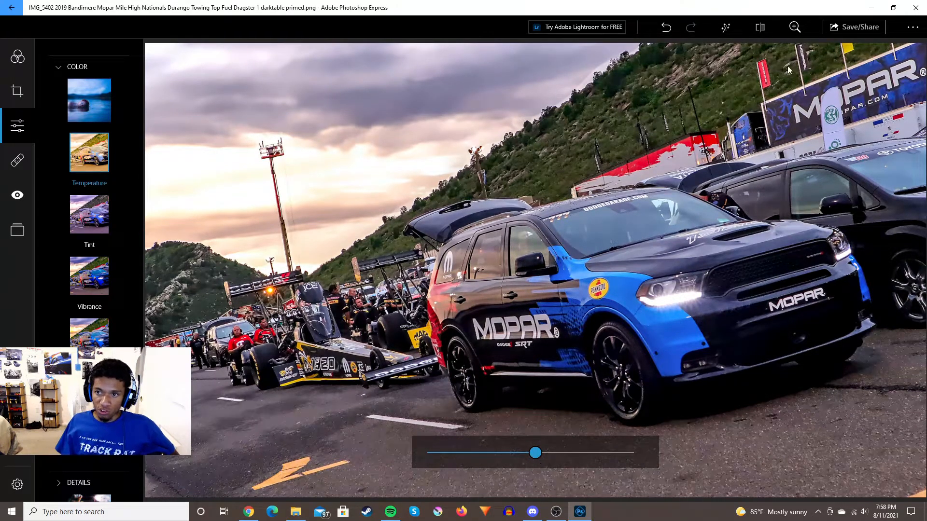
pyautogui.click(759, 30)
pyautogui.click(760, 33)
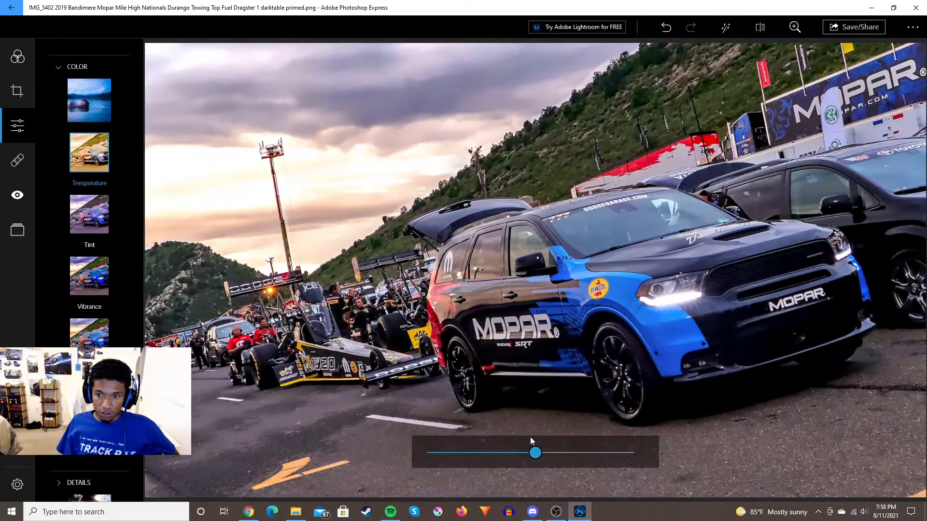
pyautogui.moveTo(535, 454); pyautogui.dragTo(535, 456)
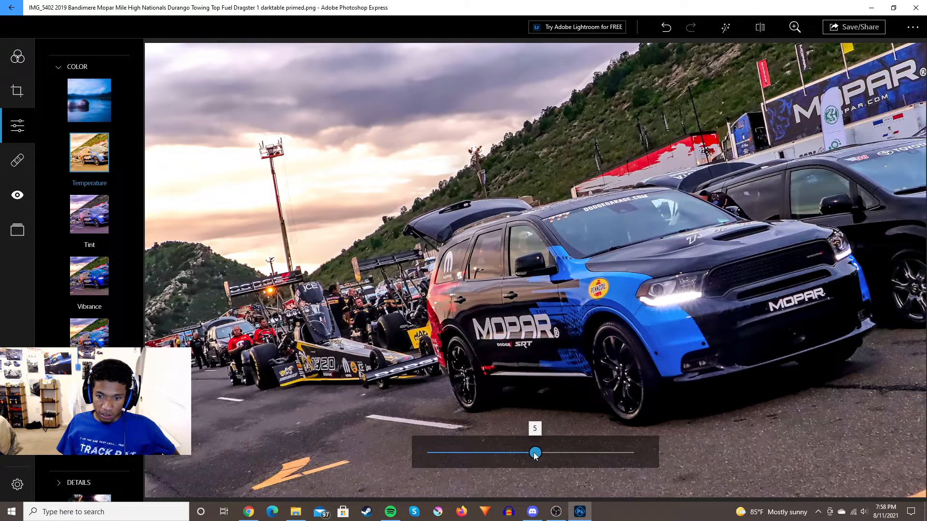
pyautogui.click(538, 453)
pyautogui.moveTo(538, 453); pyautogui.dragTo(539, 458)
pyautogui.click(99, 208)
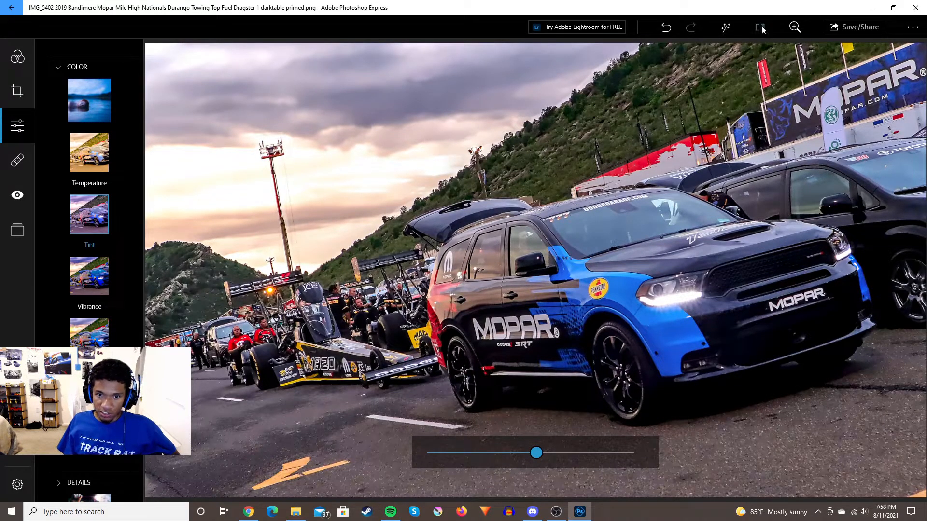
pyautogui.click(89, 153)
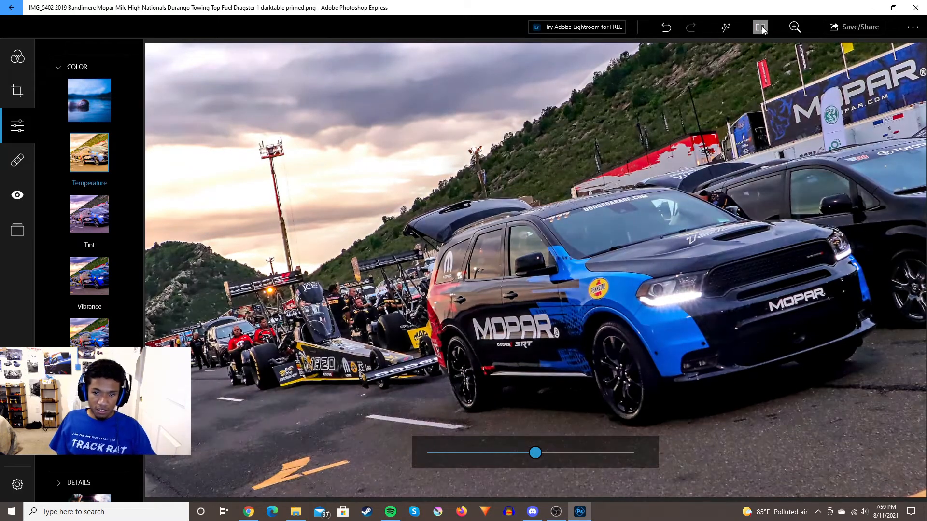
pyautogui.moveTo(535, 453); pyautogui.dragTo(534, 453)
pyautogui.click(88, 97)
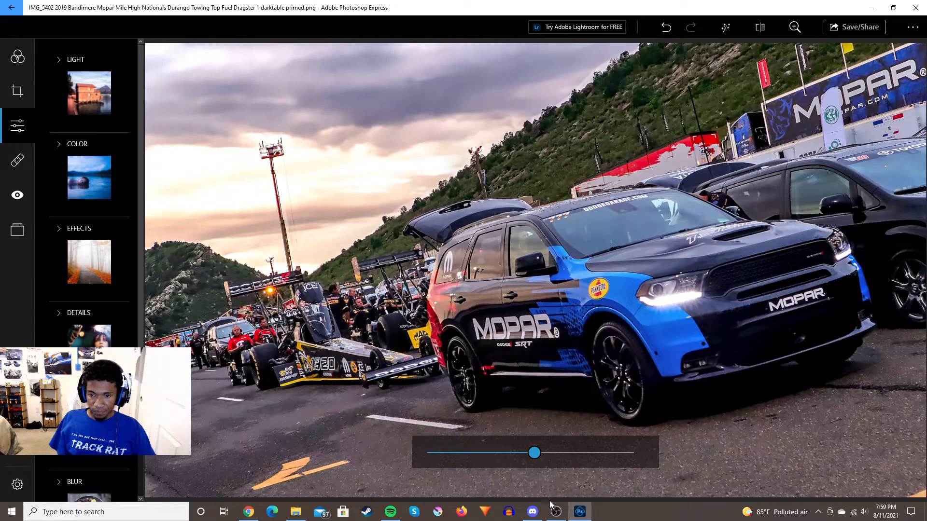
# - Apply a Brightness-Contrast adjustment to the touched-up photo in GIMP, redoing and undoing it to compare the versions
pyautogui.moveTo(556, 511)
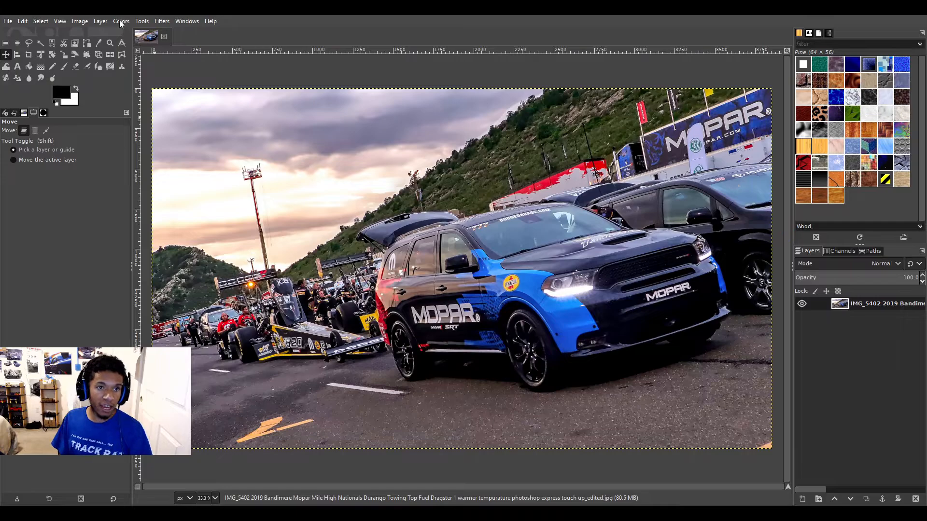
pyautogui.click(154, 115)
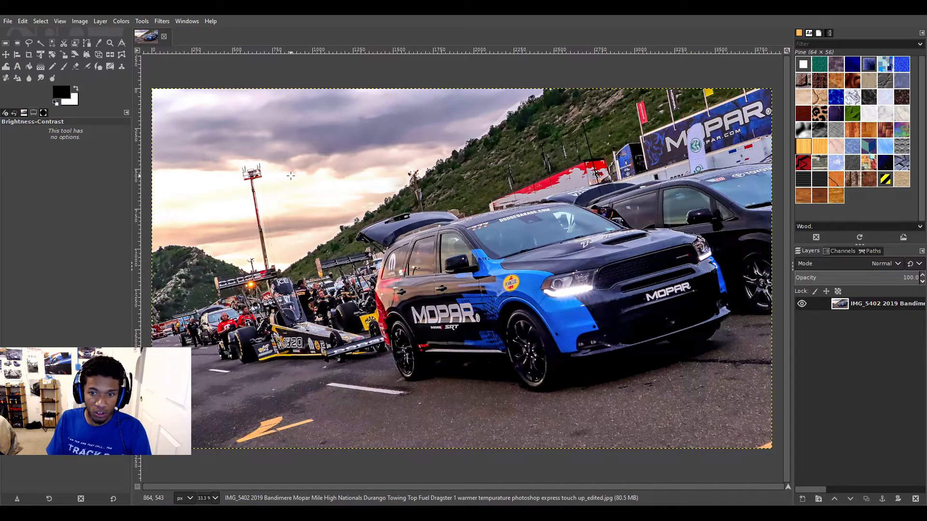
pyautogui.hotkey('ctrl', 'y')
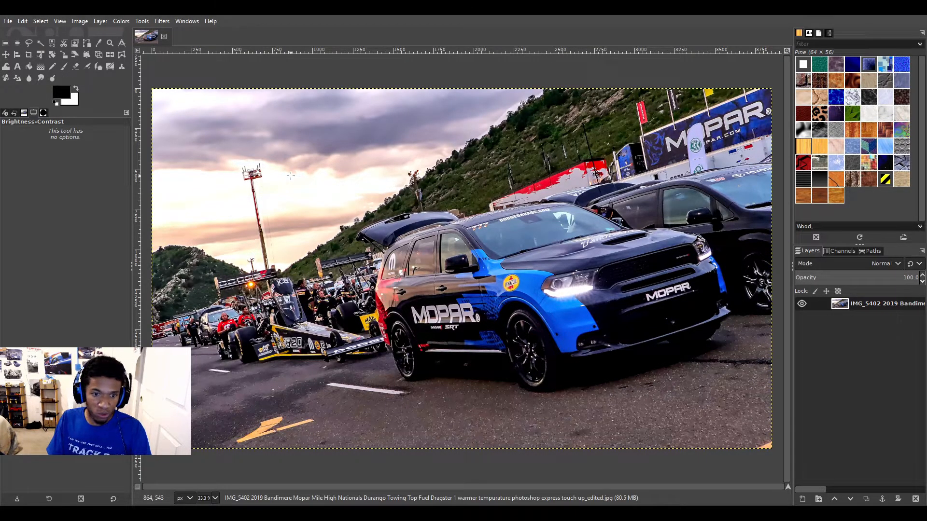
pyautogui.hotkey('ctrl', 'z')
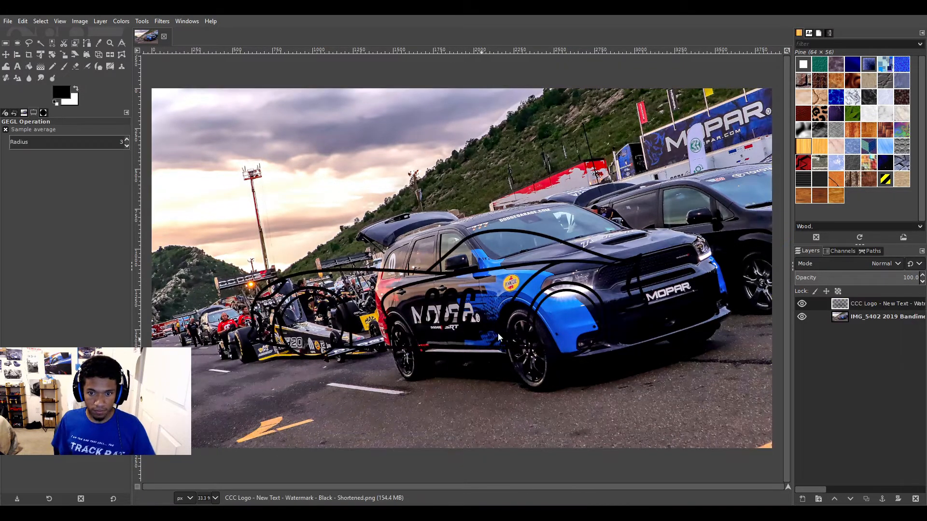
# - Try scaling the black CCC Logo watermark layer down to about a quarter of the photo's width, and undo the scaling
pyautogui.click(360, 283)
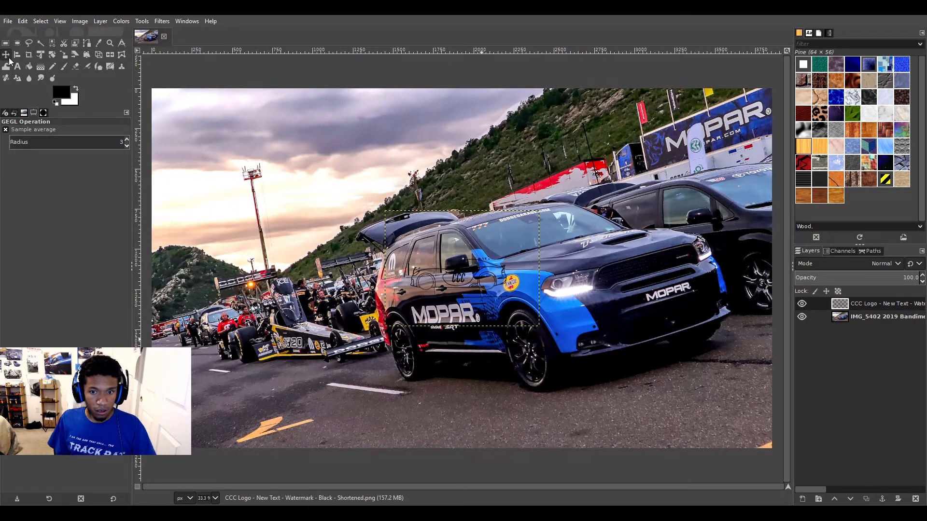
pyautogui.hotkey('ctrl', 'z')
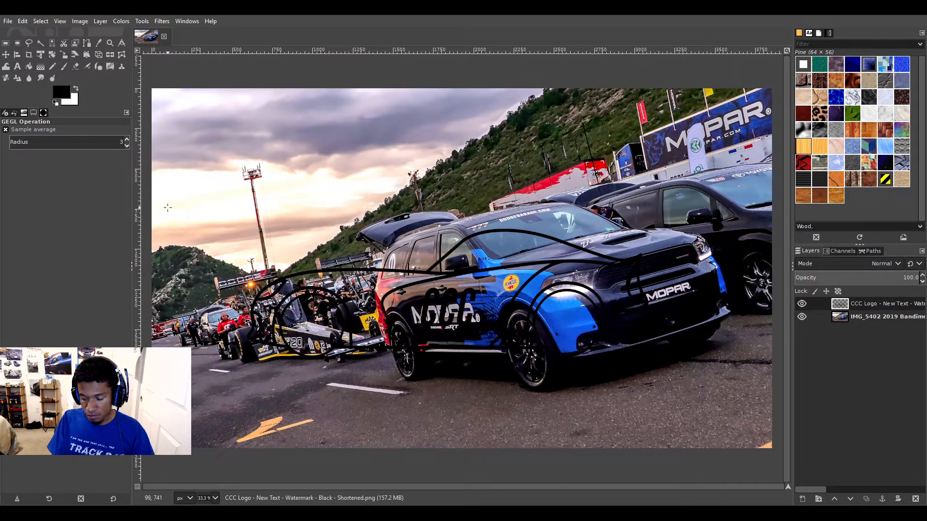
# - Try moving the scaled-down CCC Logo watermark to the photo's upper-left corner, and undo the move and the scaling
pyautogui.hotkey('ctrl', 'y')
pyautogui.click(6, 55)
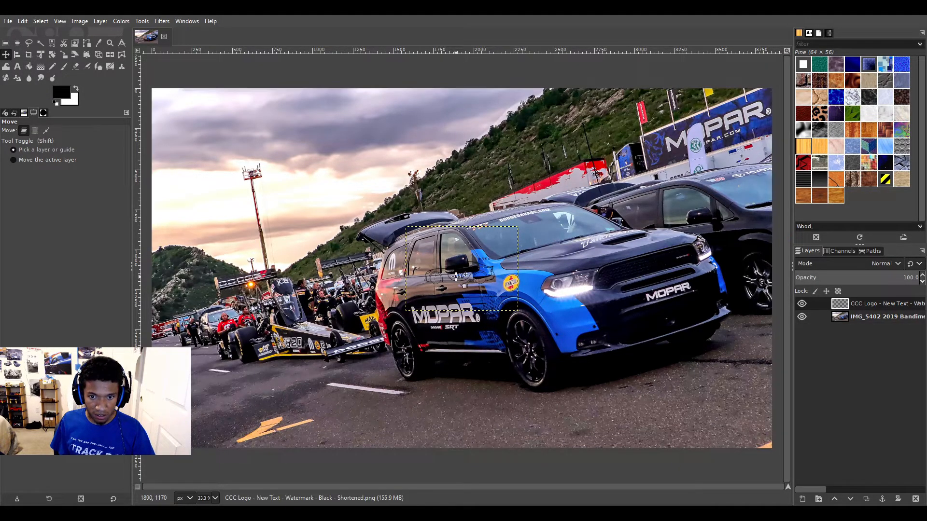
pyautogui.moveTo(459, 276); pyautogui.dragTo(178, 106)
pyautogui.hotkey('ctrl', 'z')
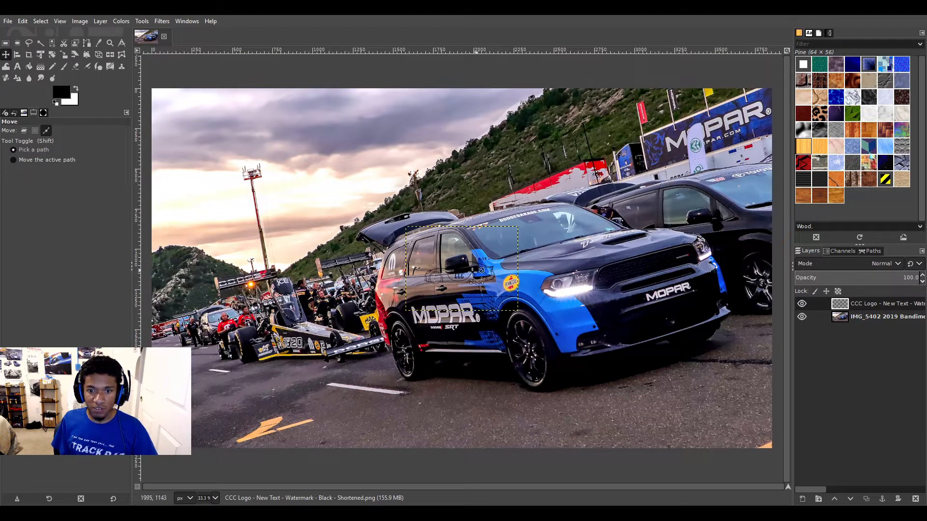
pyautogui.hotkey('ctrl', 'z')
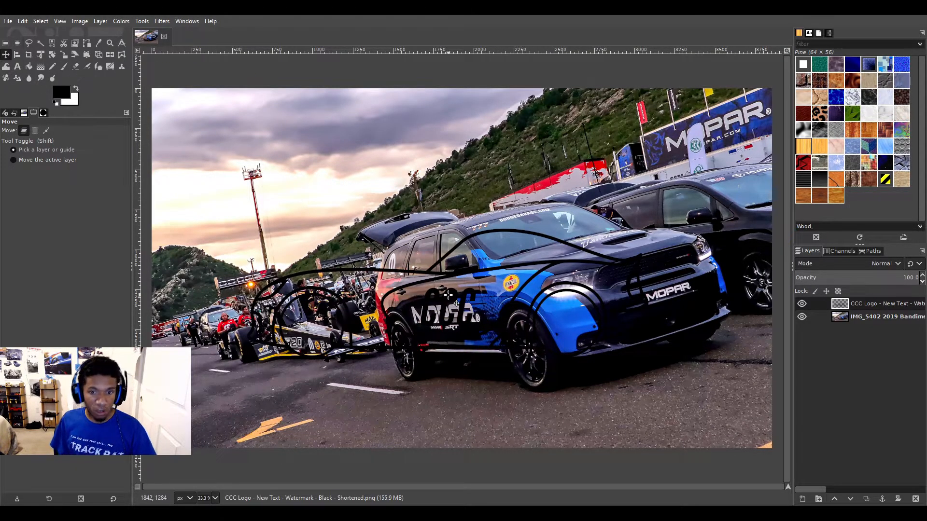
pyautogui.moveTo(429, 296); pyautogui.dragTo(430, 295)
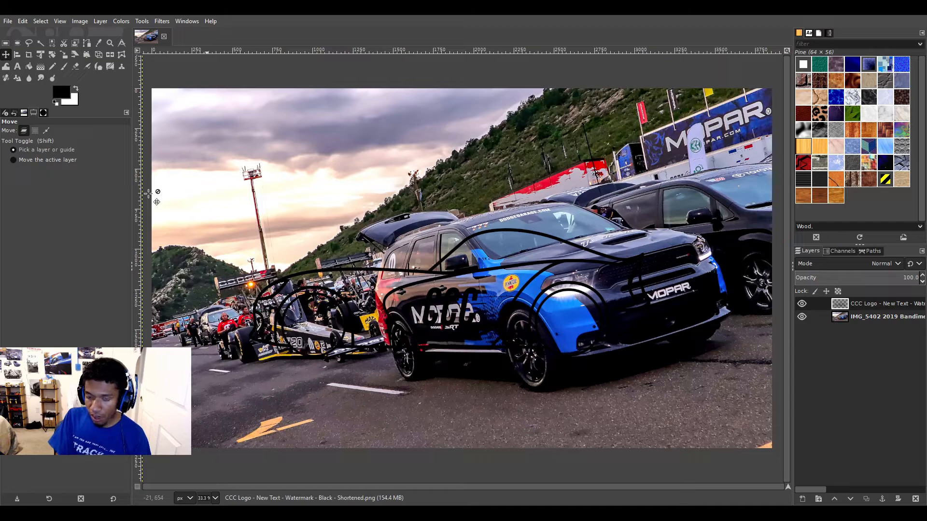
pyautogui.hotkey('ctrl', 'z')
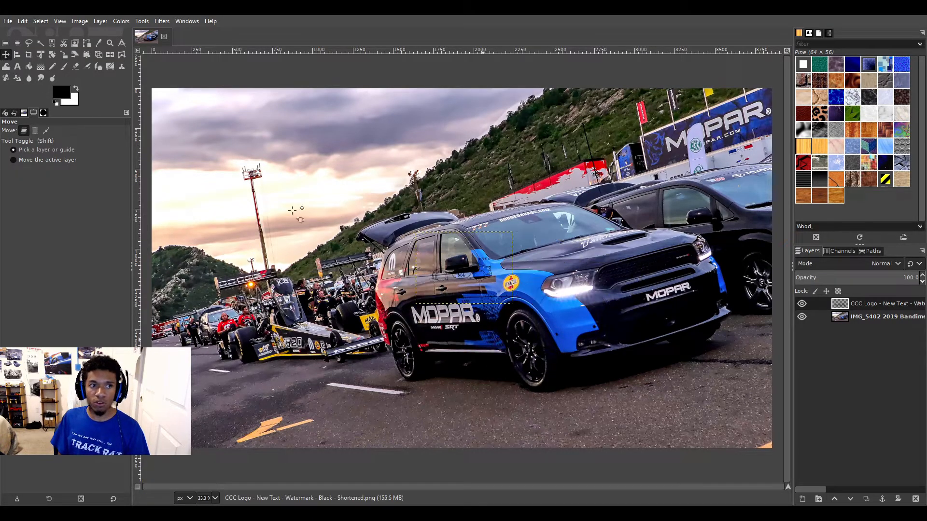
# - Place the scaled-down CCC Logo watermark in the photo's upper-left corner, select the photo layer and hide the watermark layer
pyautogui.moveTo(456, 287); pyautogui.dragTo(192, 116)
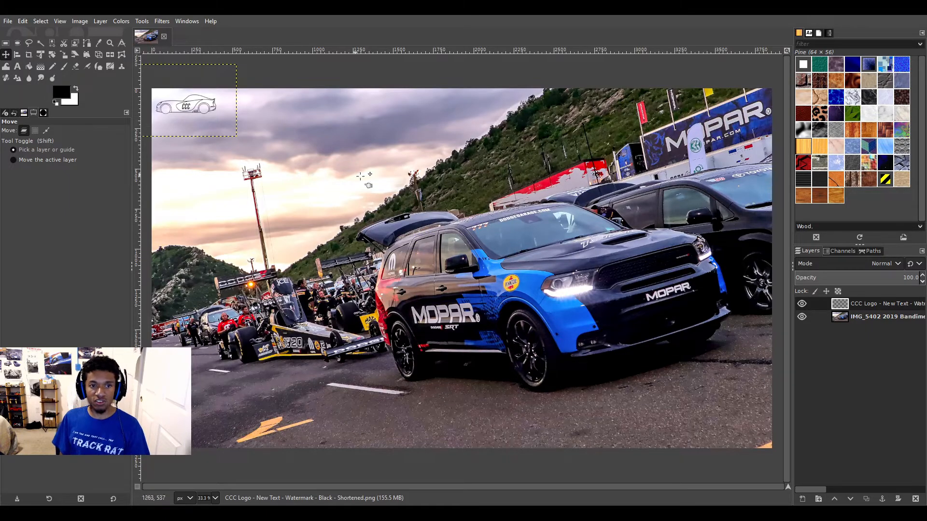
pyautogui.click(857, 318)
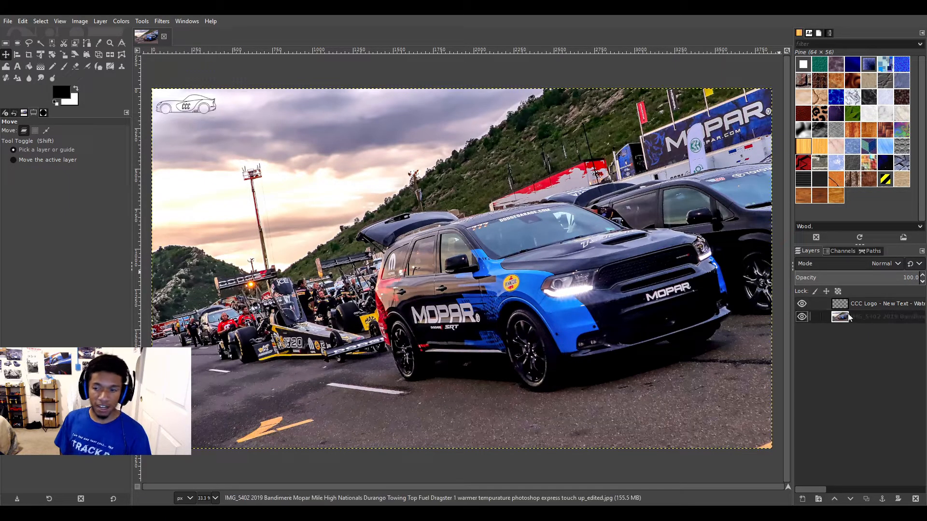
pyautogui.click(802, 304)
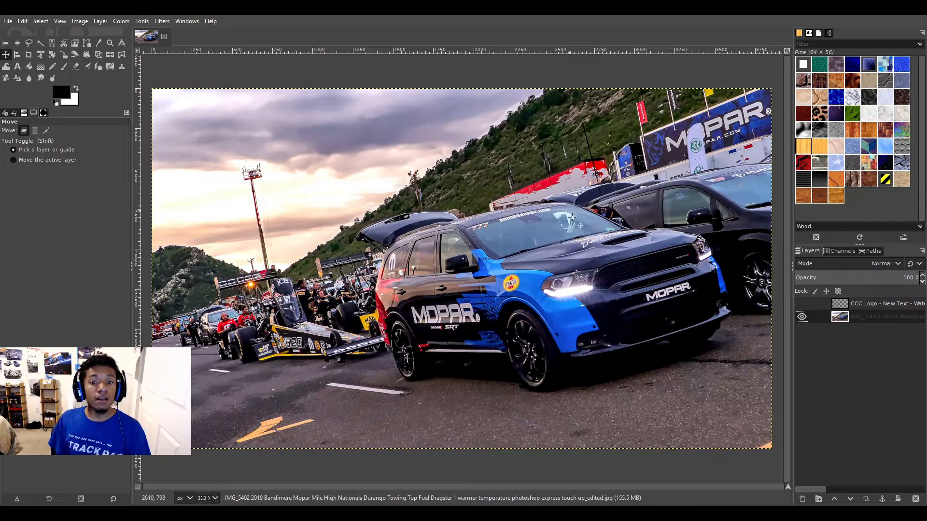